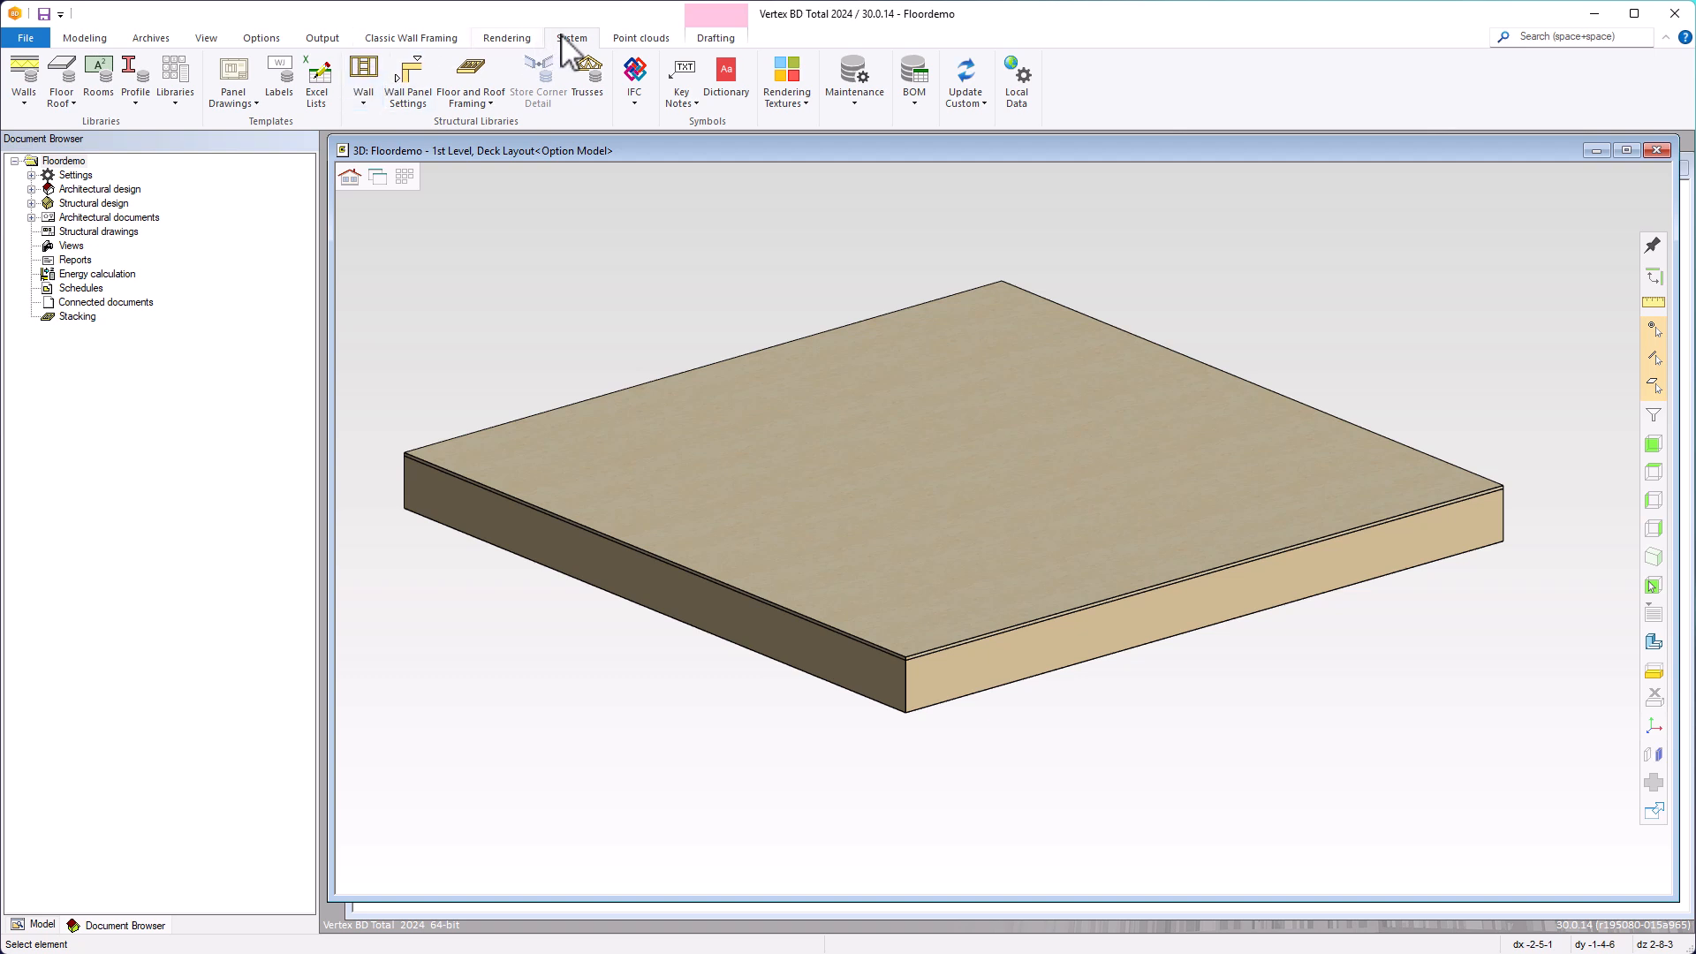
Browse the System Libraries under Architectural tools, comparing the Standard Structures of Floors and Roofs with the Structural layers of Floor and Roof Layers.
click(177, 78)
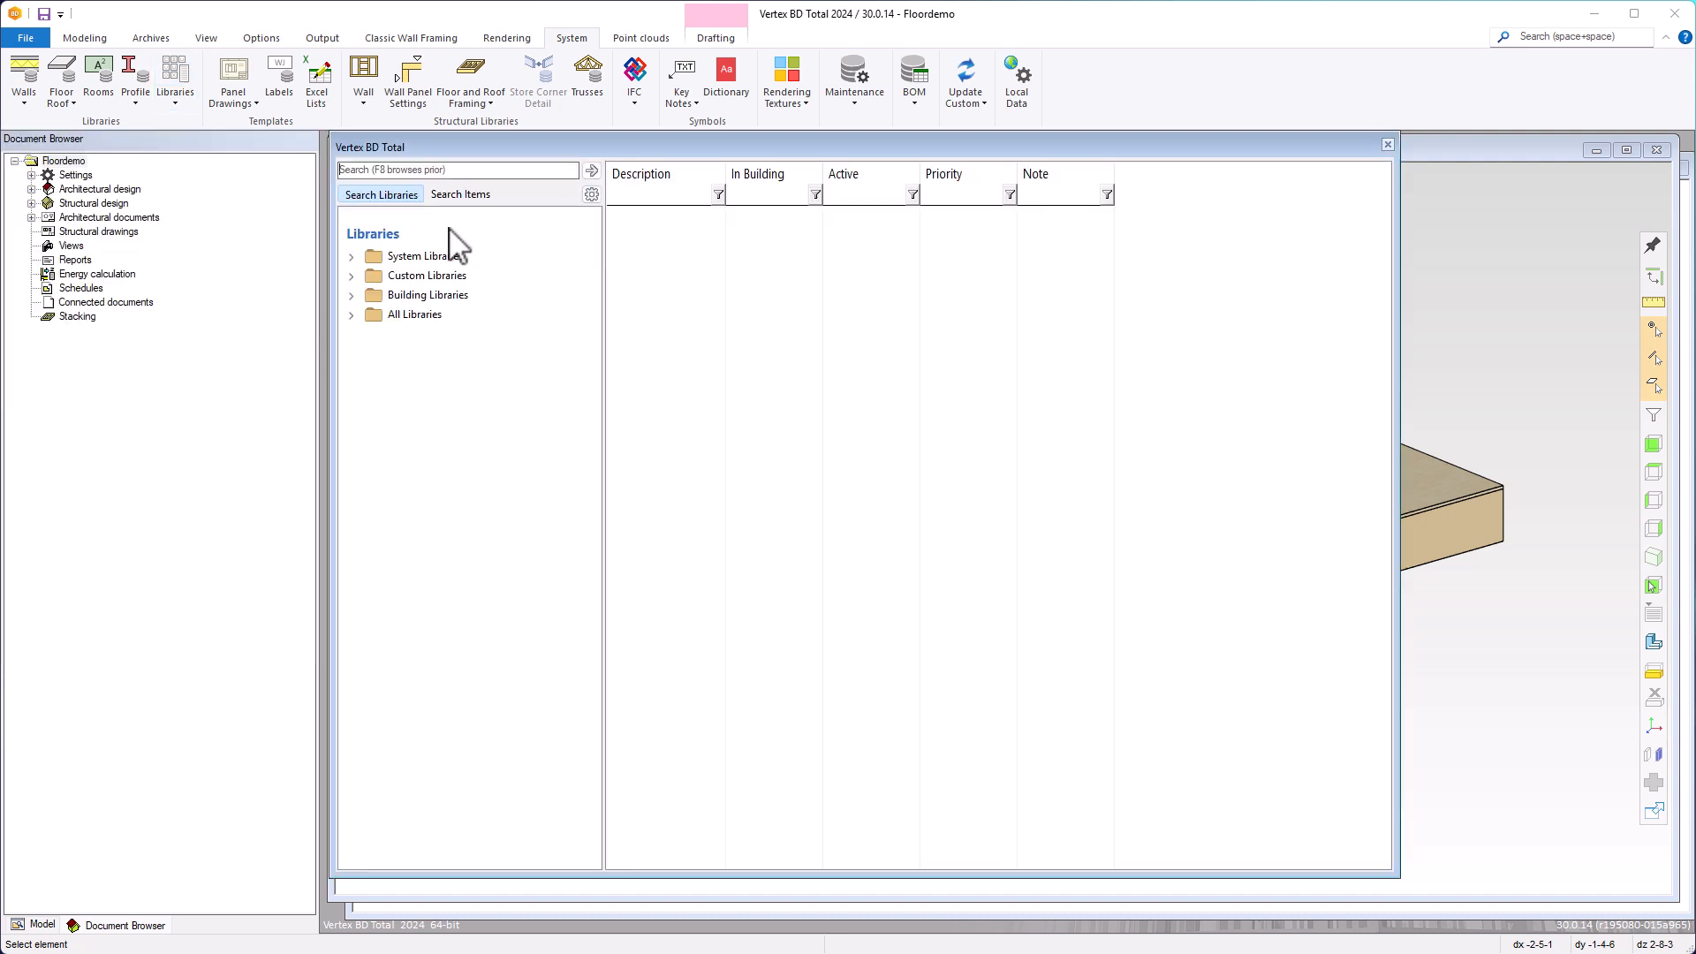
double_click(427, 256)
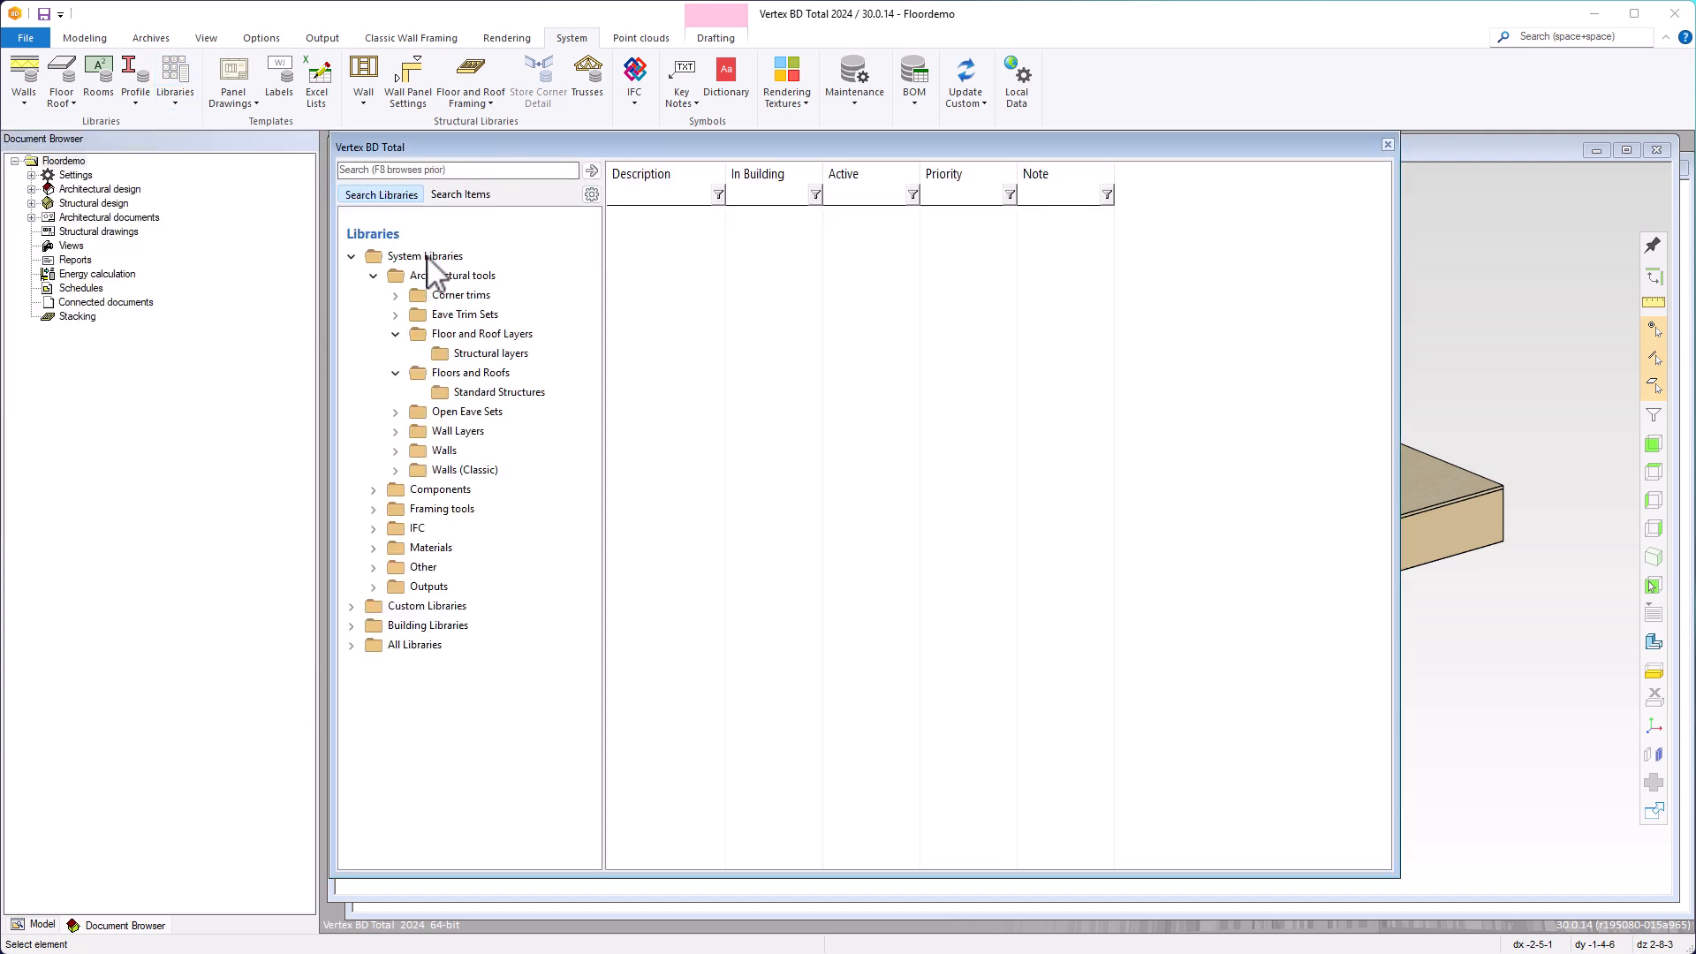
click(481, 393)
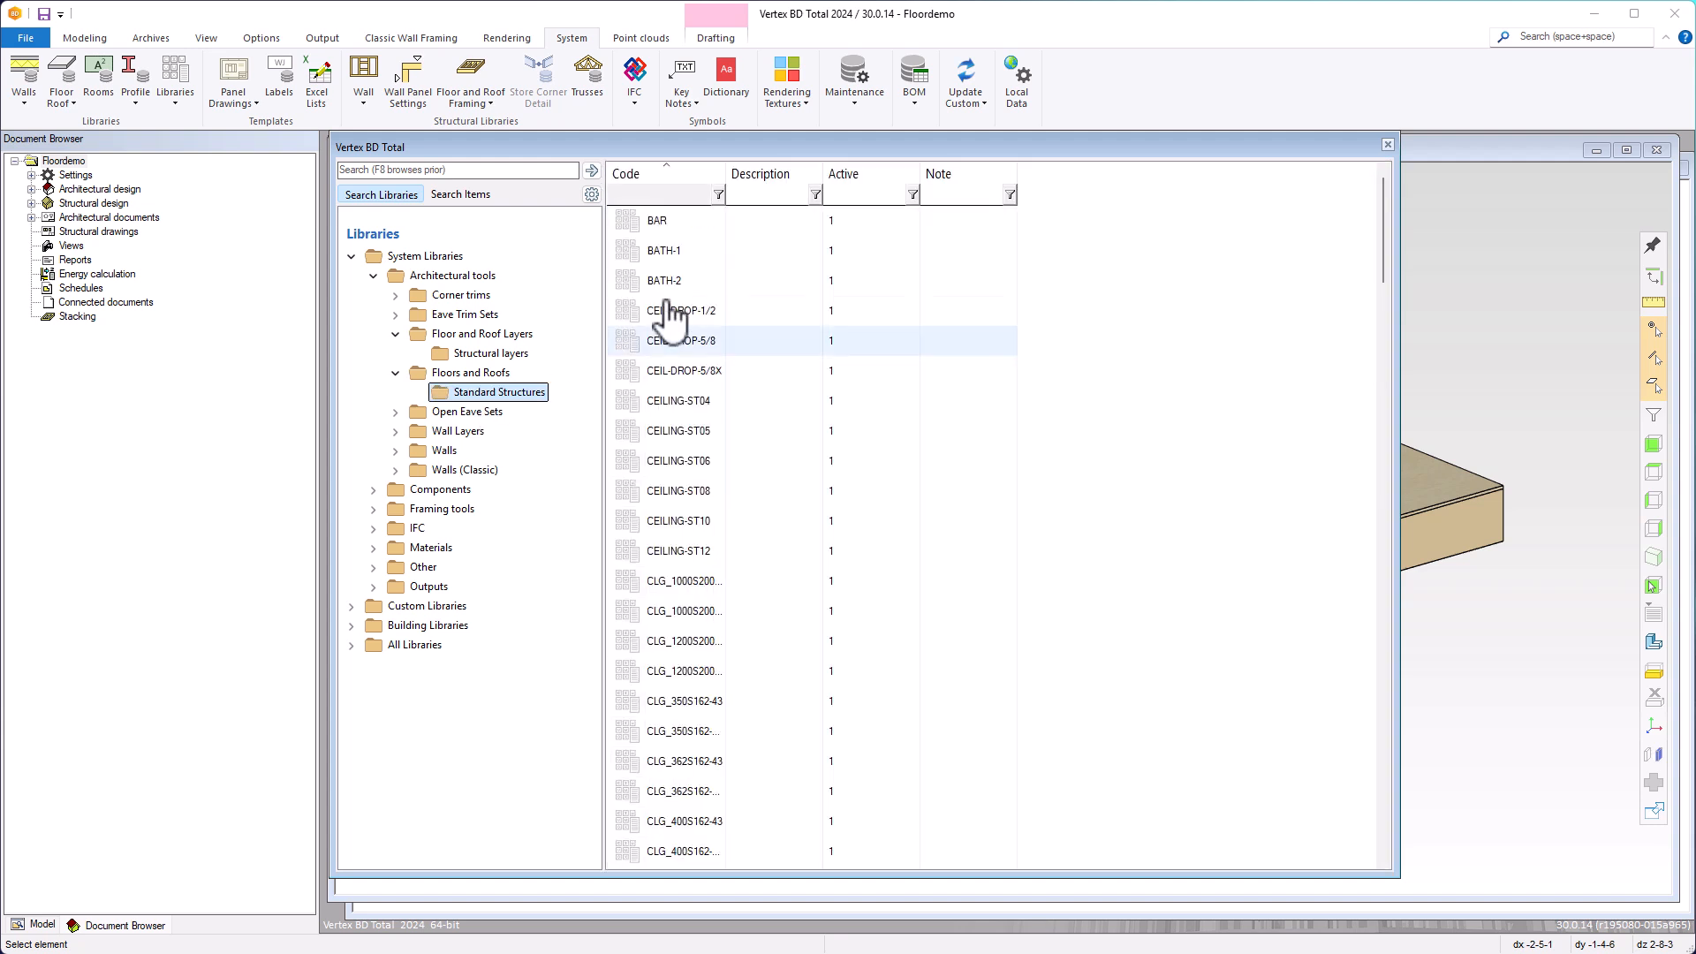
drag(723, 179, 774, 178)
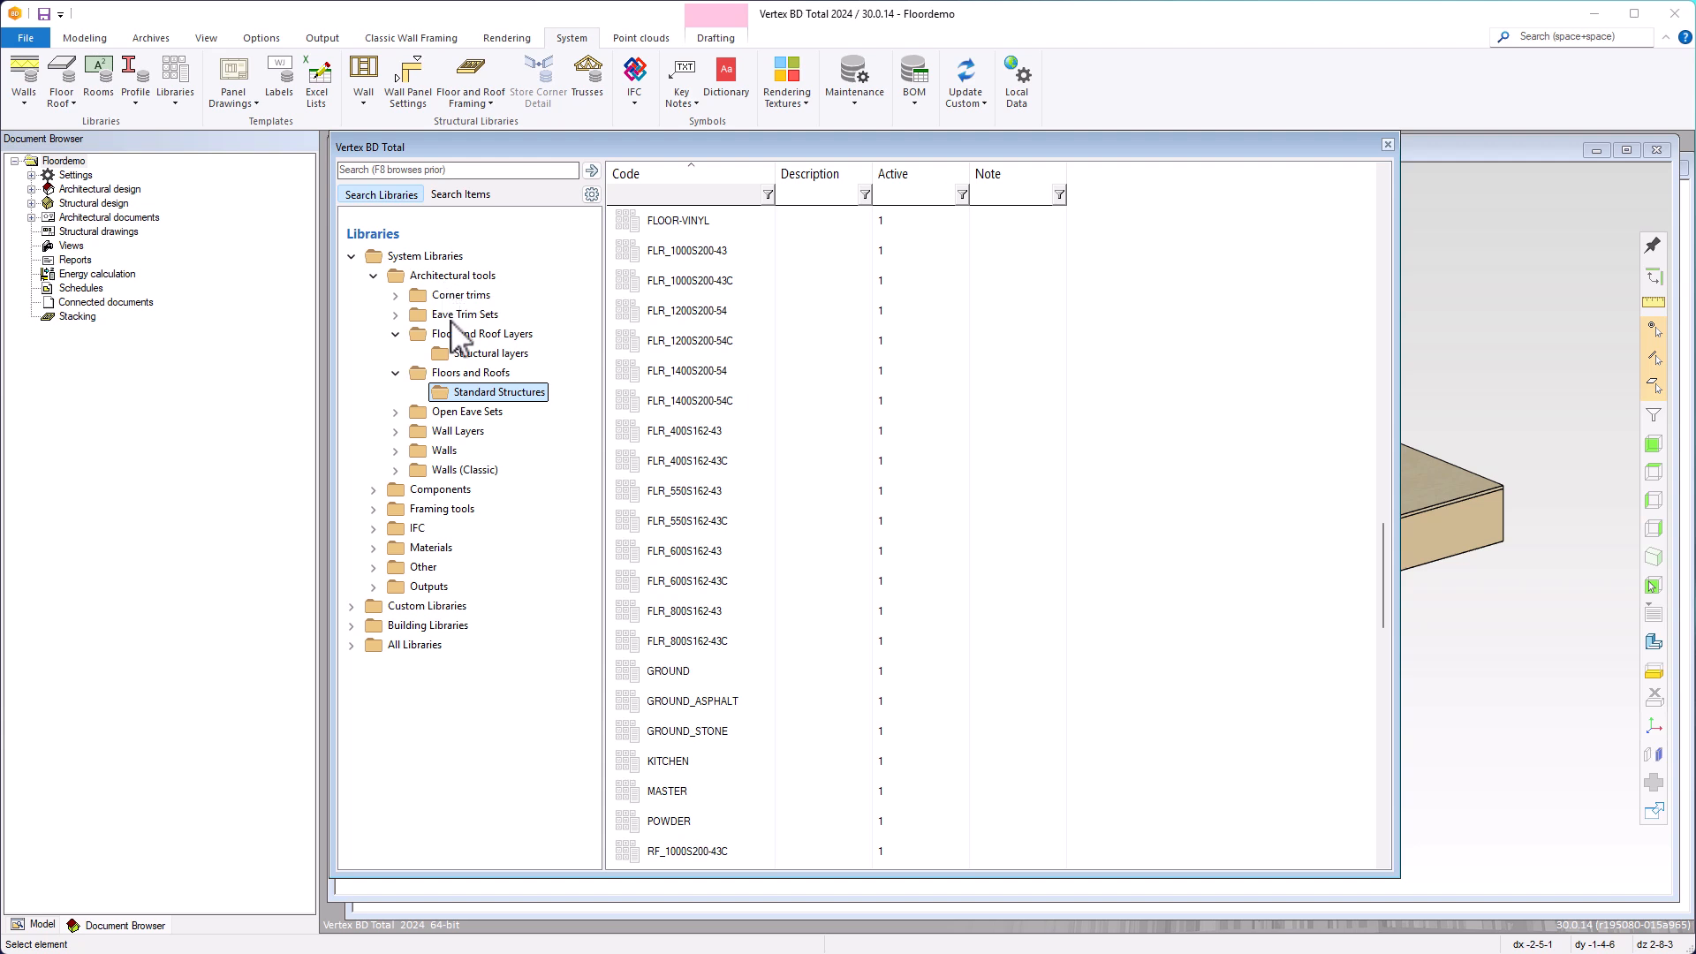
click(469, 354)
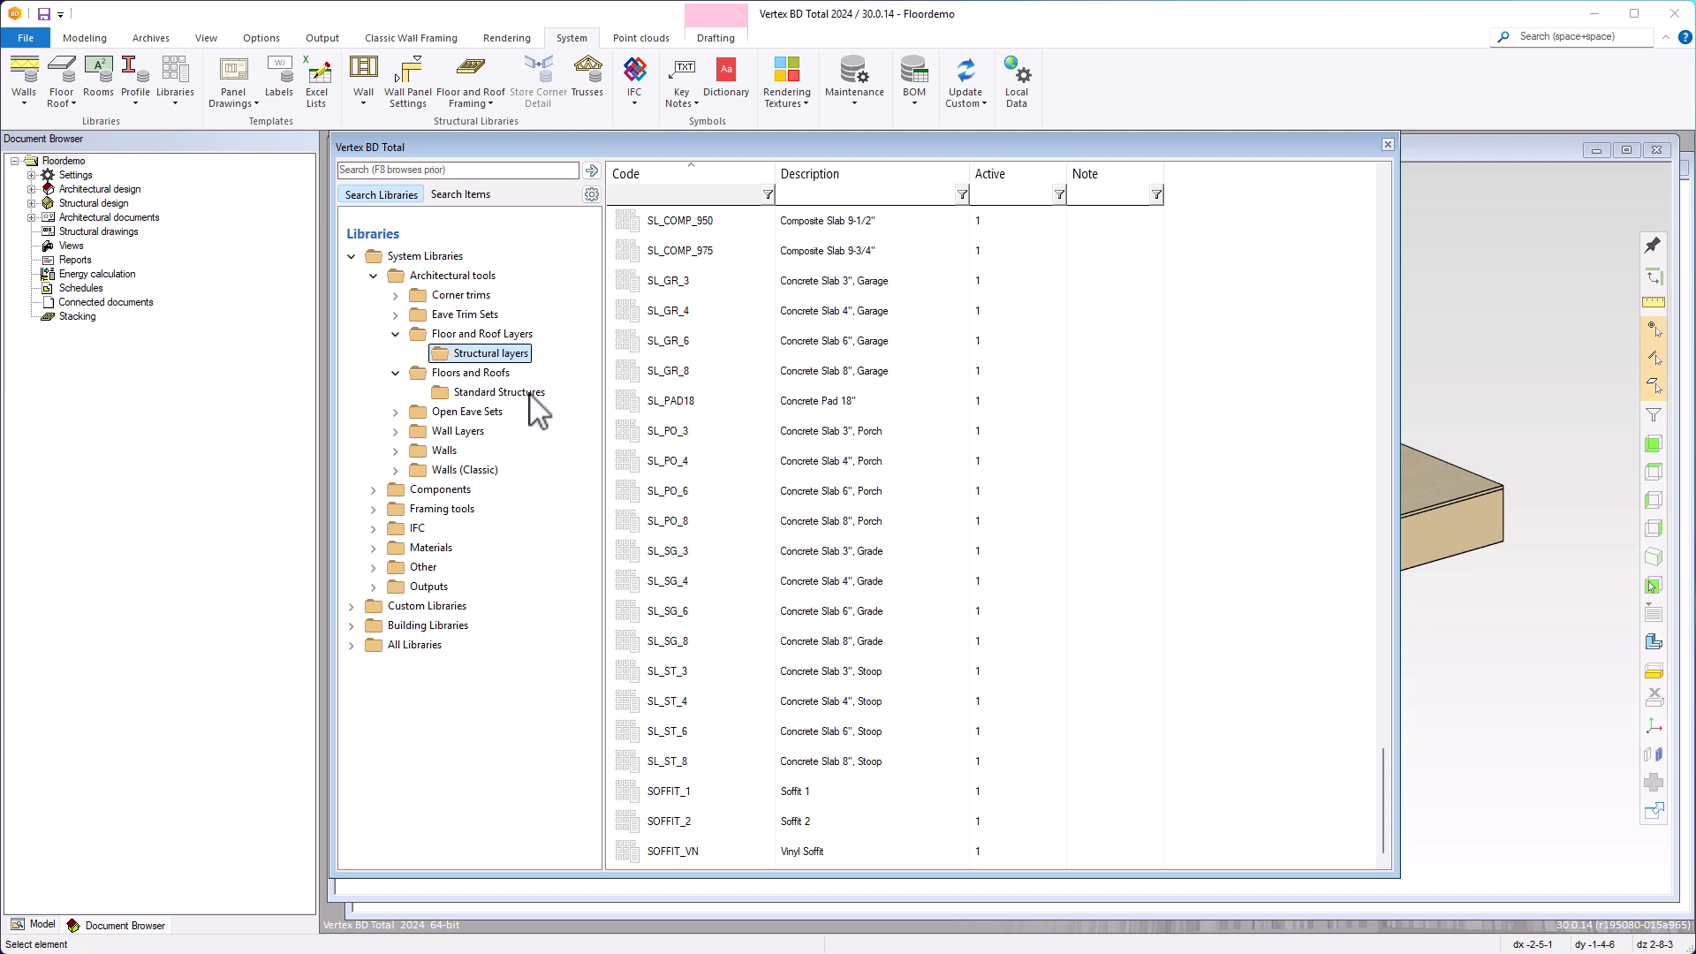
click(530, 395)
scroll(687, 618, up, 15)
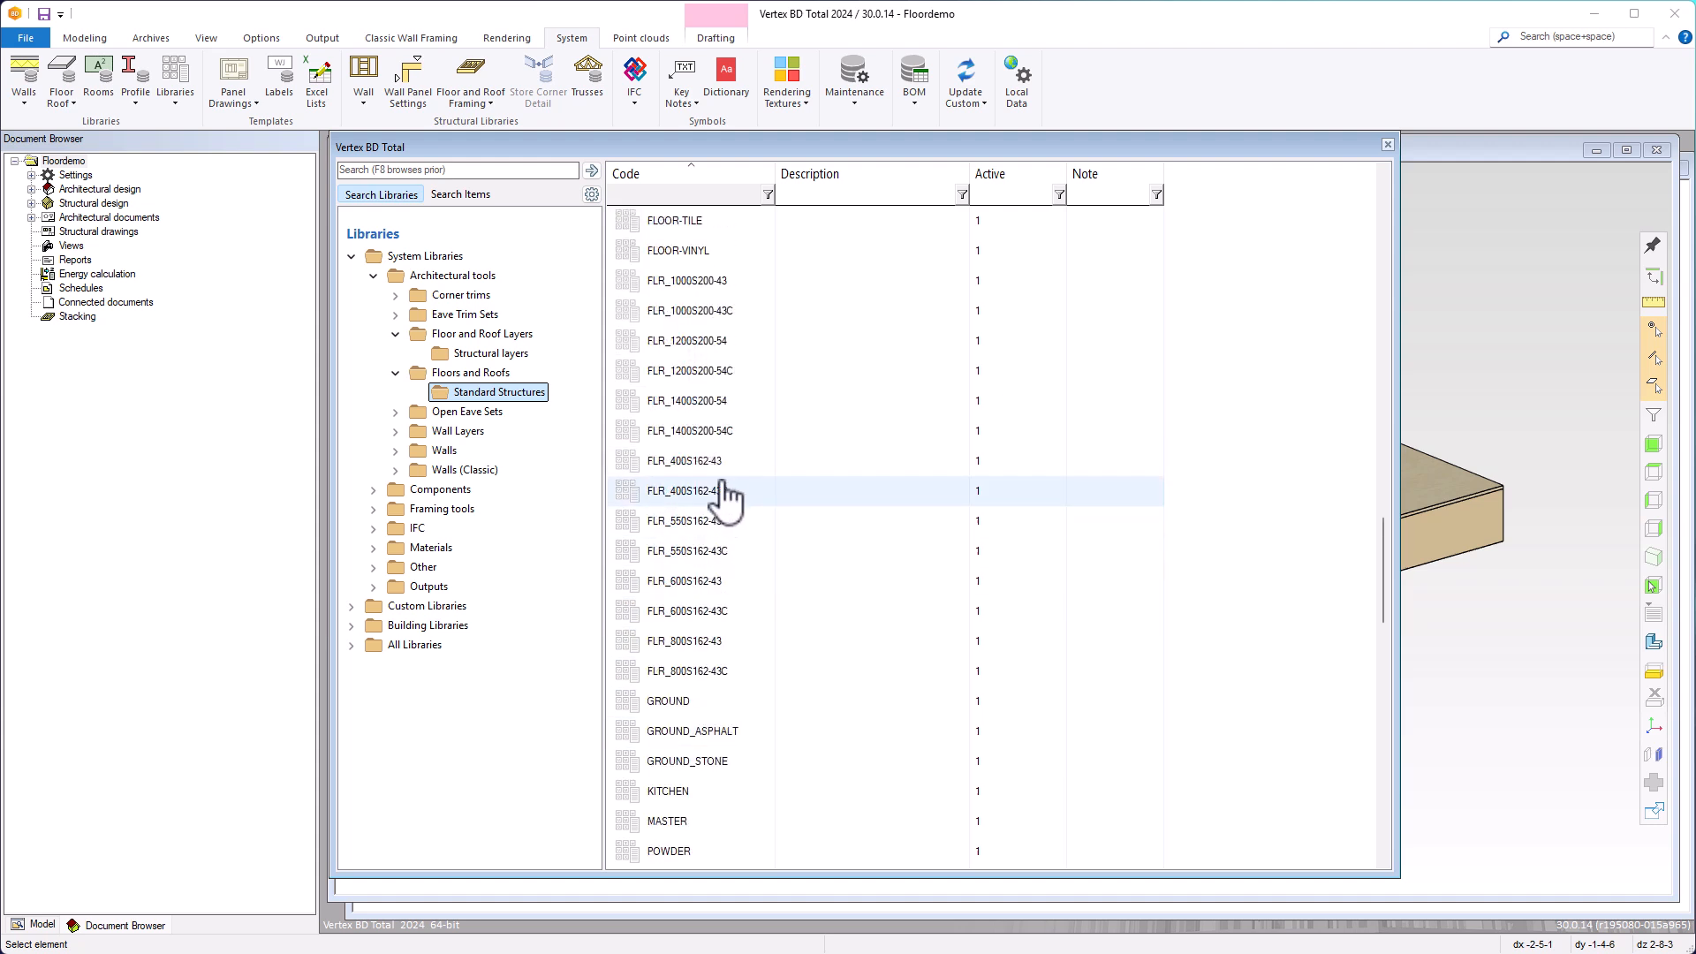
Review the layers and Framed Floors - C/C classification of the standard structure FLR_1200S200-54C, closing its properties and the library browser without changes.
click(694, 378)
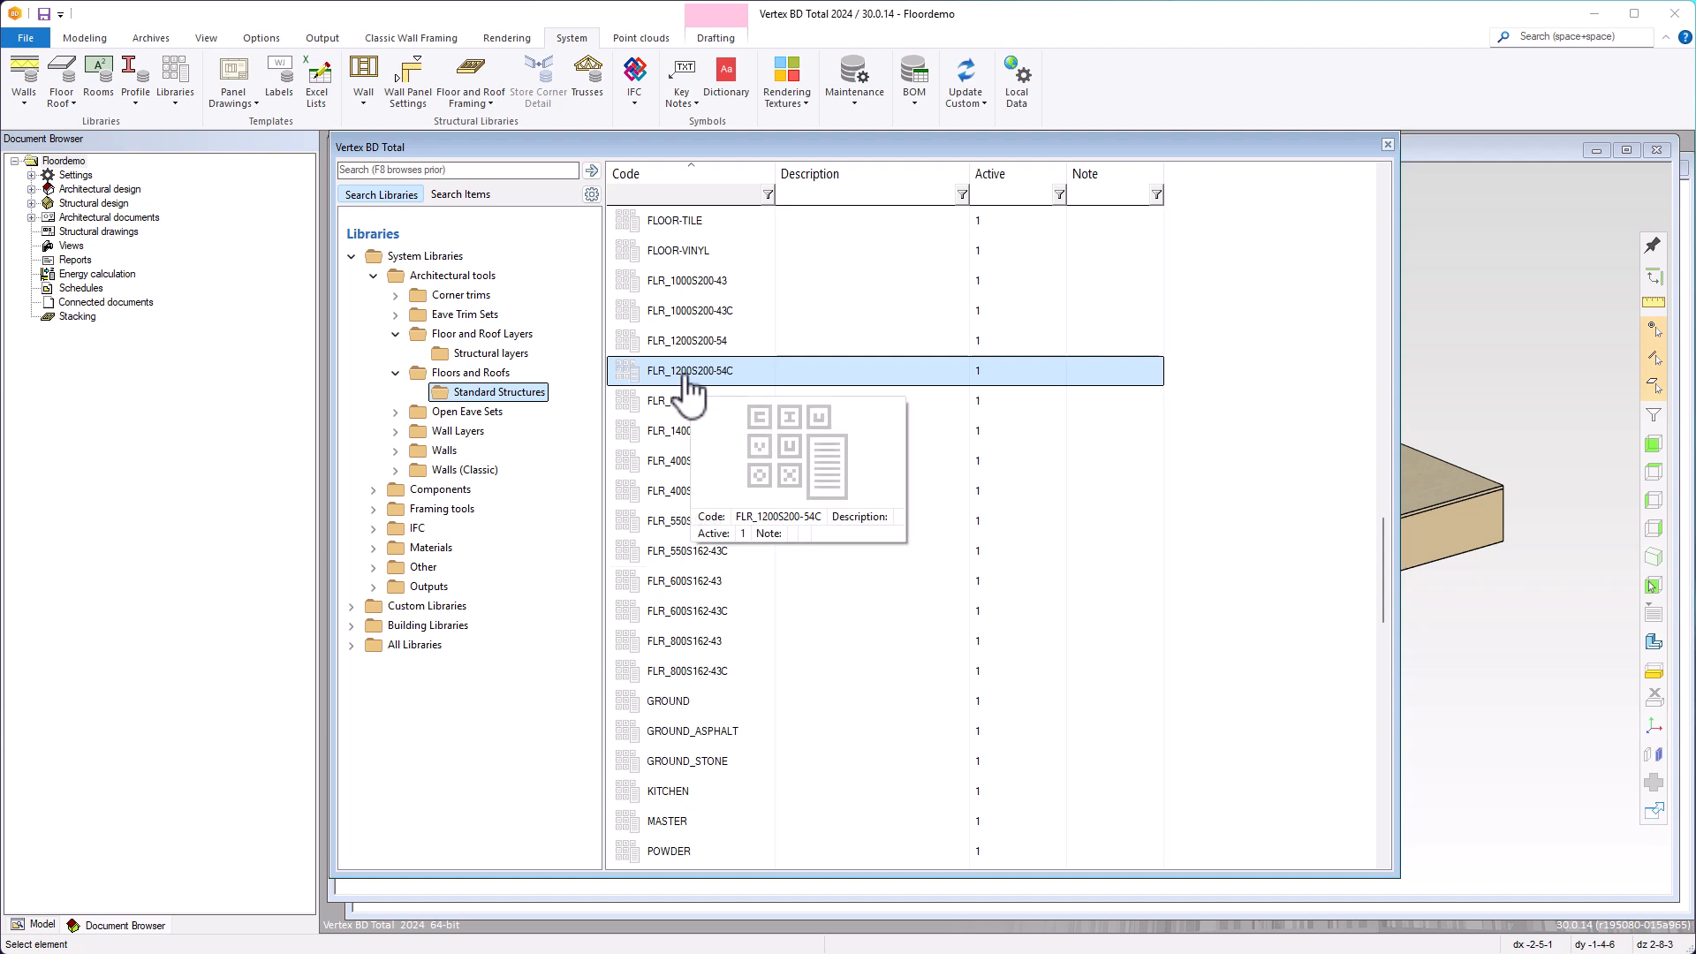
right_click(688, 376)
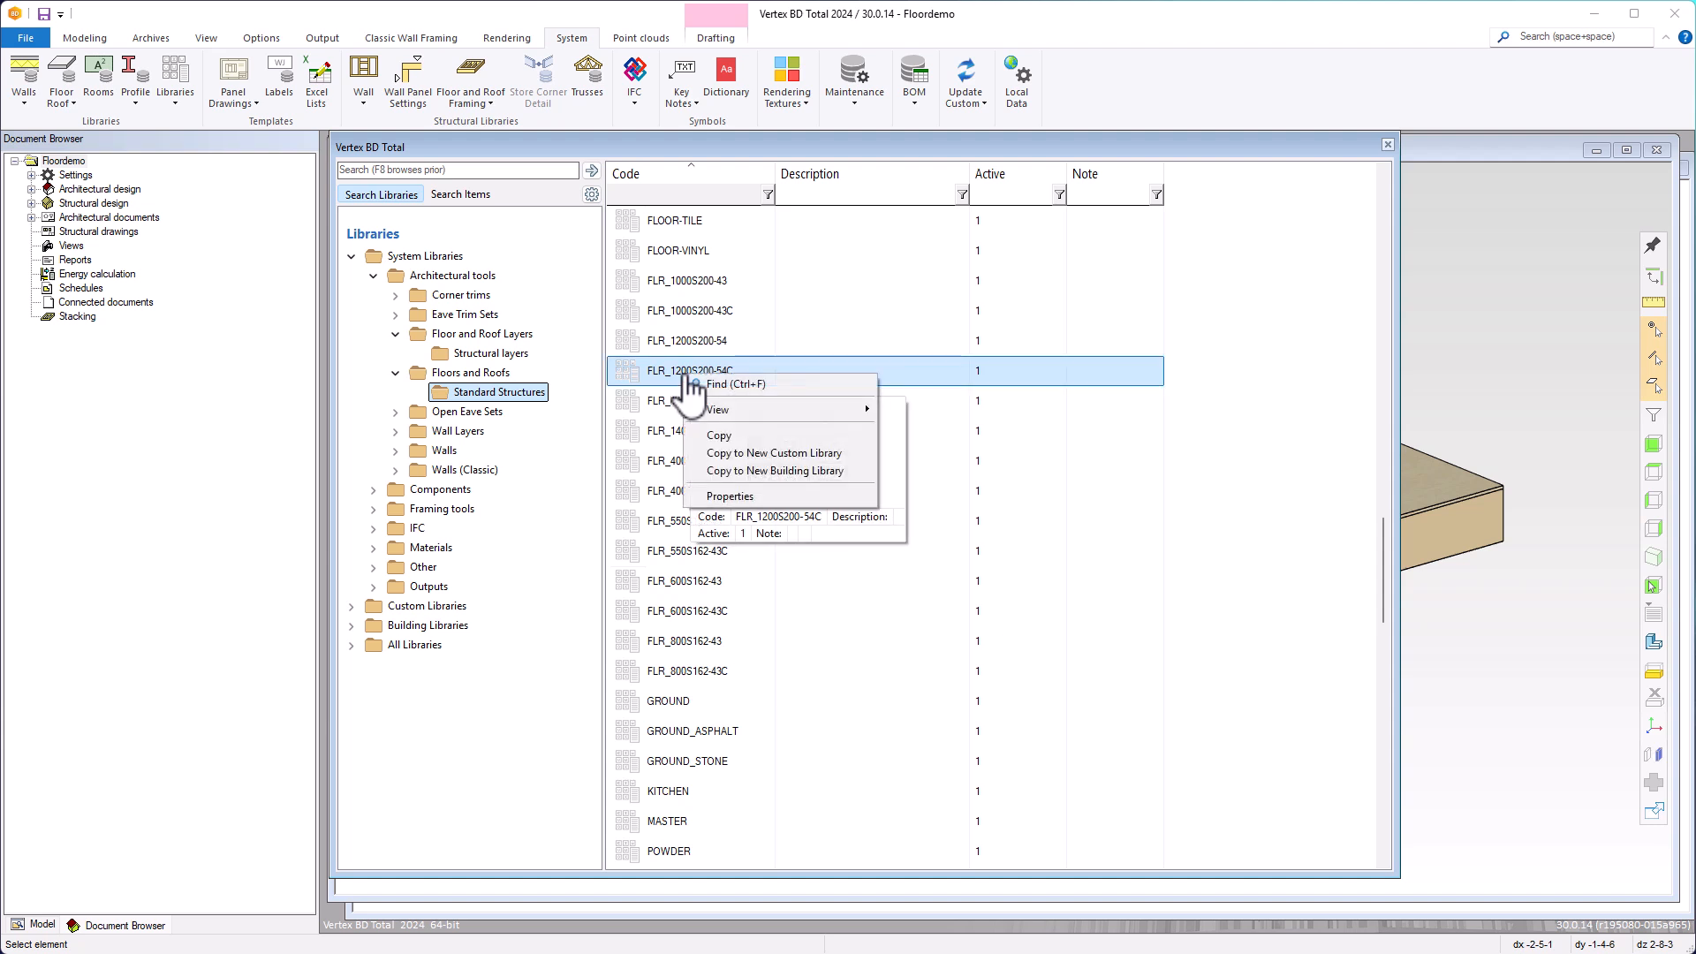
click(729, 498)
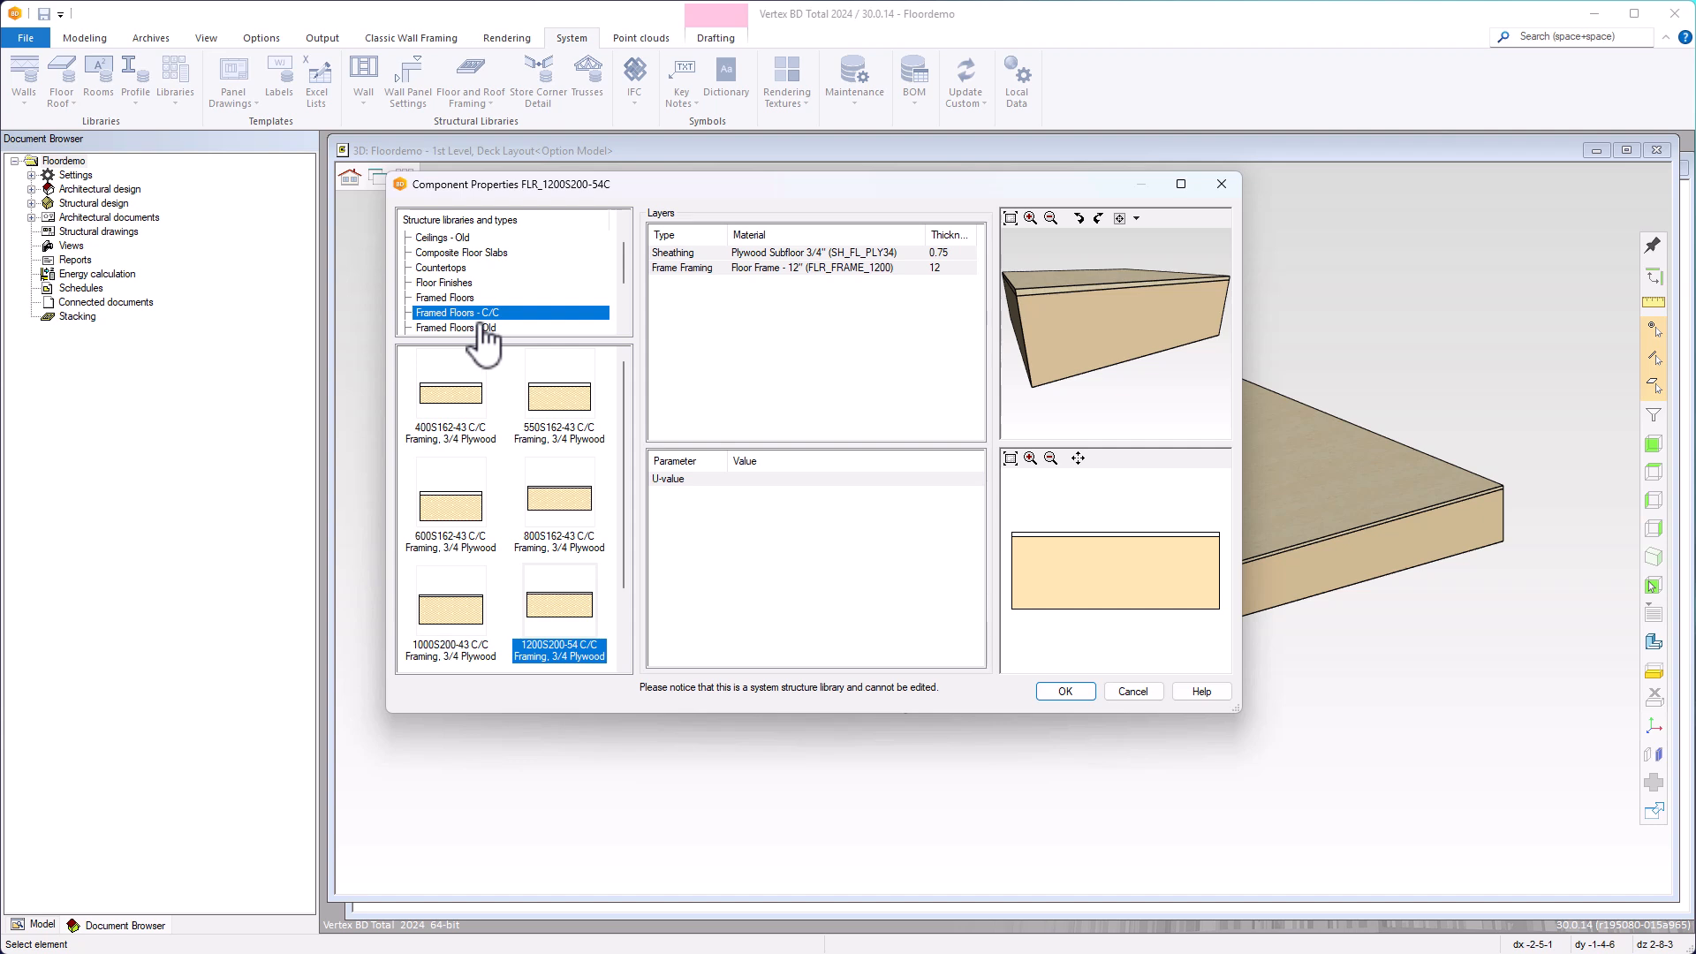
scroll(481, 327, up, 1)
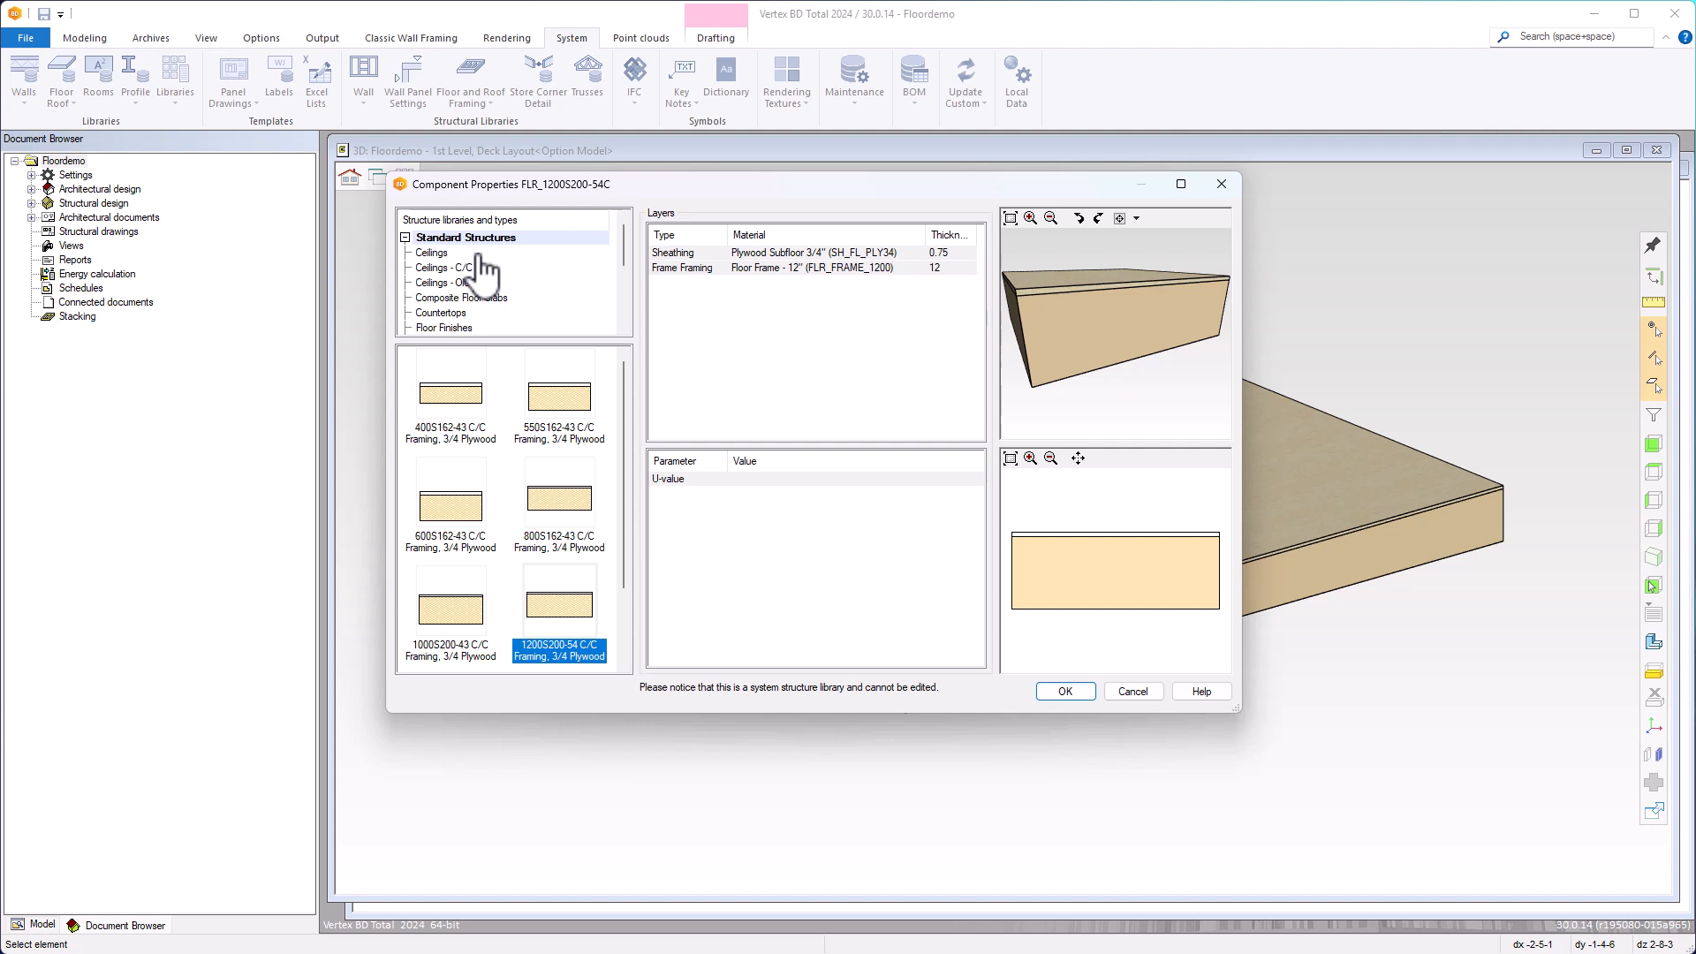
scroll(477, 296, down, 1)
click(469, 313)
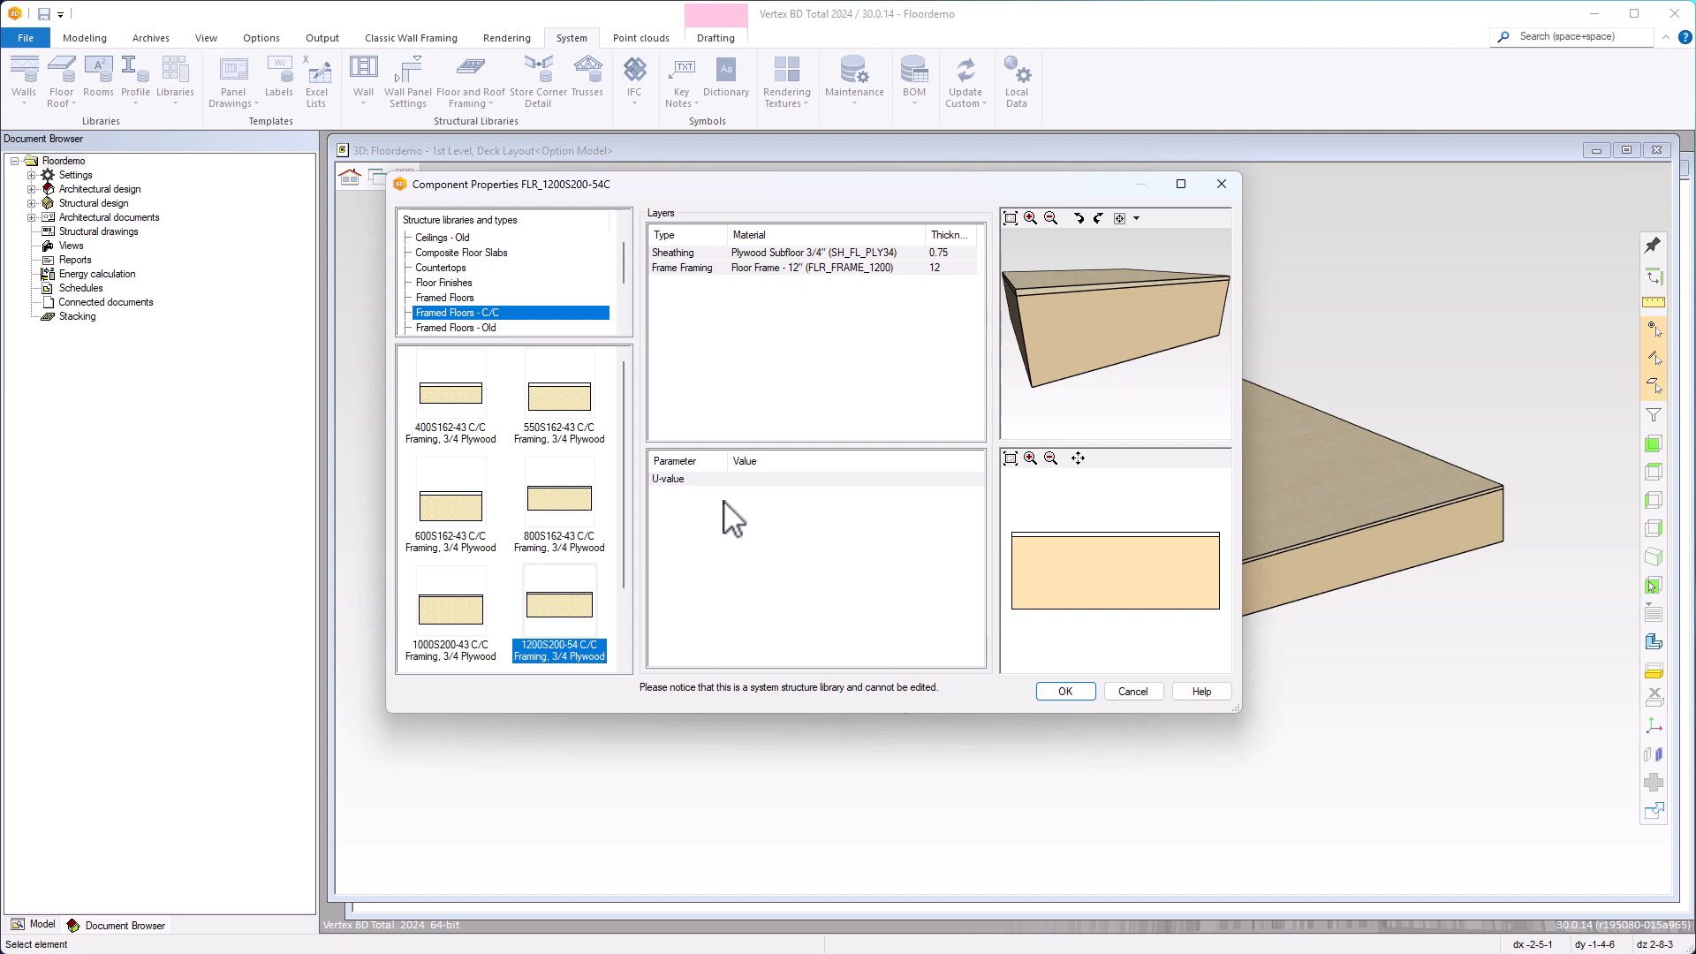
click(1148, 691)
click(484, 231)
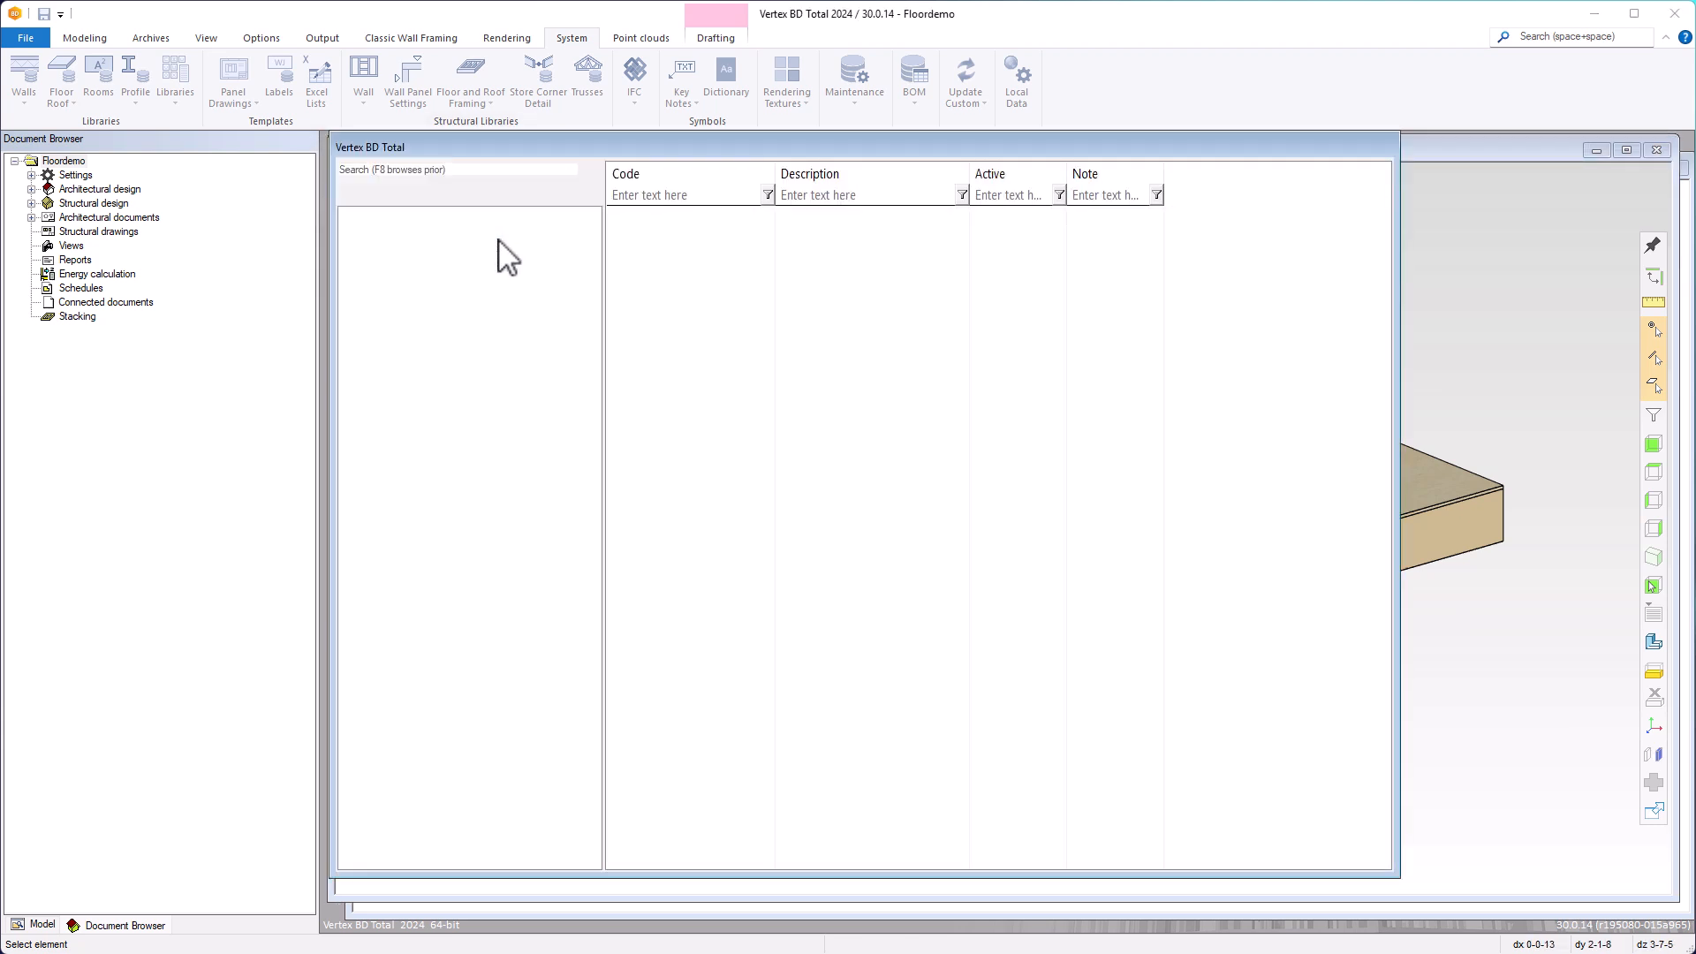
click(1387, 145)
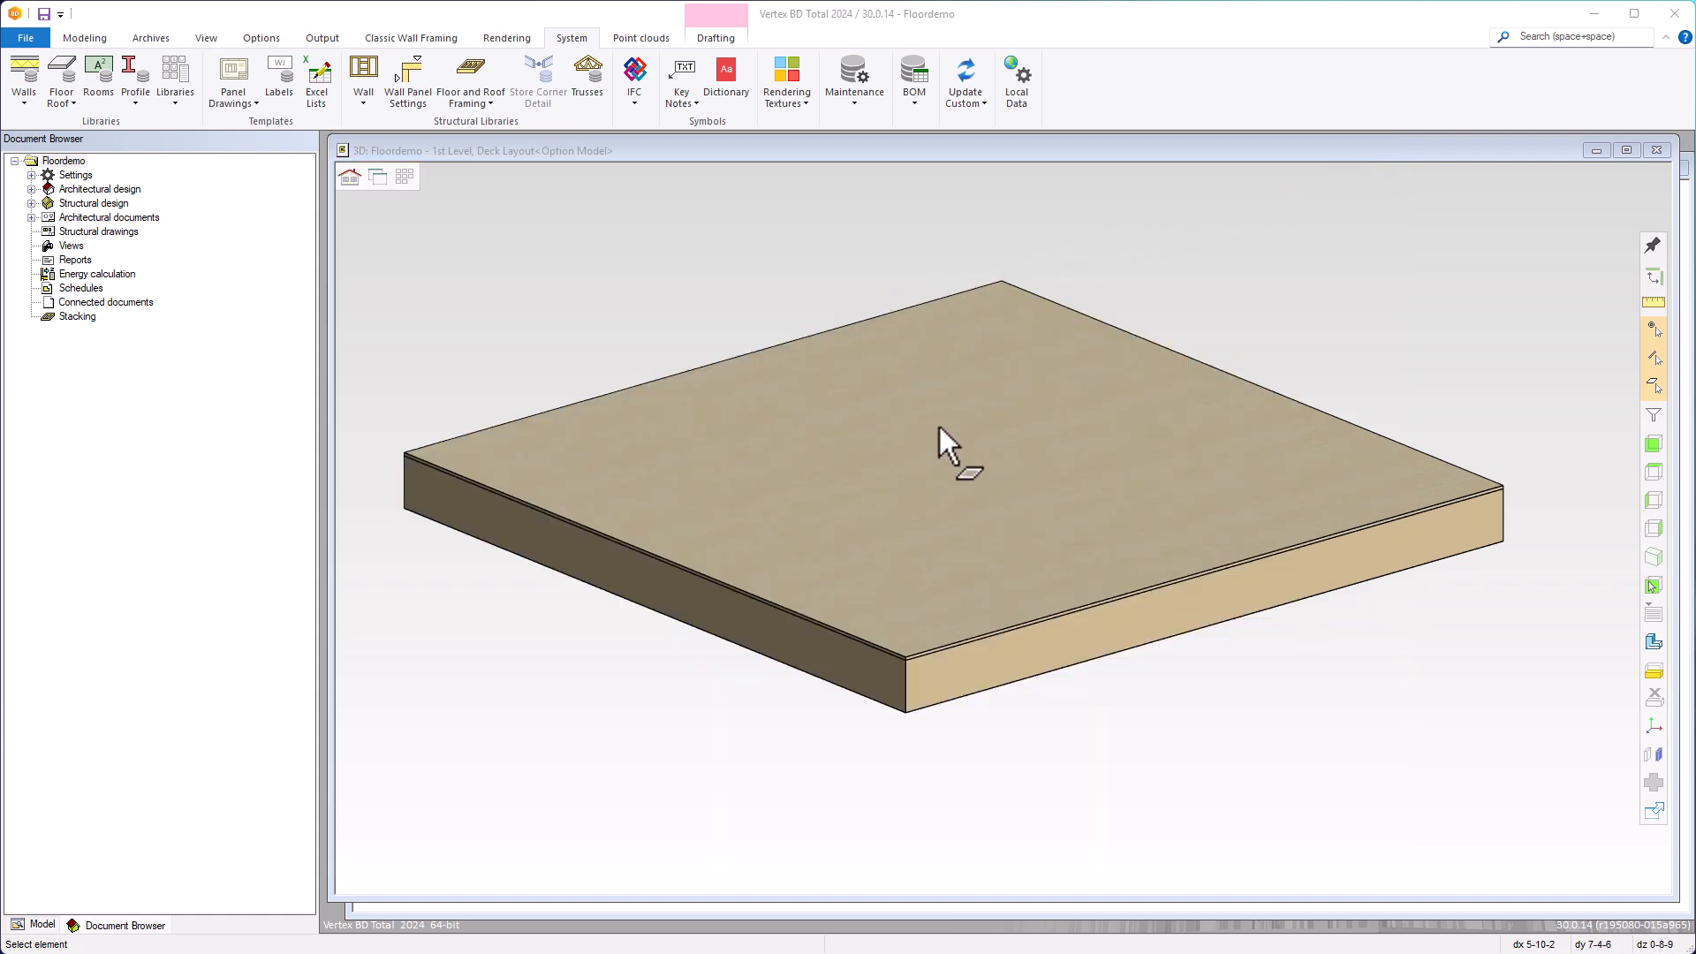
Open the framing tools of the floor in the 3D model and review the available tool libraries and Floor Structures tools.
click(952, 456)
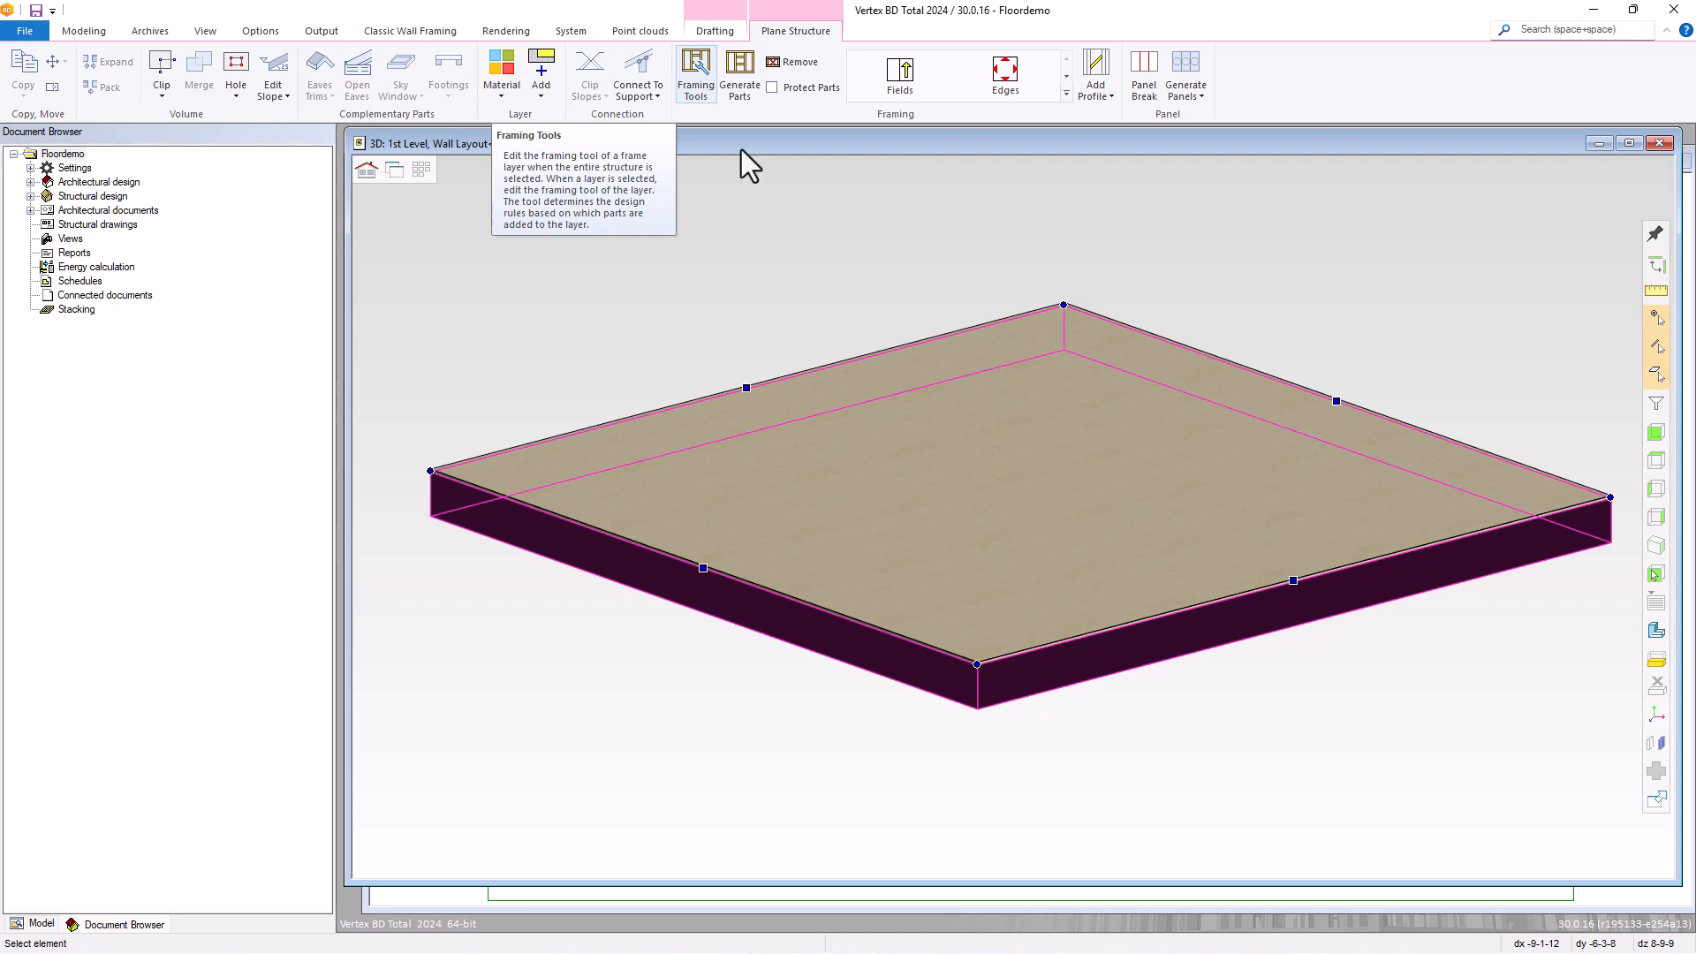
right_click(1240, 620)
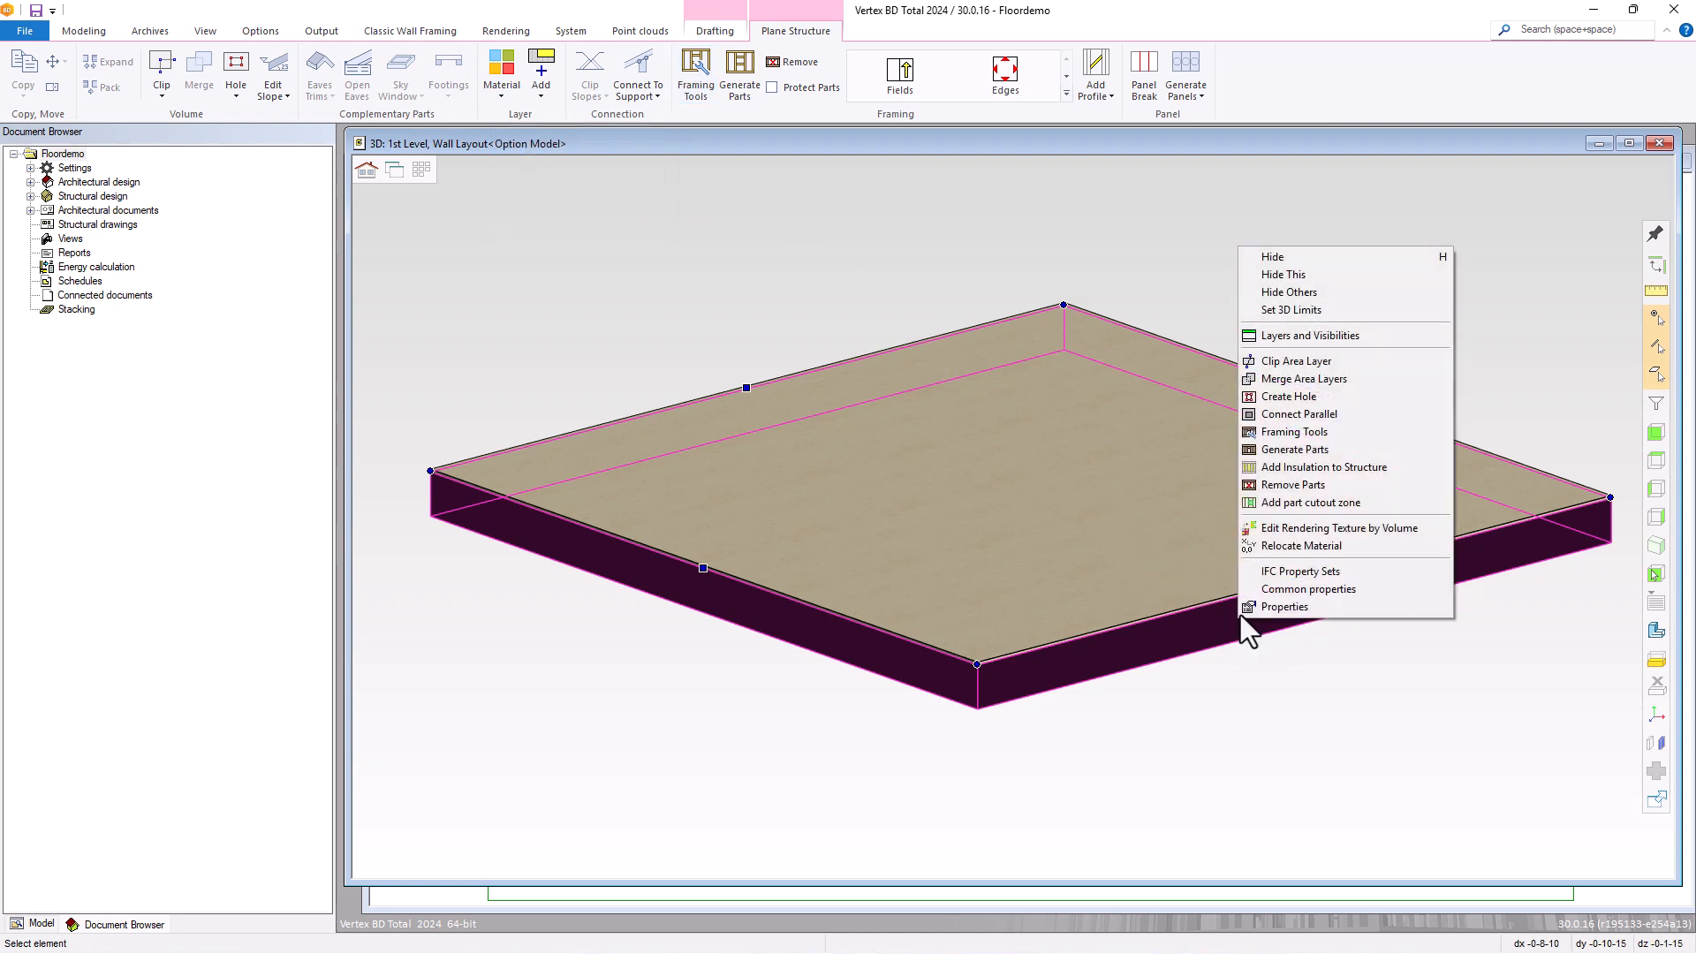
click(1268, 433)
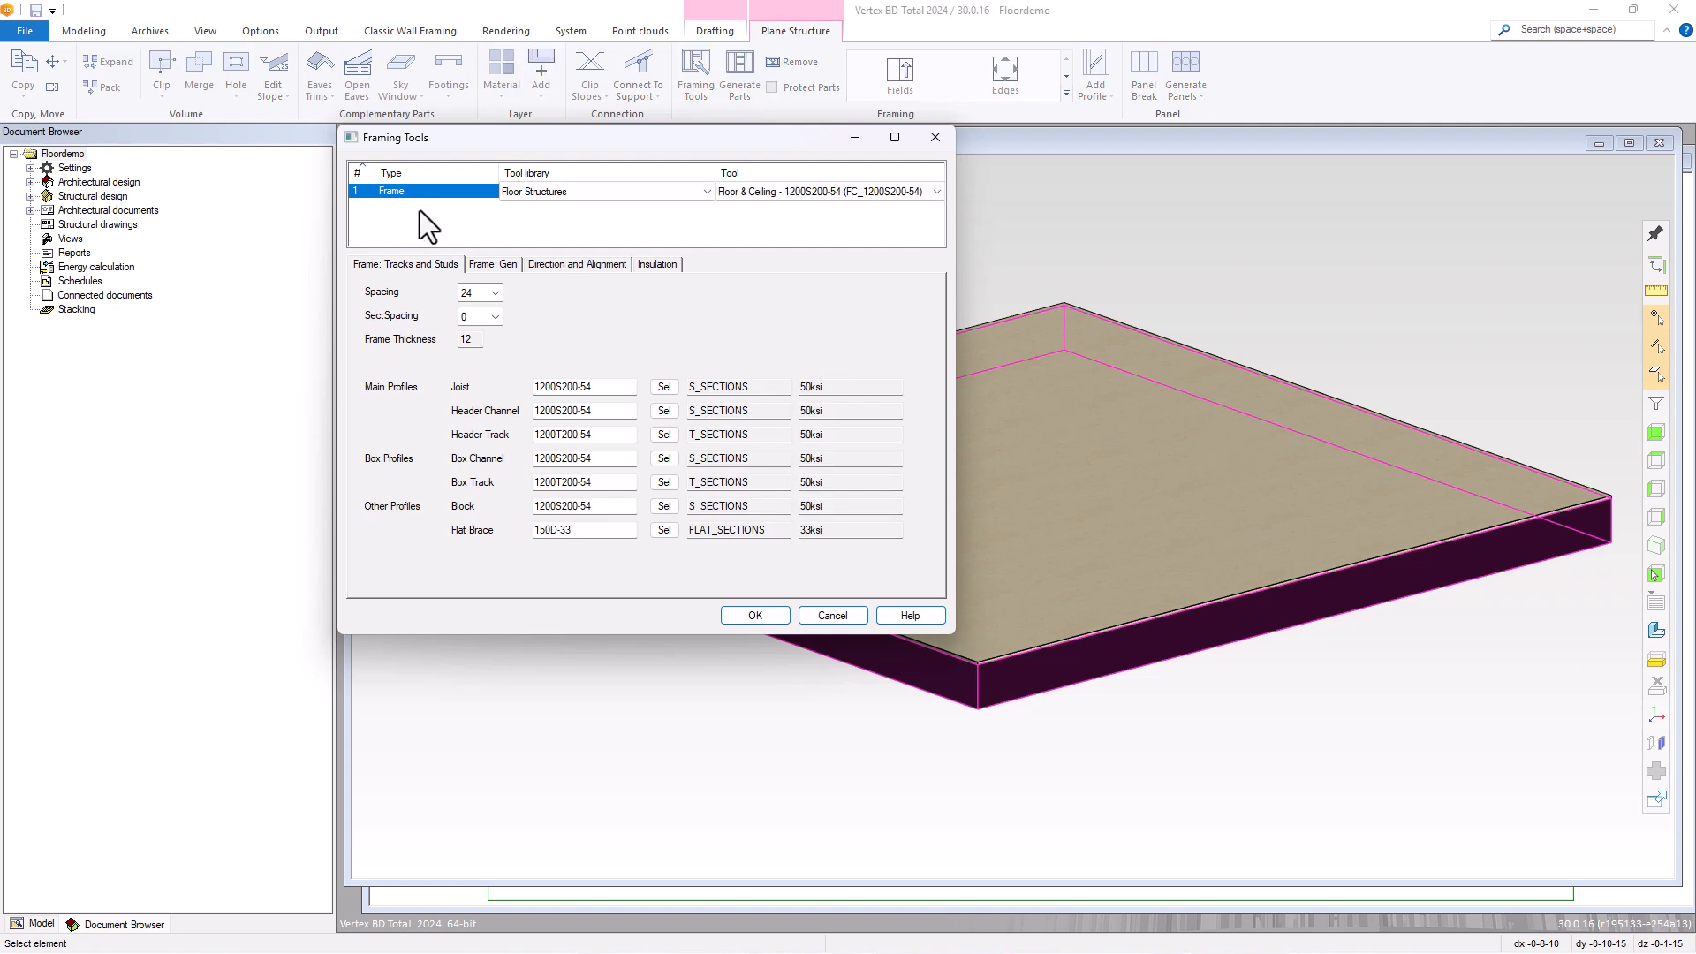
click(654, 199)
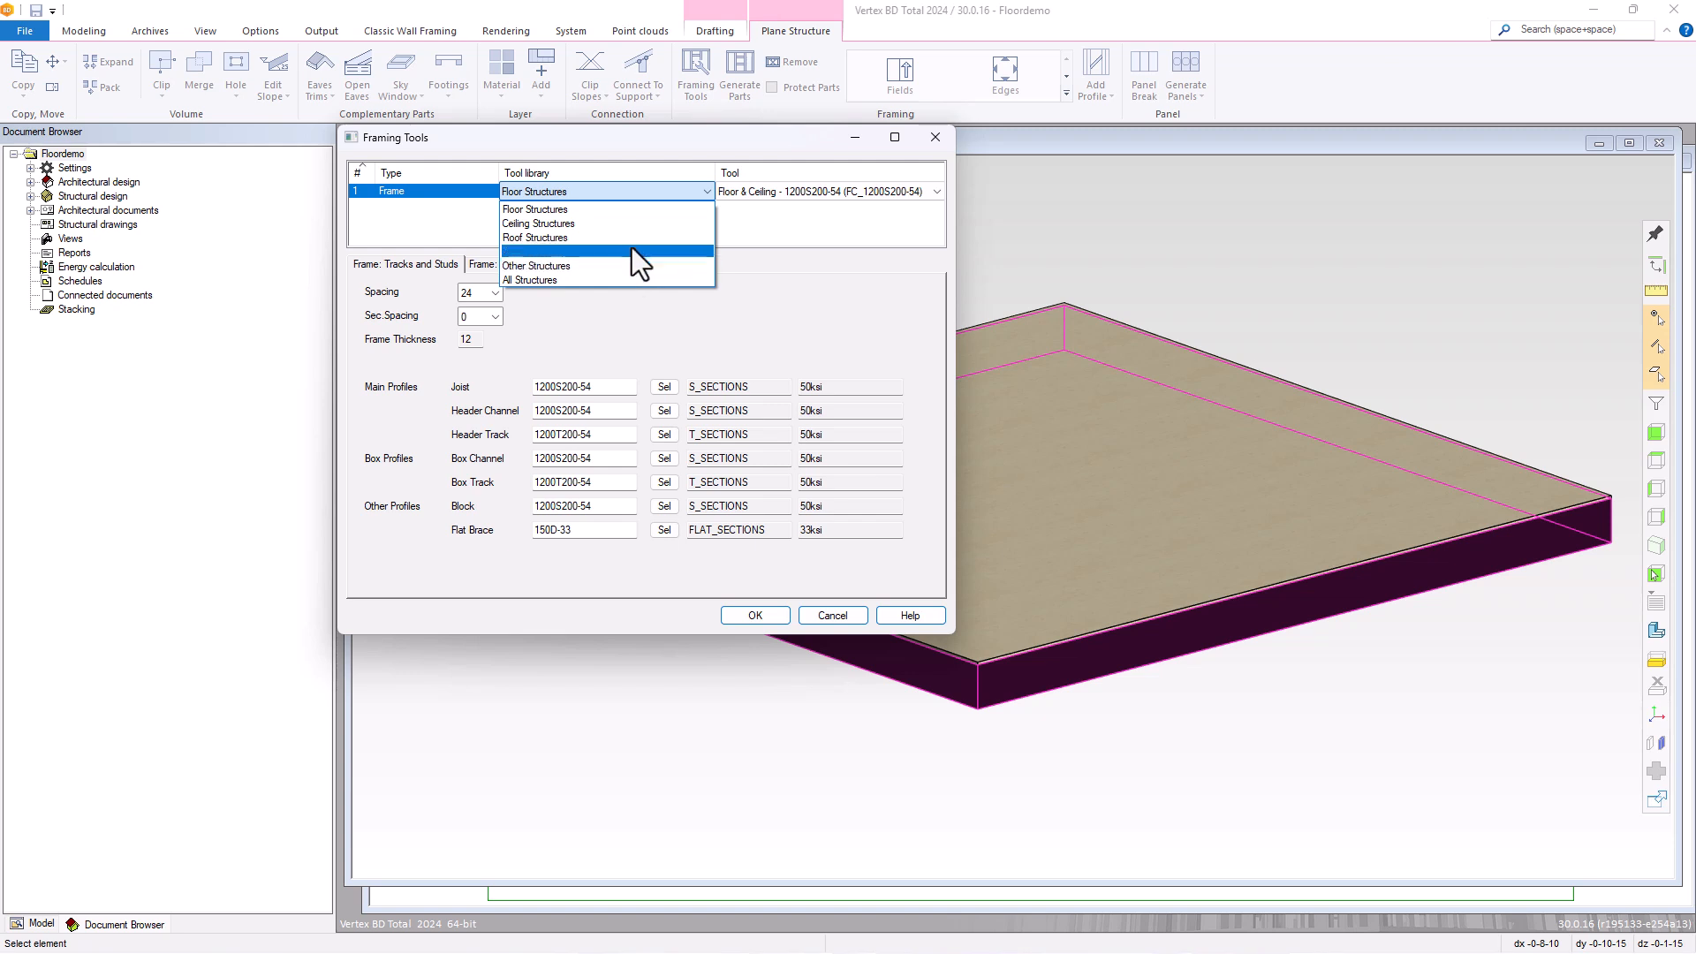
click(643, 188)
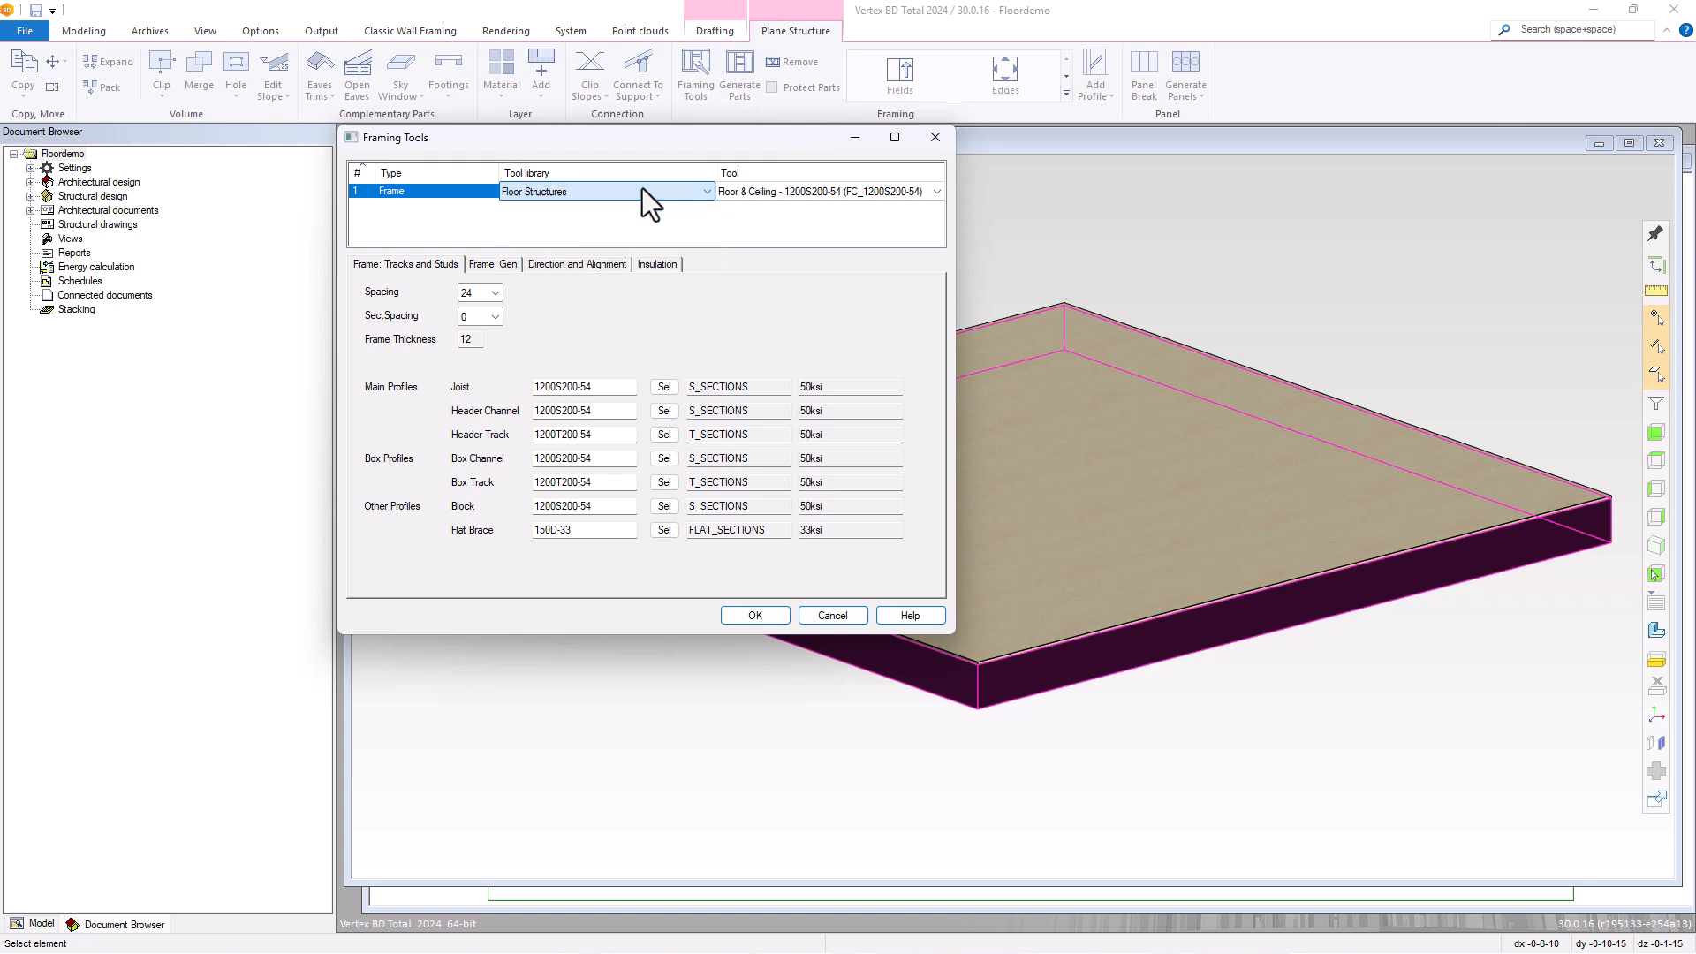
click(823, 199)
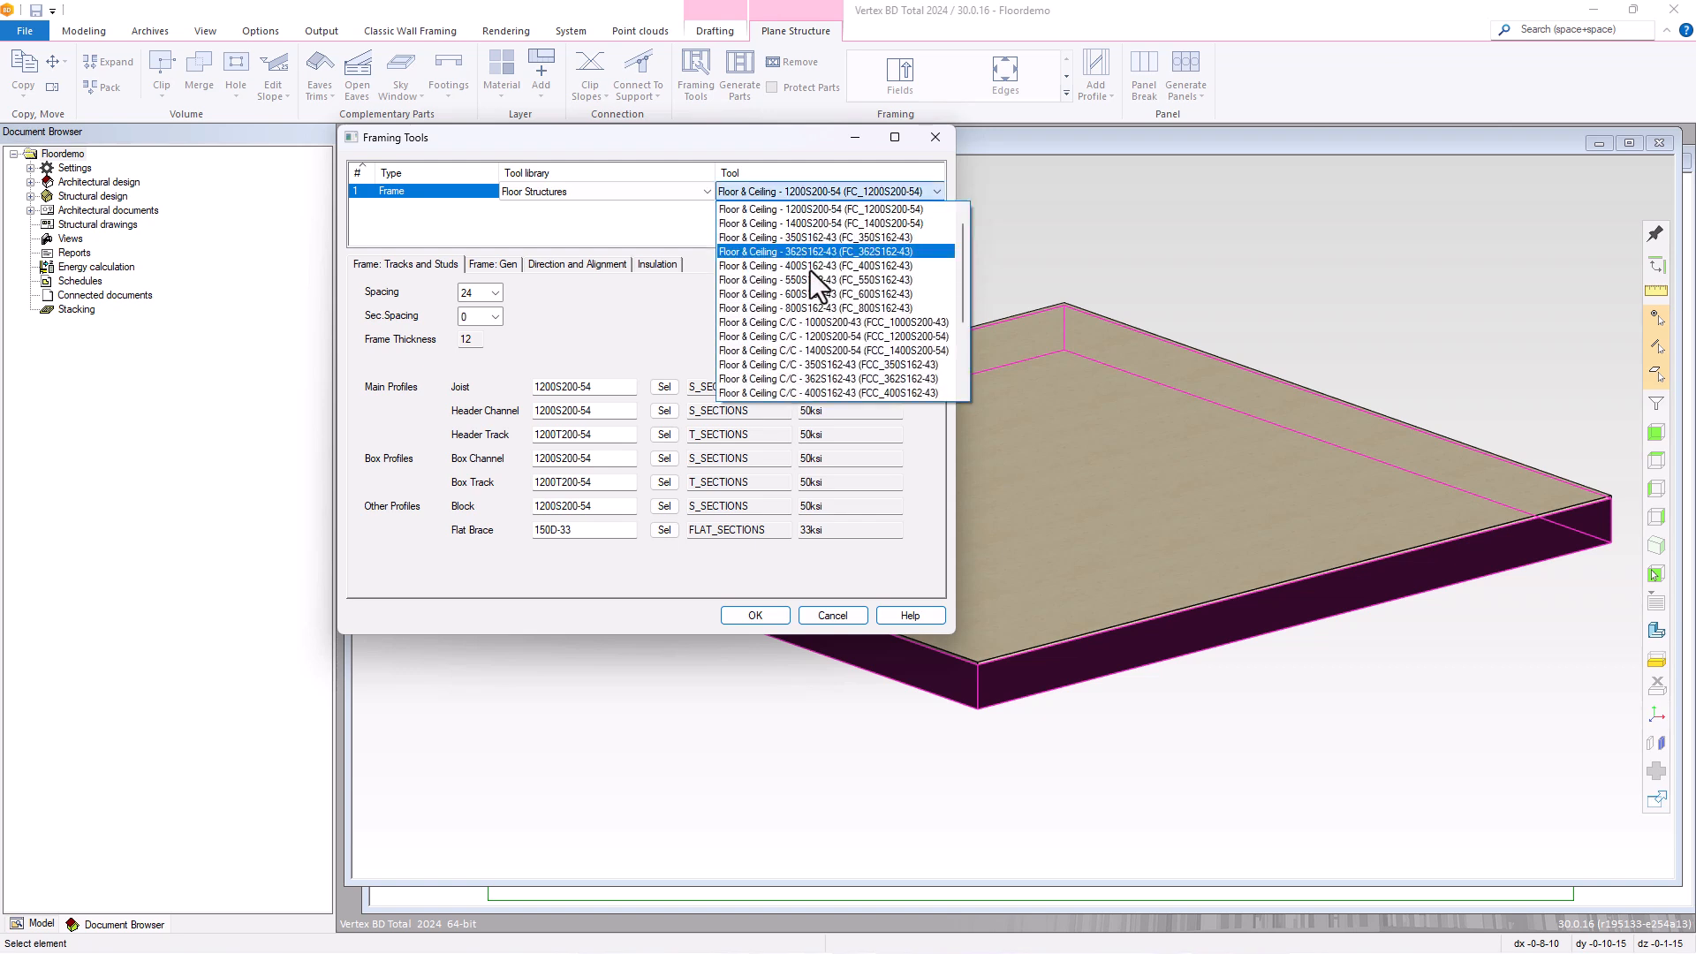
click(788, 192)
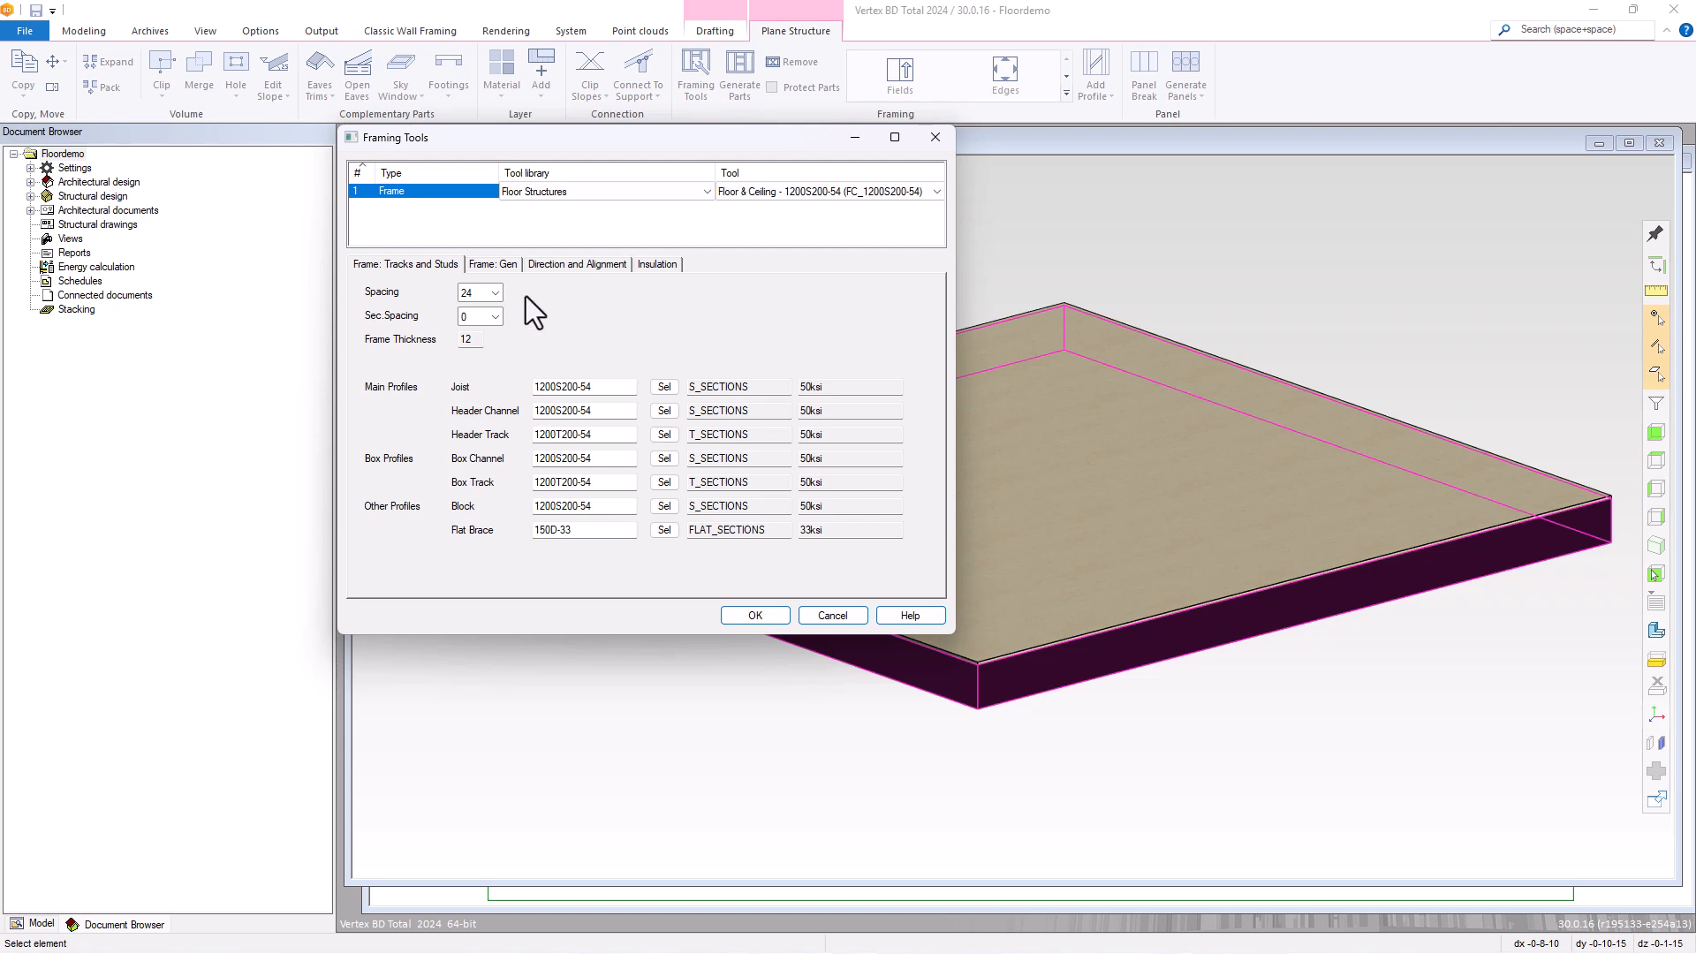
Review the floor frame's general, direction and alignment, and insulation settings, leaving the framing tools without changes.
click(511, 267)
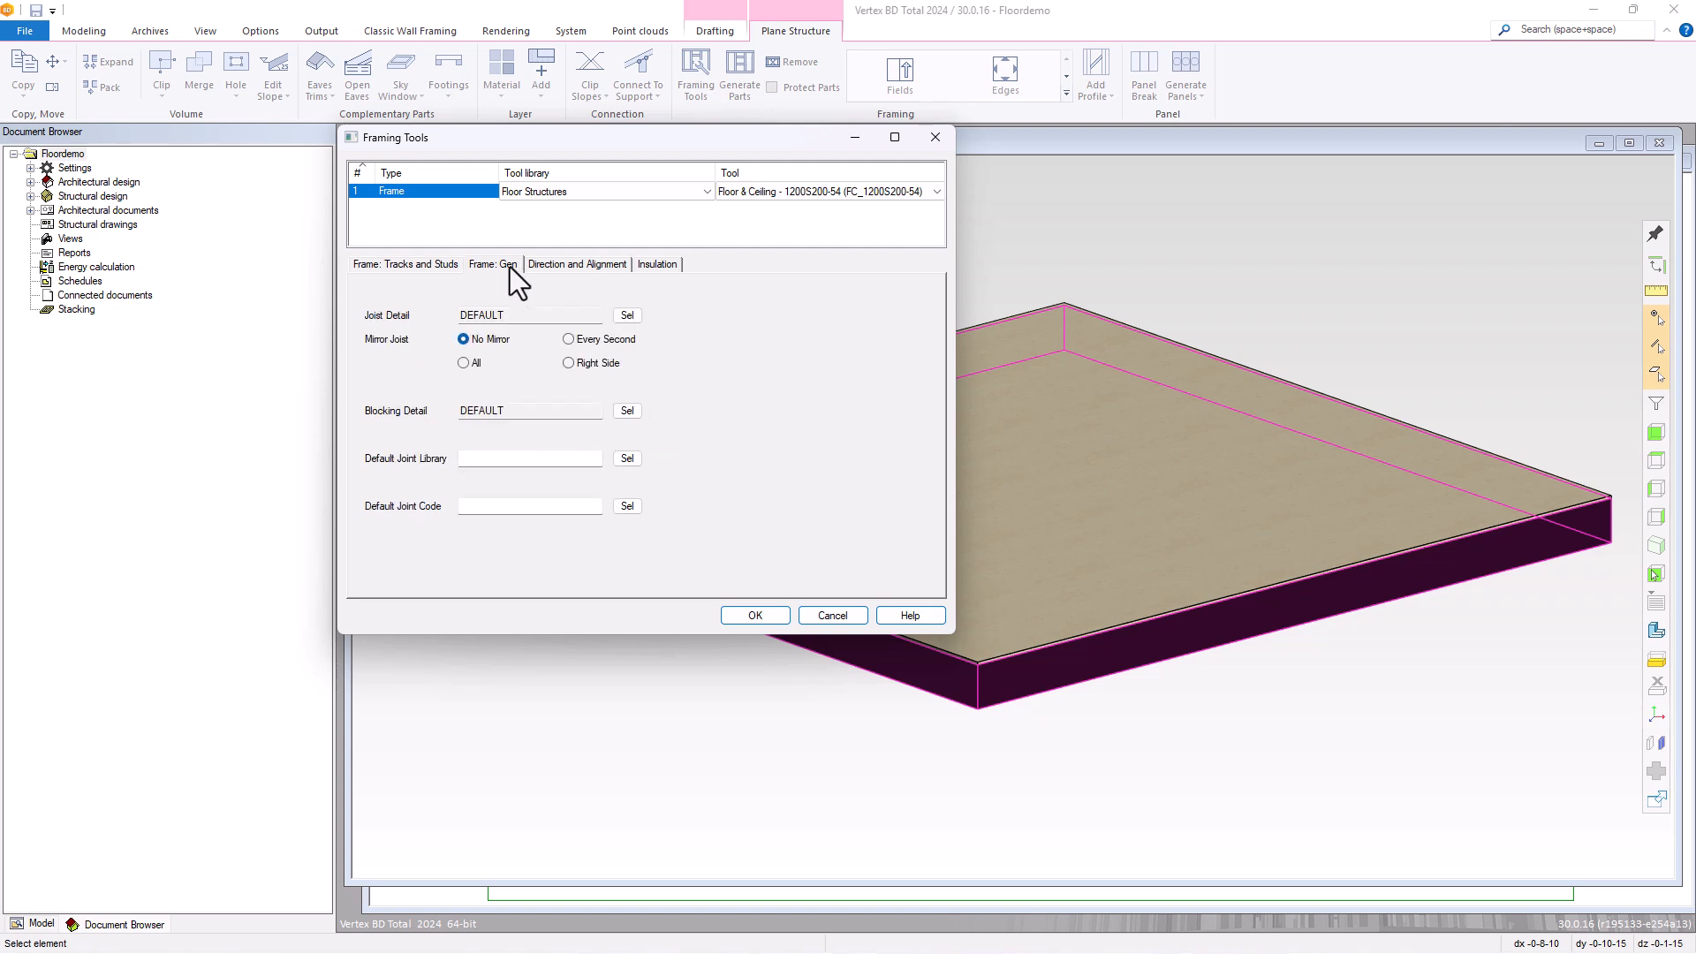
click(587, 267)
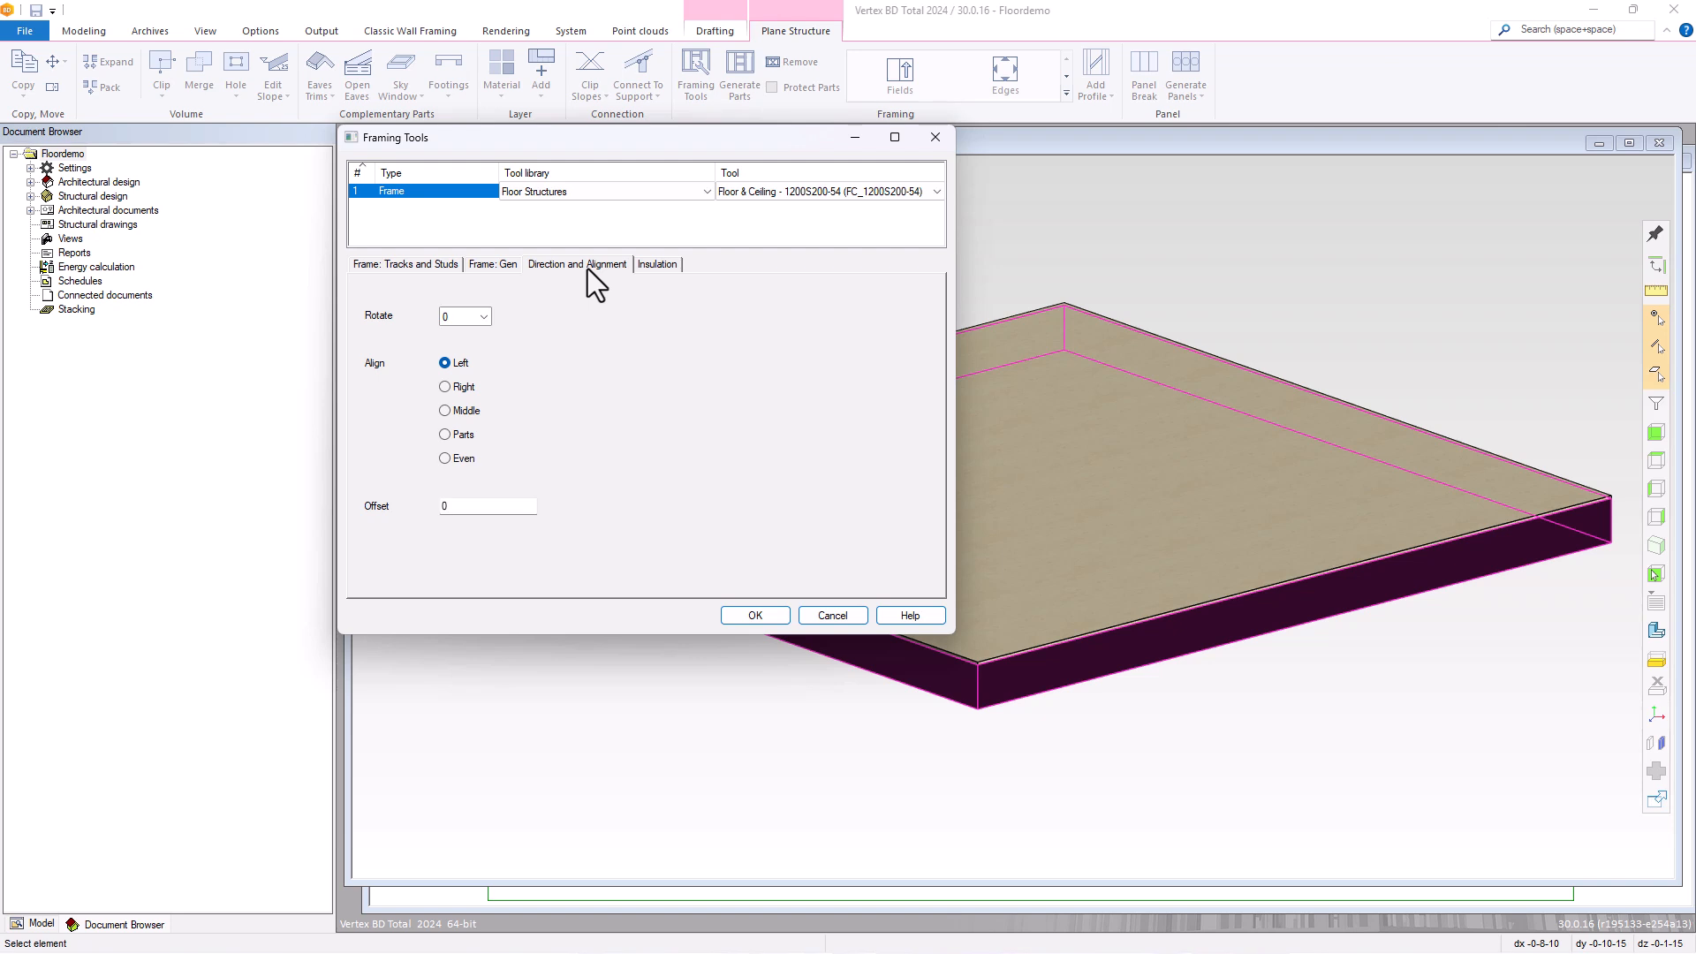
click(660, 266)
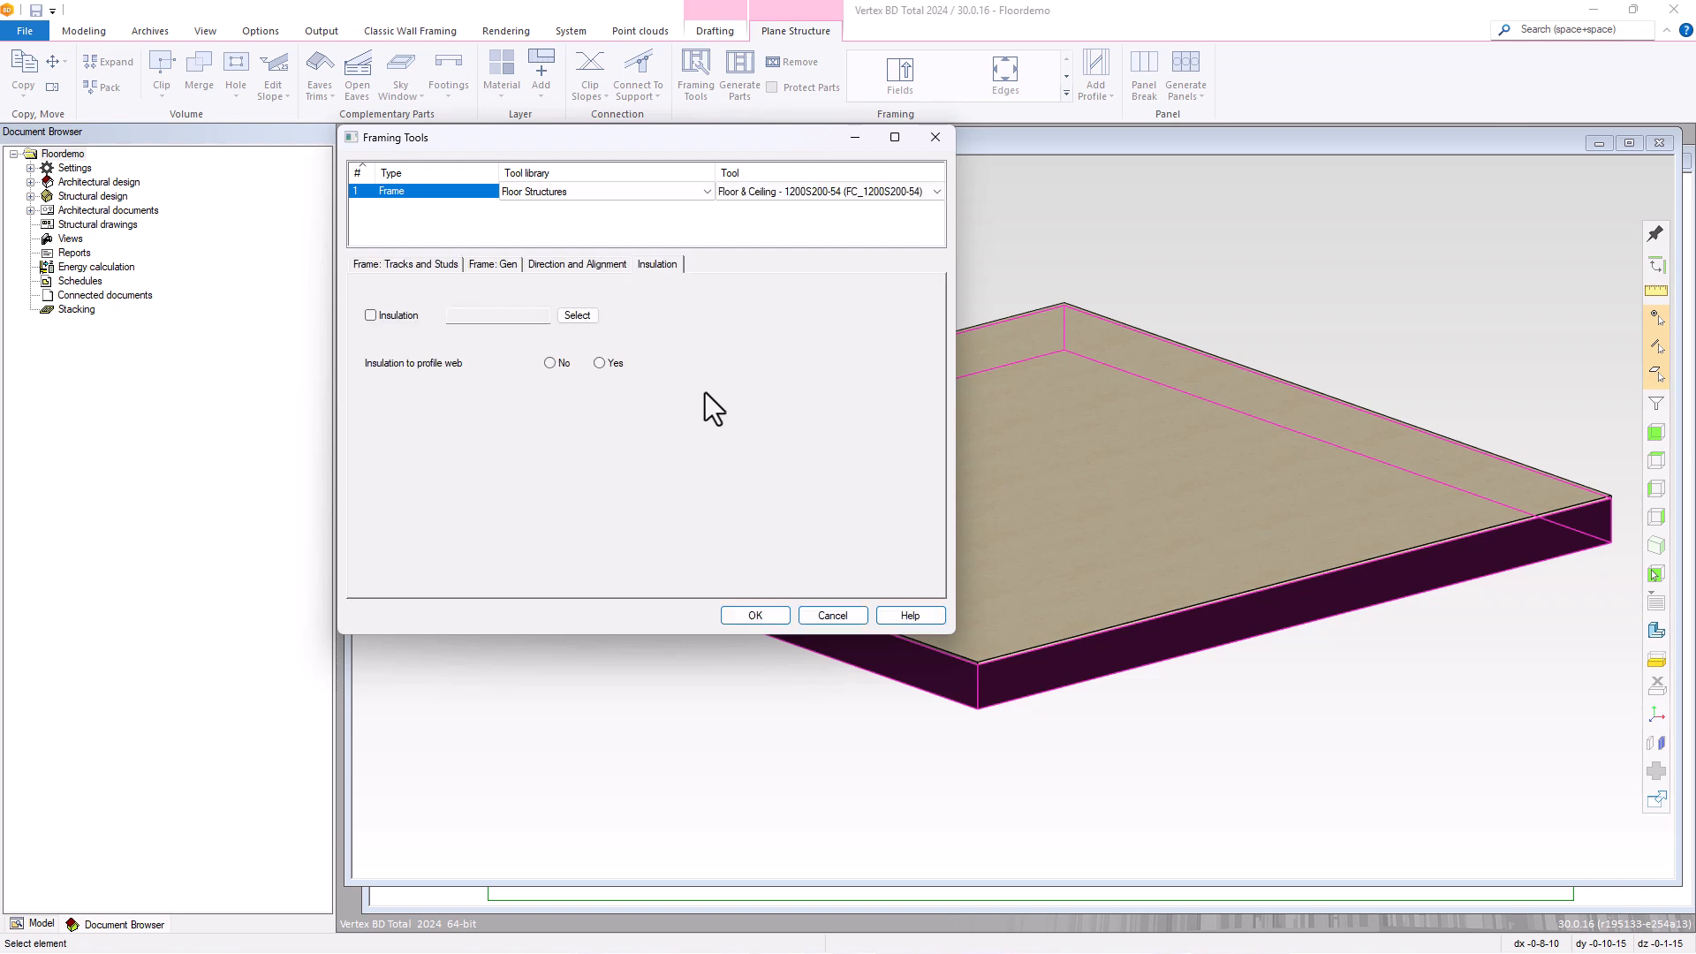
click(834, 615)
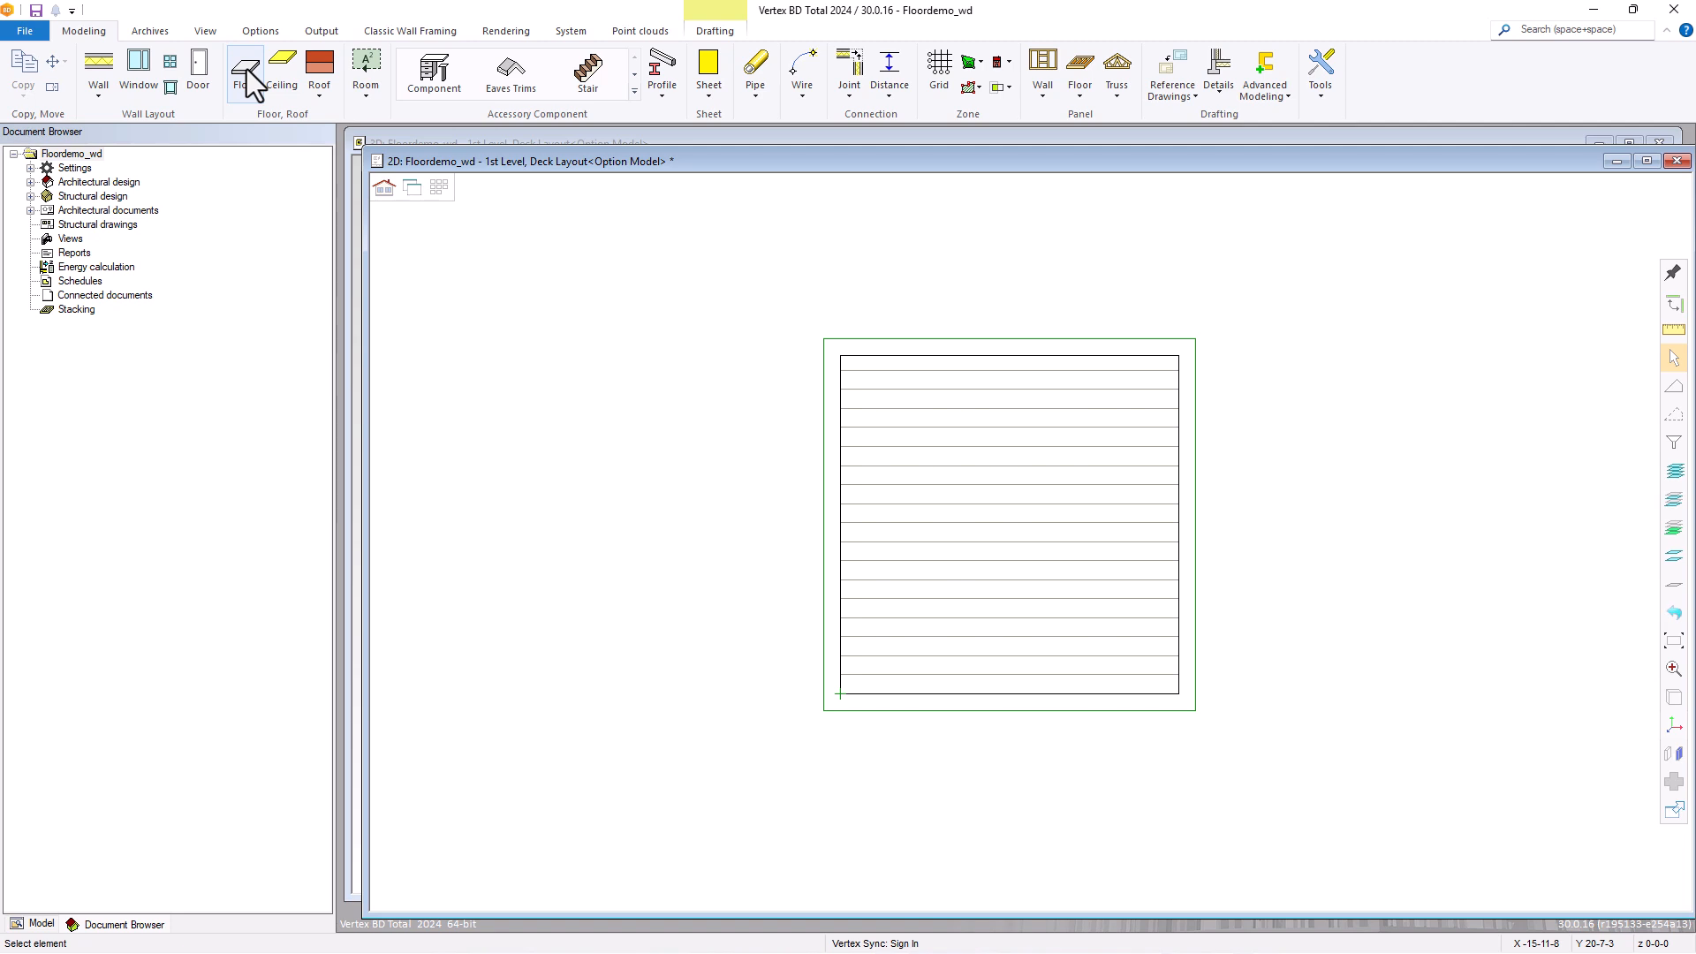
Choose the Framed Floors structure "Floor, 2x12 framing" for a new floor and examine the options of its Frame Framing layer.
click(248, 72)
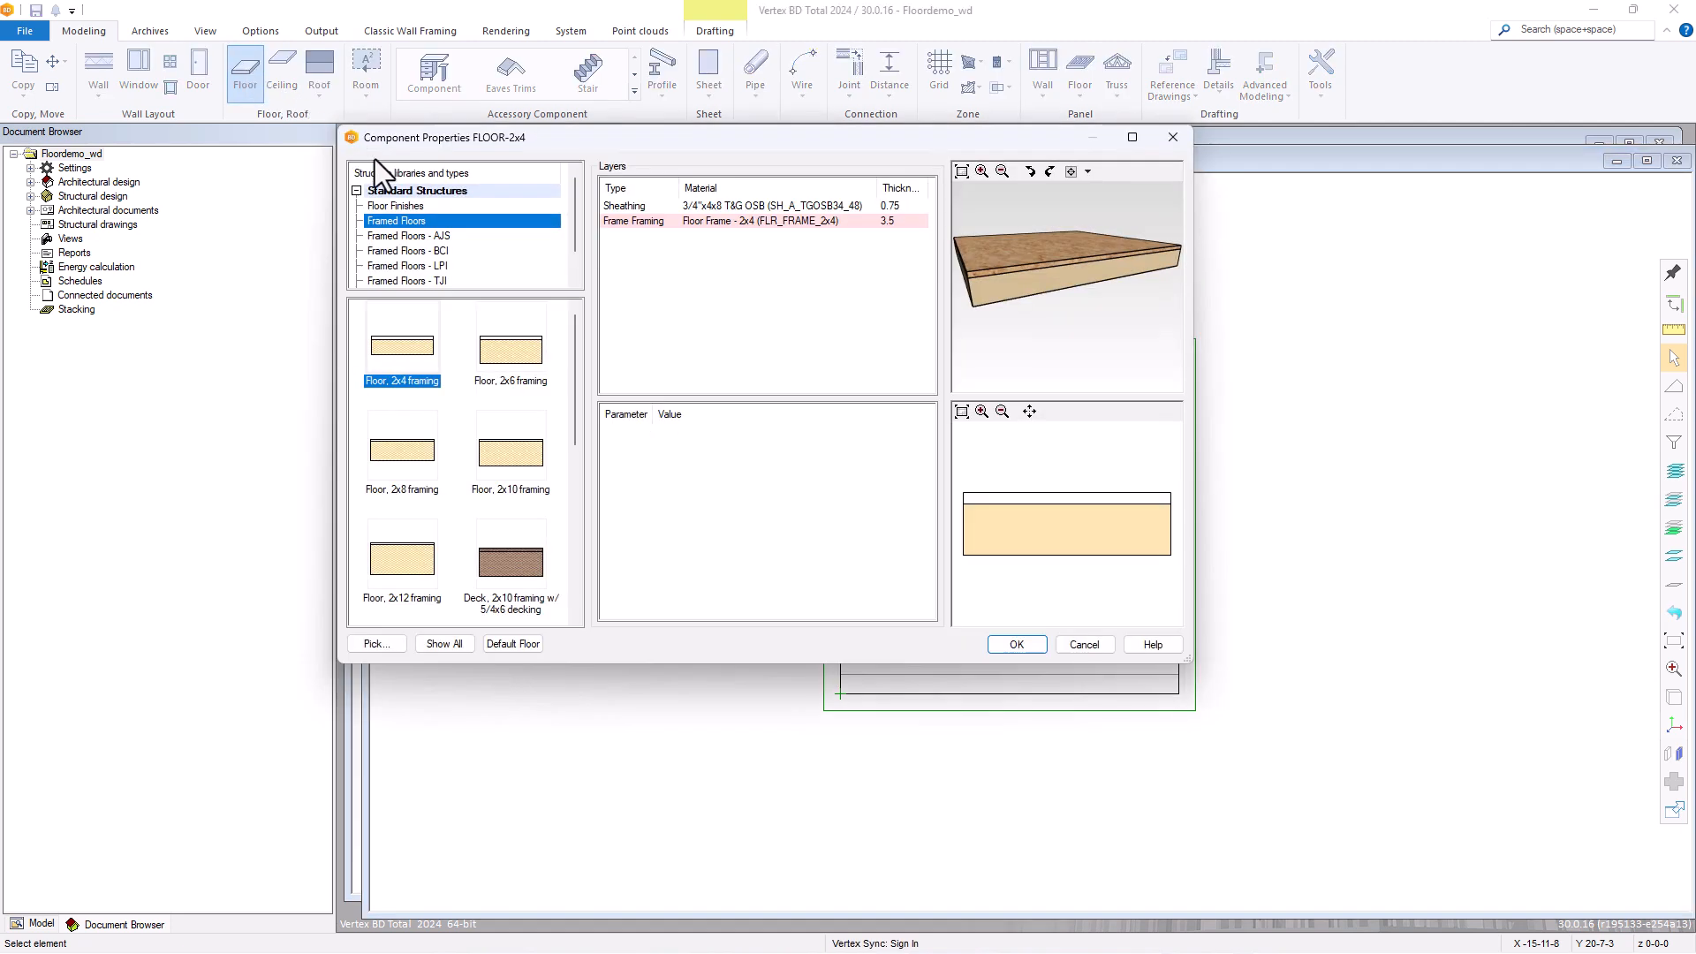
click(417, 223)
click(417, 578)
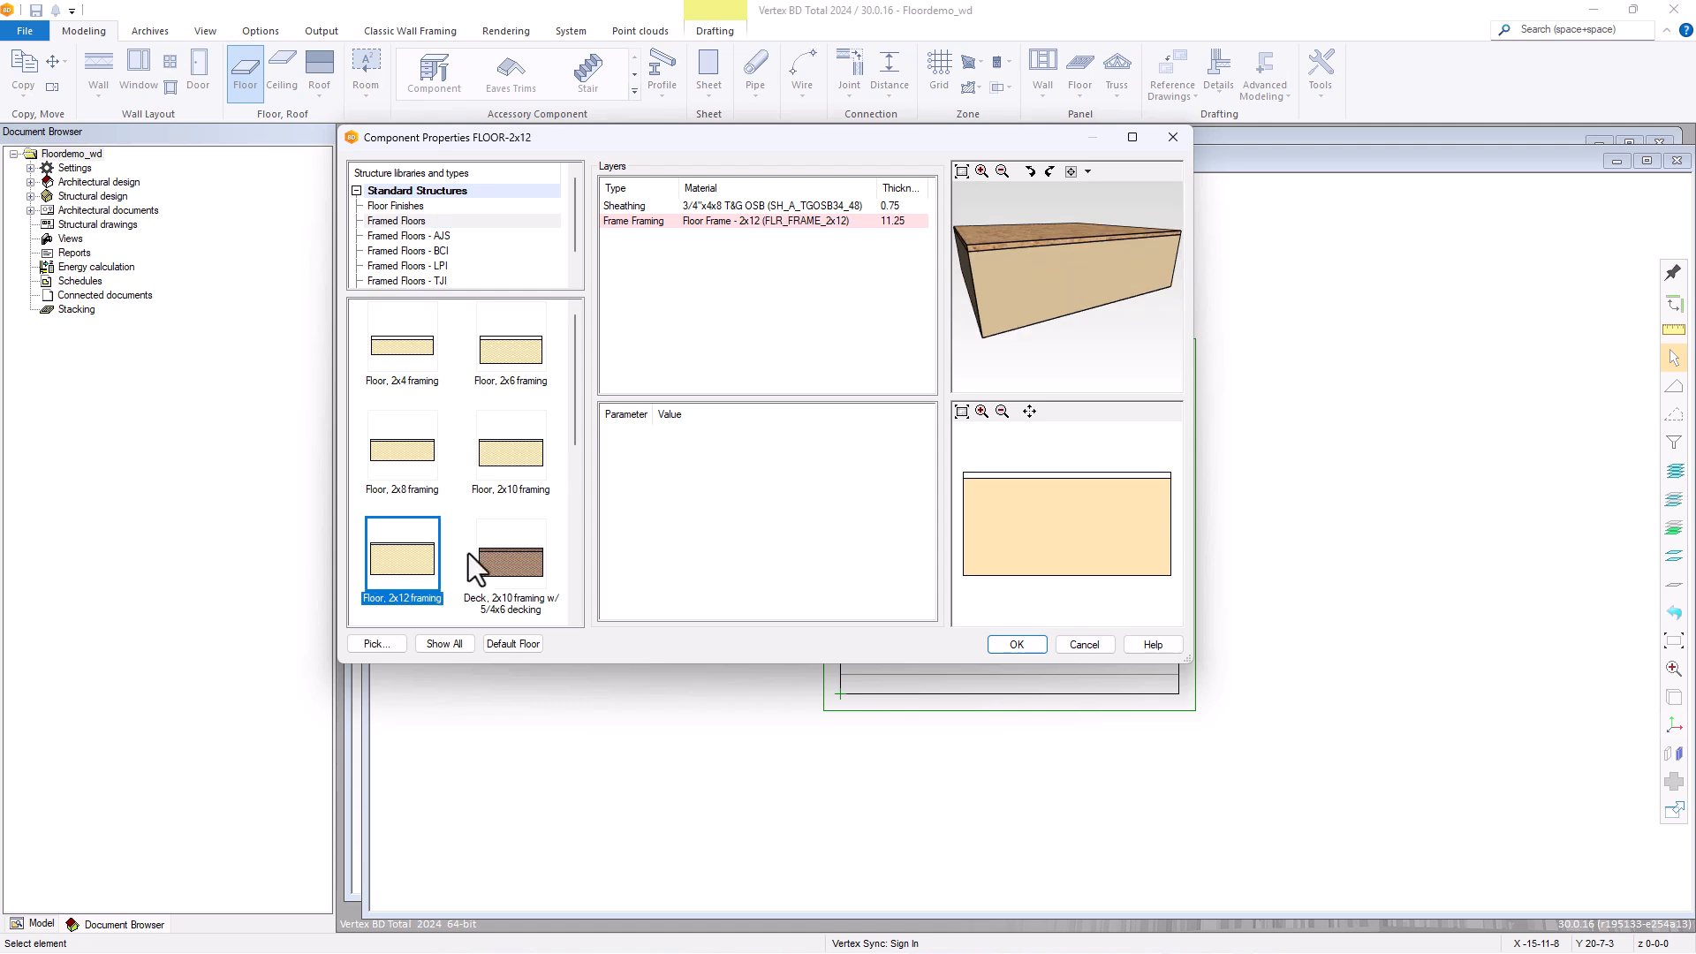
click(780, 222)
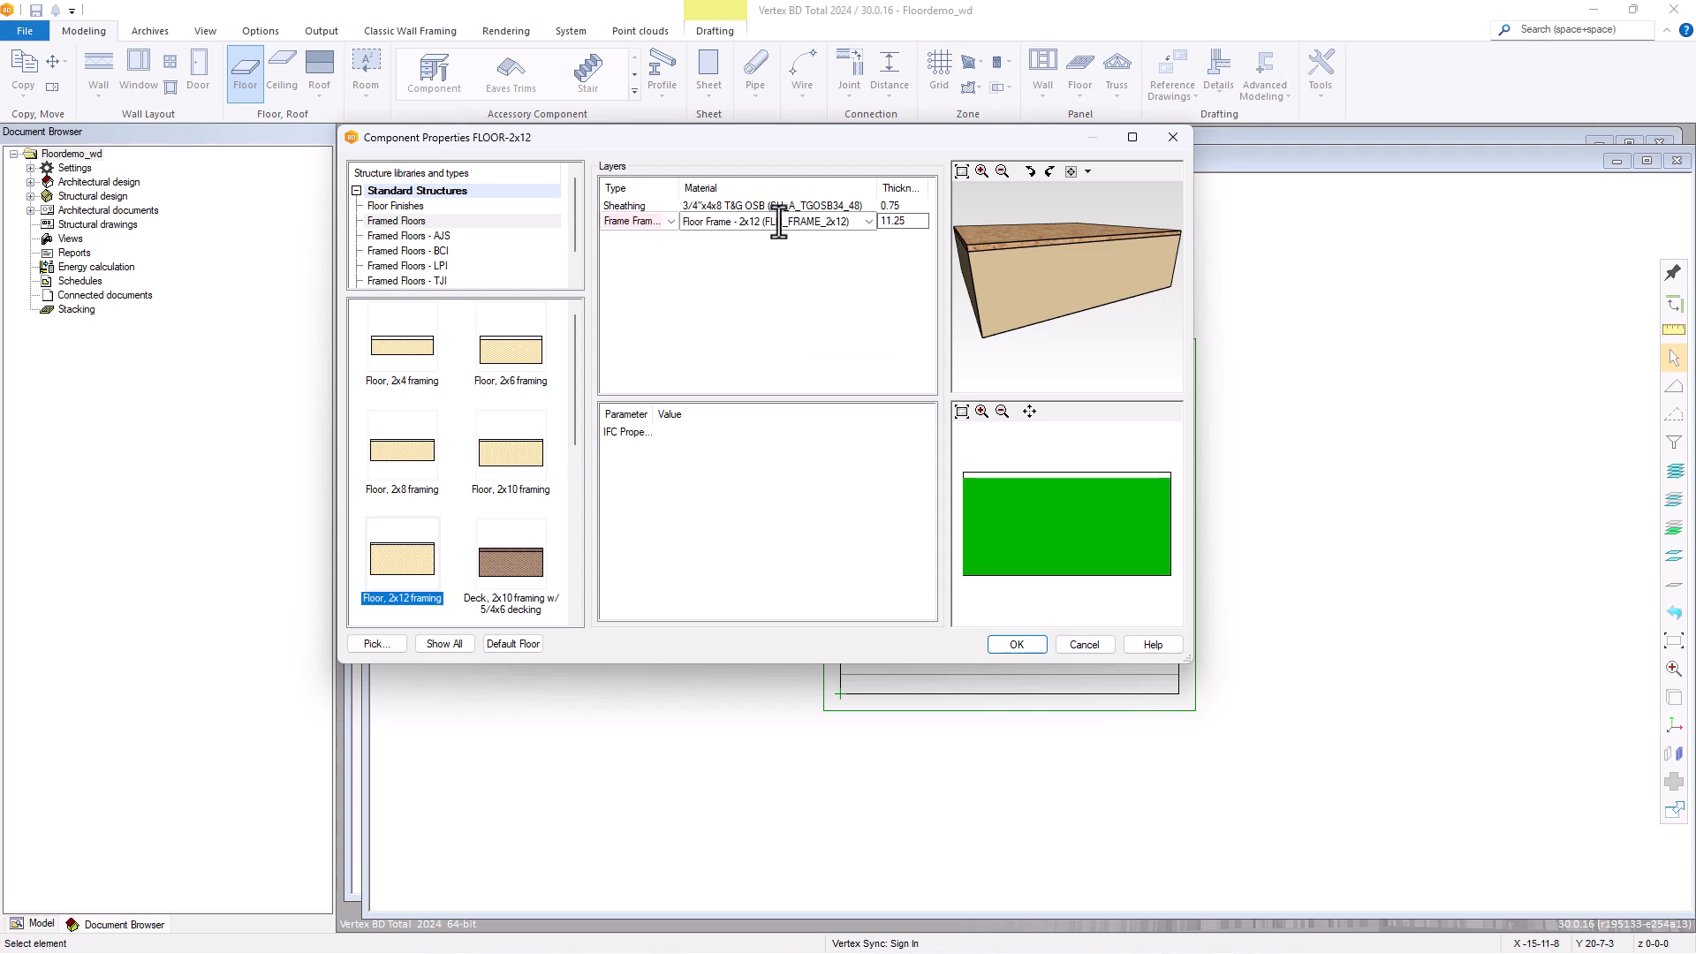
right_click(781, 224)
click(822, 344)
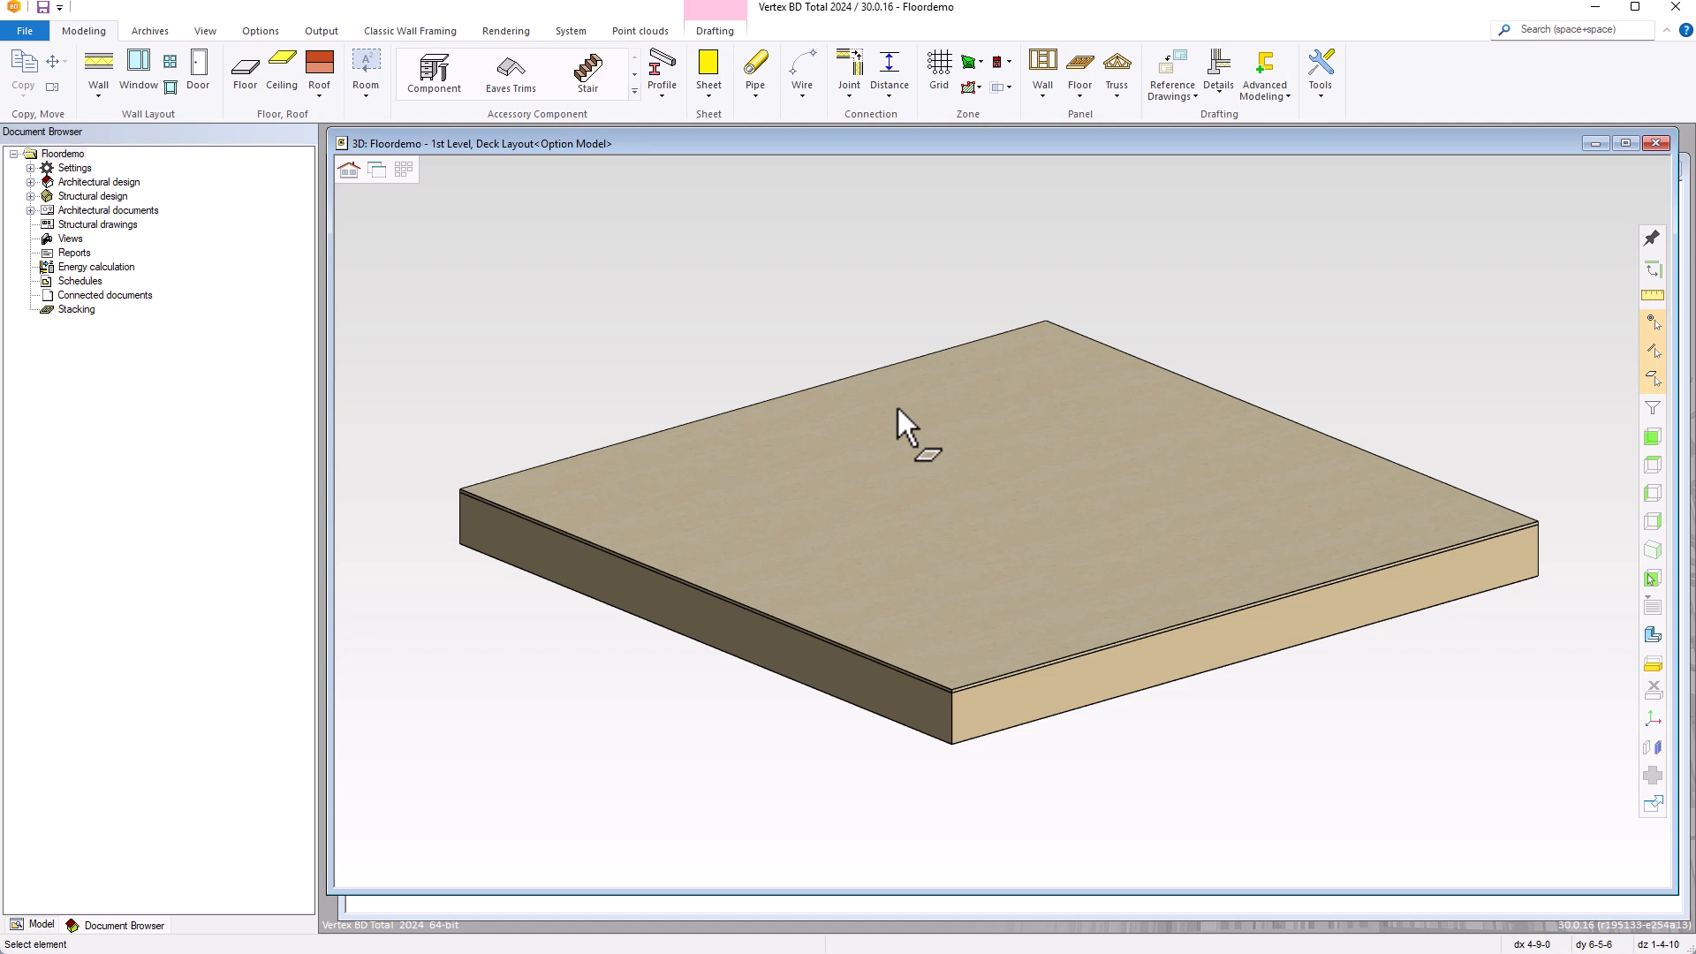
Create a new floor and roof structure library named My_Structures and accept its library properties.
click(572, 34)
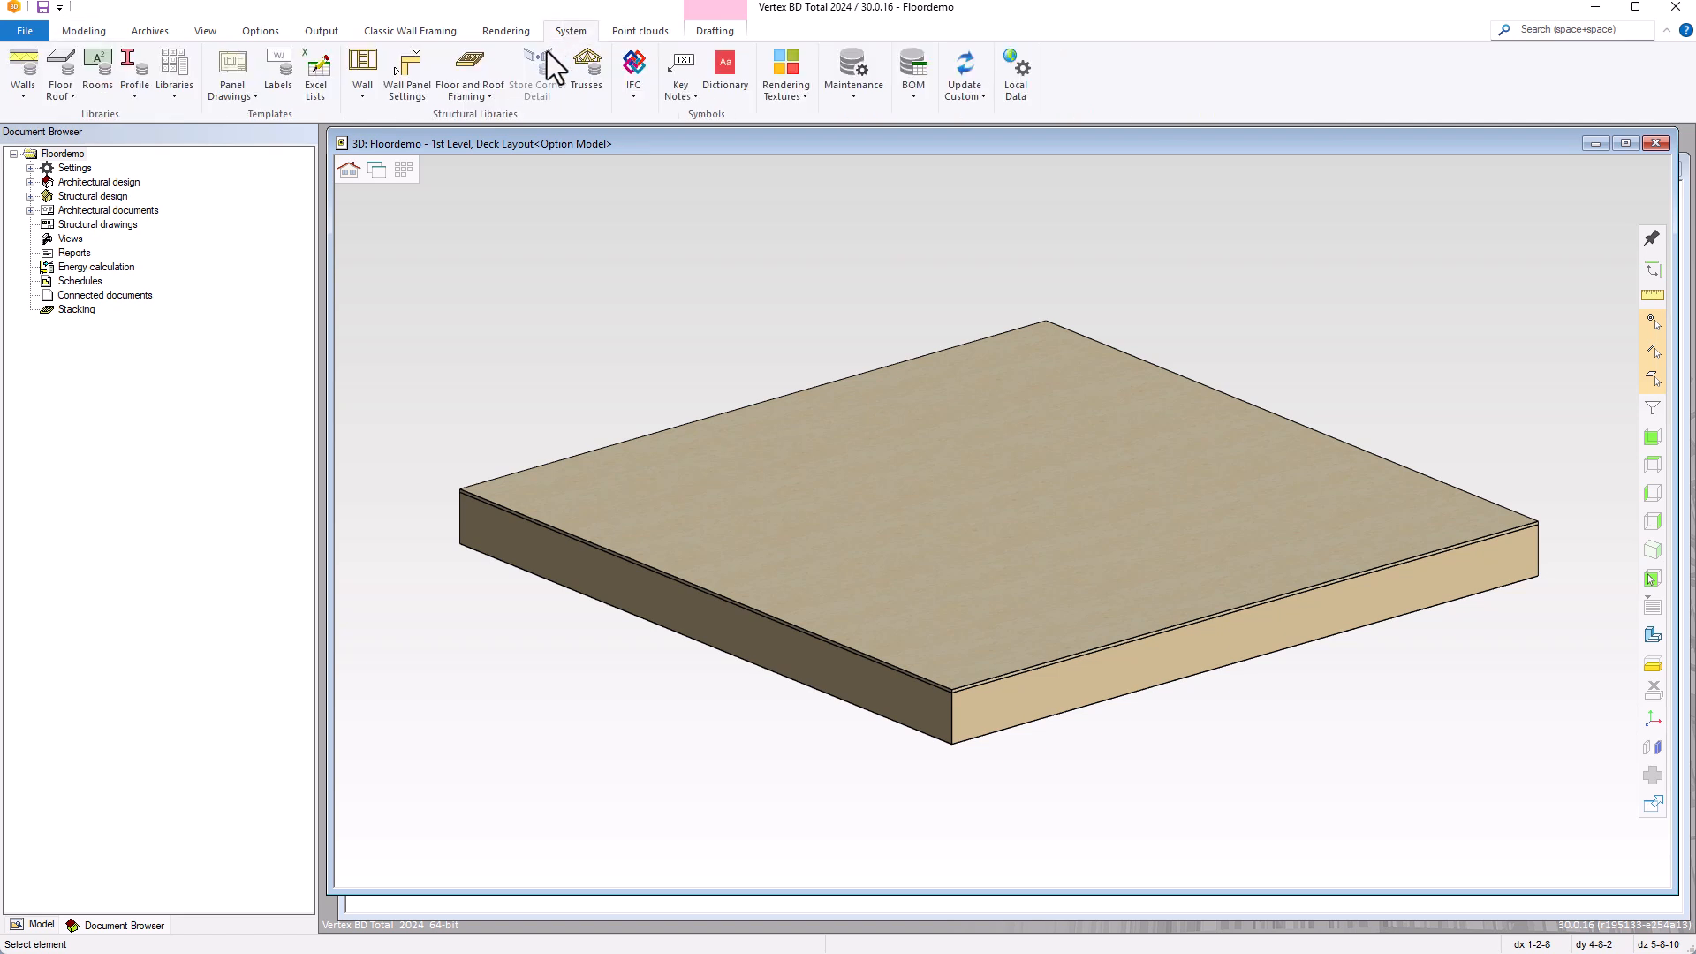
click(60, 71)
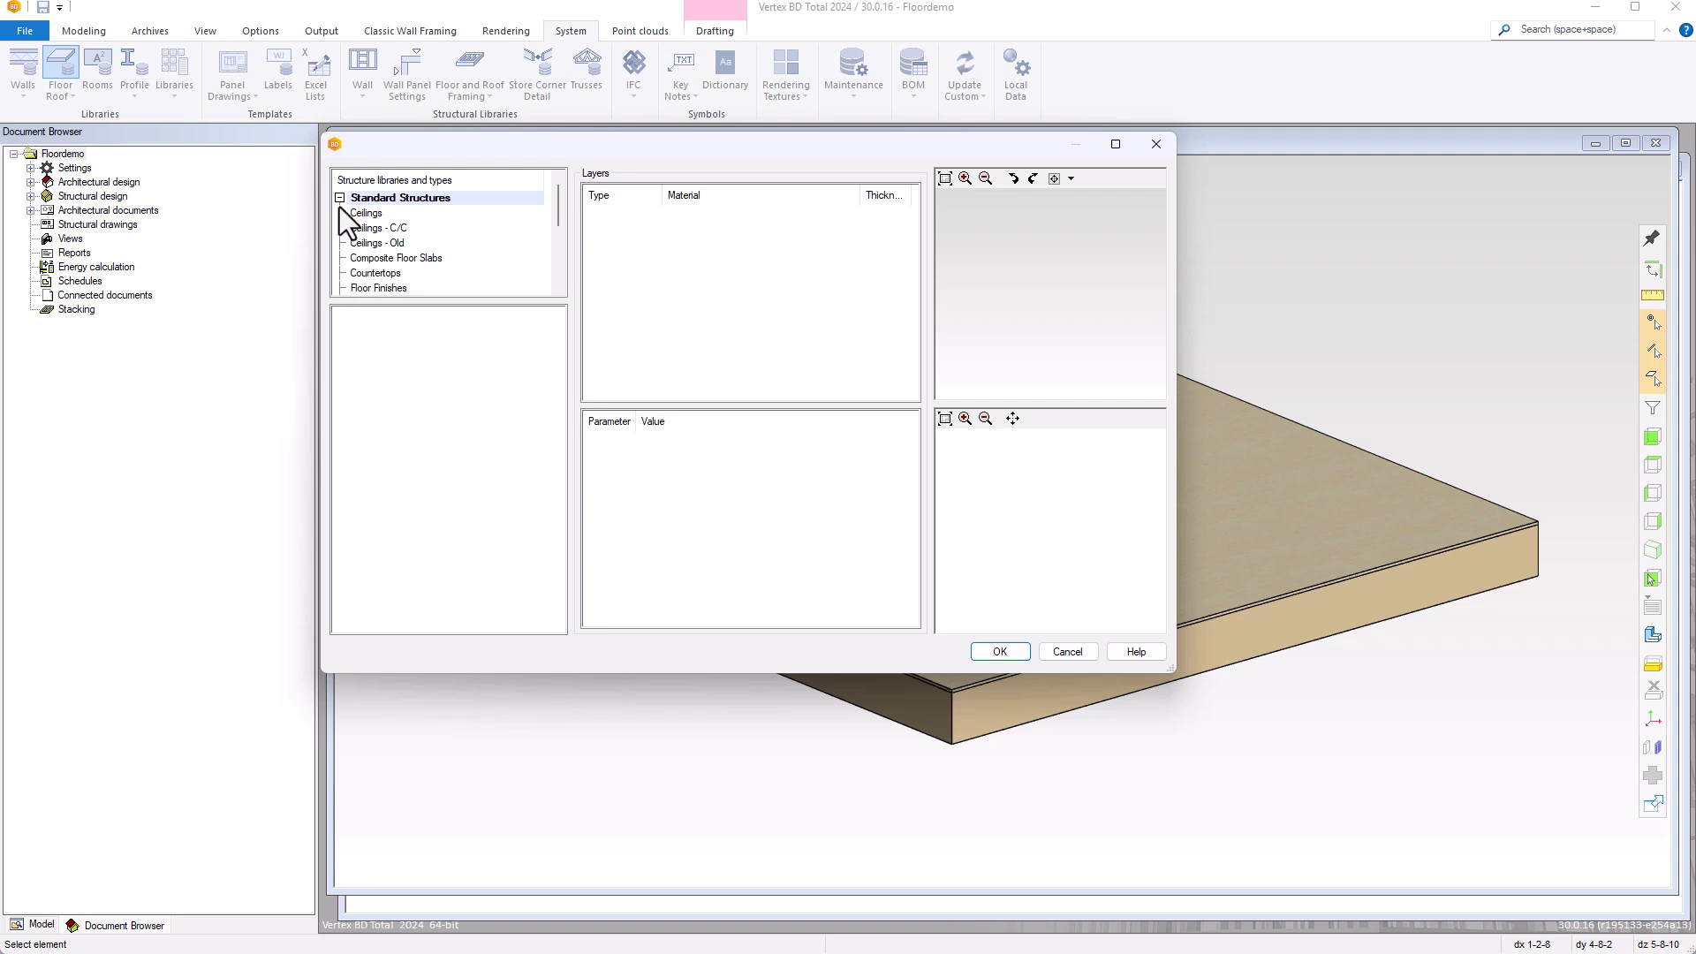
right_click(426, 217)
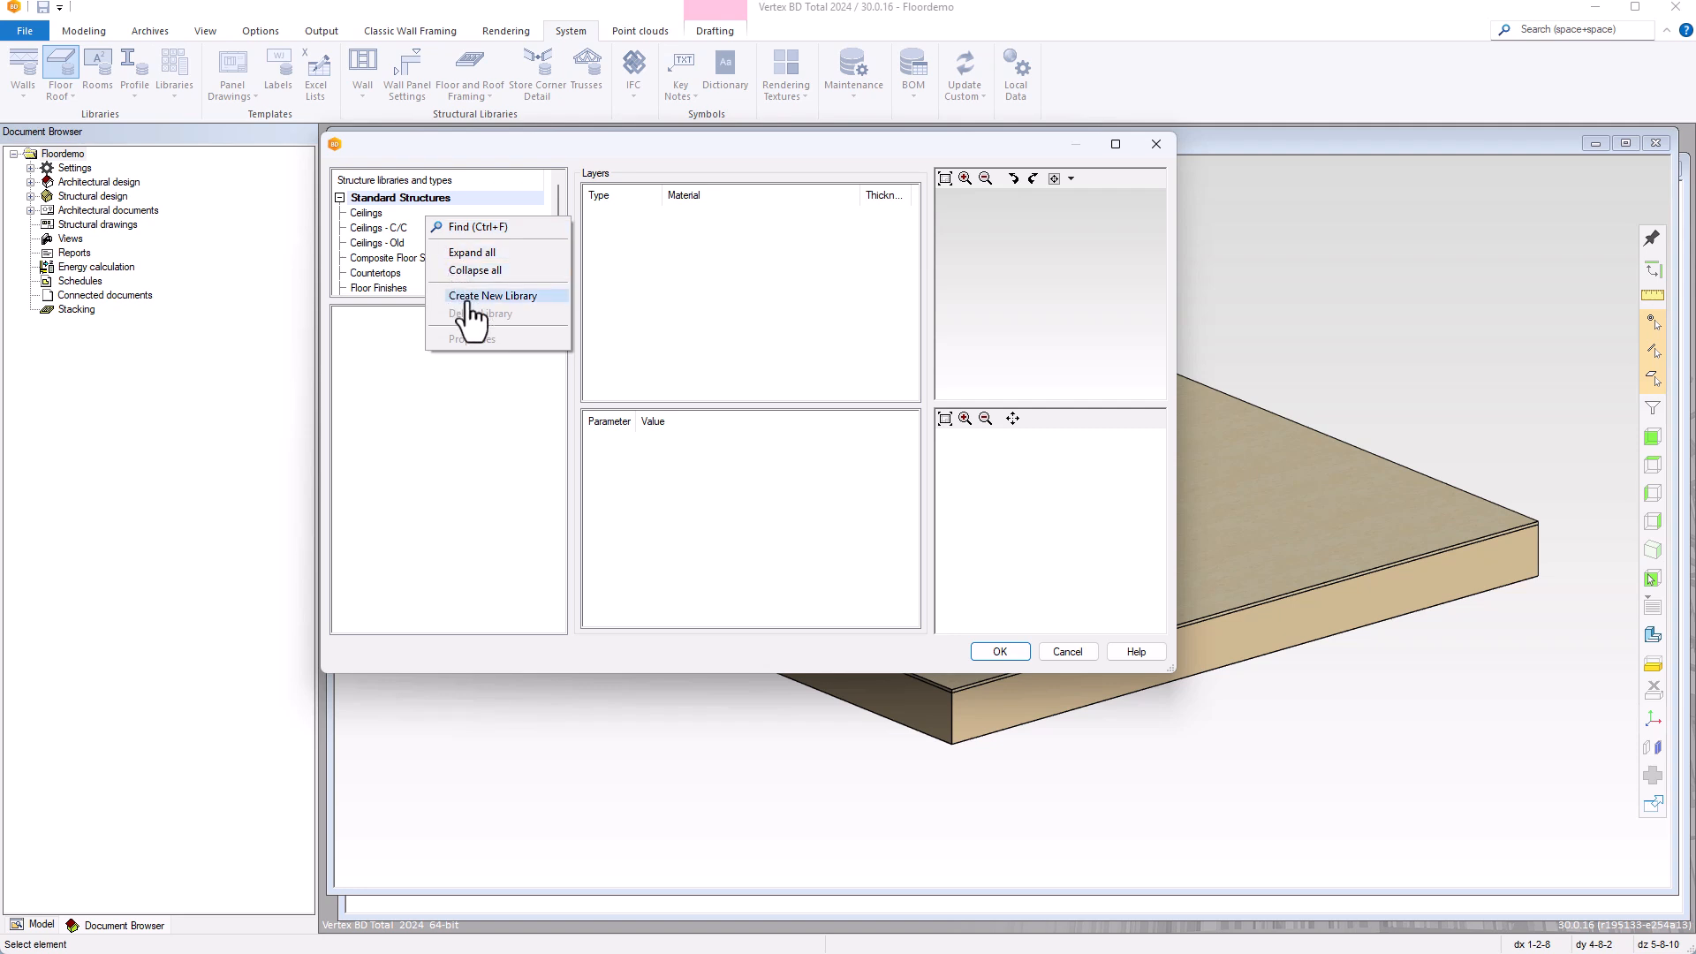
click(492, 296)
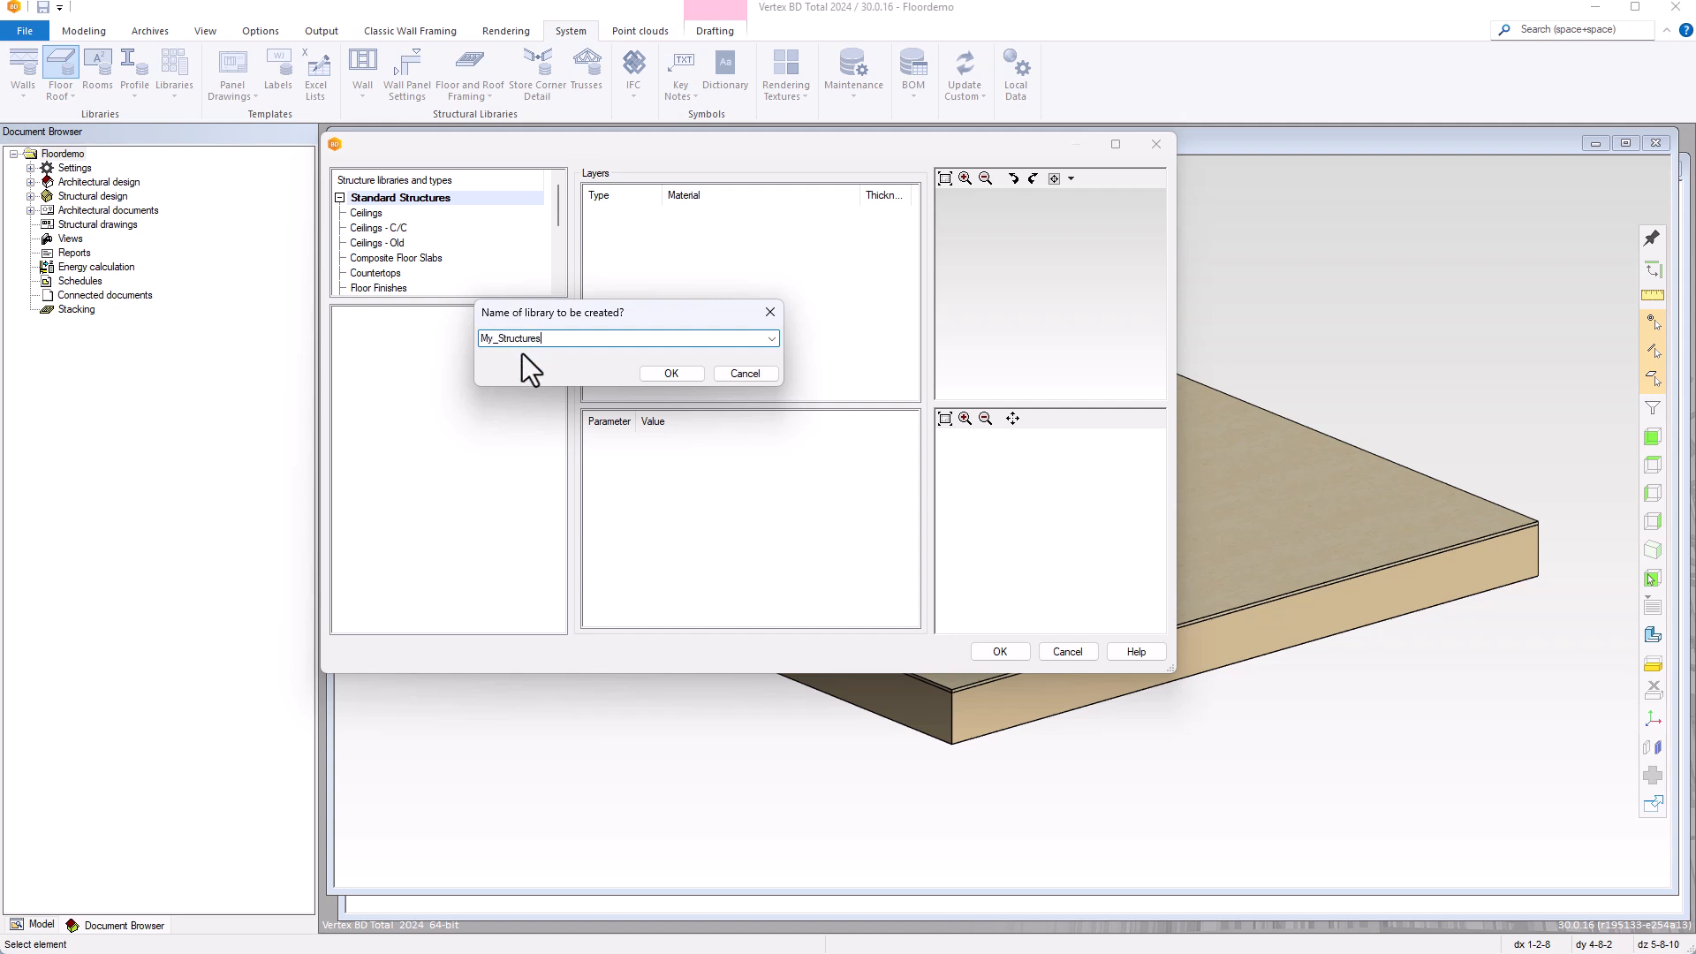
click(664, 374)
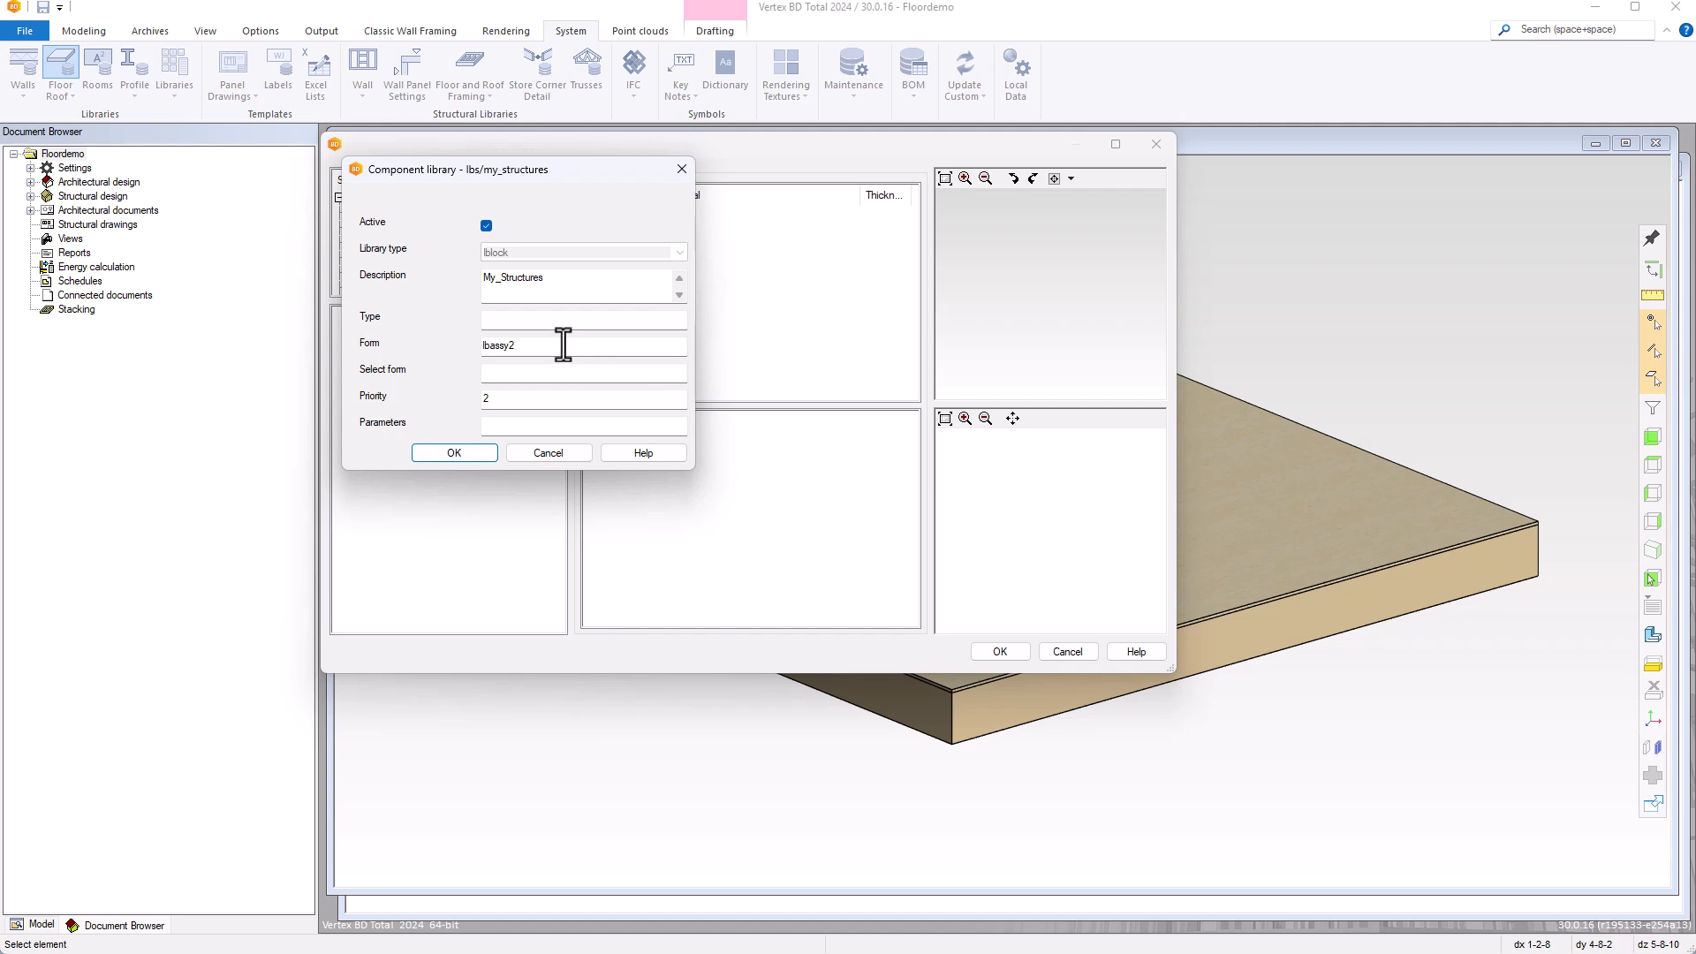
double_click(511, 403)
click(470, 453)
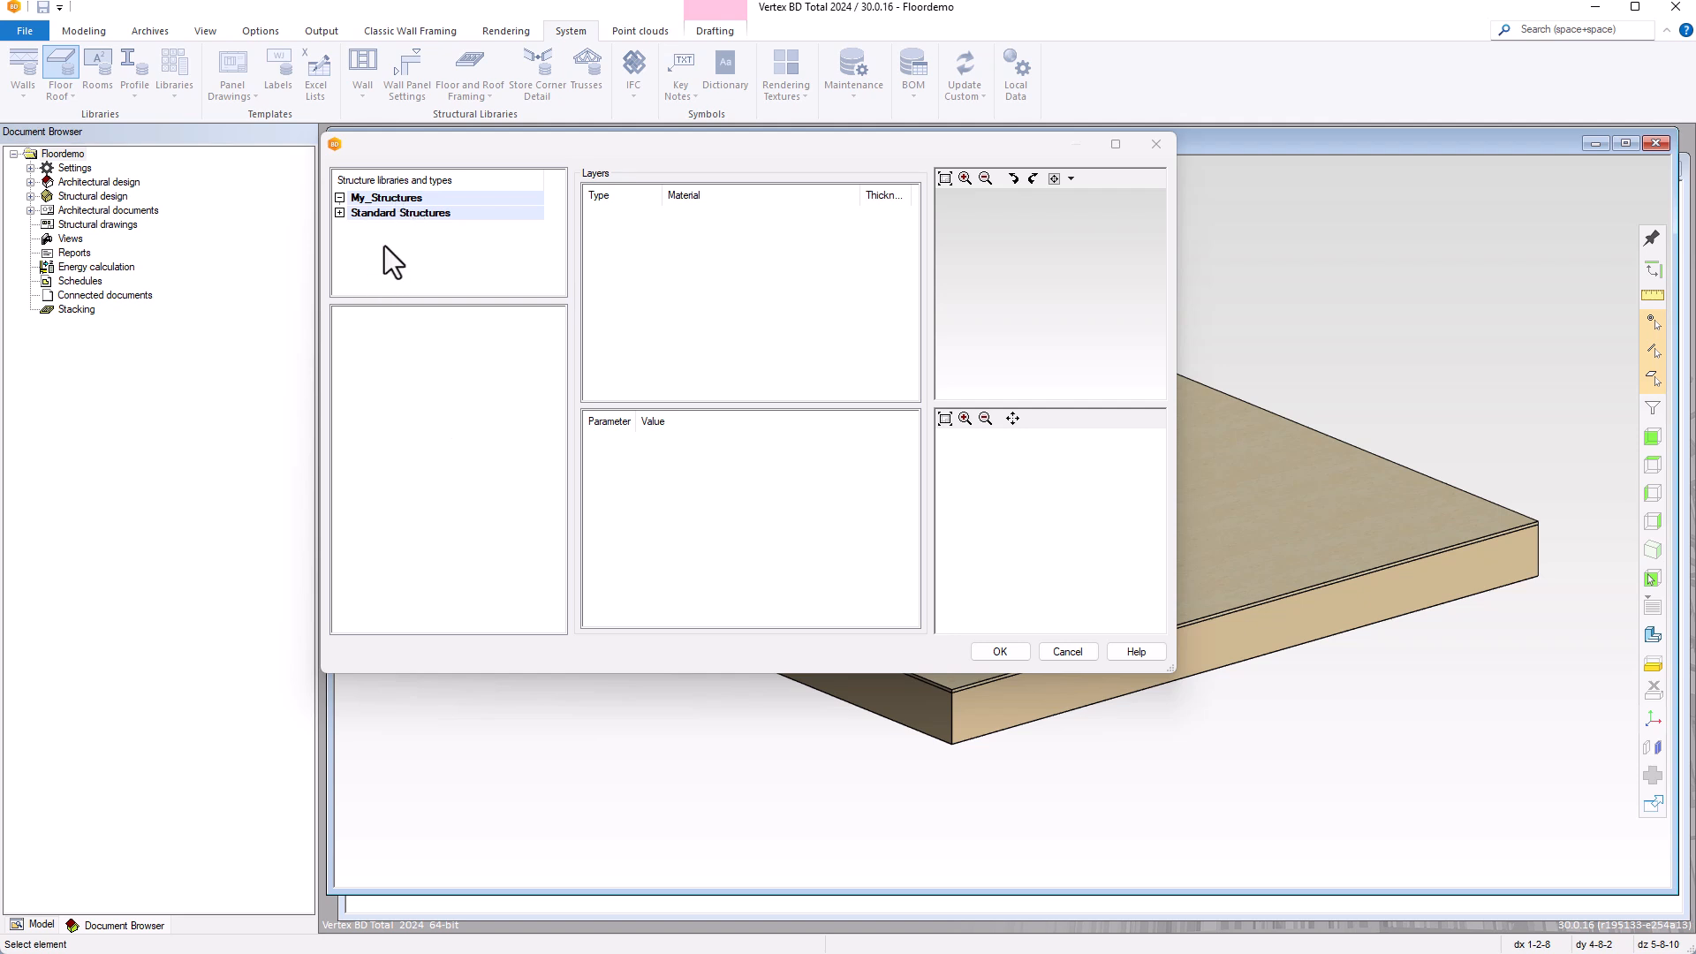
Copy the 1200S200-54 C/C Framing, 3/4 Plywood structure from the Framed Floors - C/C group of Standard Structures.
click(339, 213)
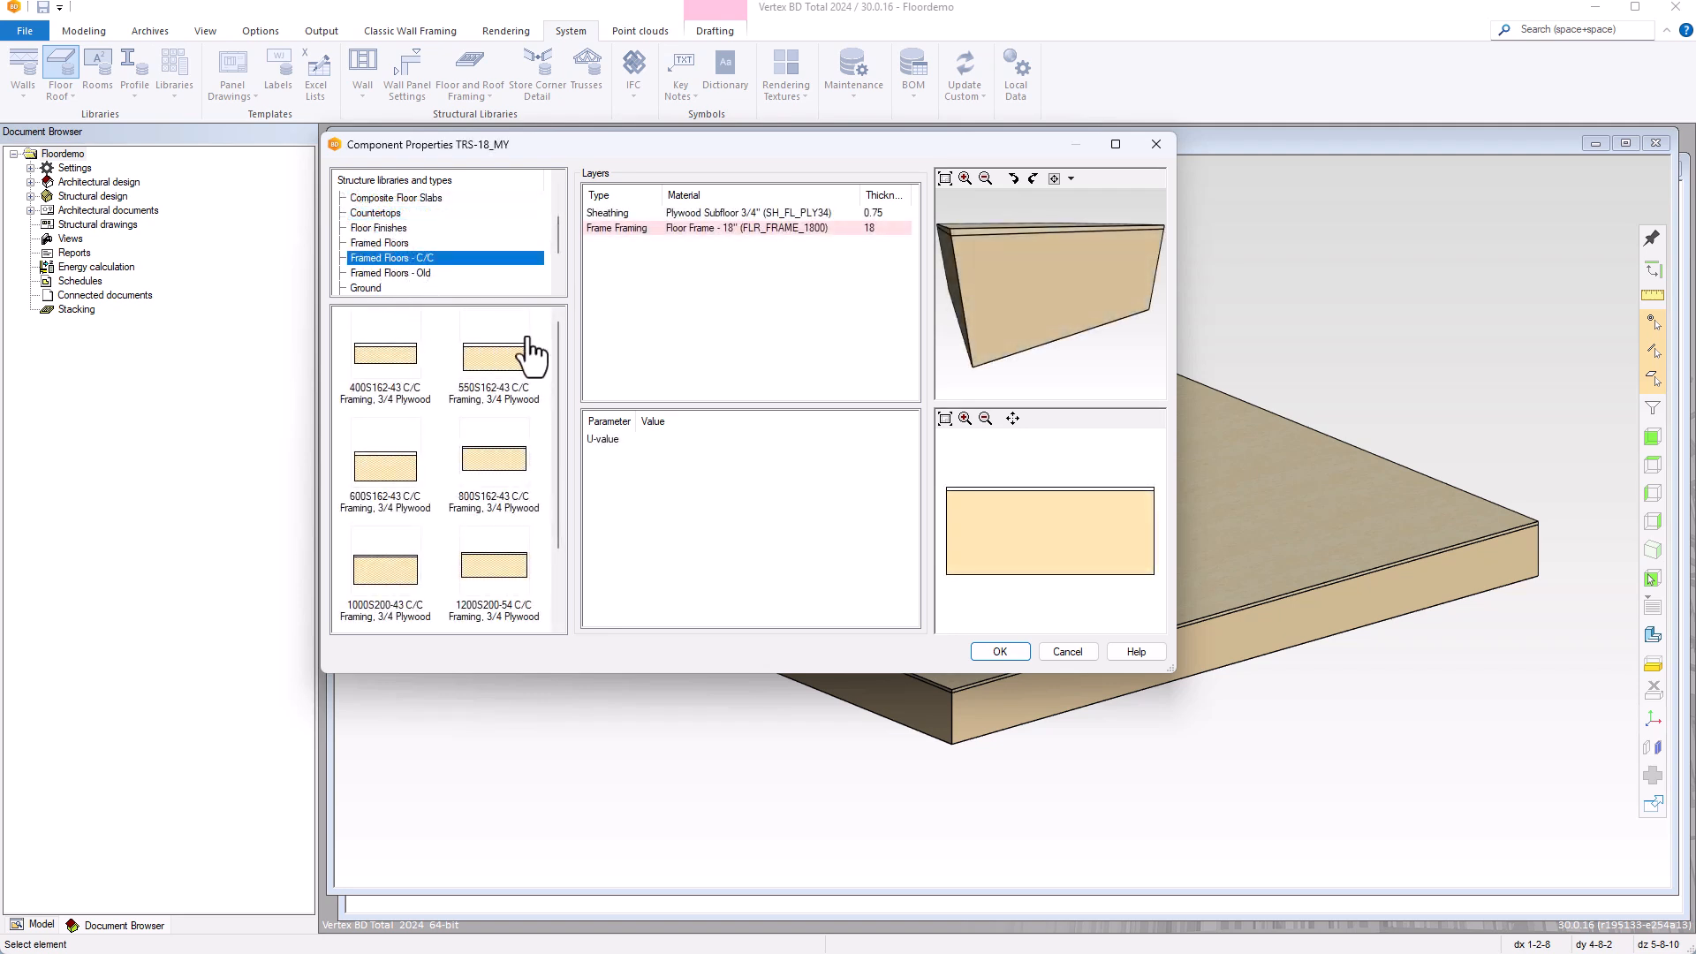
drag(557, 354, 530, 486)
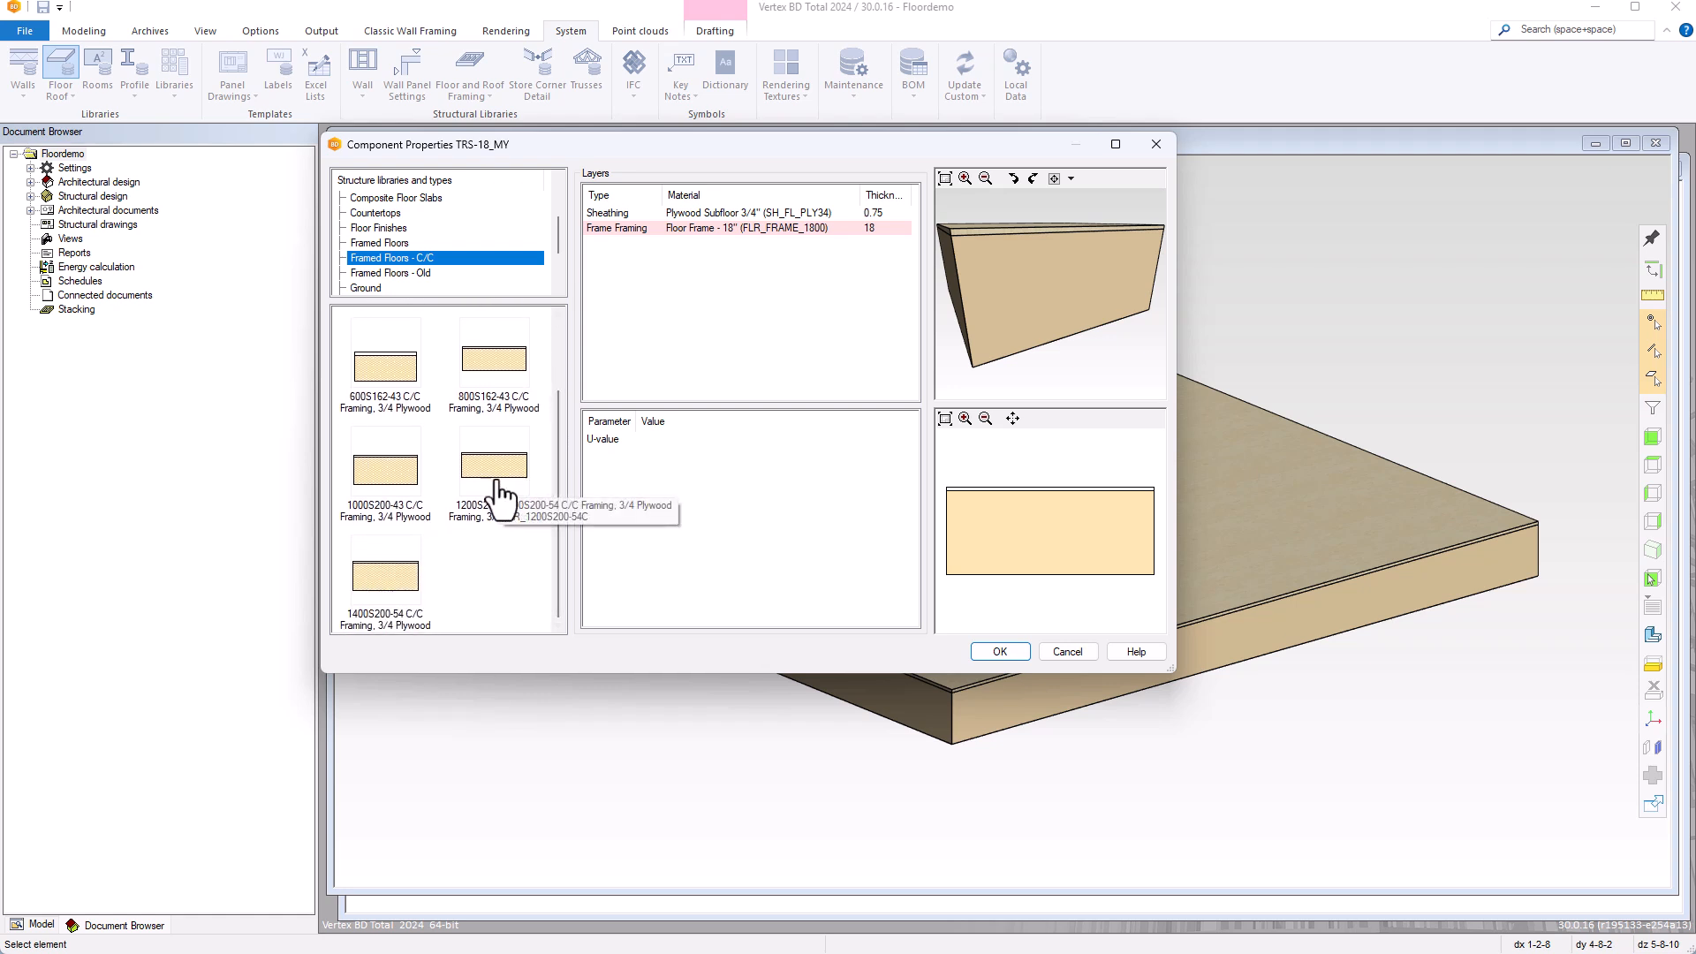
click(497, 484)
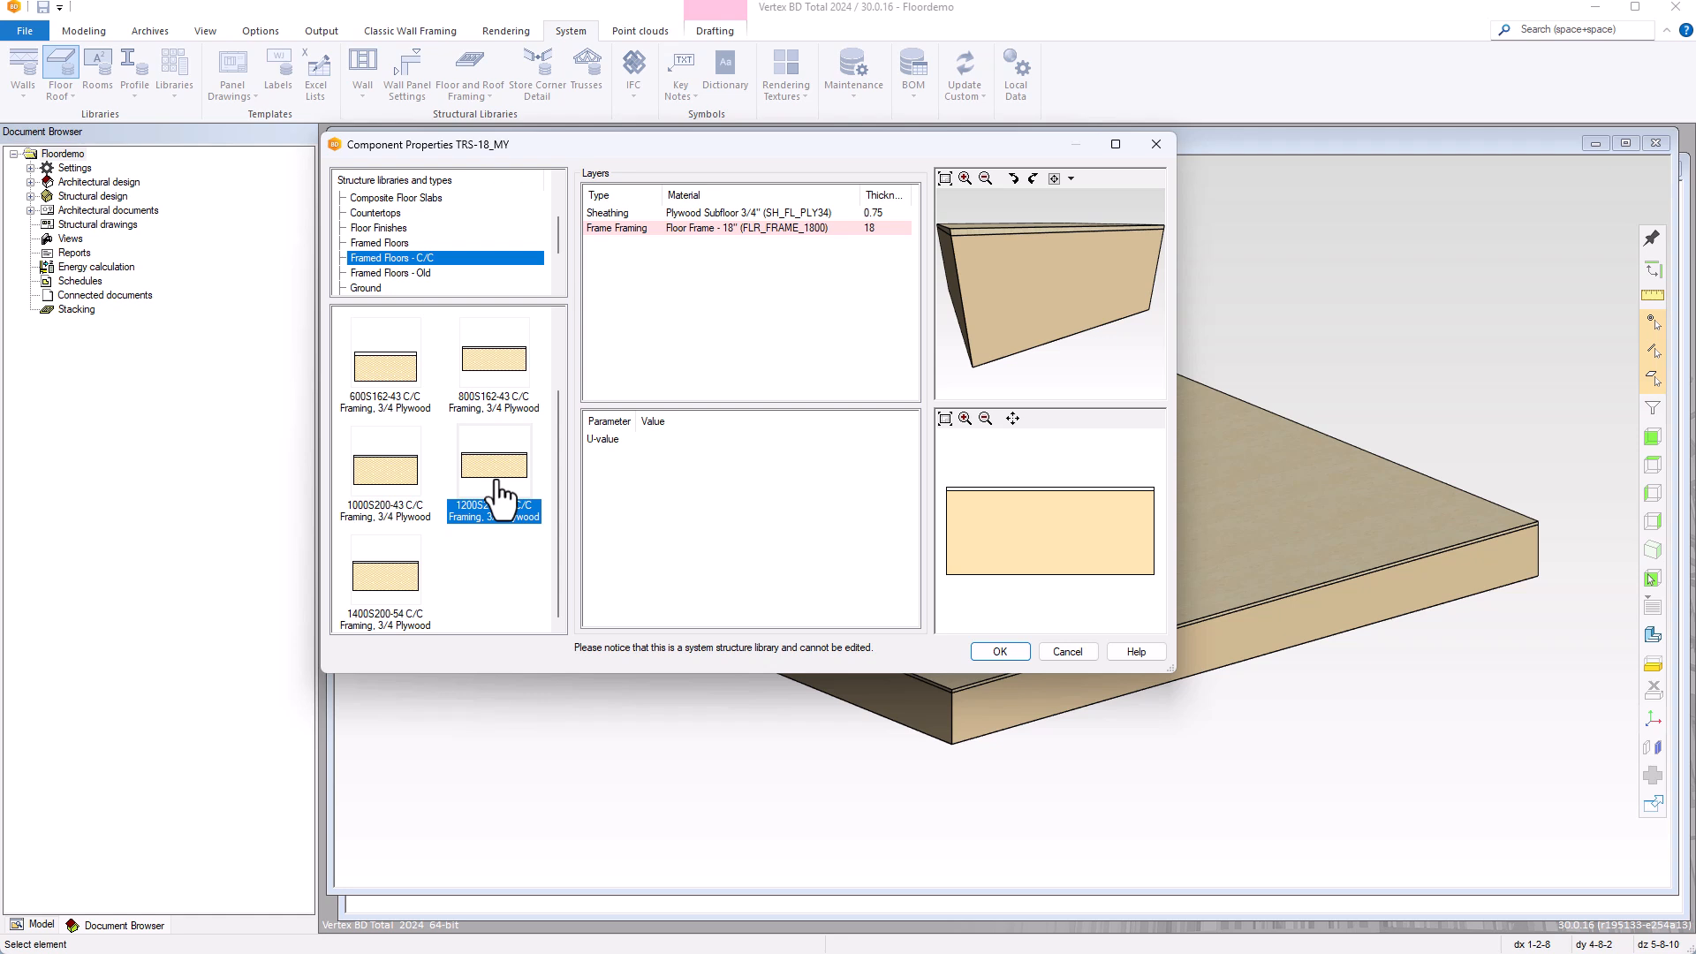
click(500, 481)
right_click(501, 495)
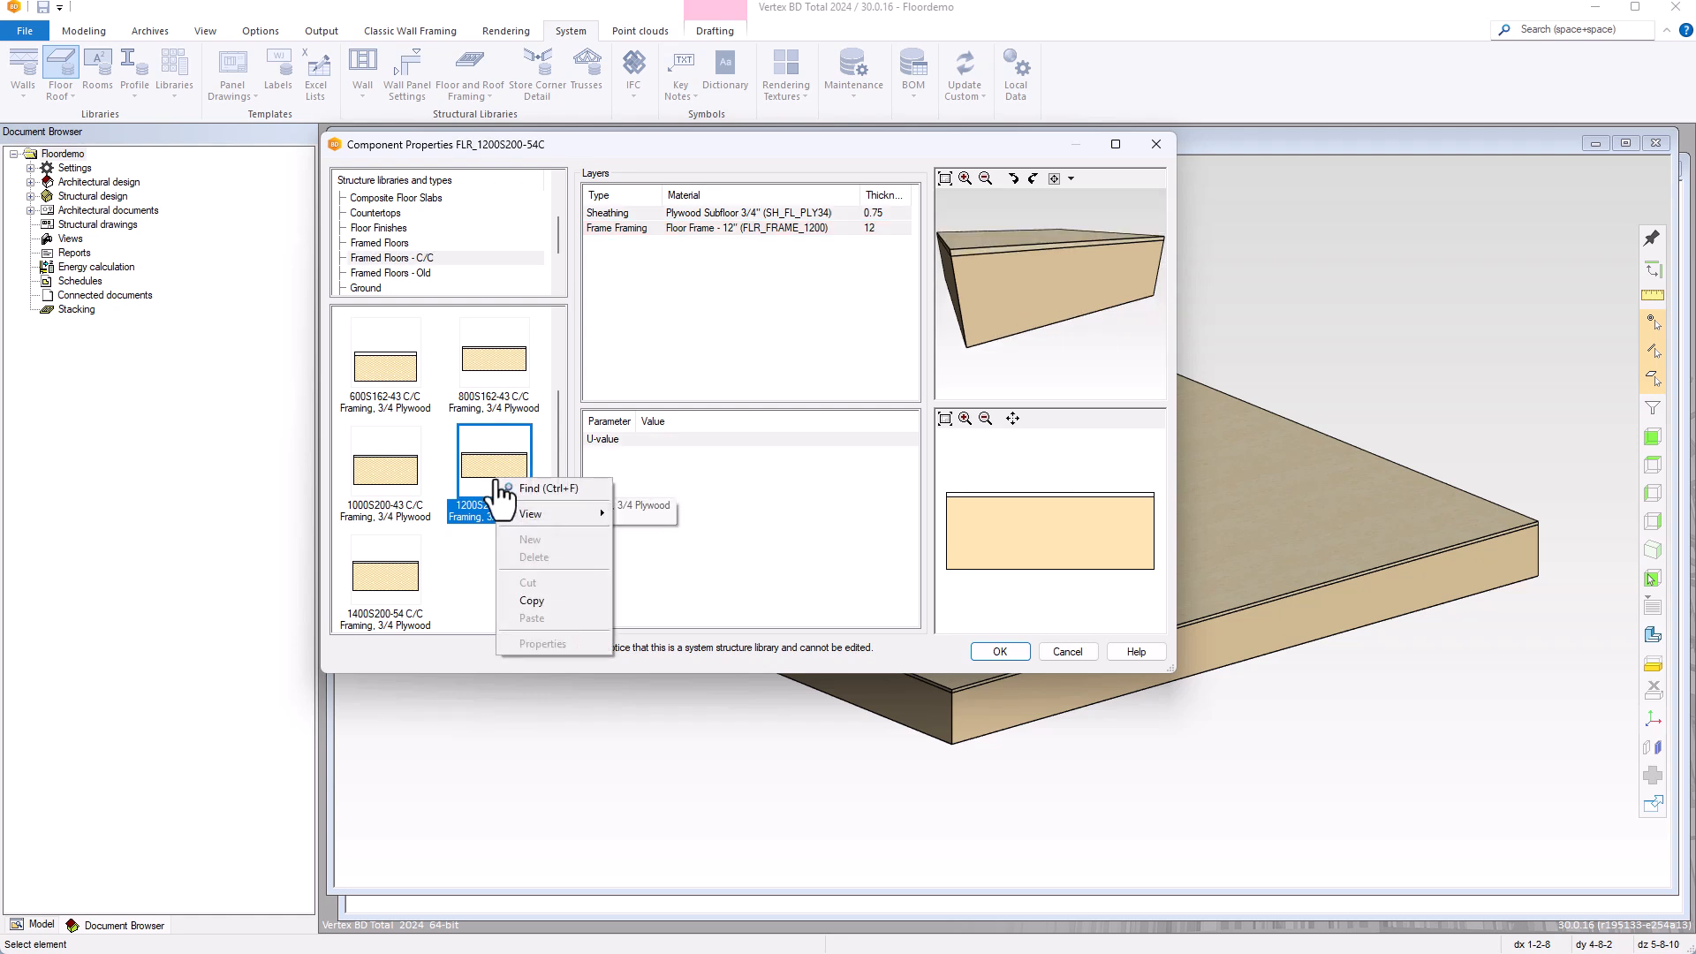
click(538, 590)
Paste the copied floor structure into the My_Structures library.
drag(555, 237, 560, 188)
click(388, 198)
right_click(394, 348)
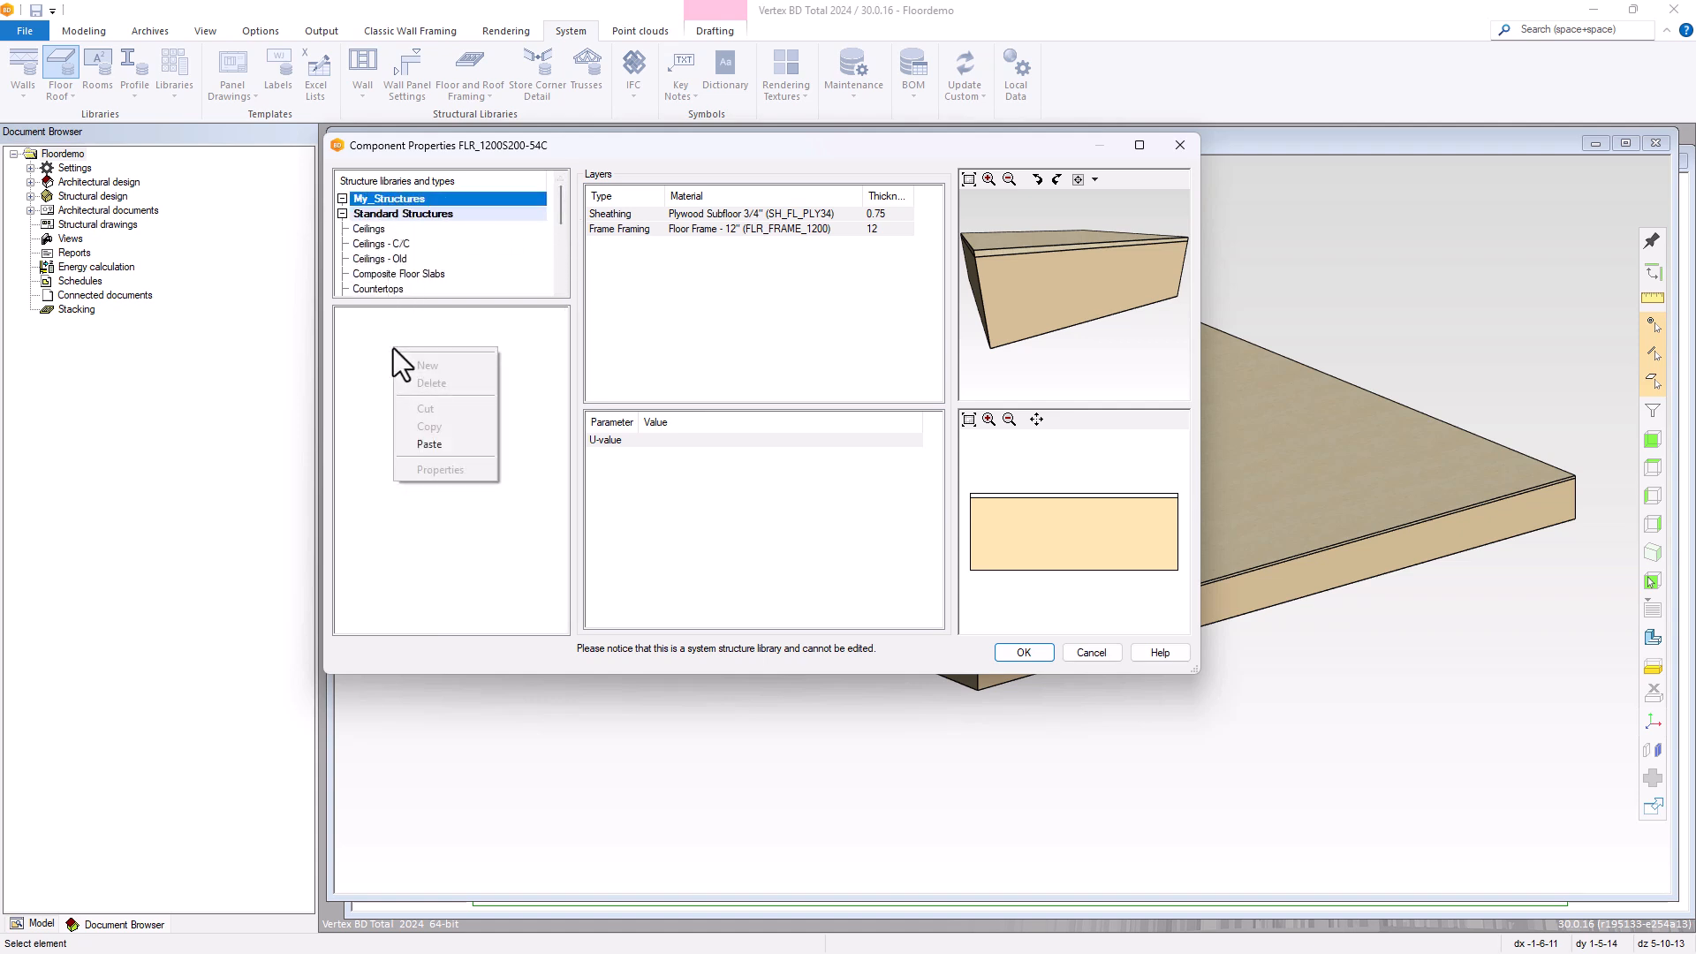
click(429, 444)
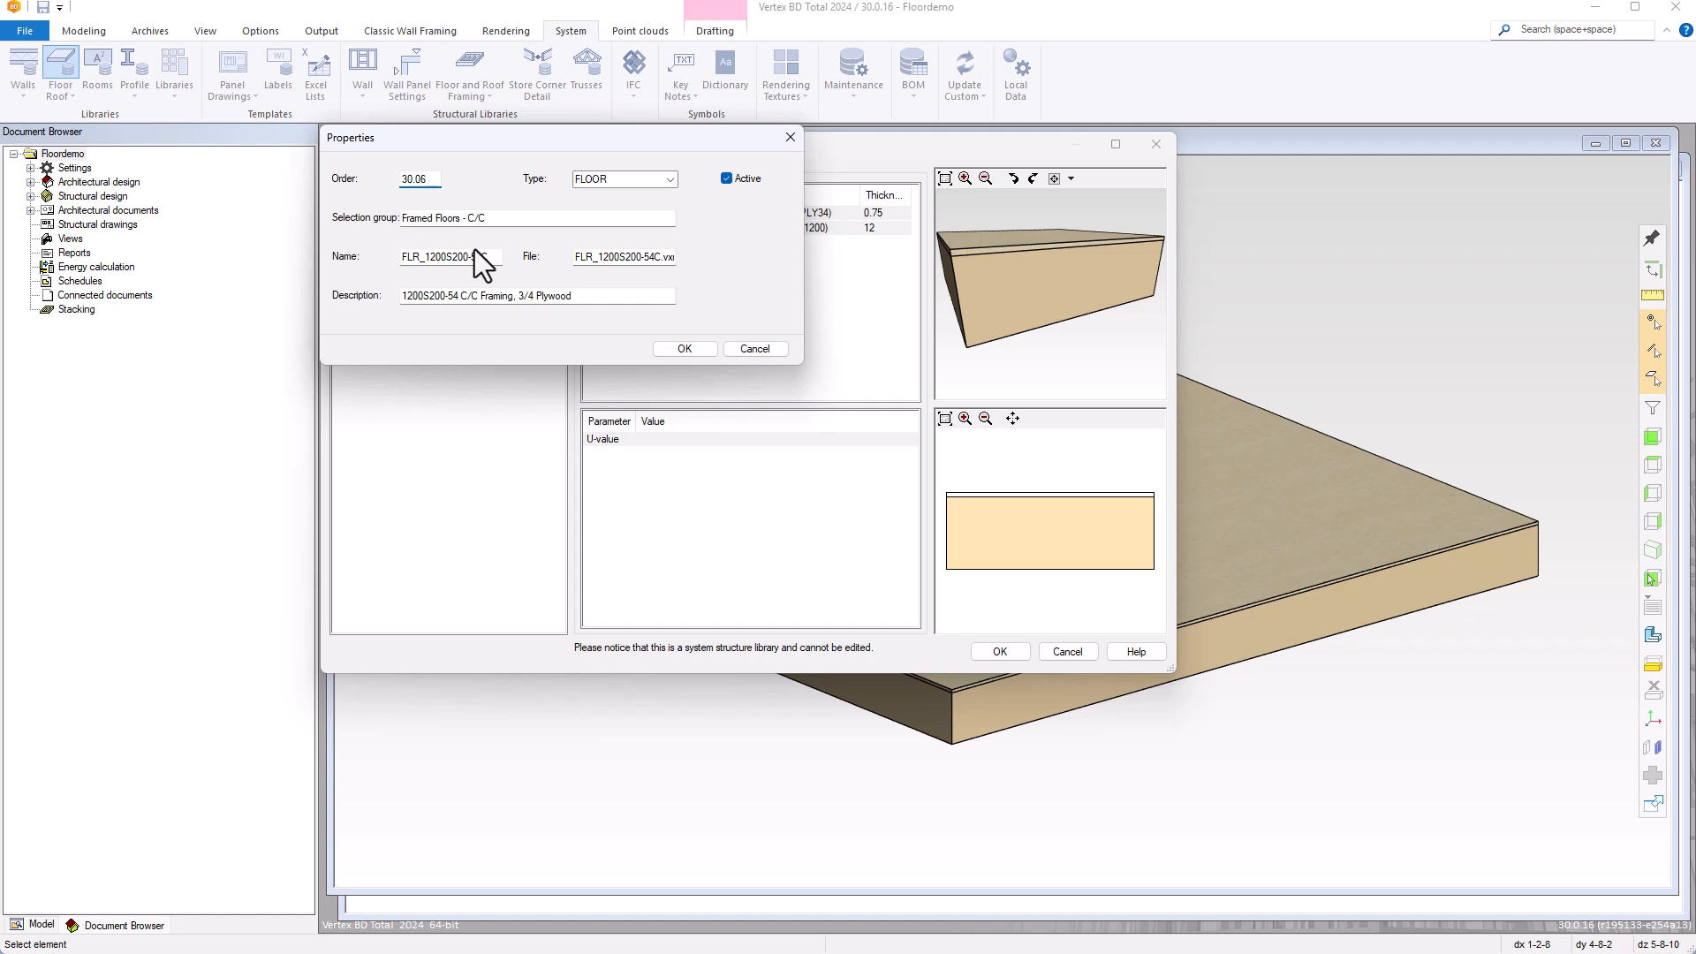
Change the pasted structure's name to F_1200S200-54CMY and give its file the same name.
click(487, 263)
key(BackSpace)
key(BackSpace)
click(591, 257)
key(BackSpace)
key(BackSpace)
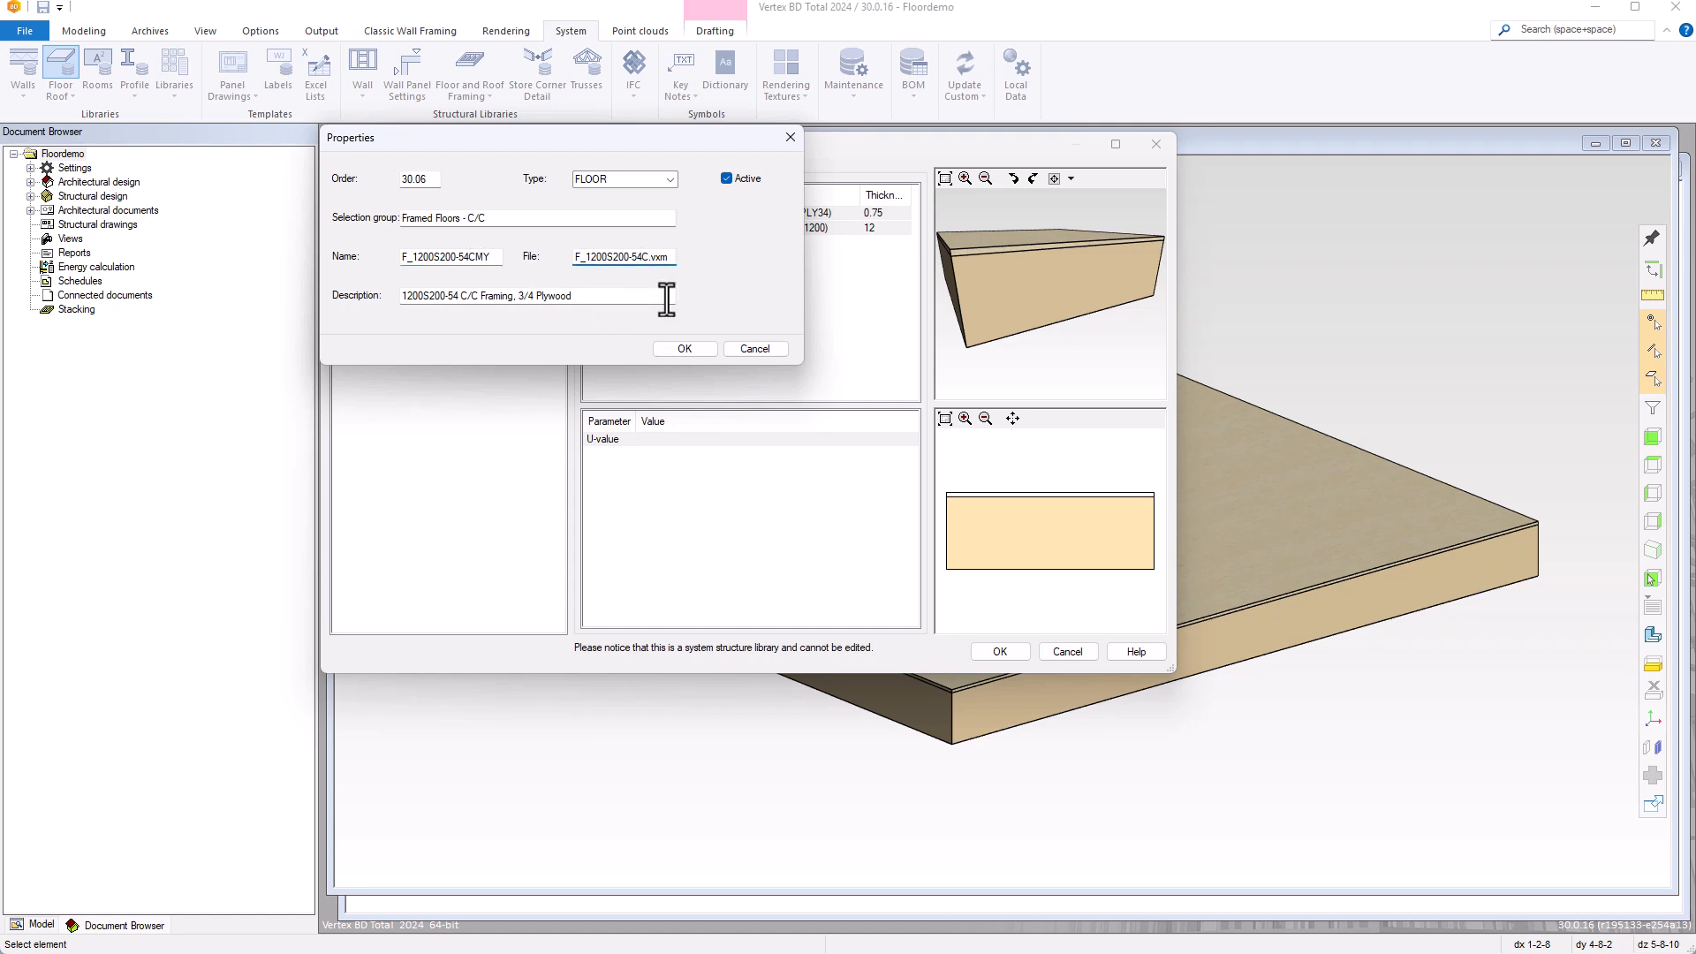
text(MY)
Append ", 1-1/2 LW Conc" to the structure's description and accept its properties.
click(578, 300)
text(, 1-1/2 LW Conc)
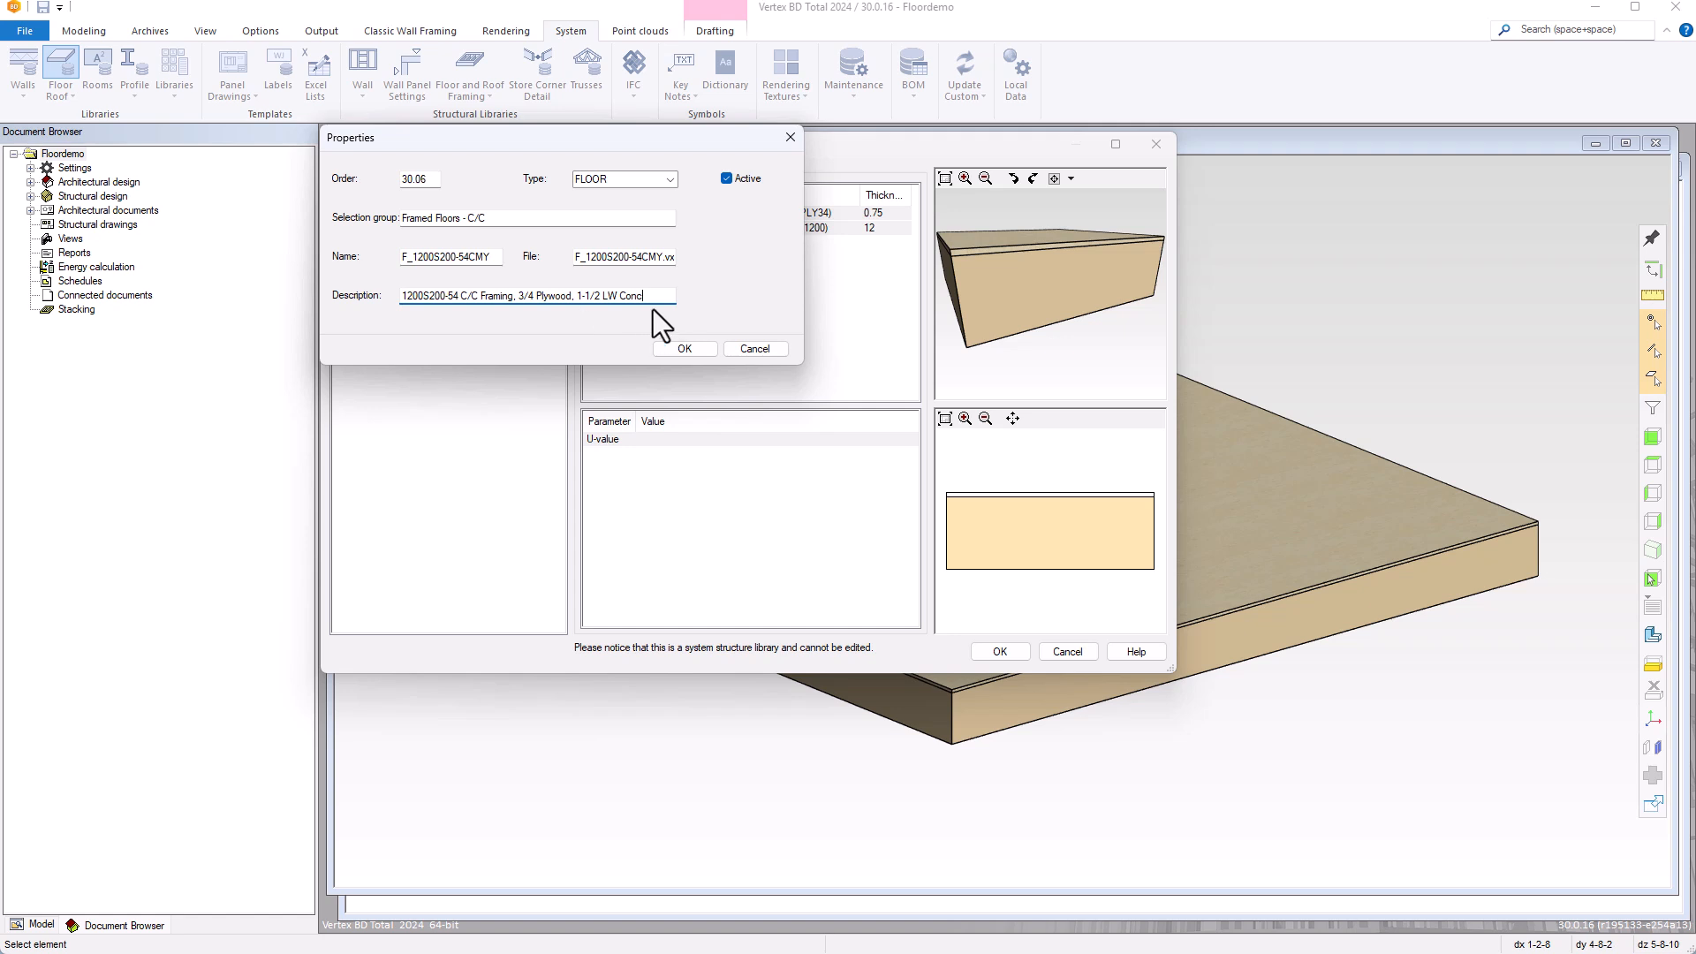
click(691, 347)
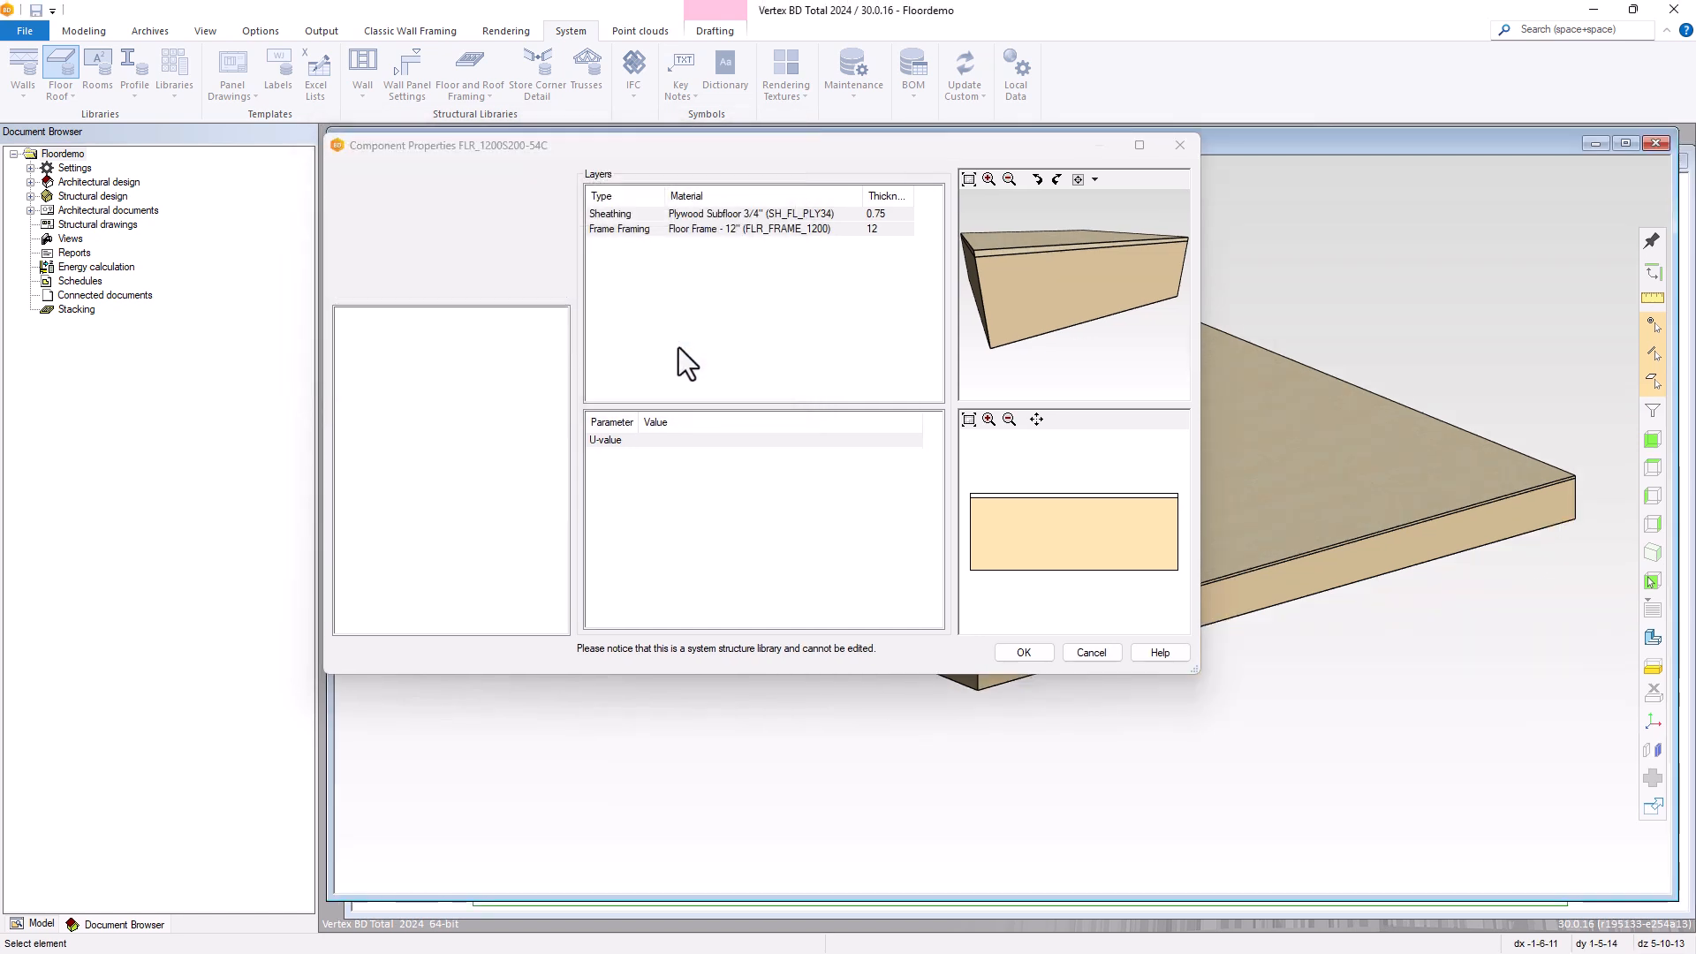
Check the new structure's layers in the Framed Floors - C/C group of My_Structures and accept the structure library.
click(402, 367)
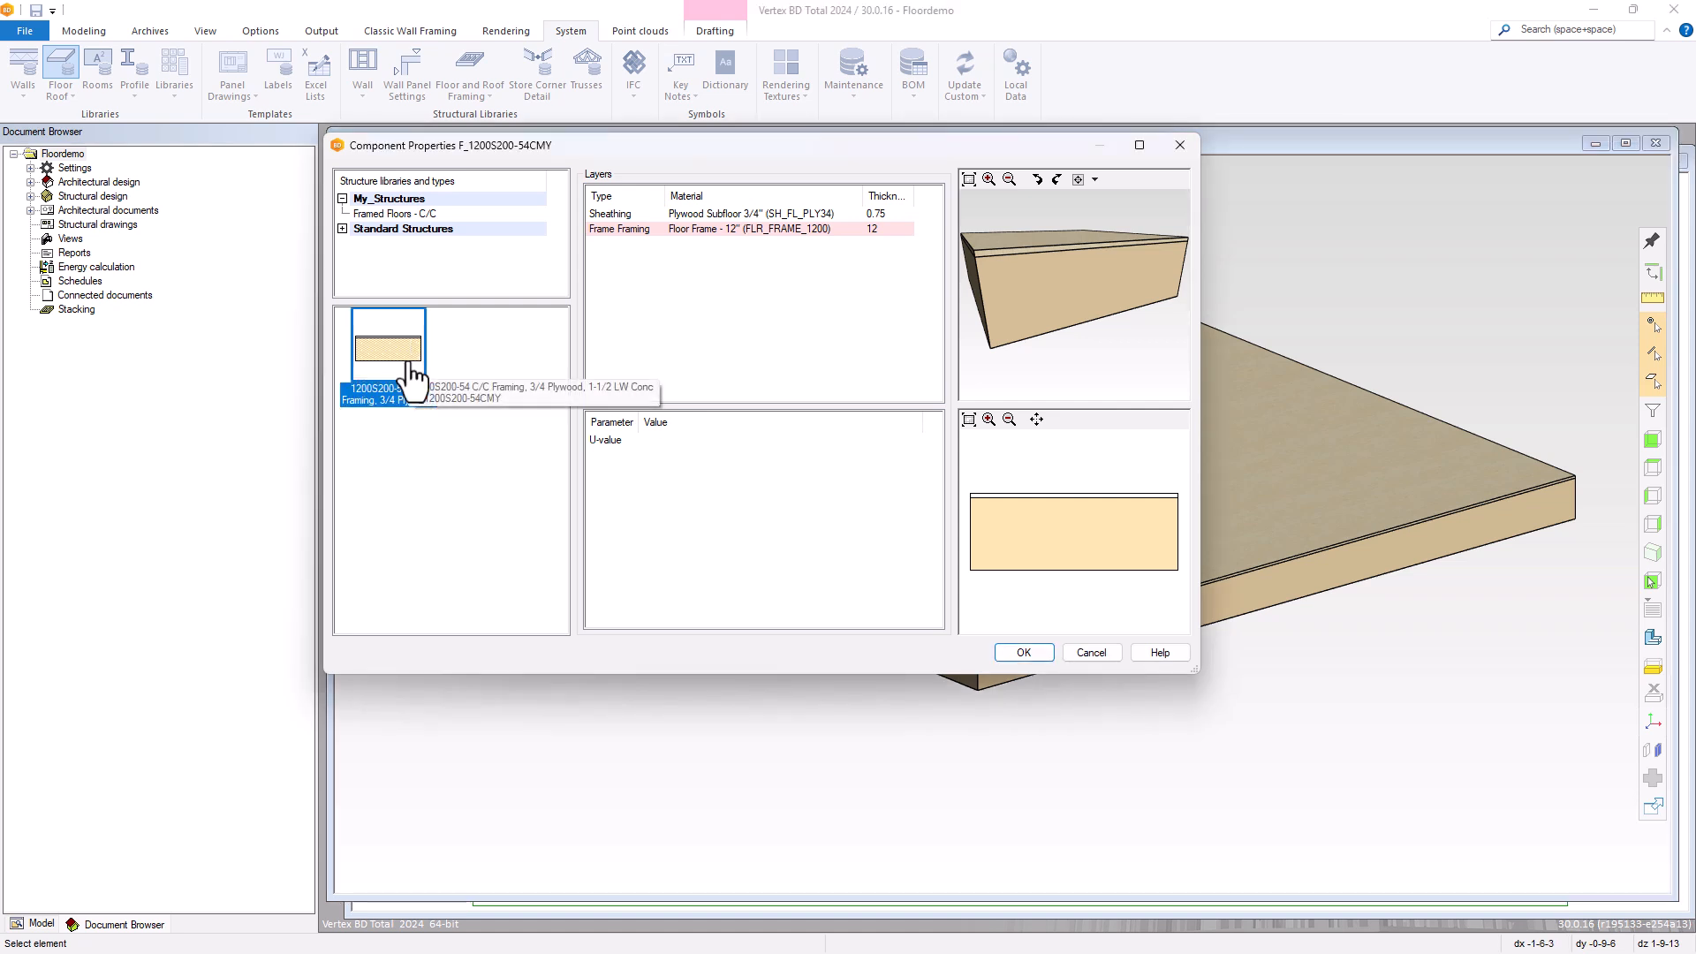
click(394, 217)
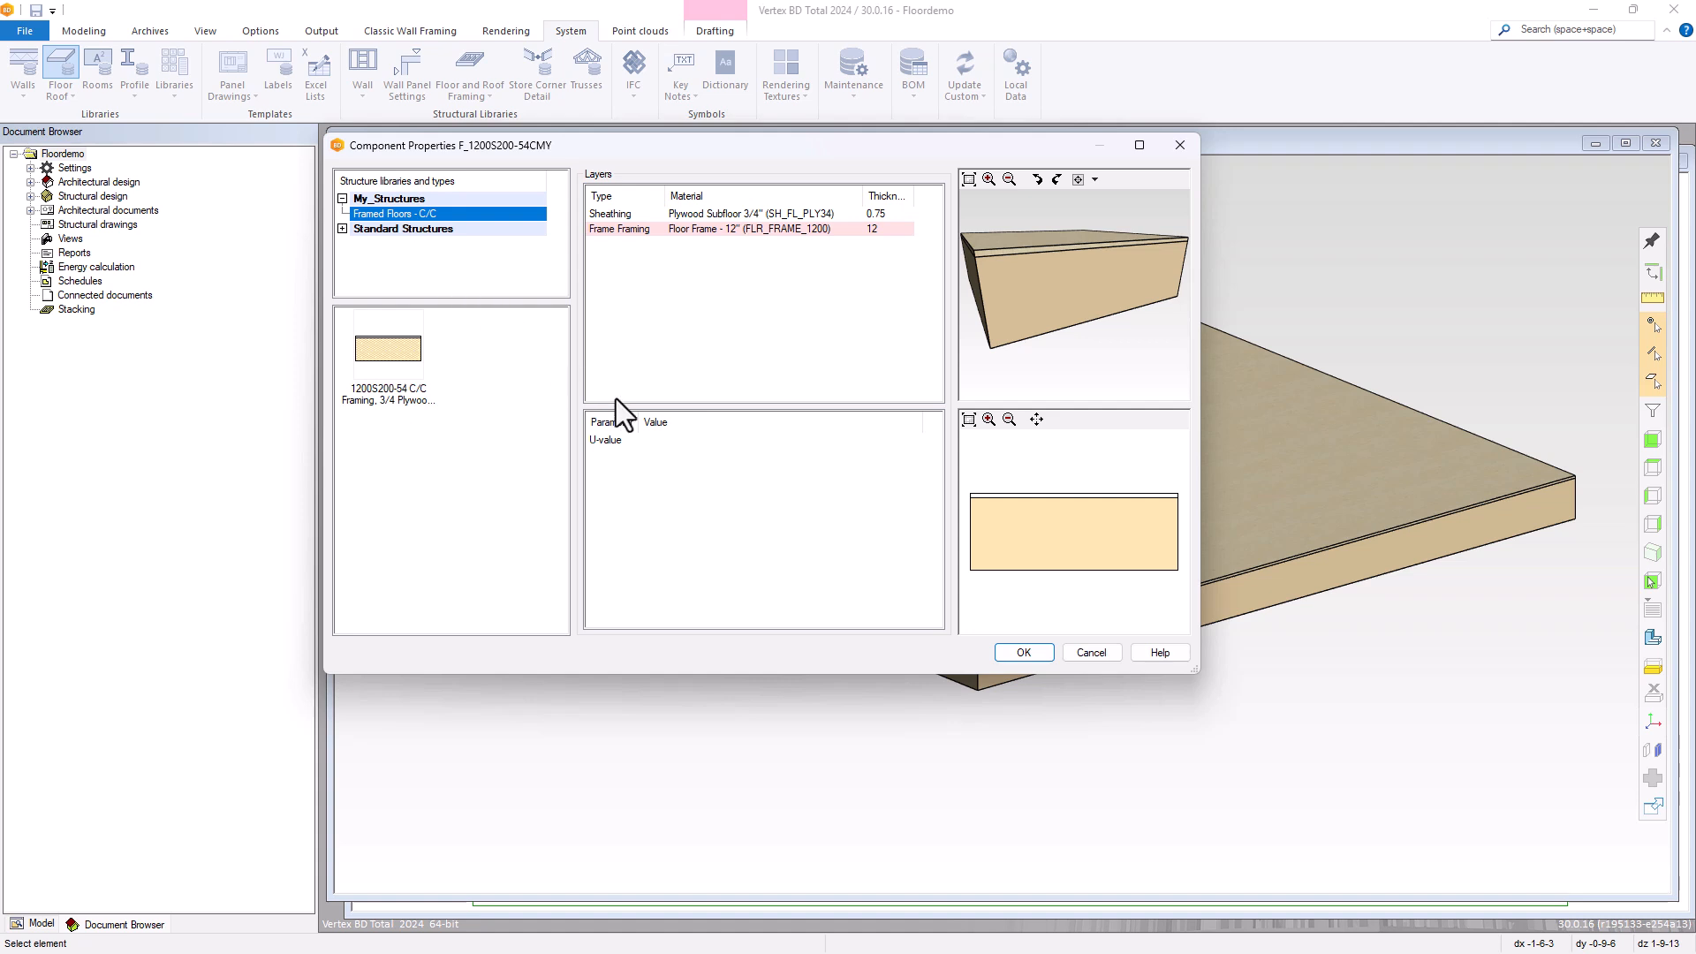
click(1025, 653)
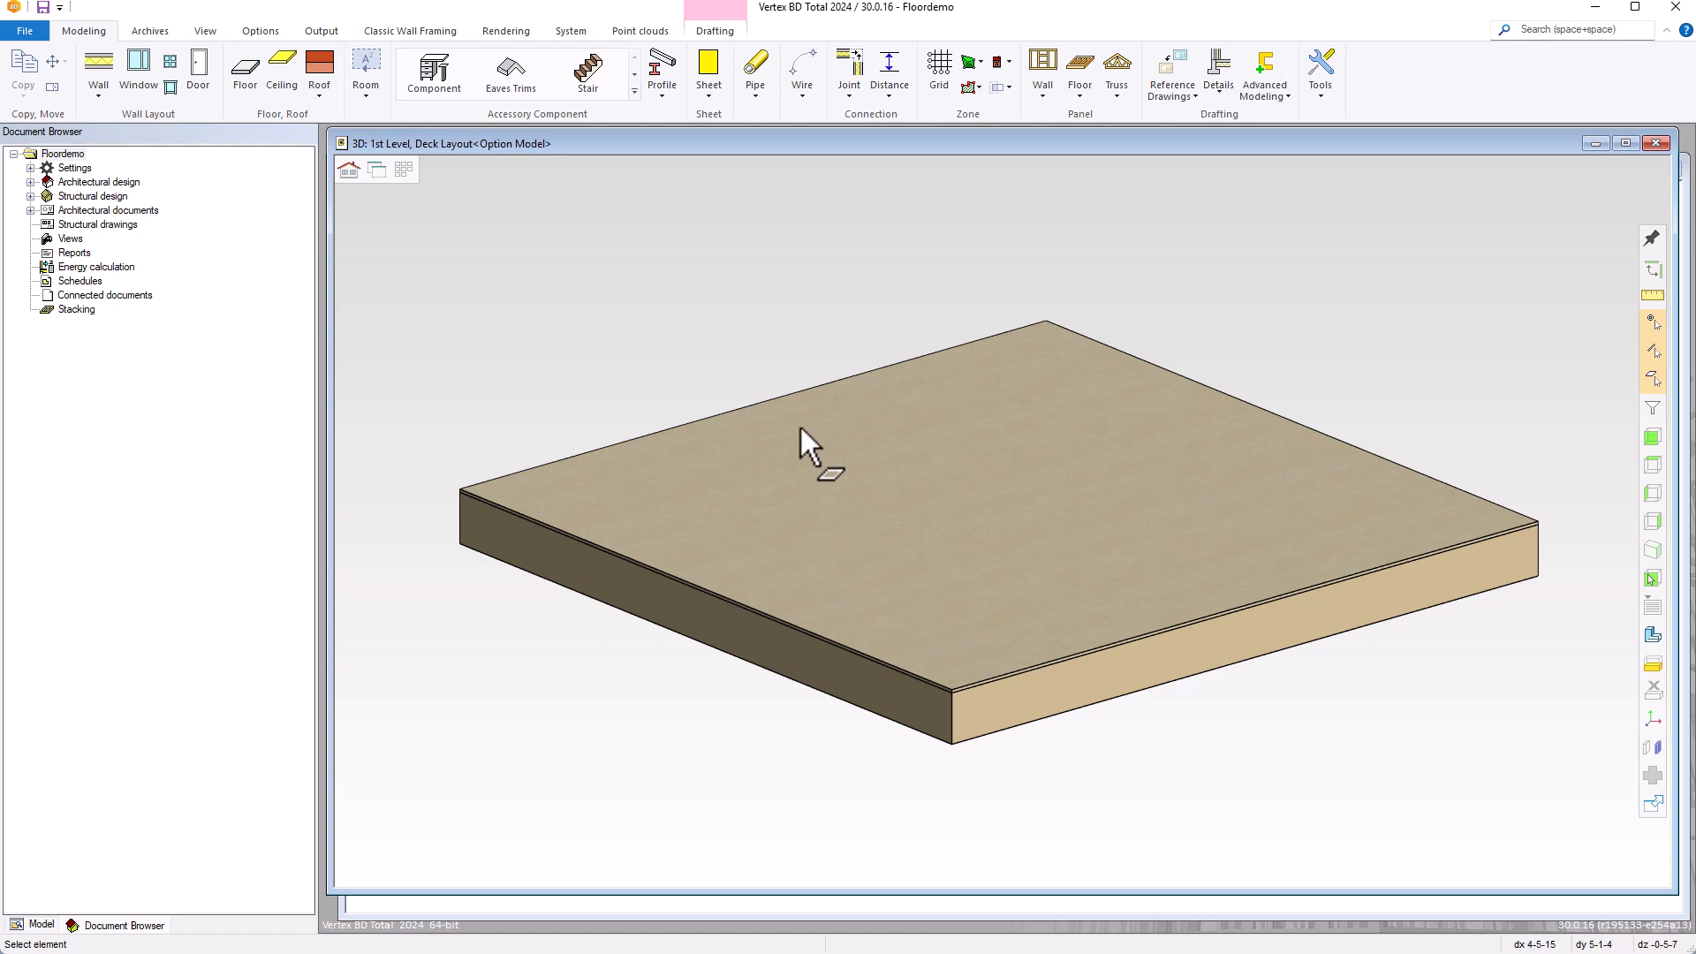
Open the system library Structural layers under Architectural tools, Floor and Roof Layers.
click(566, 29)
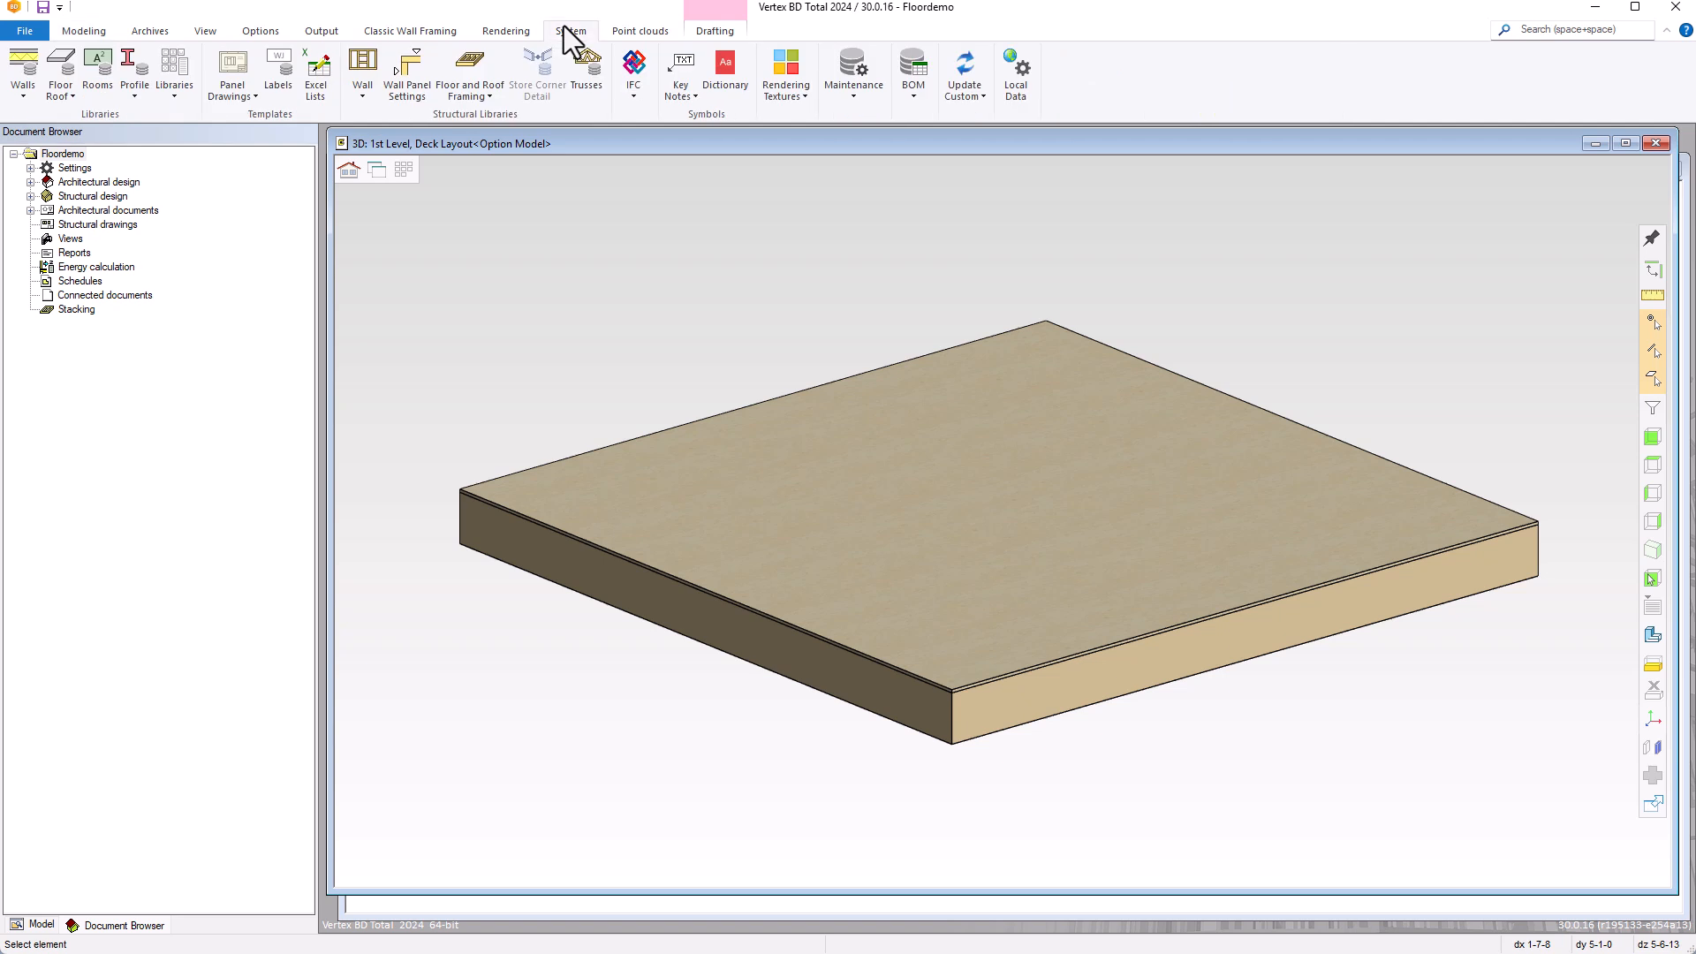
click(173, 73)
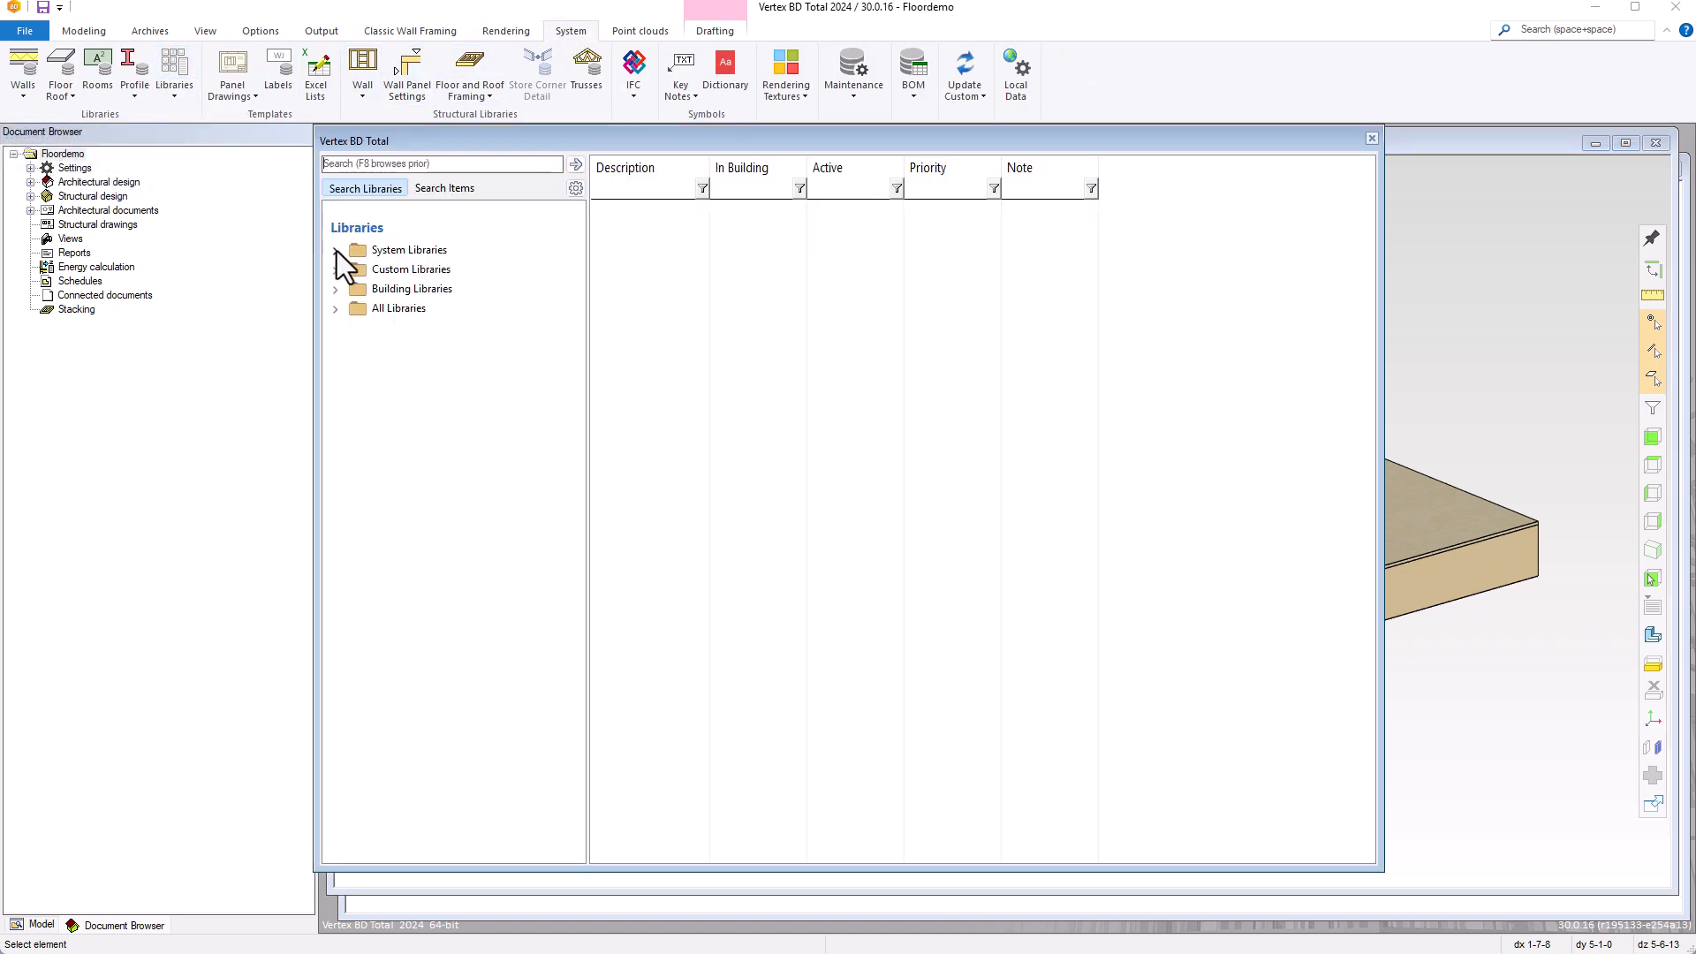
click(336, 250)
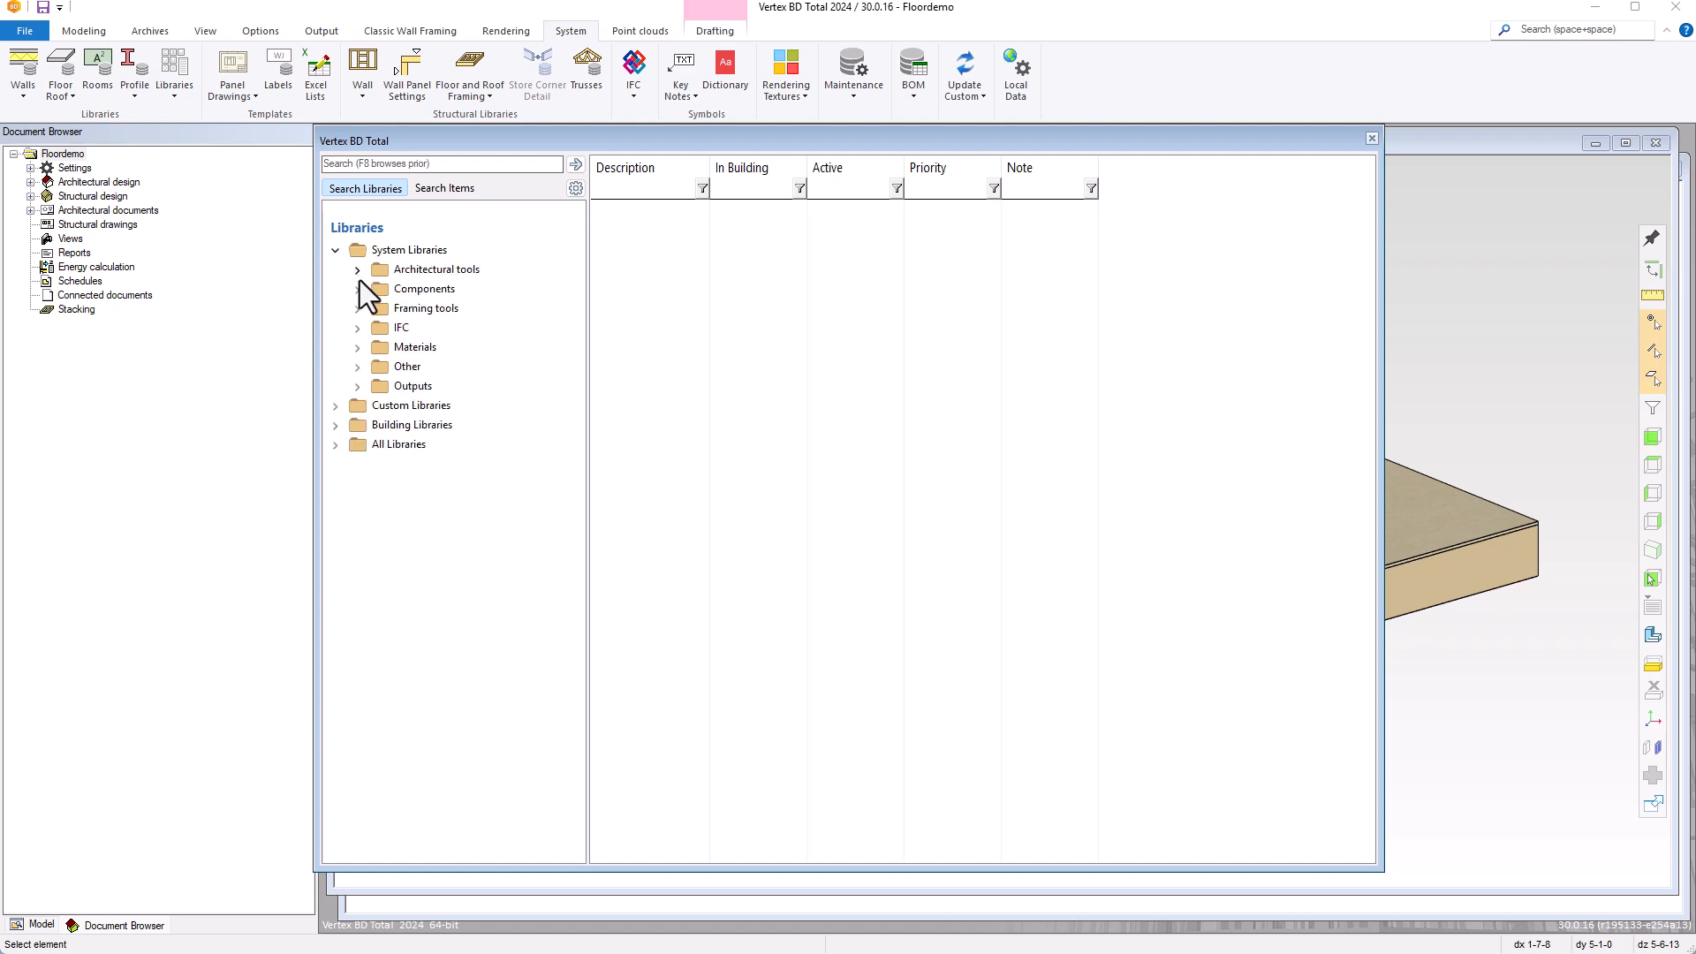
click(360, 273)
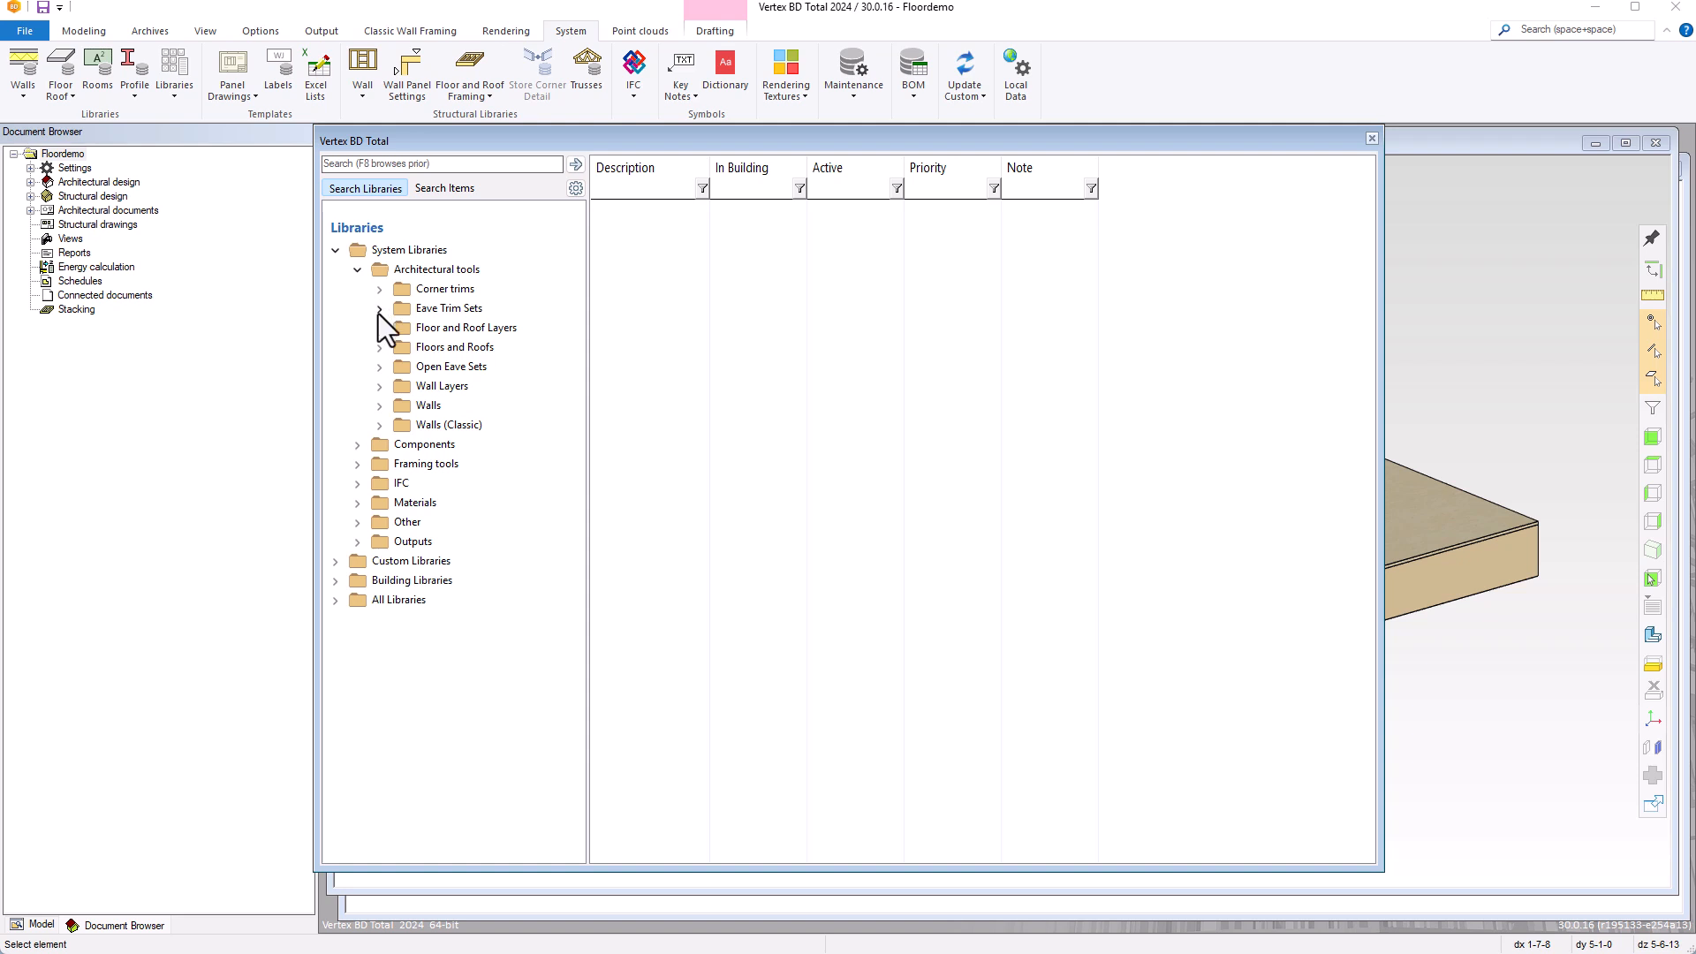
double_click(399, 333)
click(447, 346)
drag(807, 171, 894, 175)
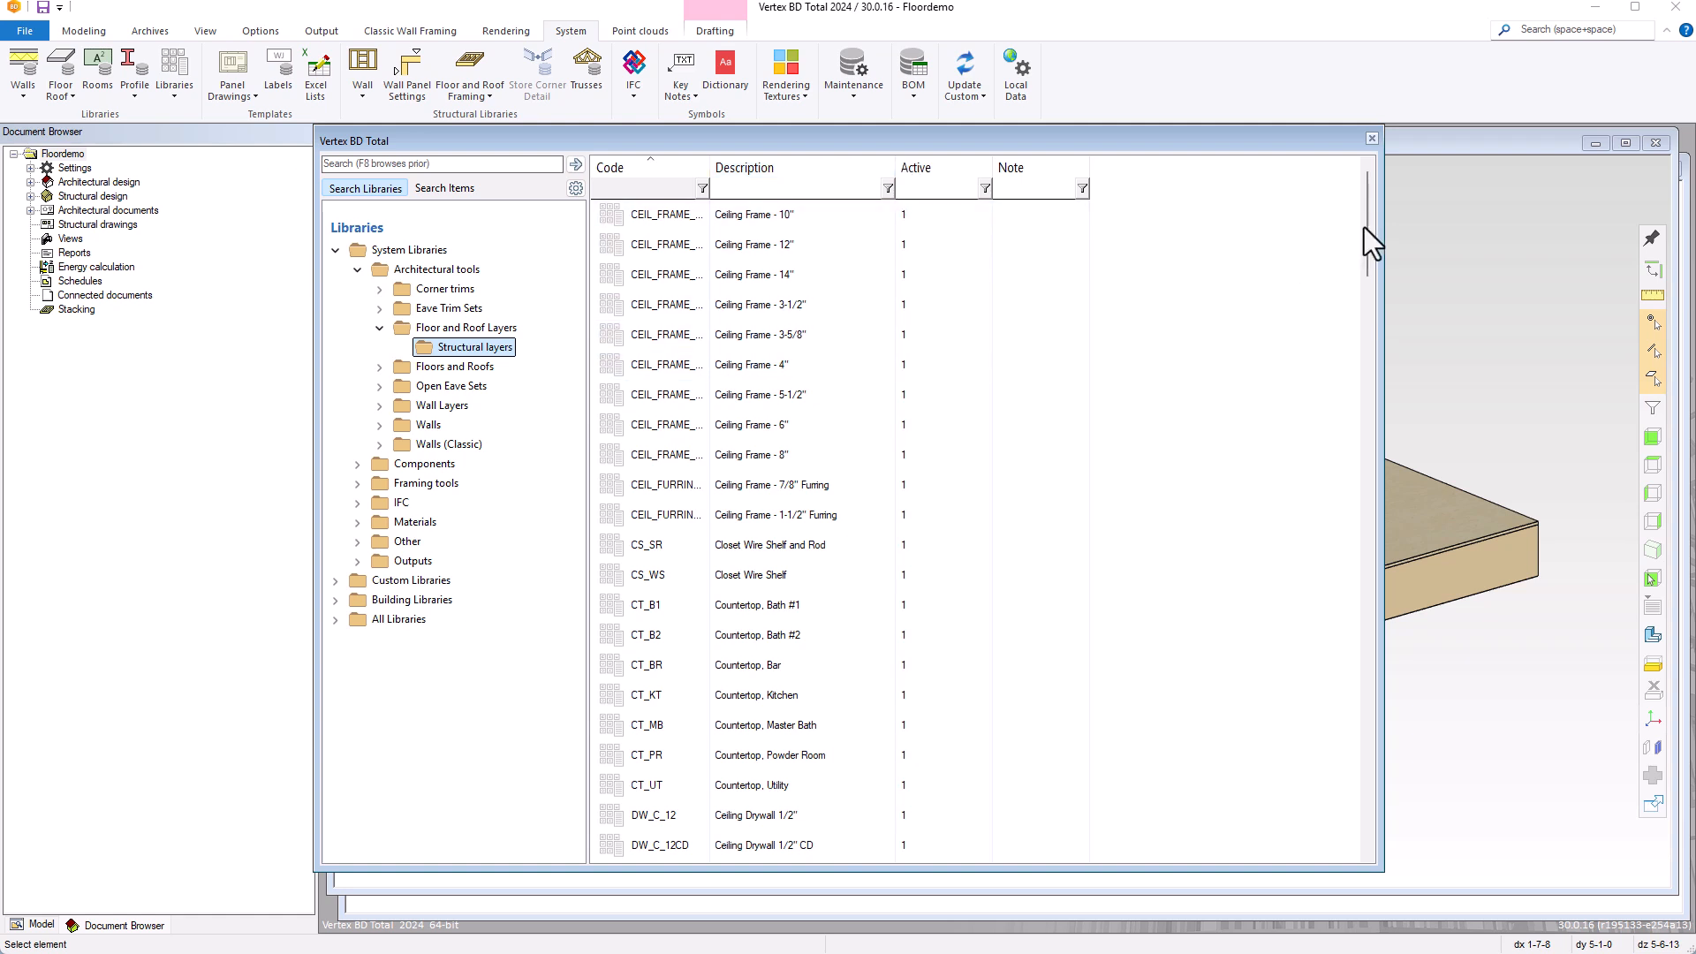
Copy the Composite Slab 2-1/2" layer (SL_COMP_250) to a new custom library named My Structural layers.
drag(1369, 217, 1346, 634)
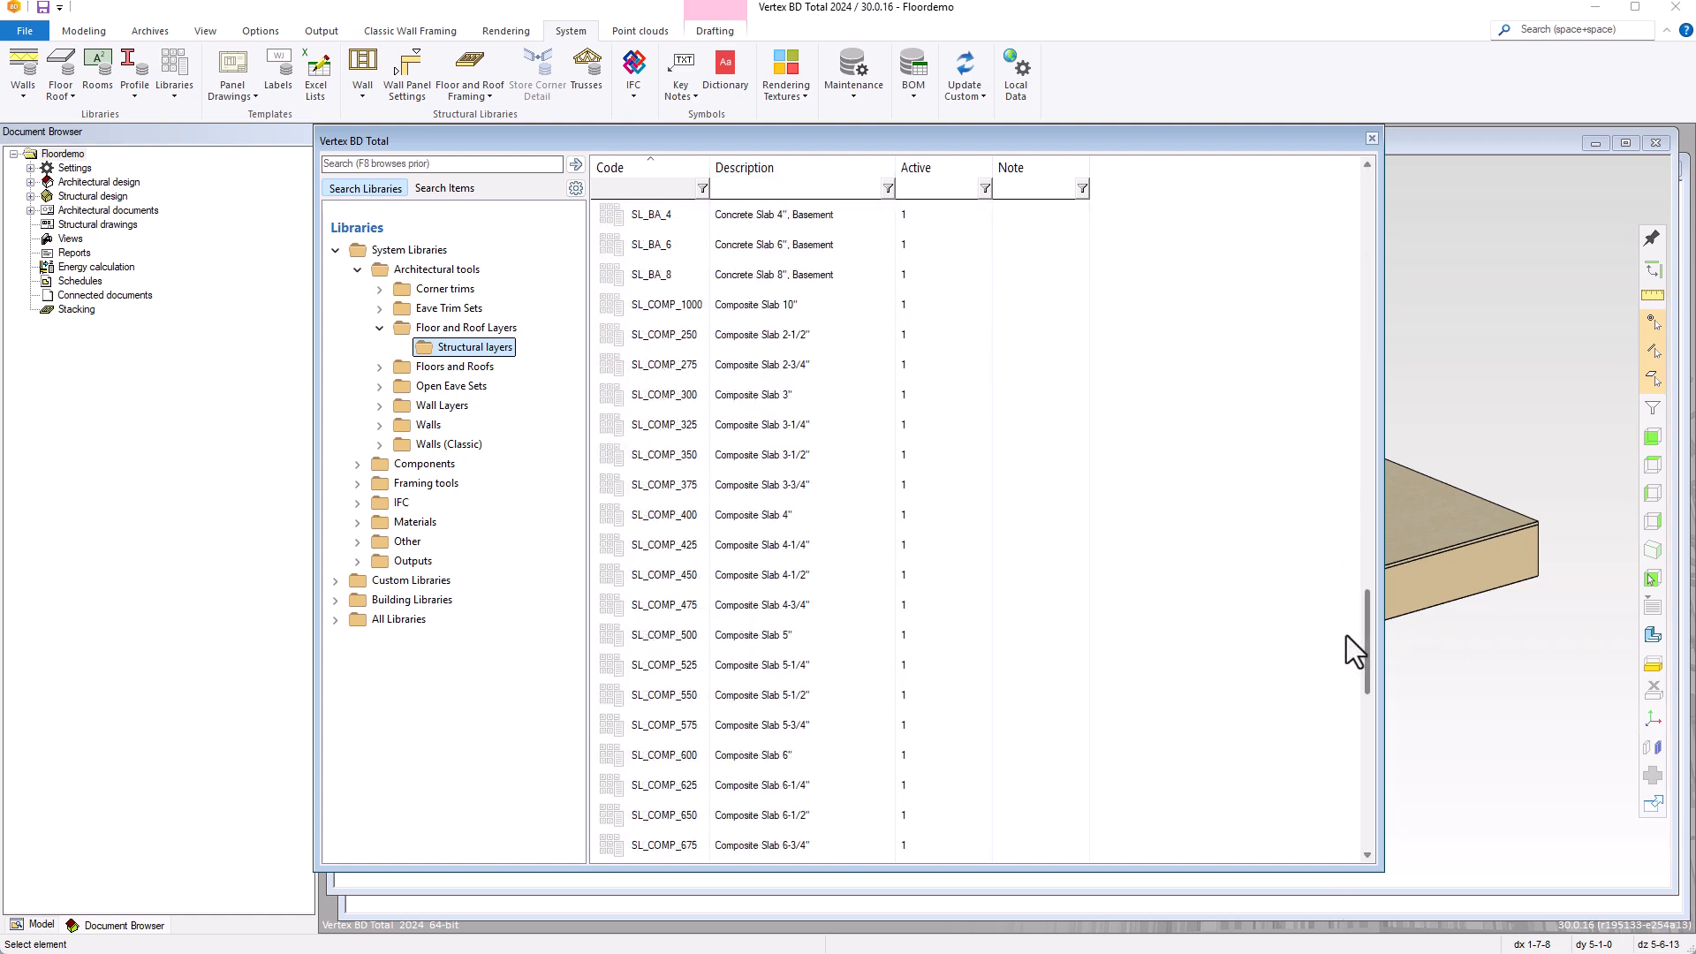
click(669, 344)
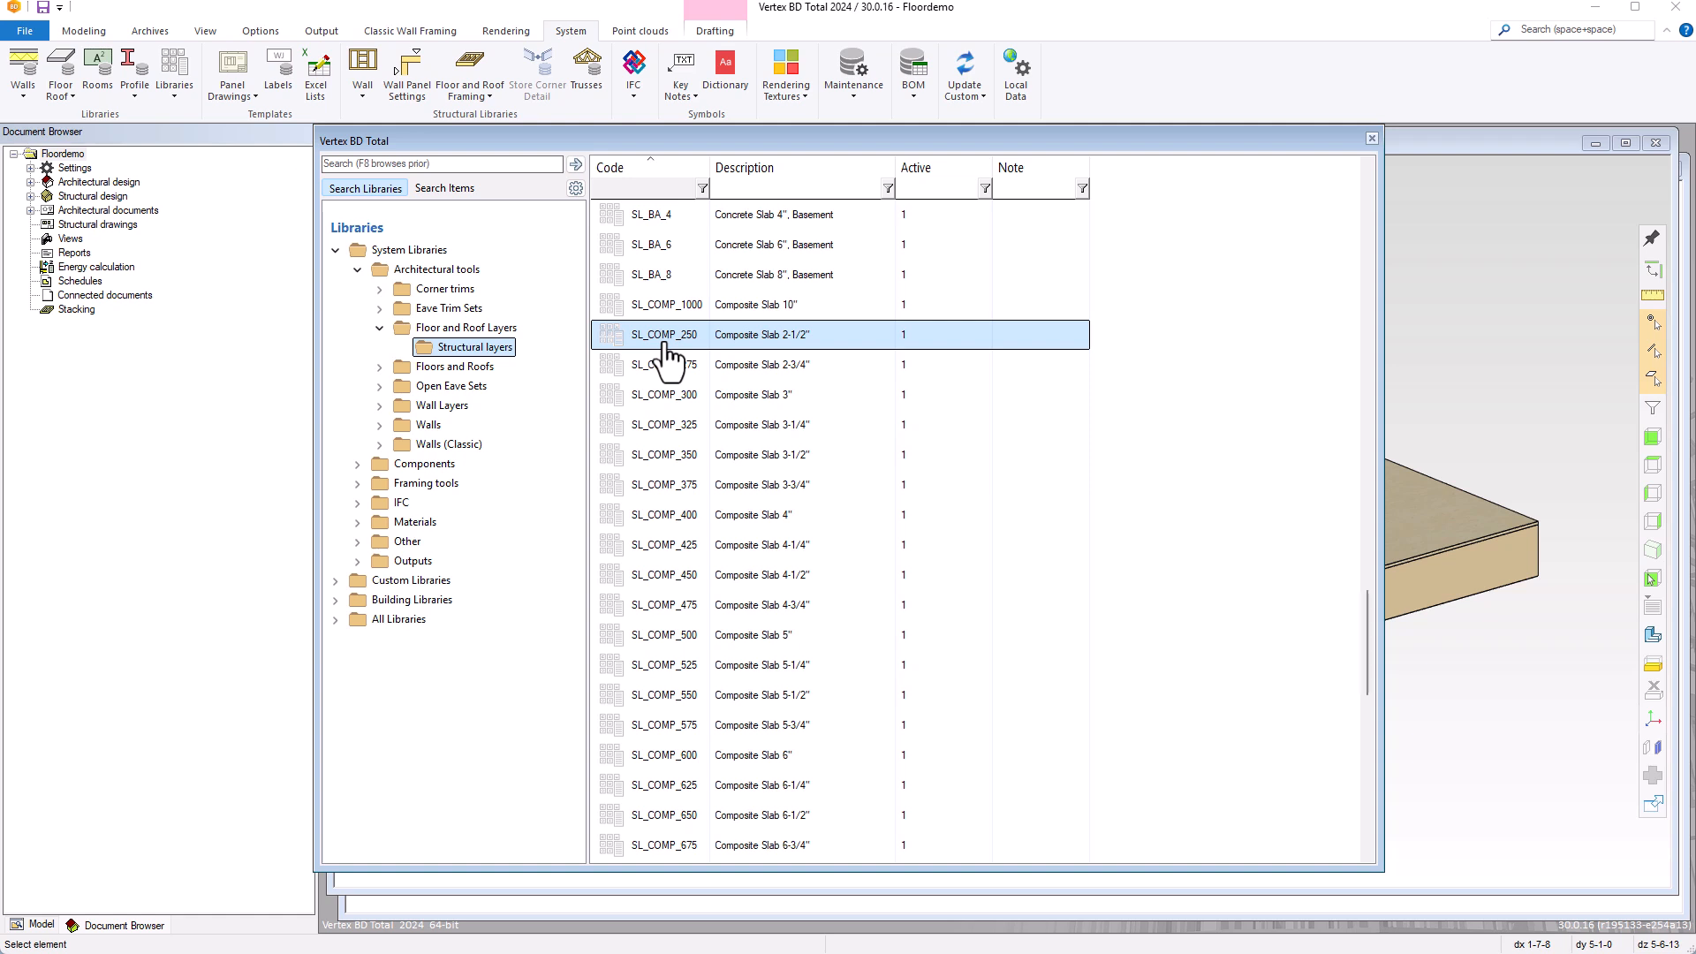
right_click(667, 344)
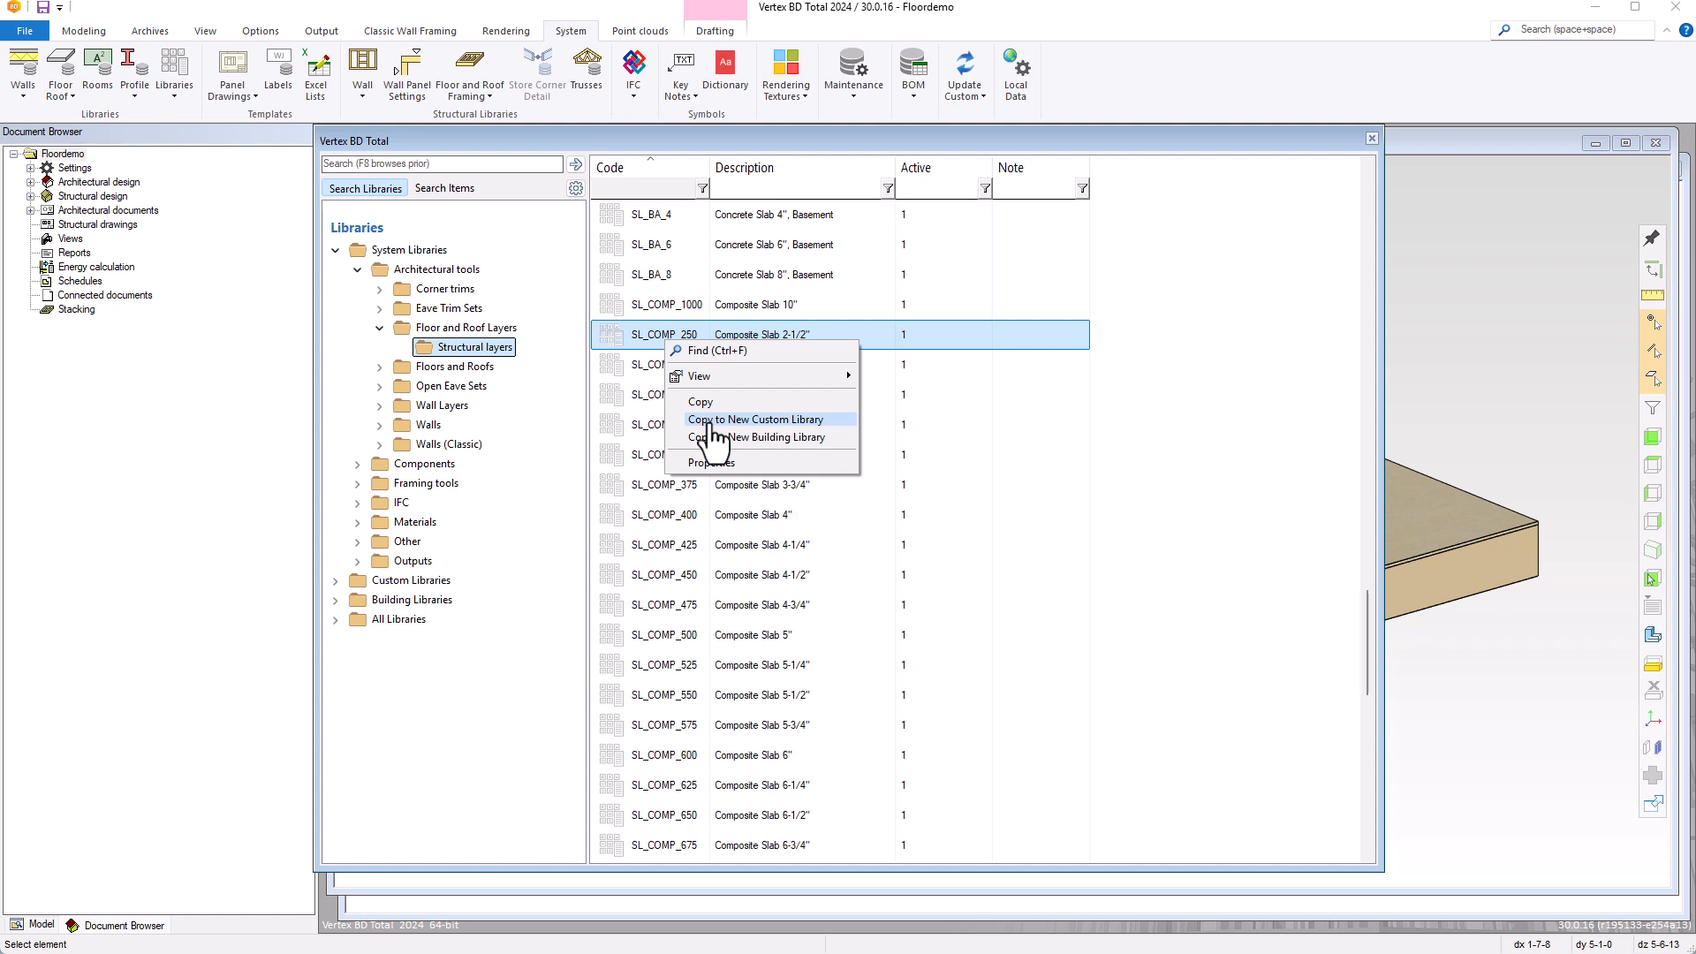
click(712, 421)
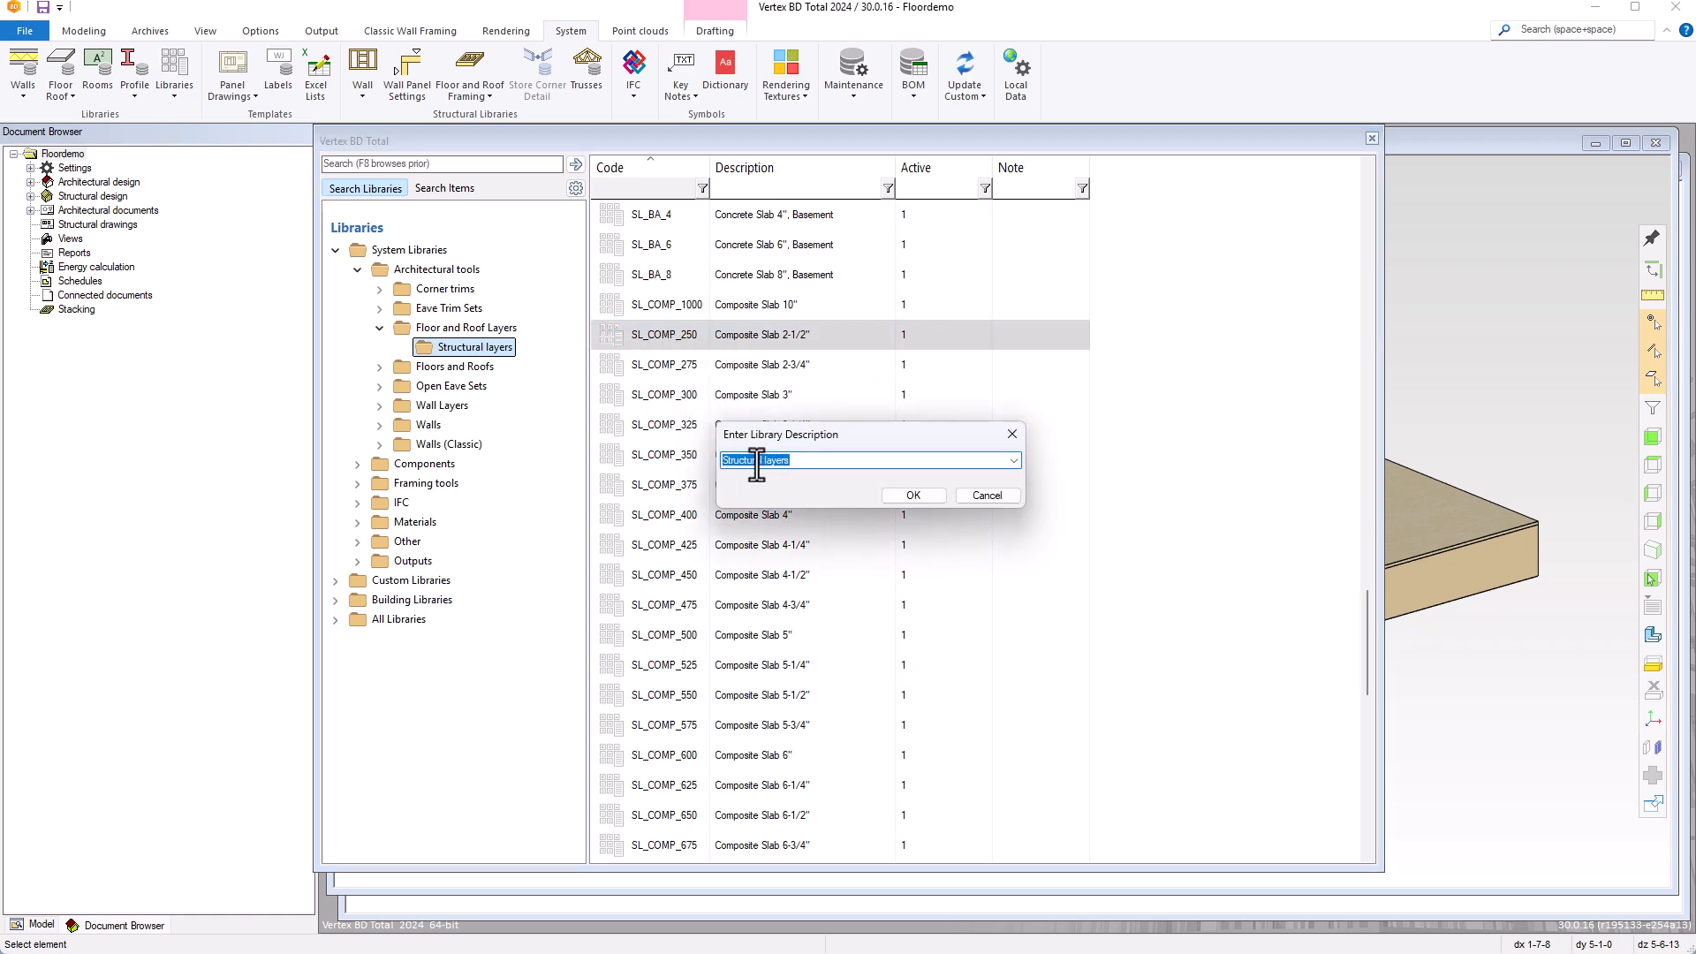
click(723, 461)
text(My)
click(914, 496)
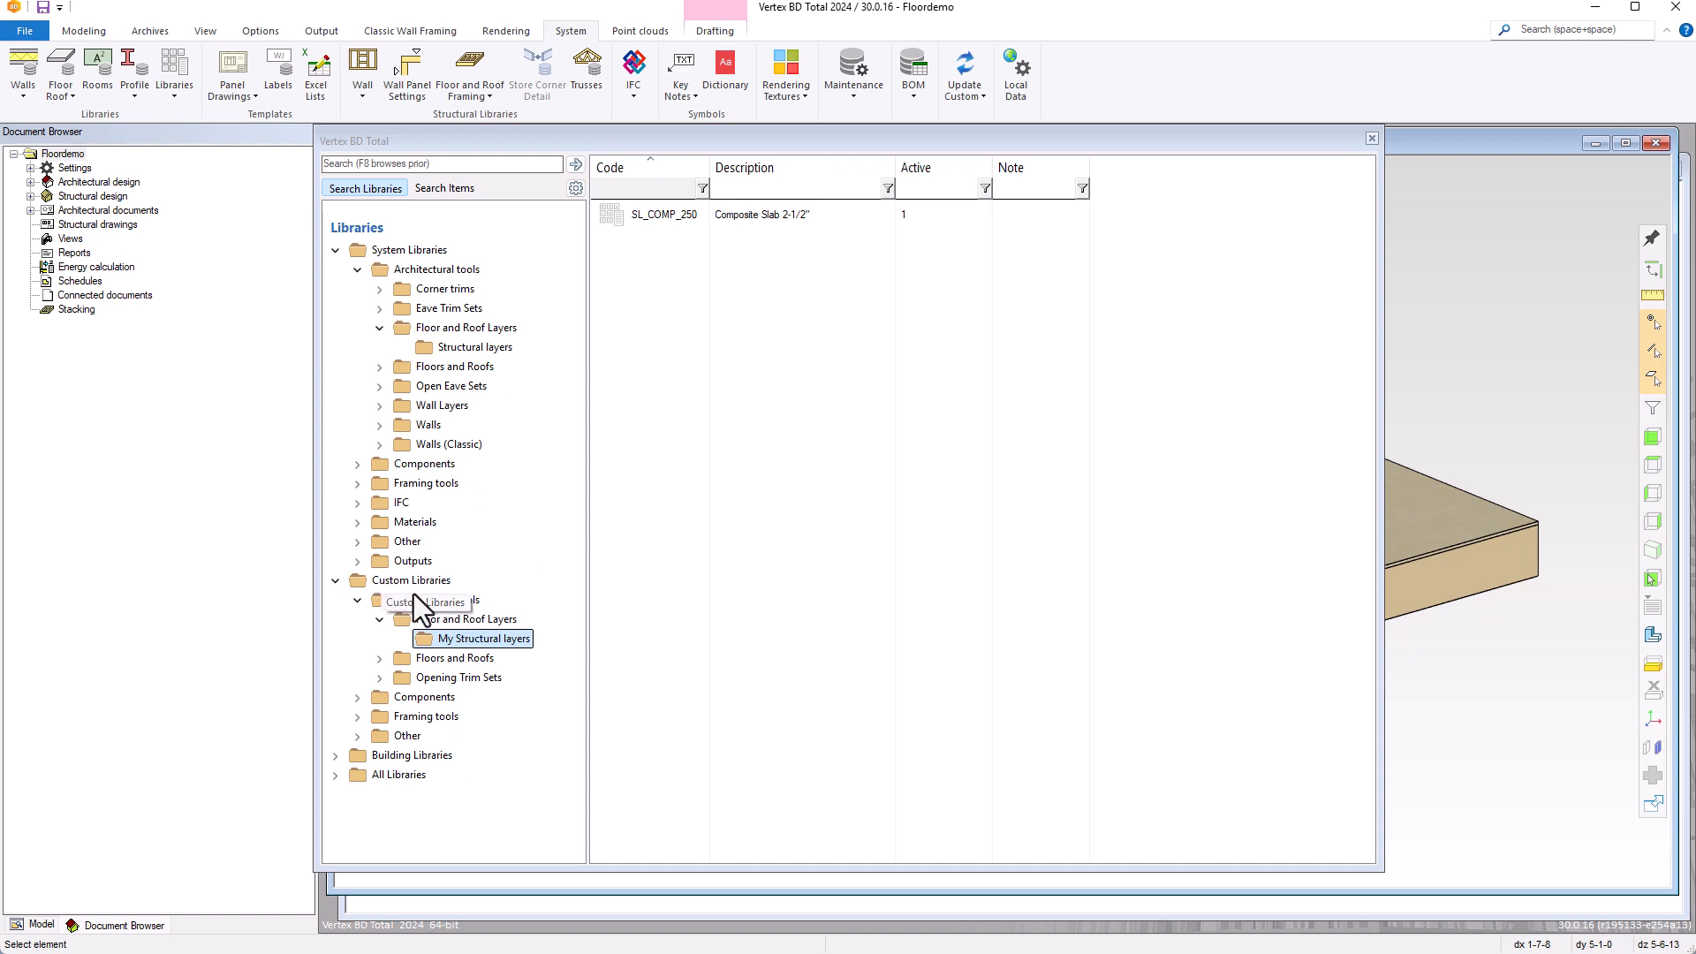
Open the properties of the copied slab layer in My Structural layers and set its description to LW Concrete 1-1/2".
click(452, 638)
click(668, 220)
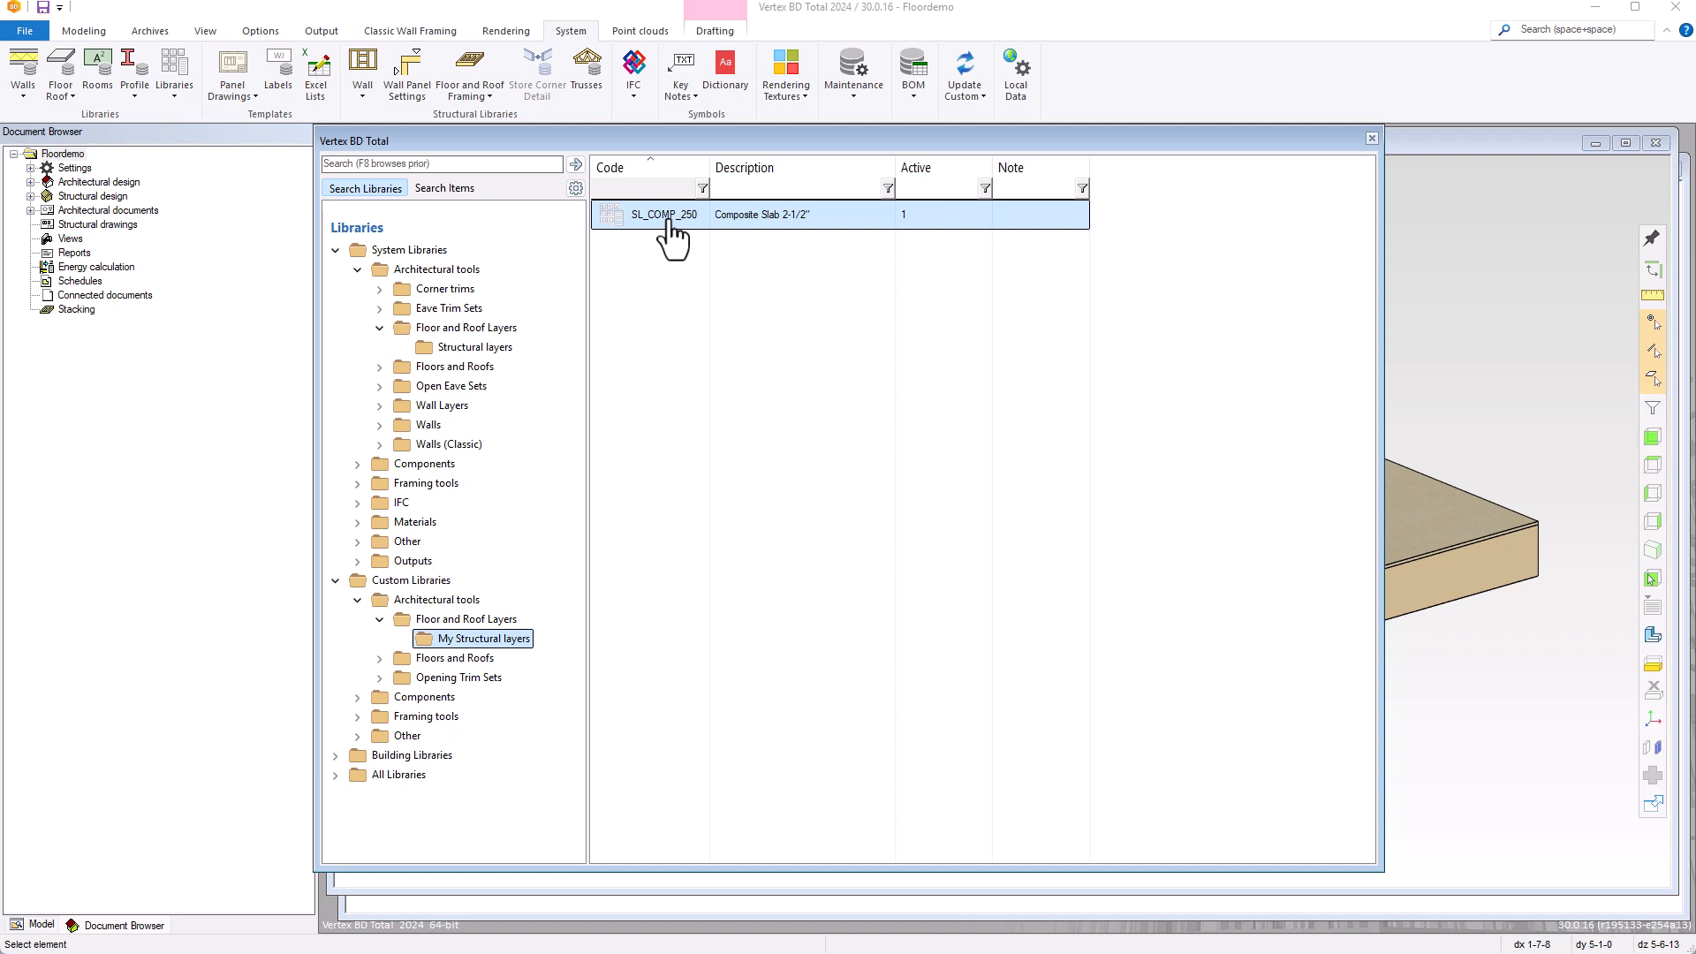
right_click(668, 223)
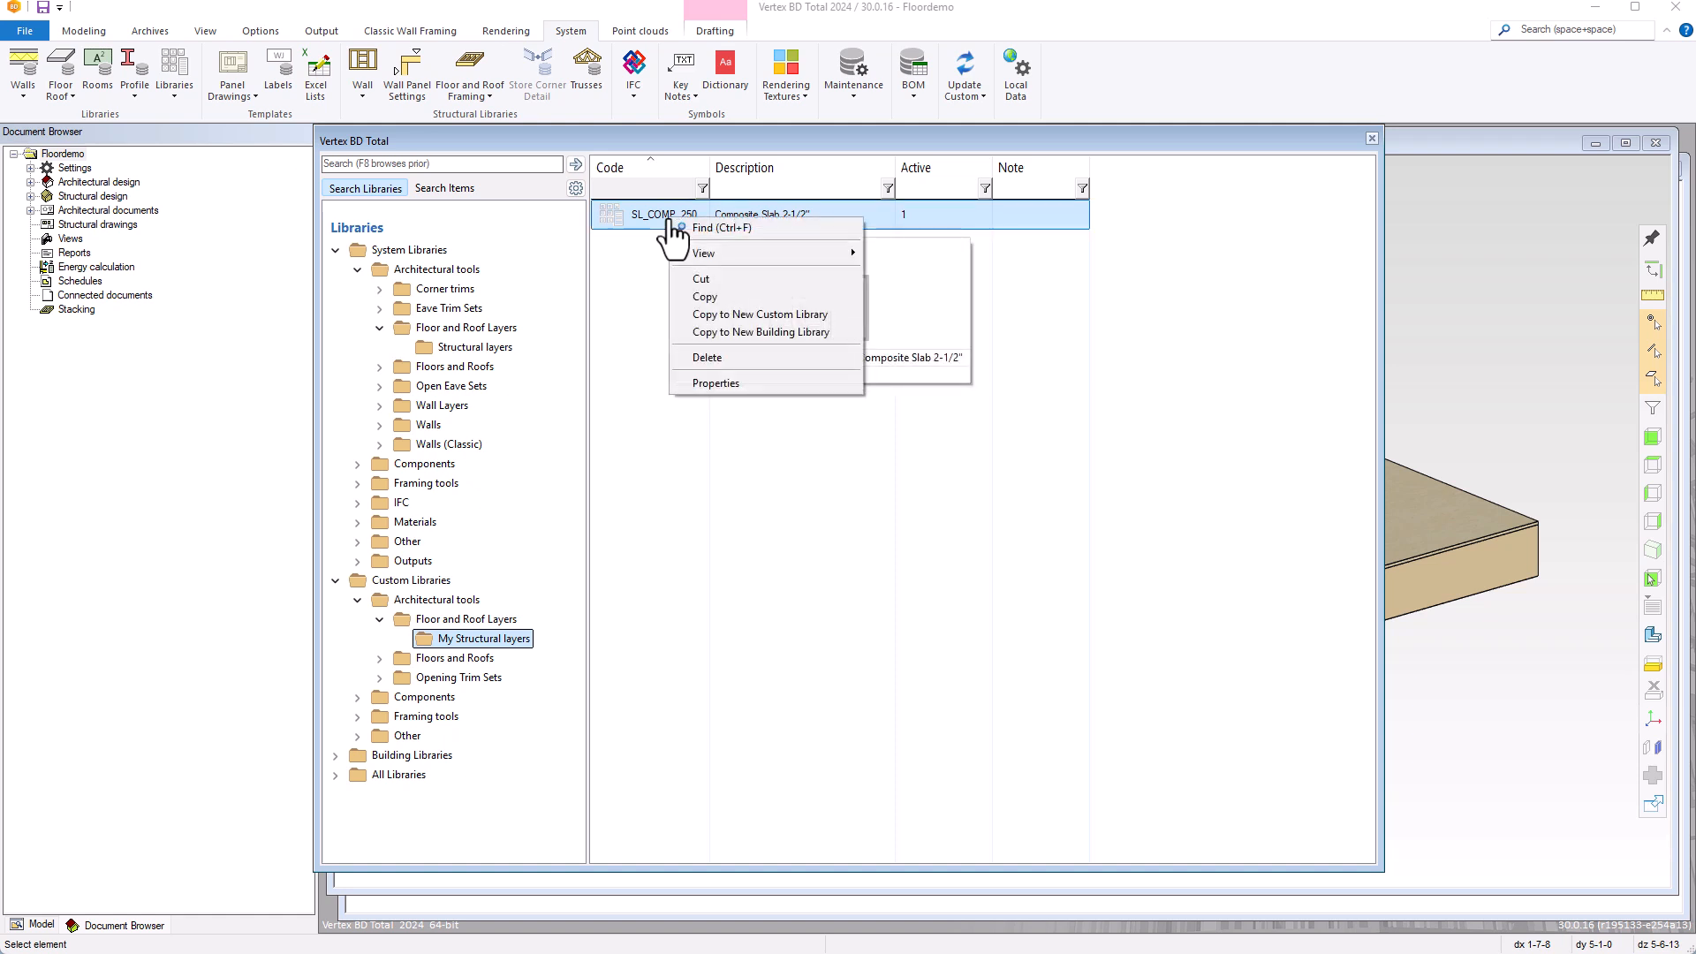
click(694, 384)
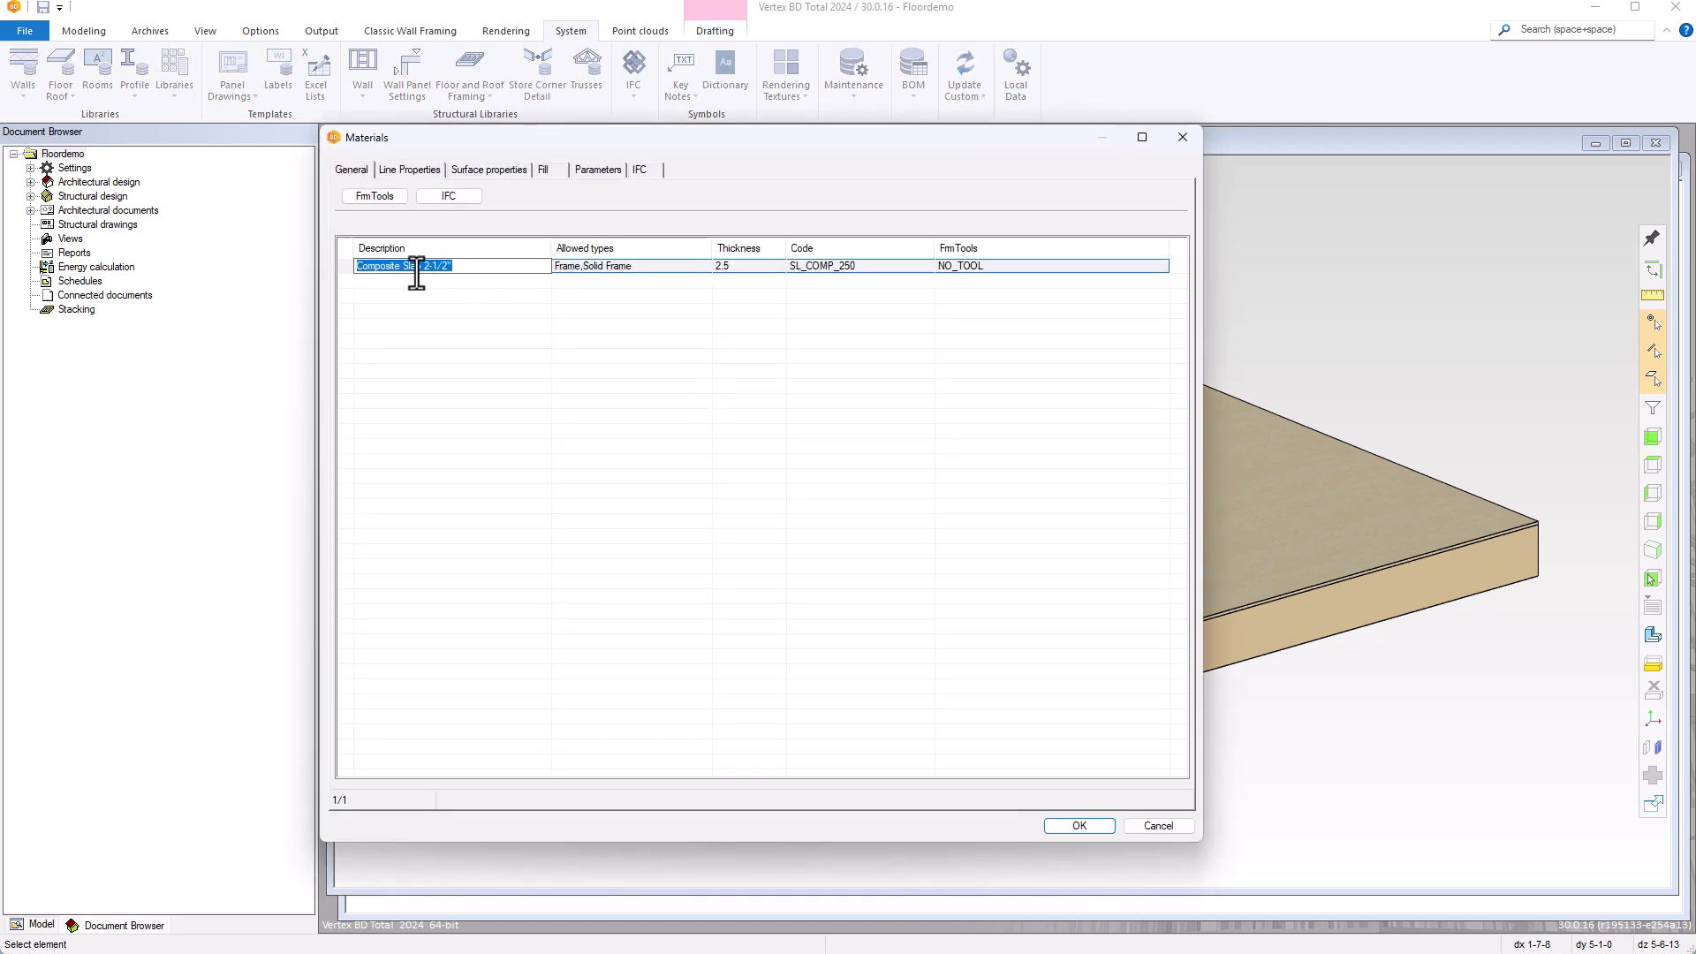
double_click(379, 266)
text(LW Concrete 1)
click(572, 315)
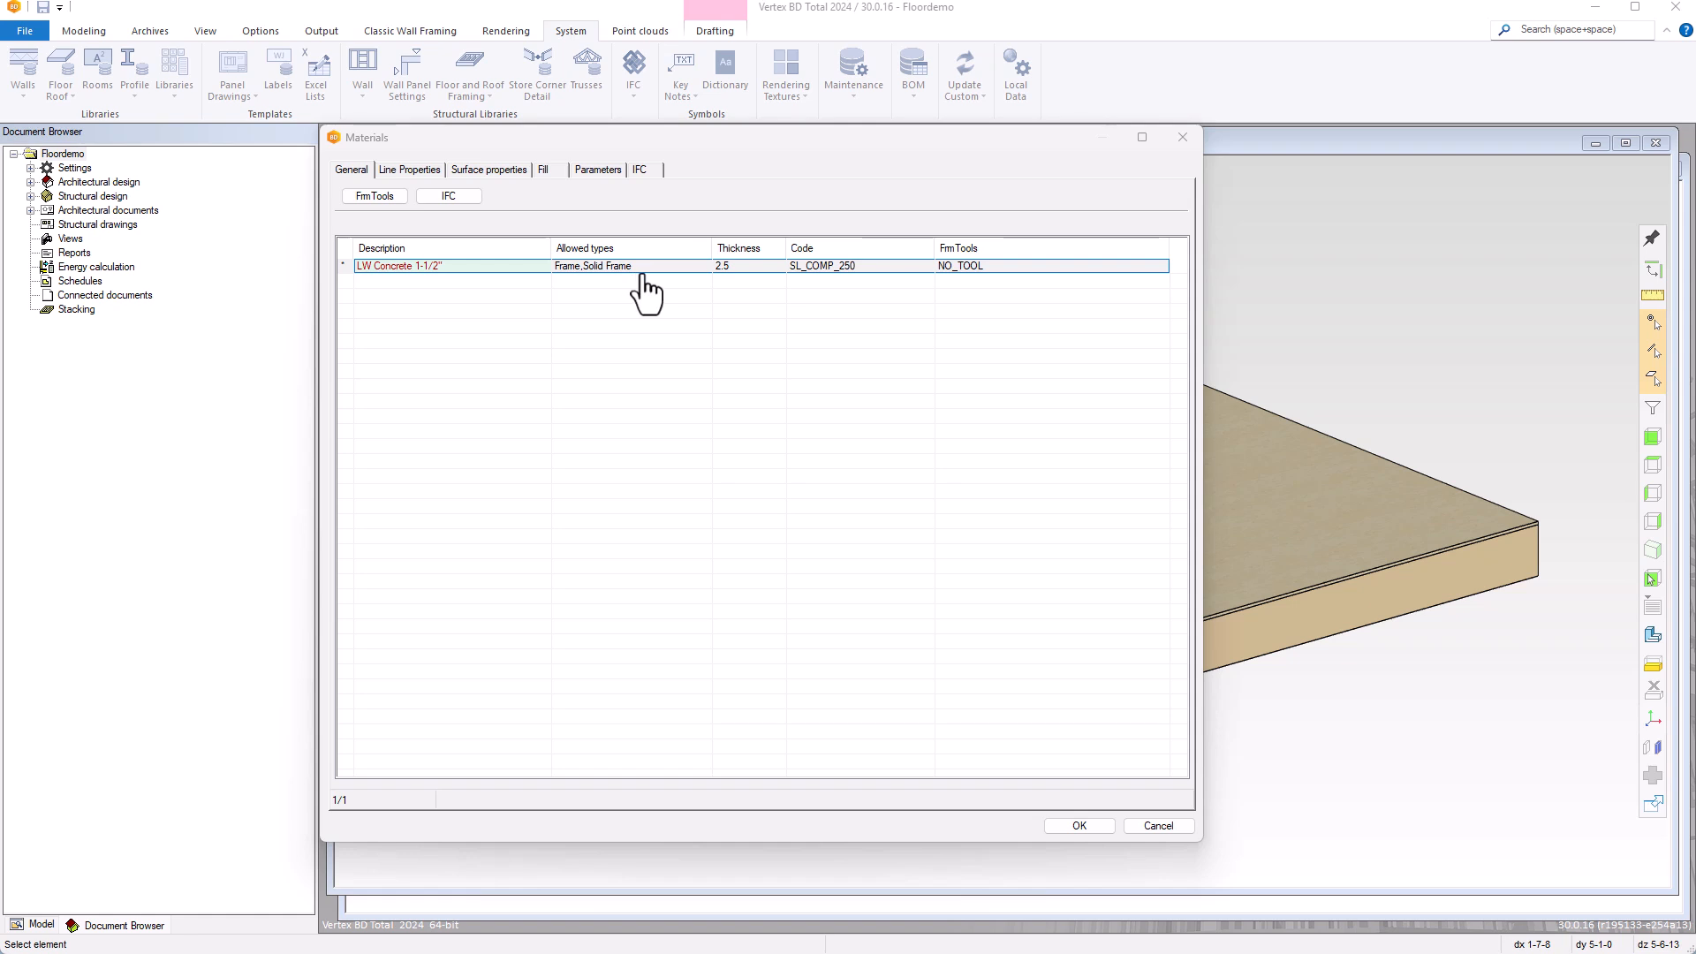
Set the layer's thickness to 1.5 and its code to LW_CONC_150.
click(731, 270)
text(1.5)
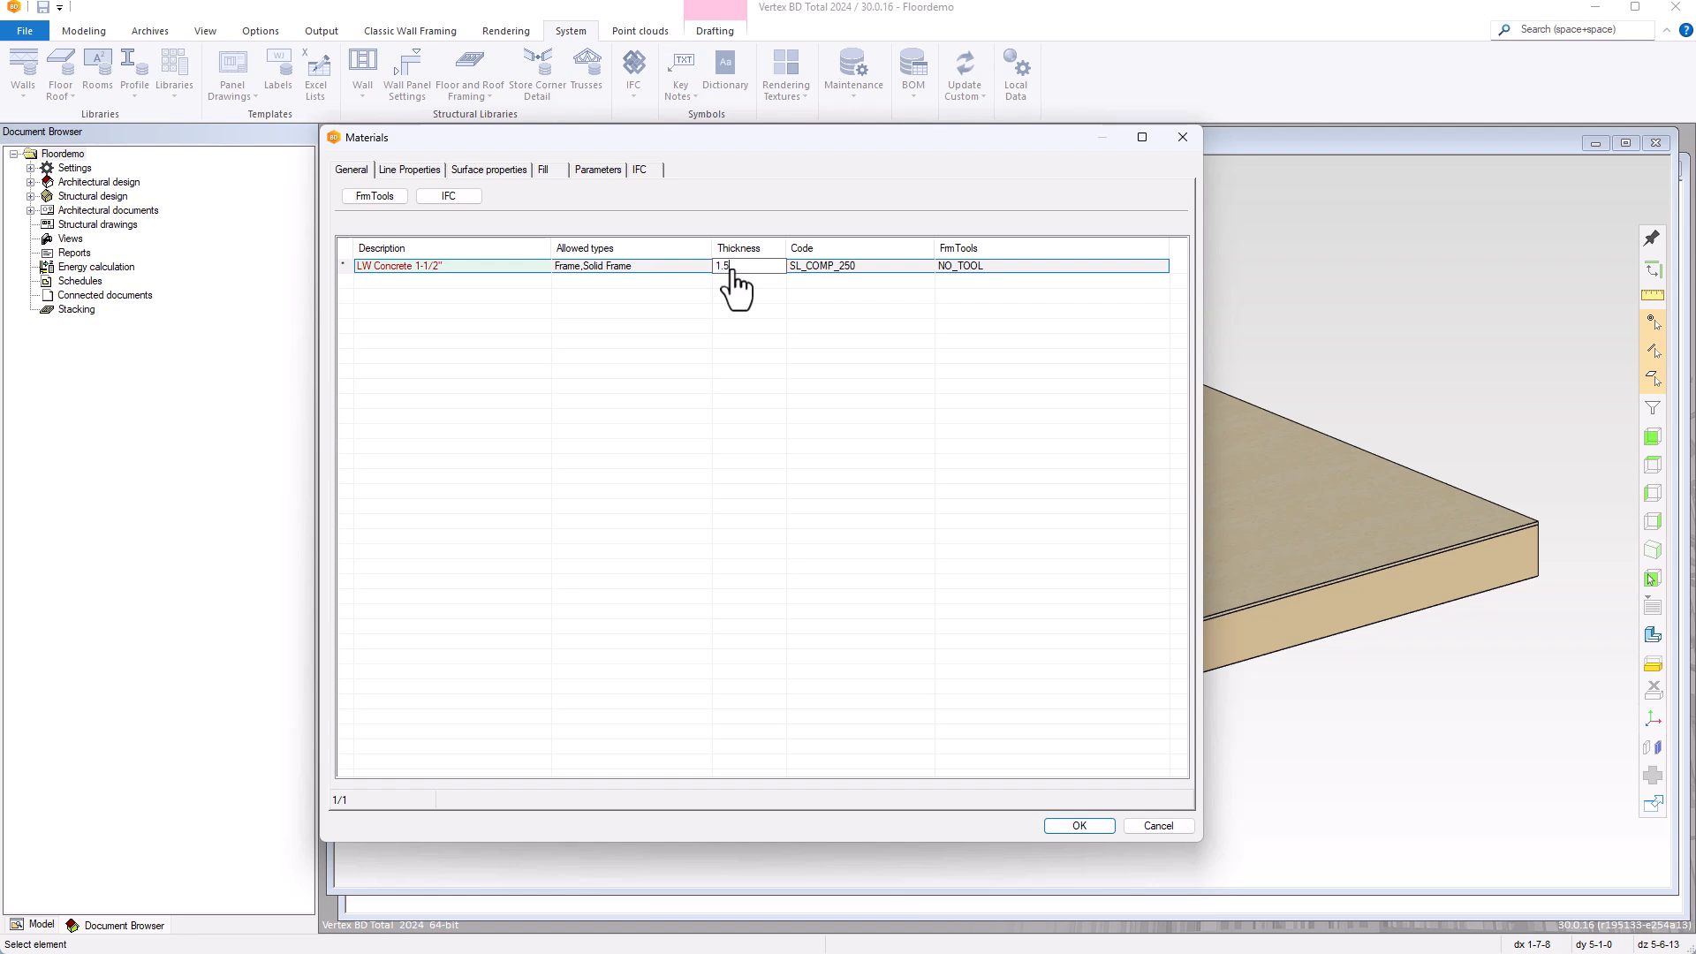
click(863, 270)
text(LW_CONC)
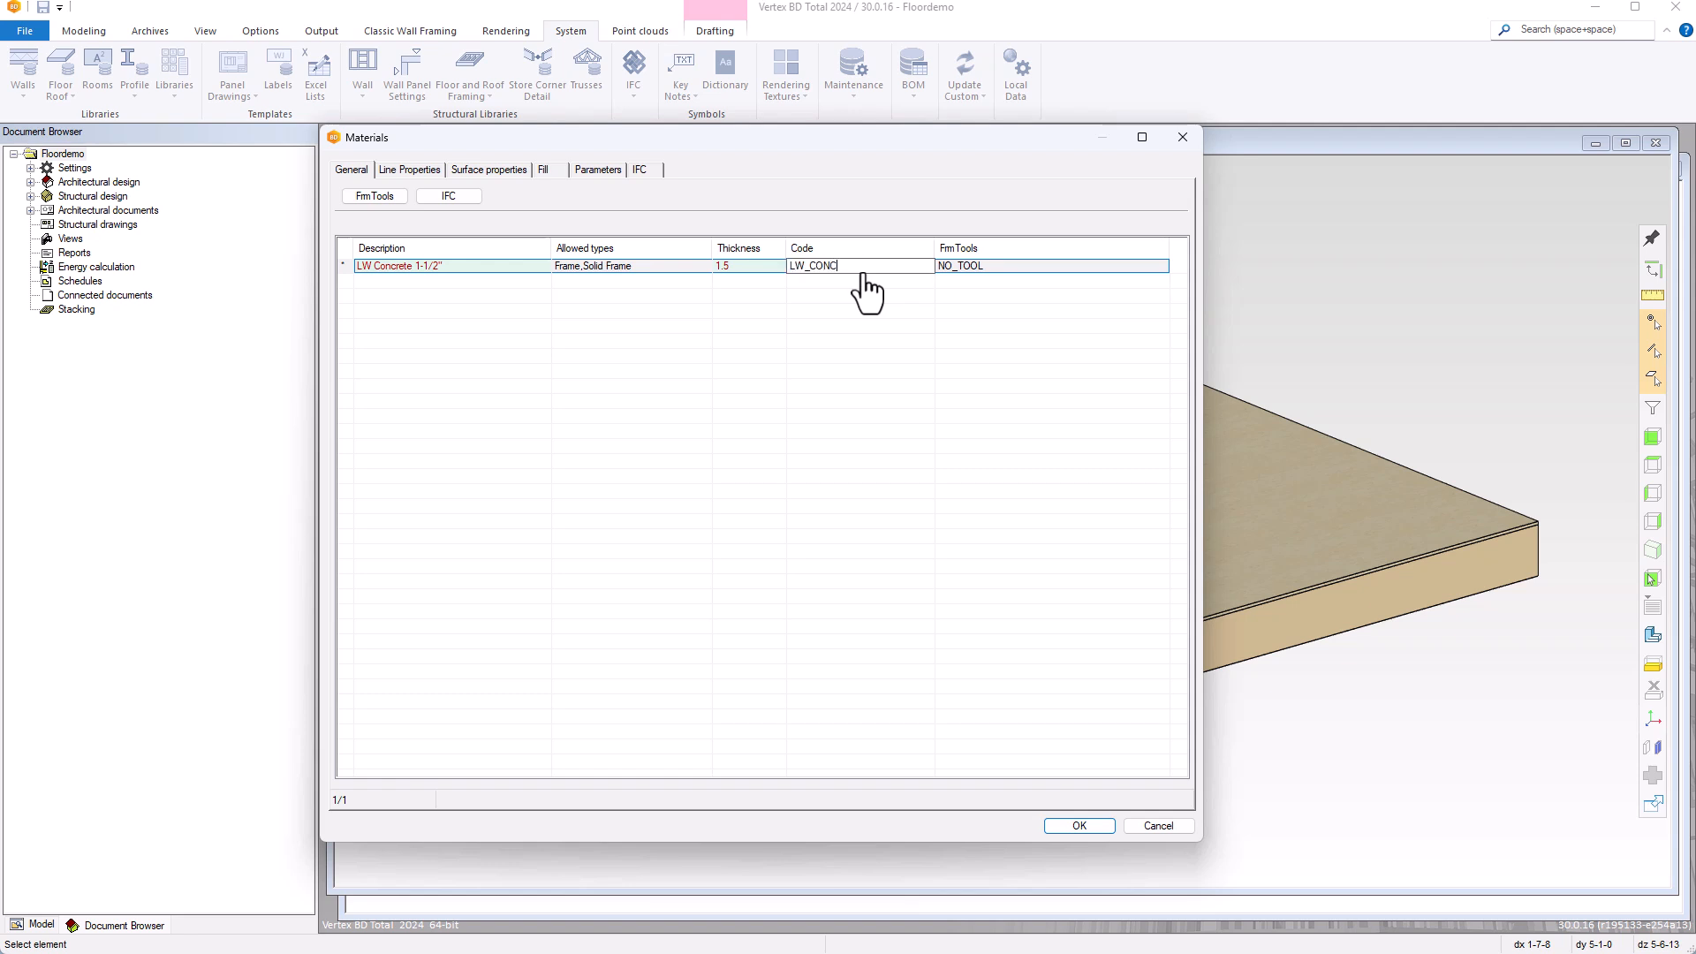
text(_150)
Review the layer's line, surface, fill, parameter and IFC properties and accept the material.
click(424, 173)
click(485, 172)
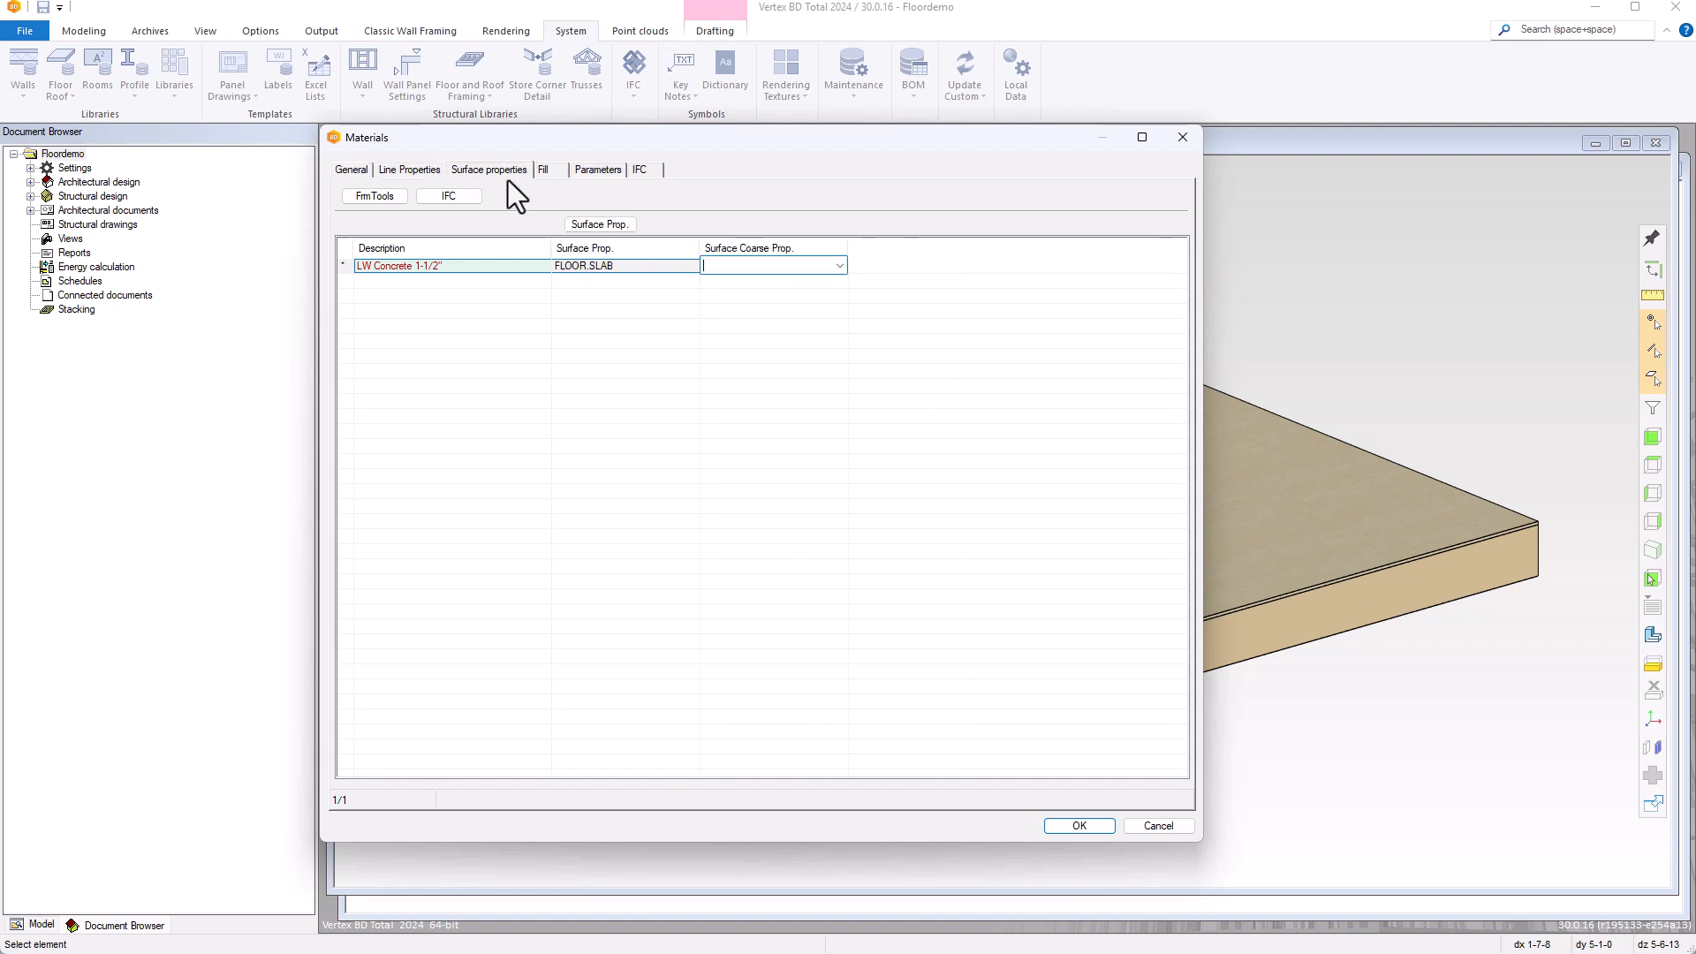
click(555, 171)
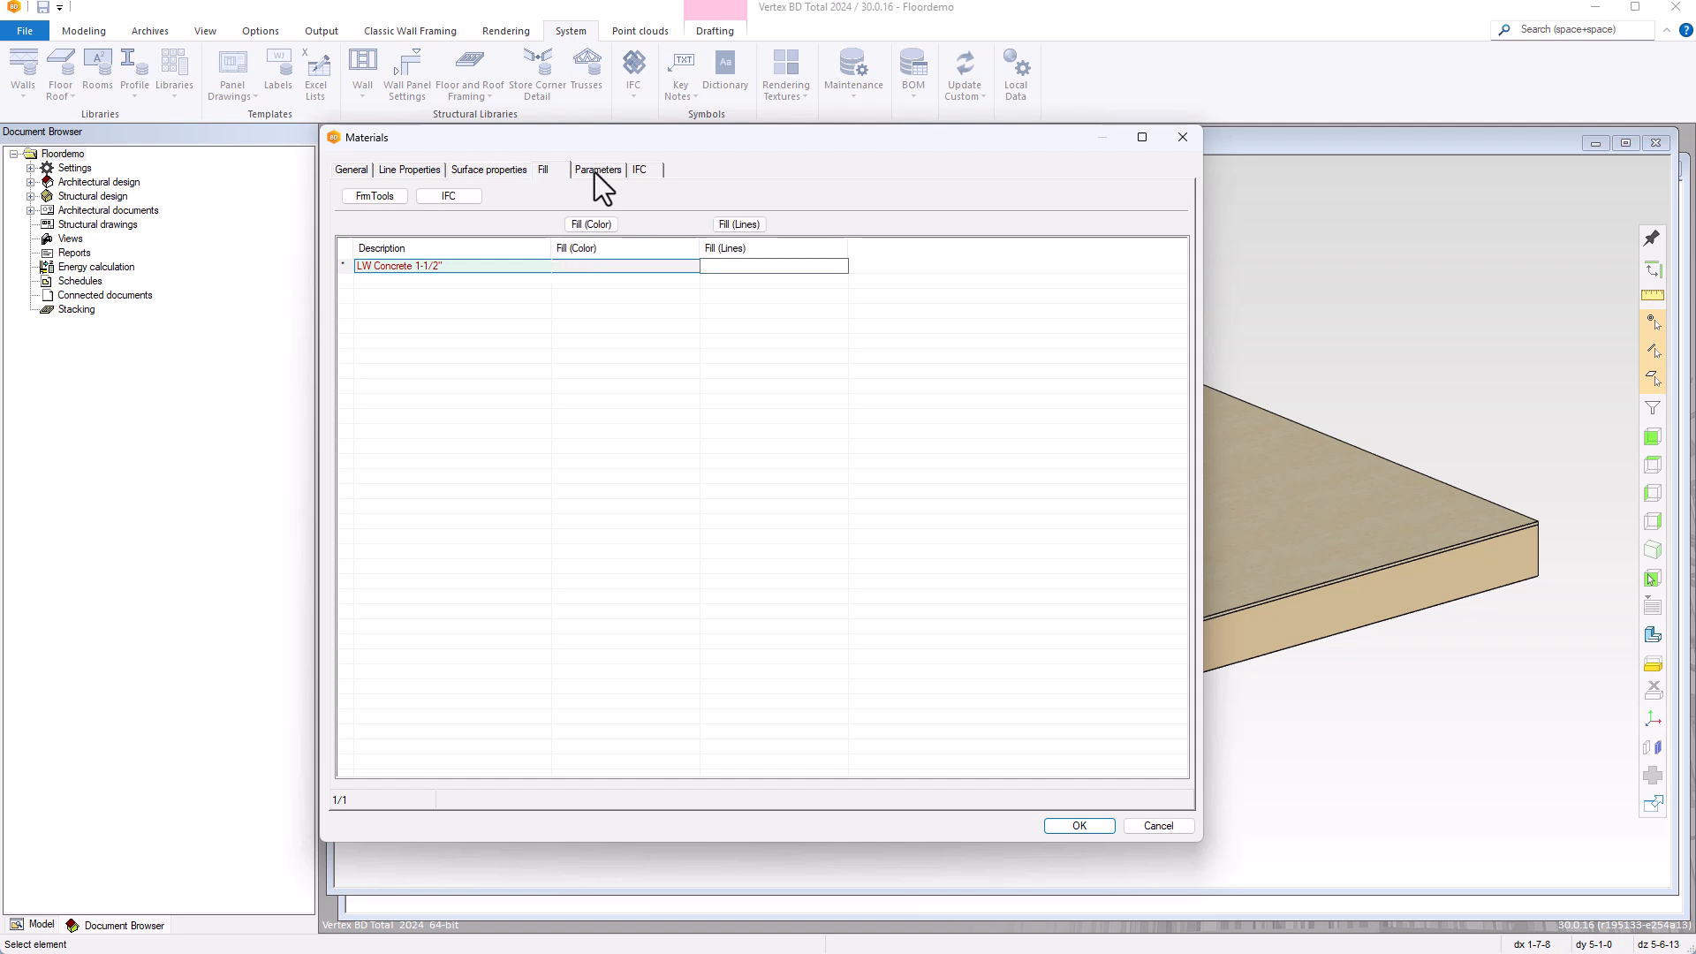
click(597, 172)
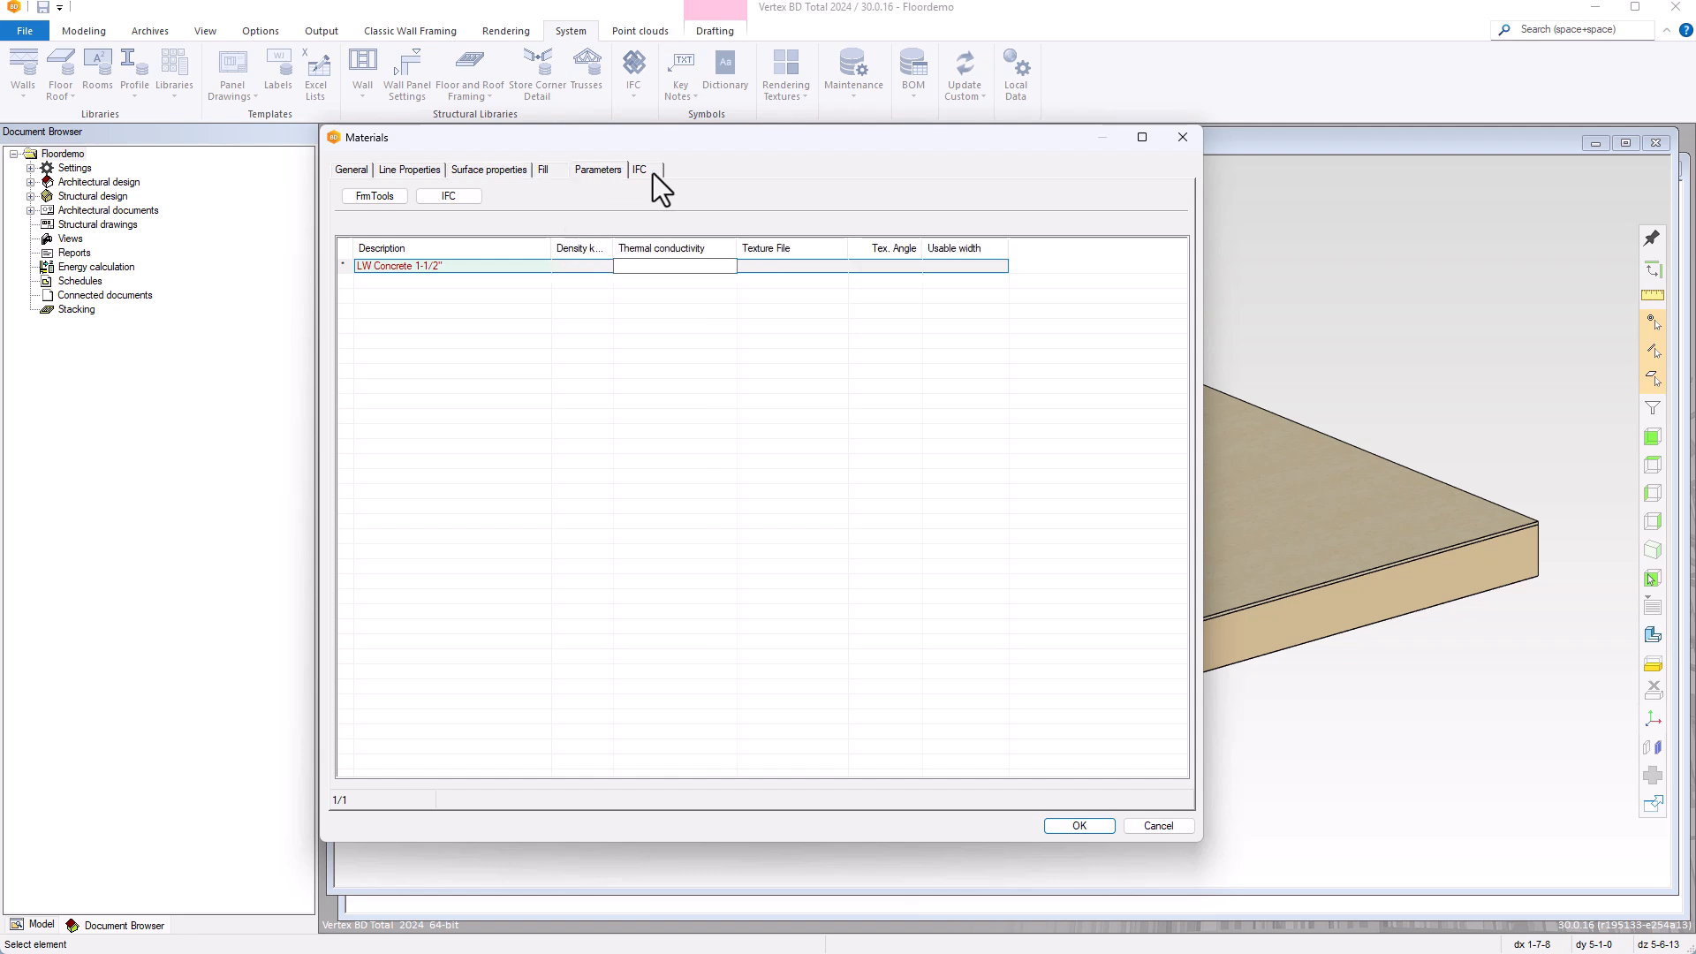
click(653, 173)
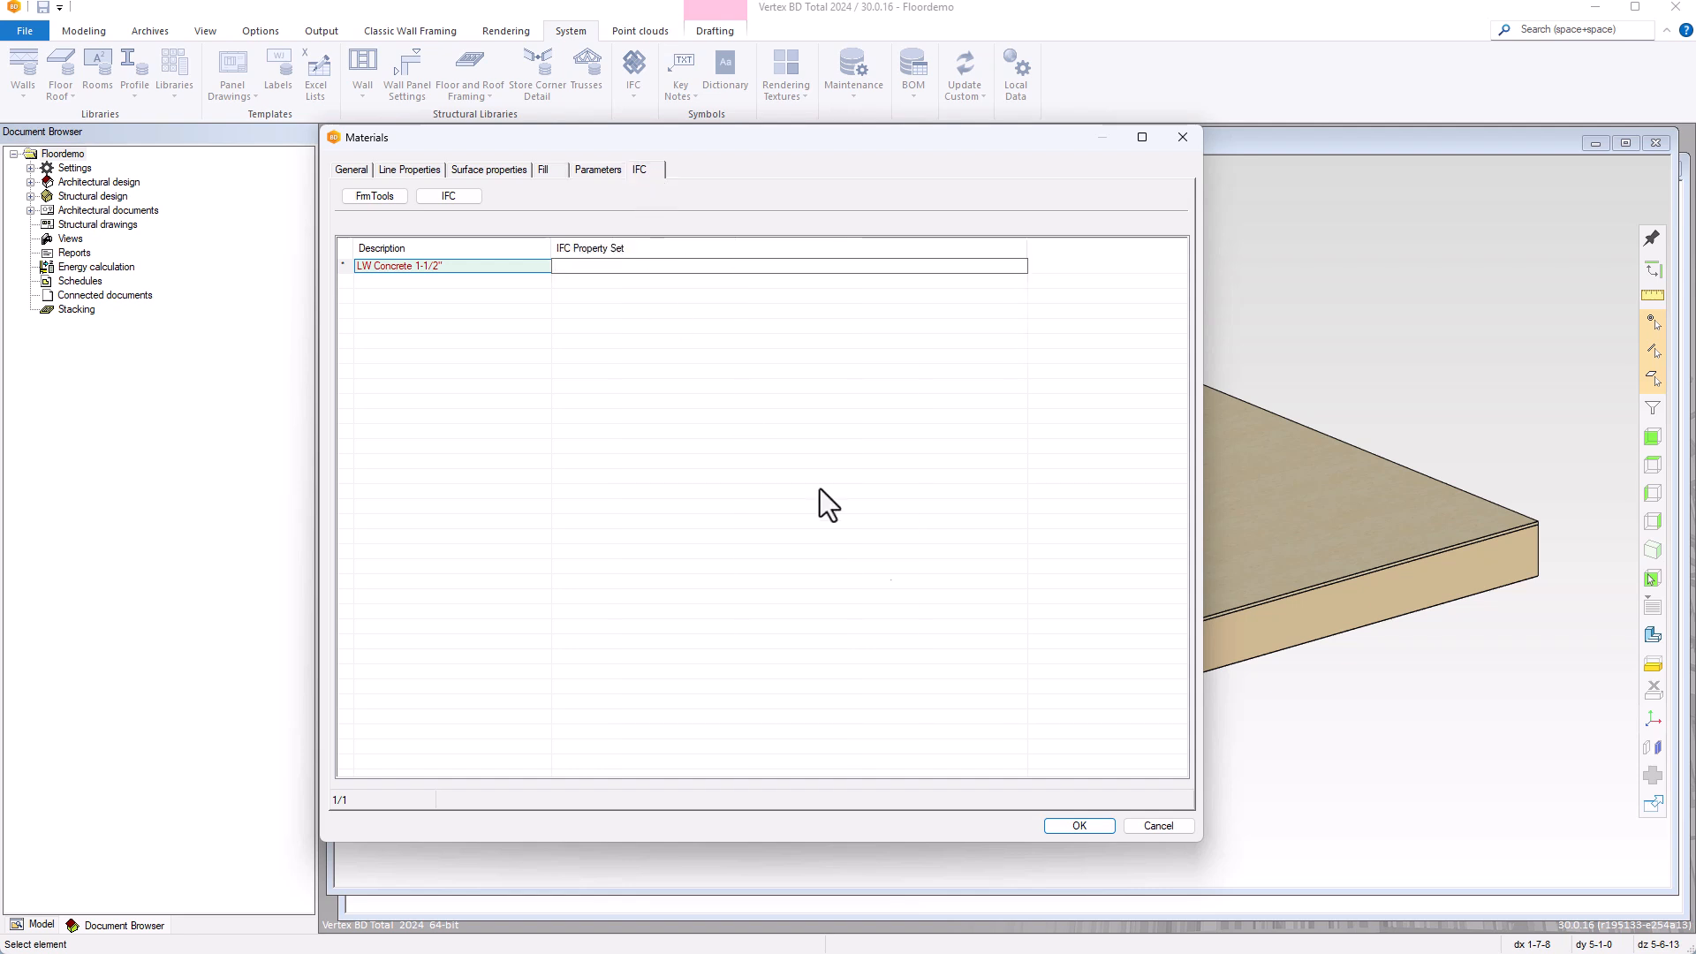
click(1080, 826)
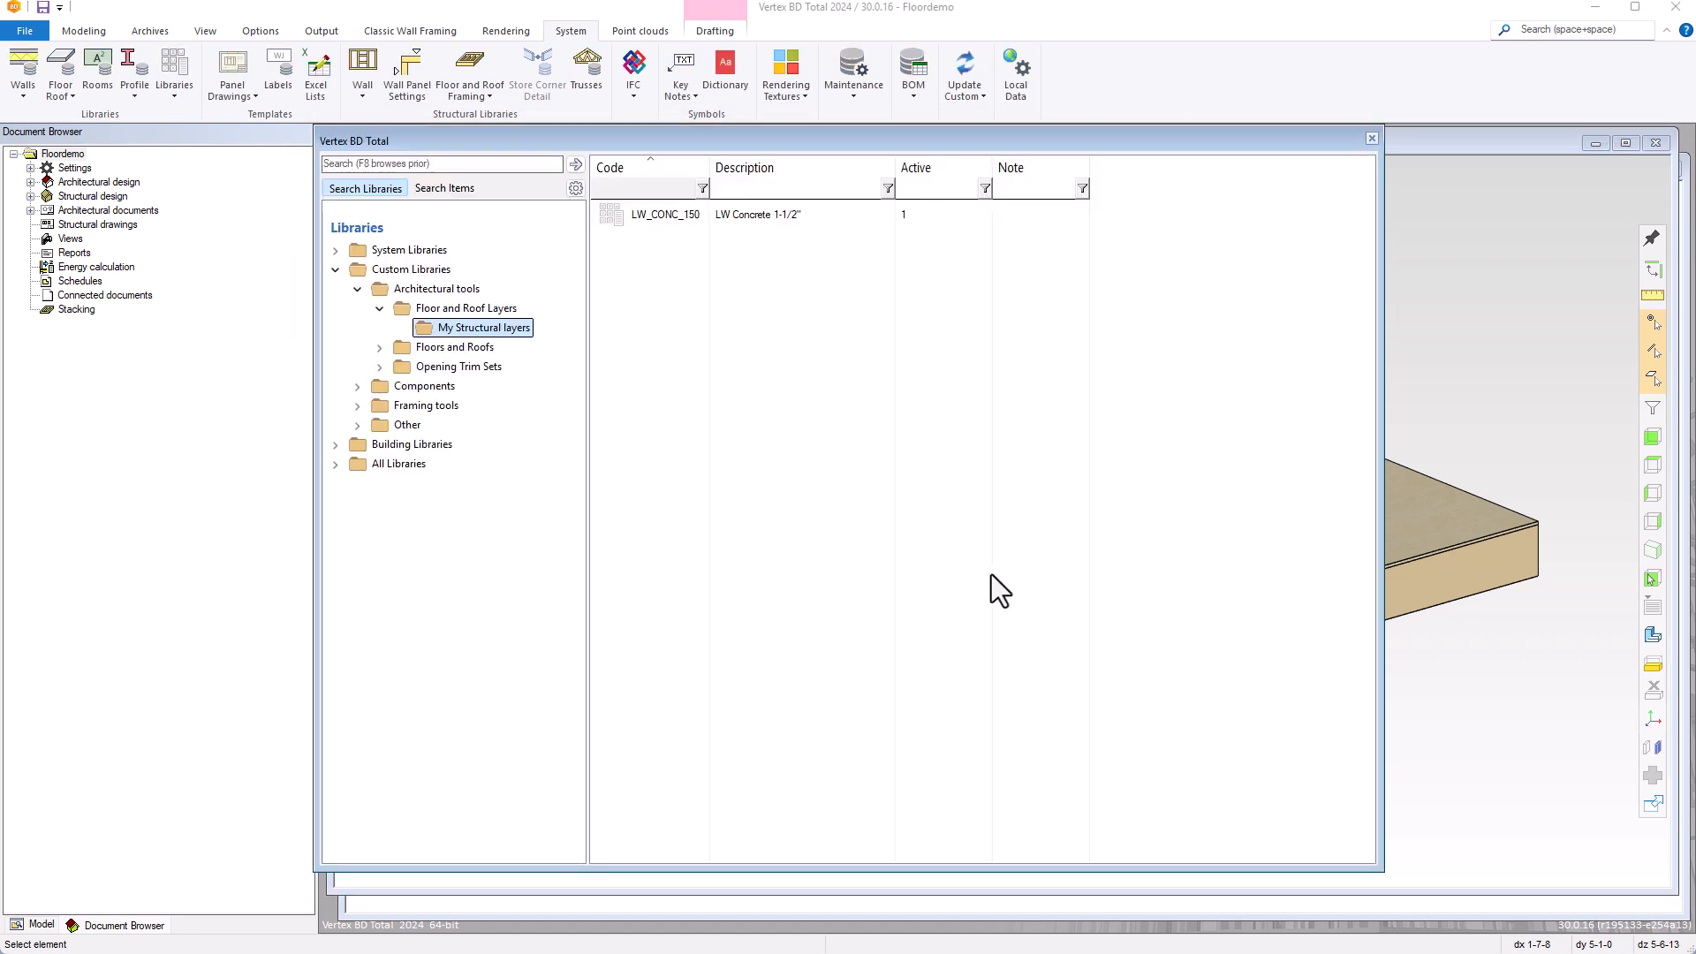
Close the layer library and open the 1200S200-54 C/C framing floor structure from the Framed Floors - C/C type in My_Structures.
click(1373, 140)
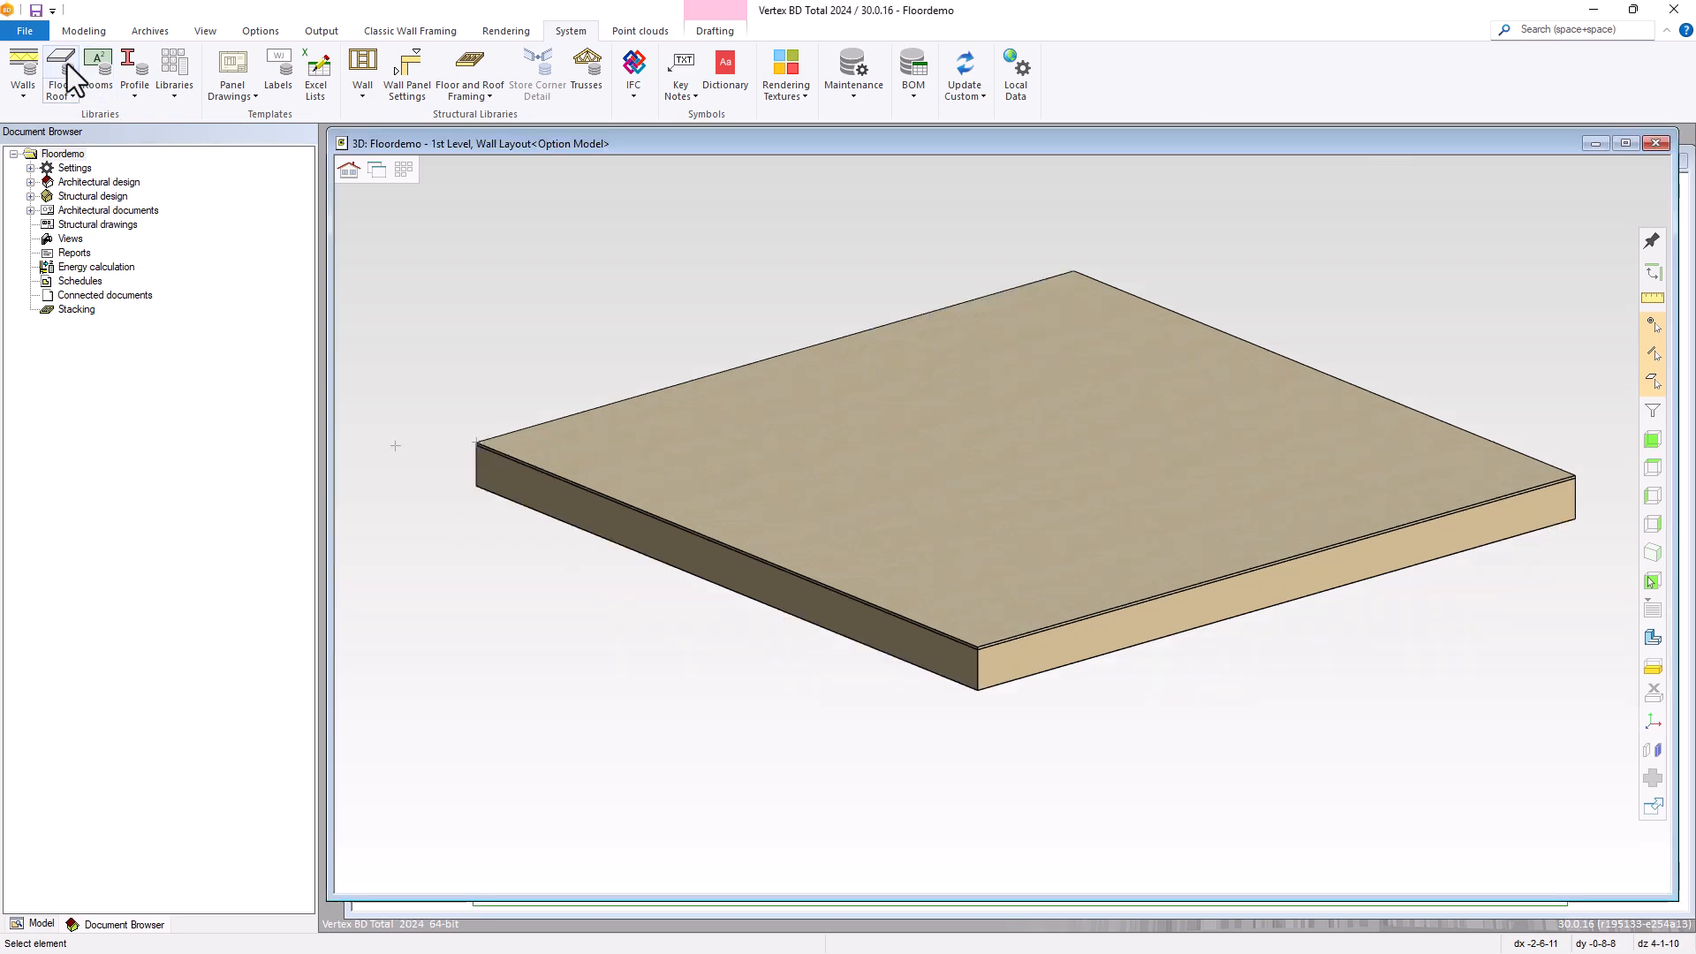
click(64, 78)
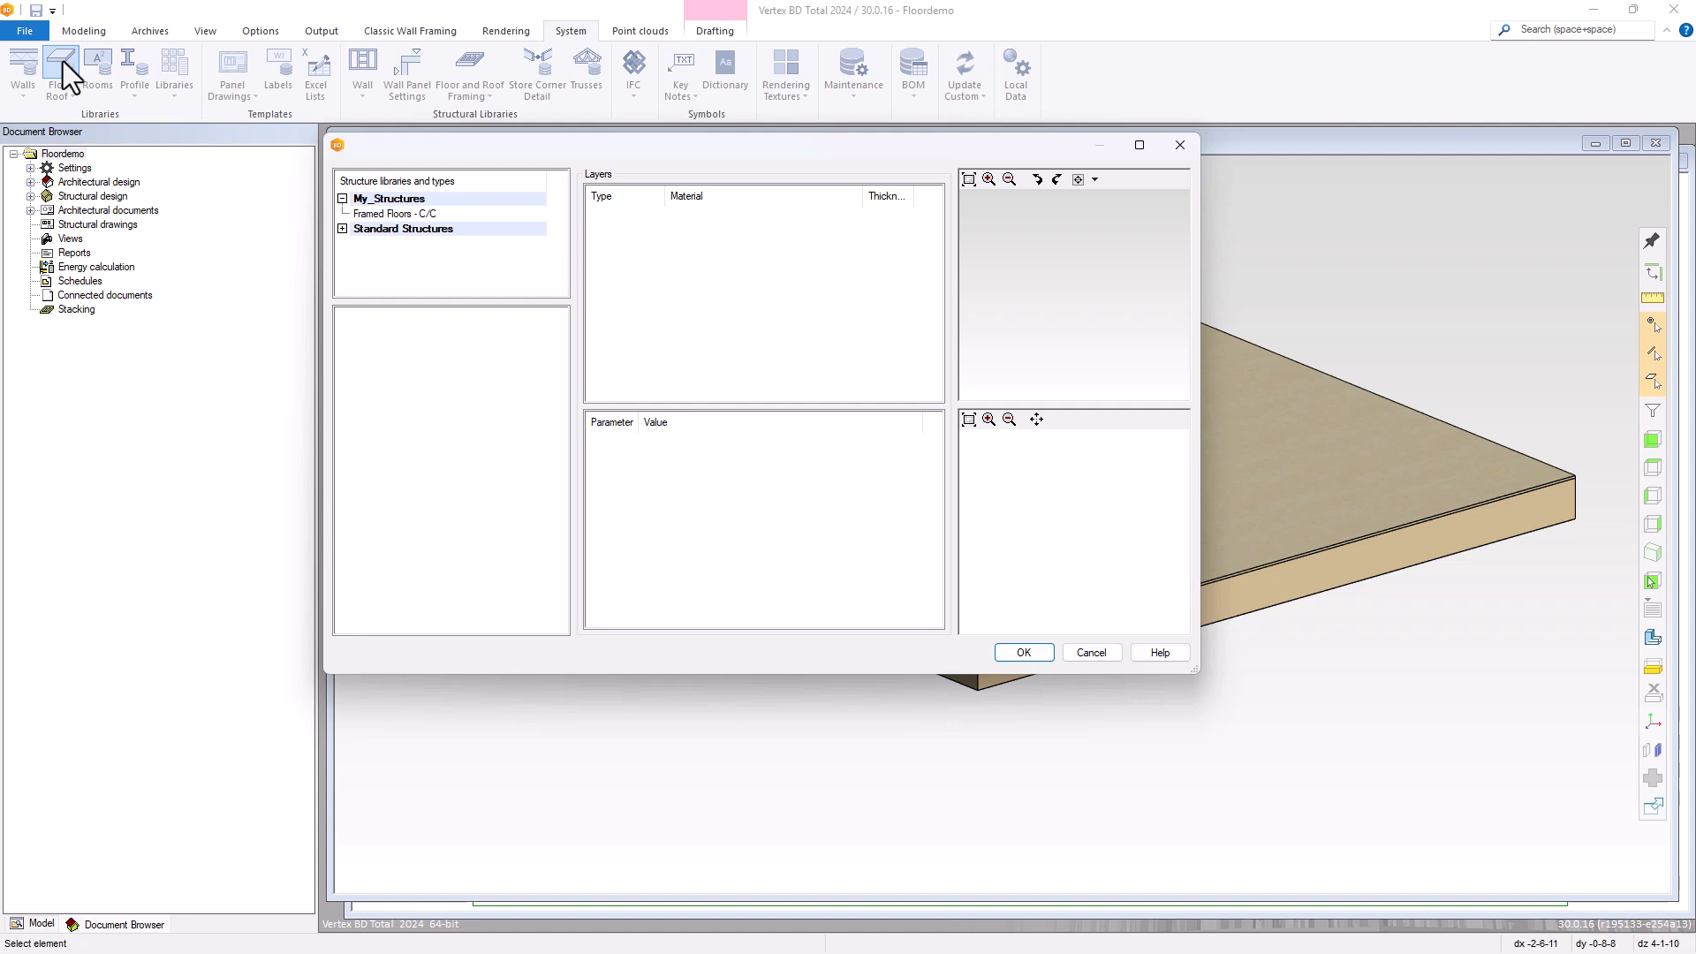
click(386, 215)
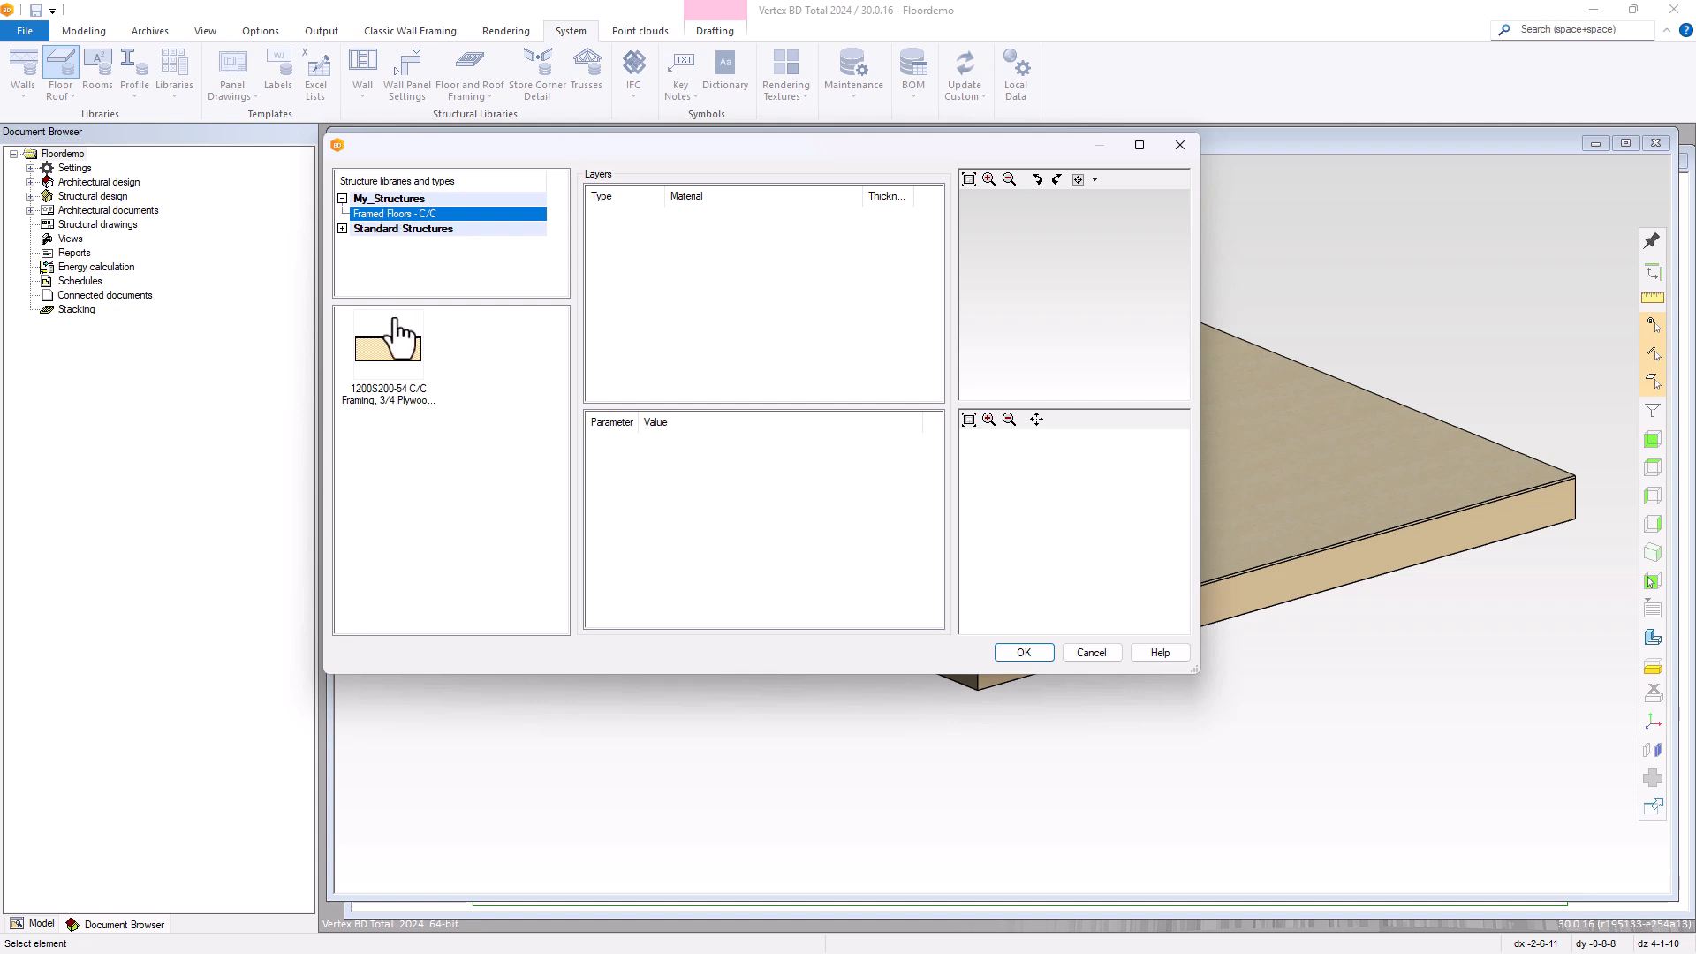
click(399, 358)
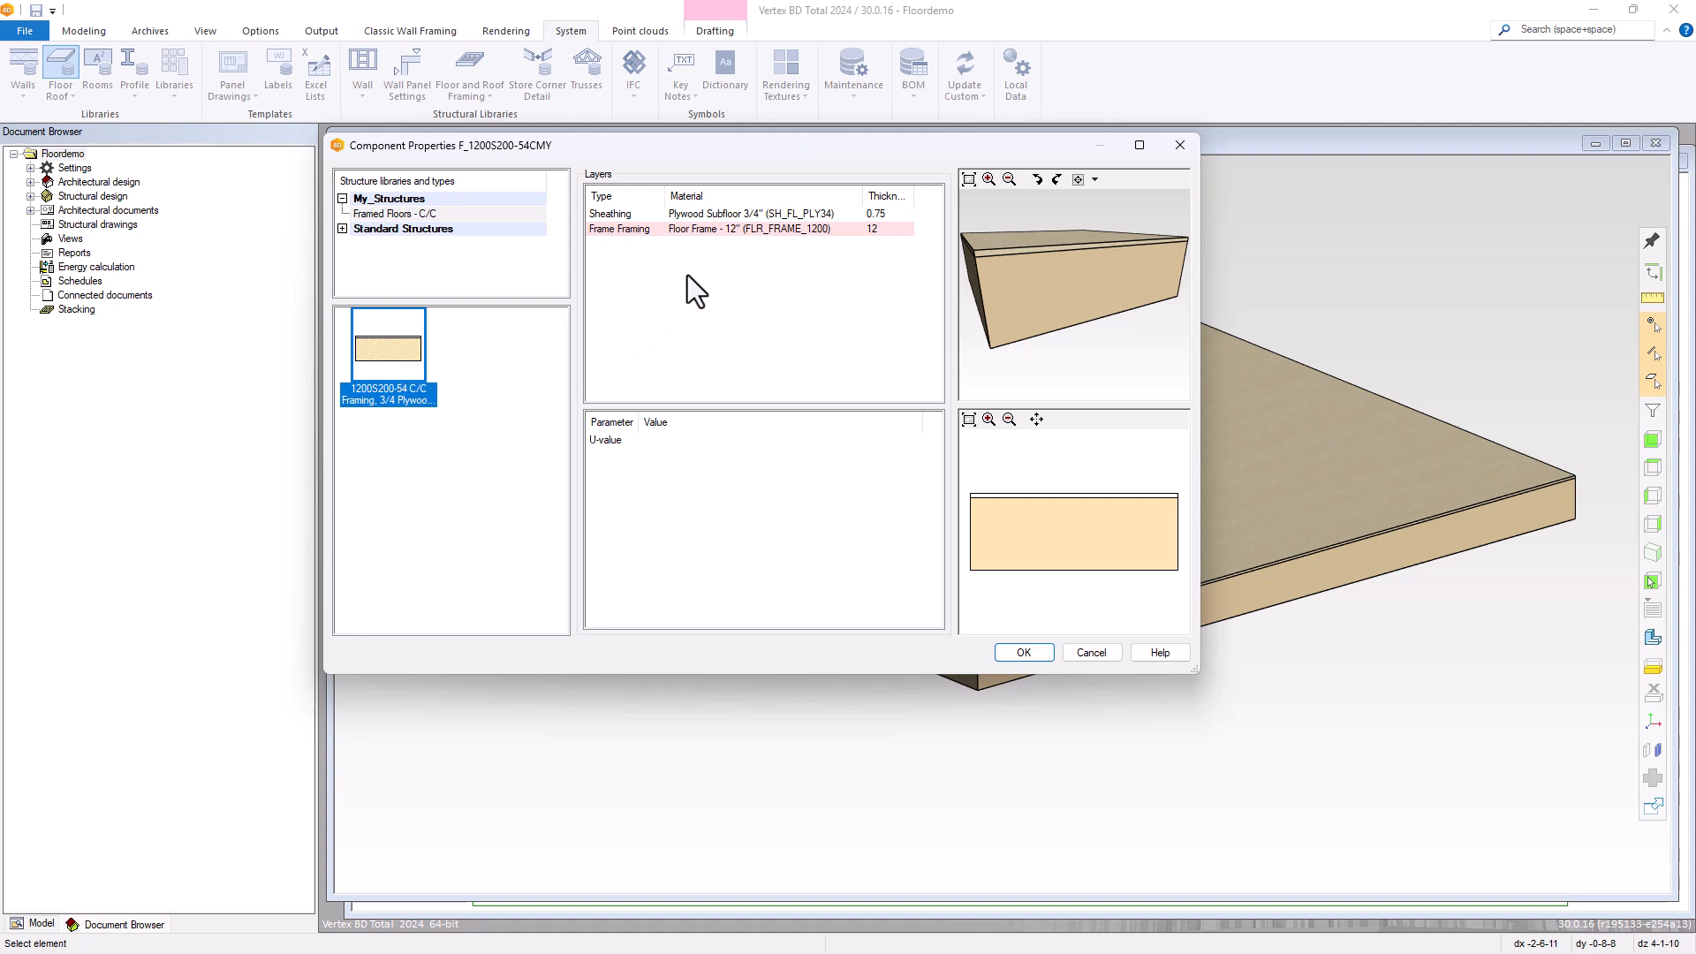
Insert a new layer above the Plywood Subfloor 3/4" sheathing and set its type to Frame Solid Frame.
click(779, 216)
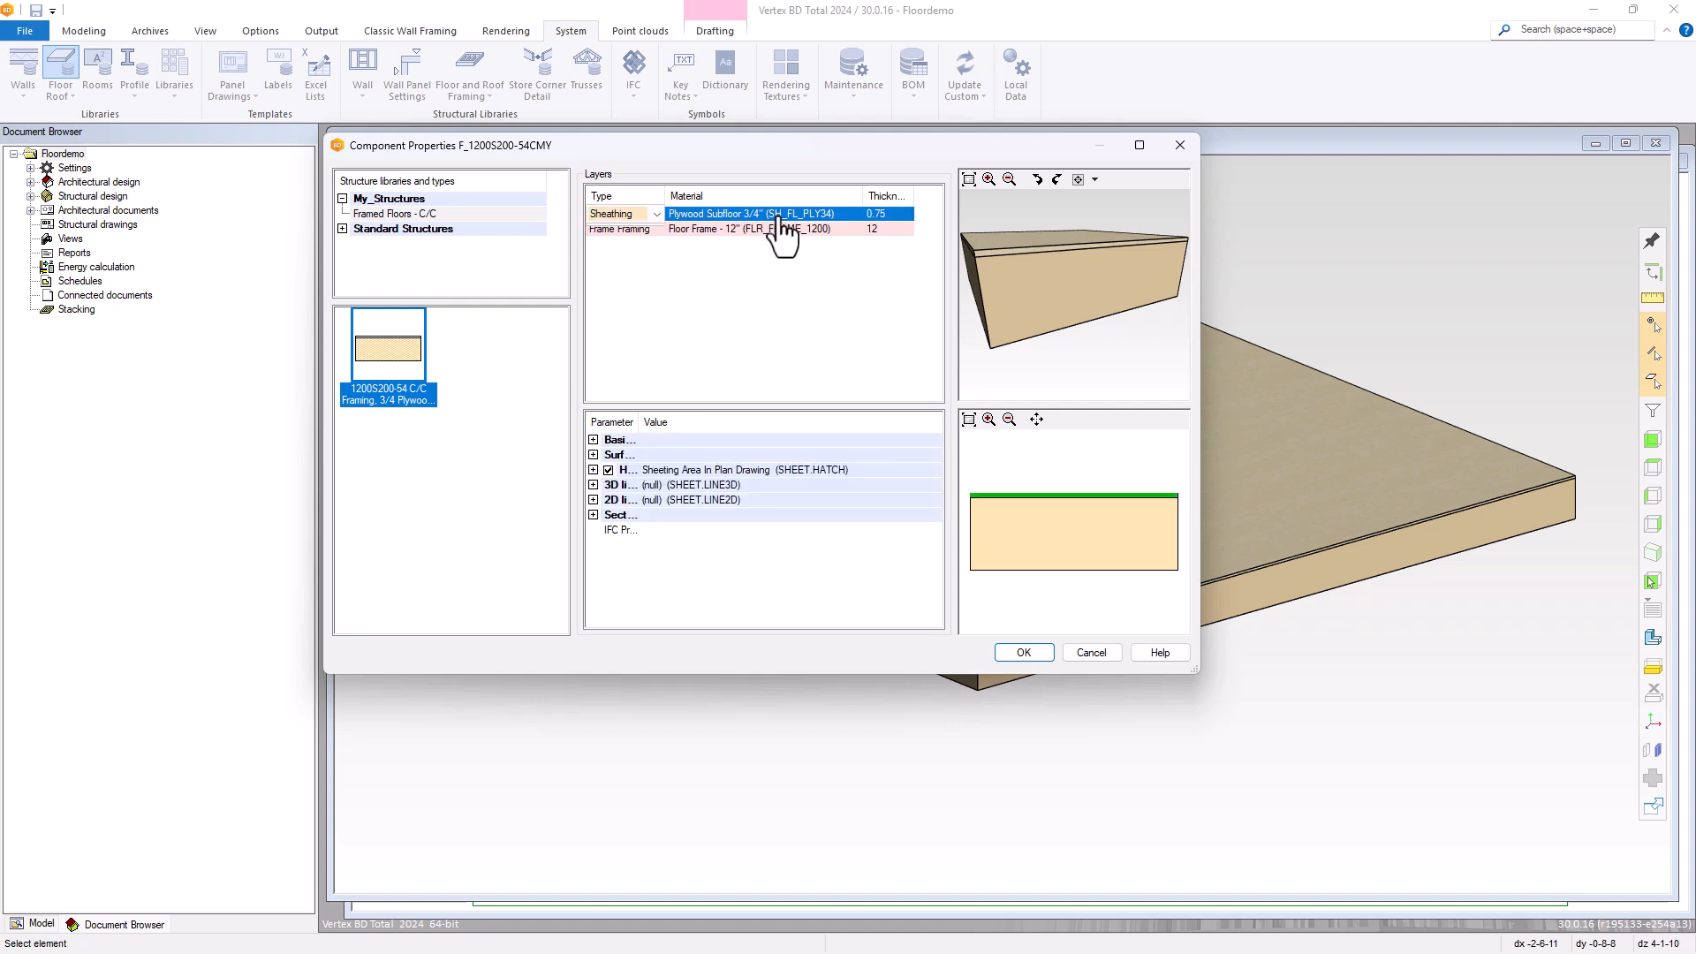
right_click(778, 216)
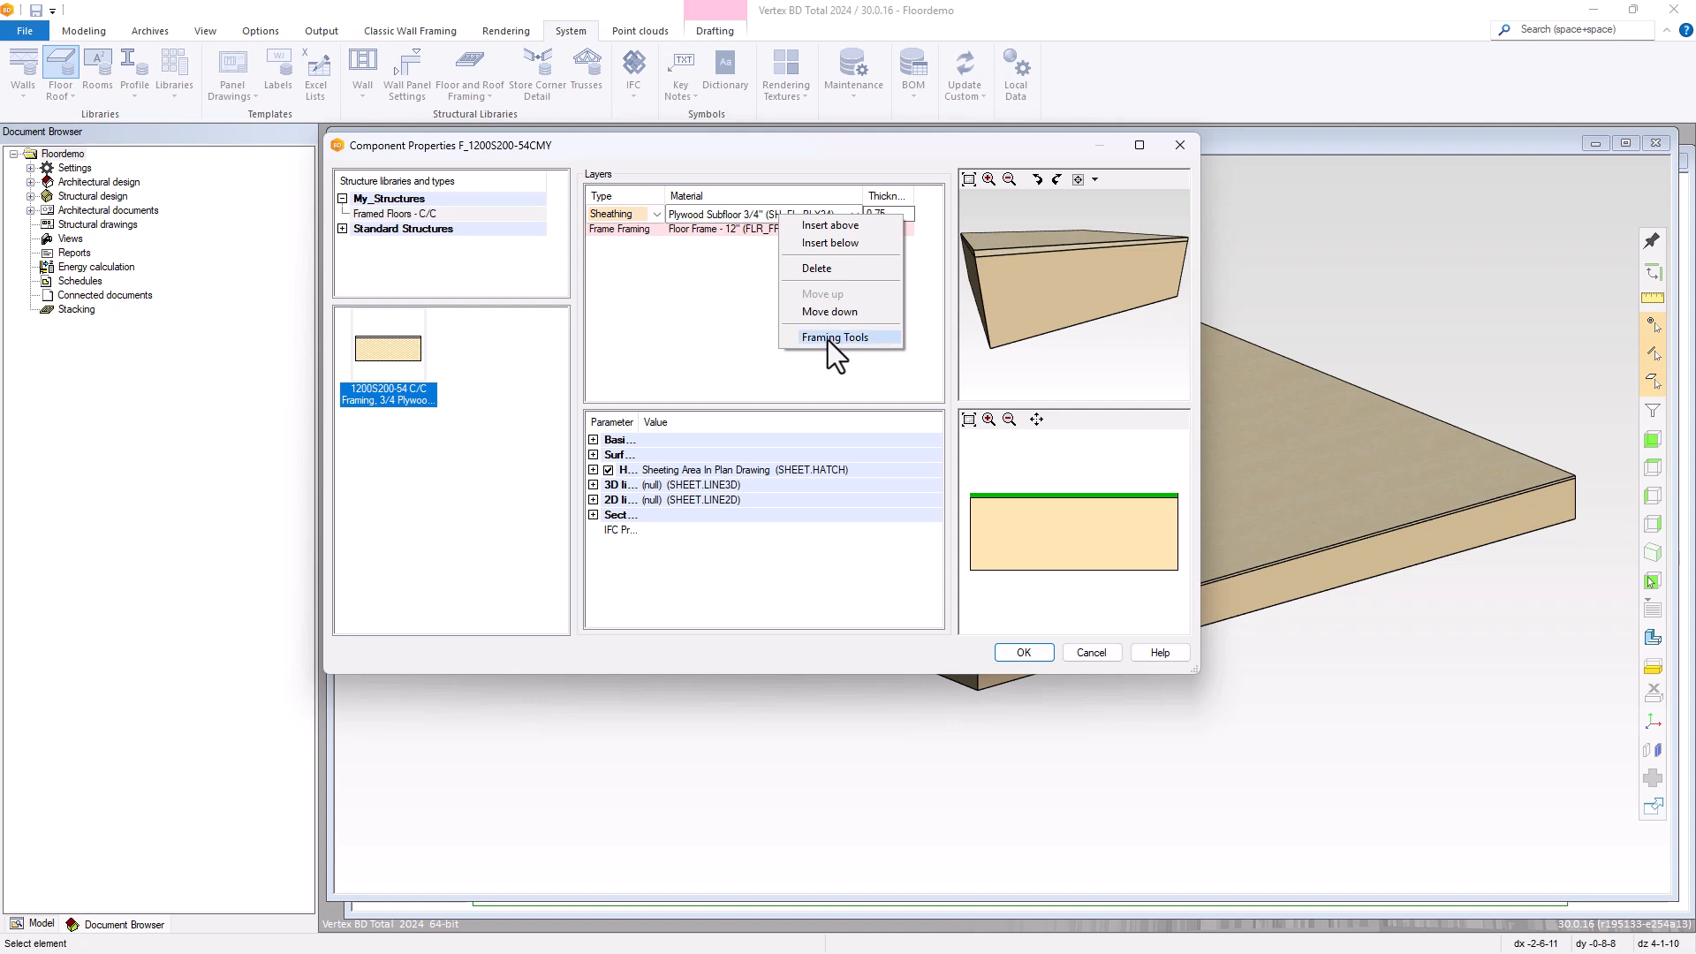
click(811, 227)
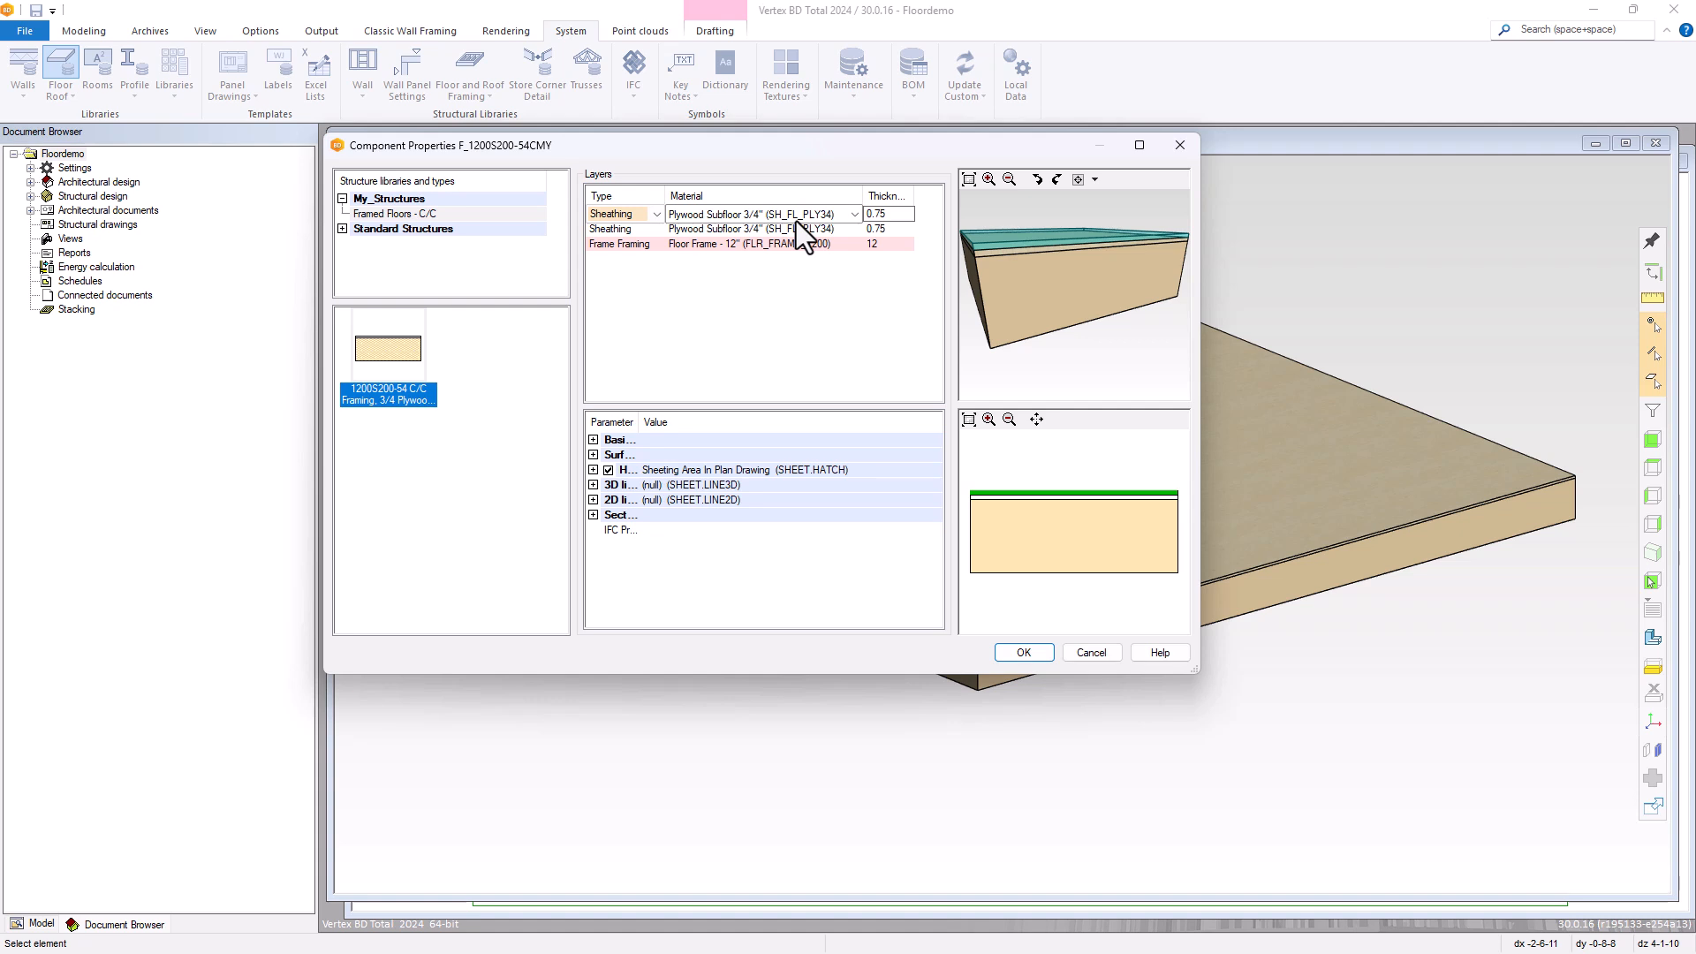
click(654, 214)
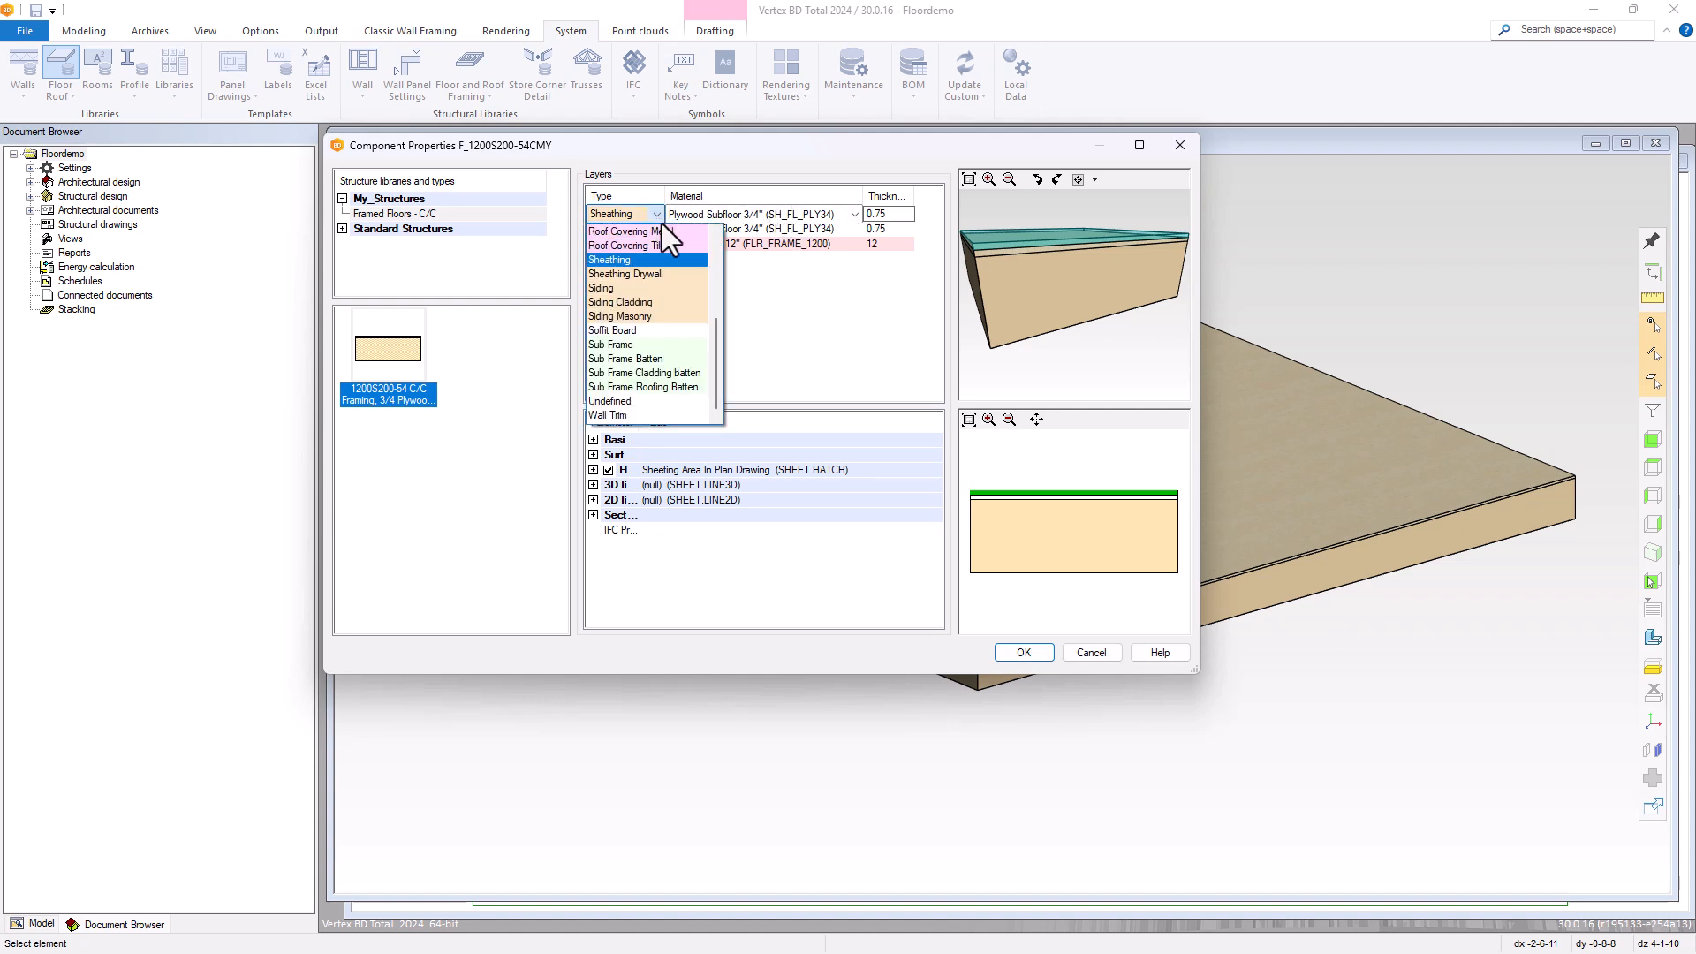
drag(718, 324, 714, 249)
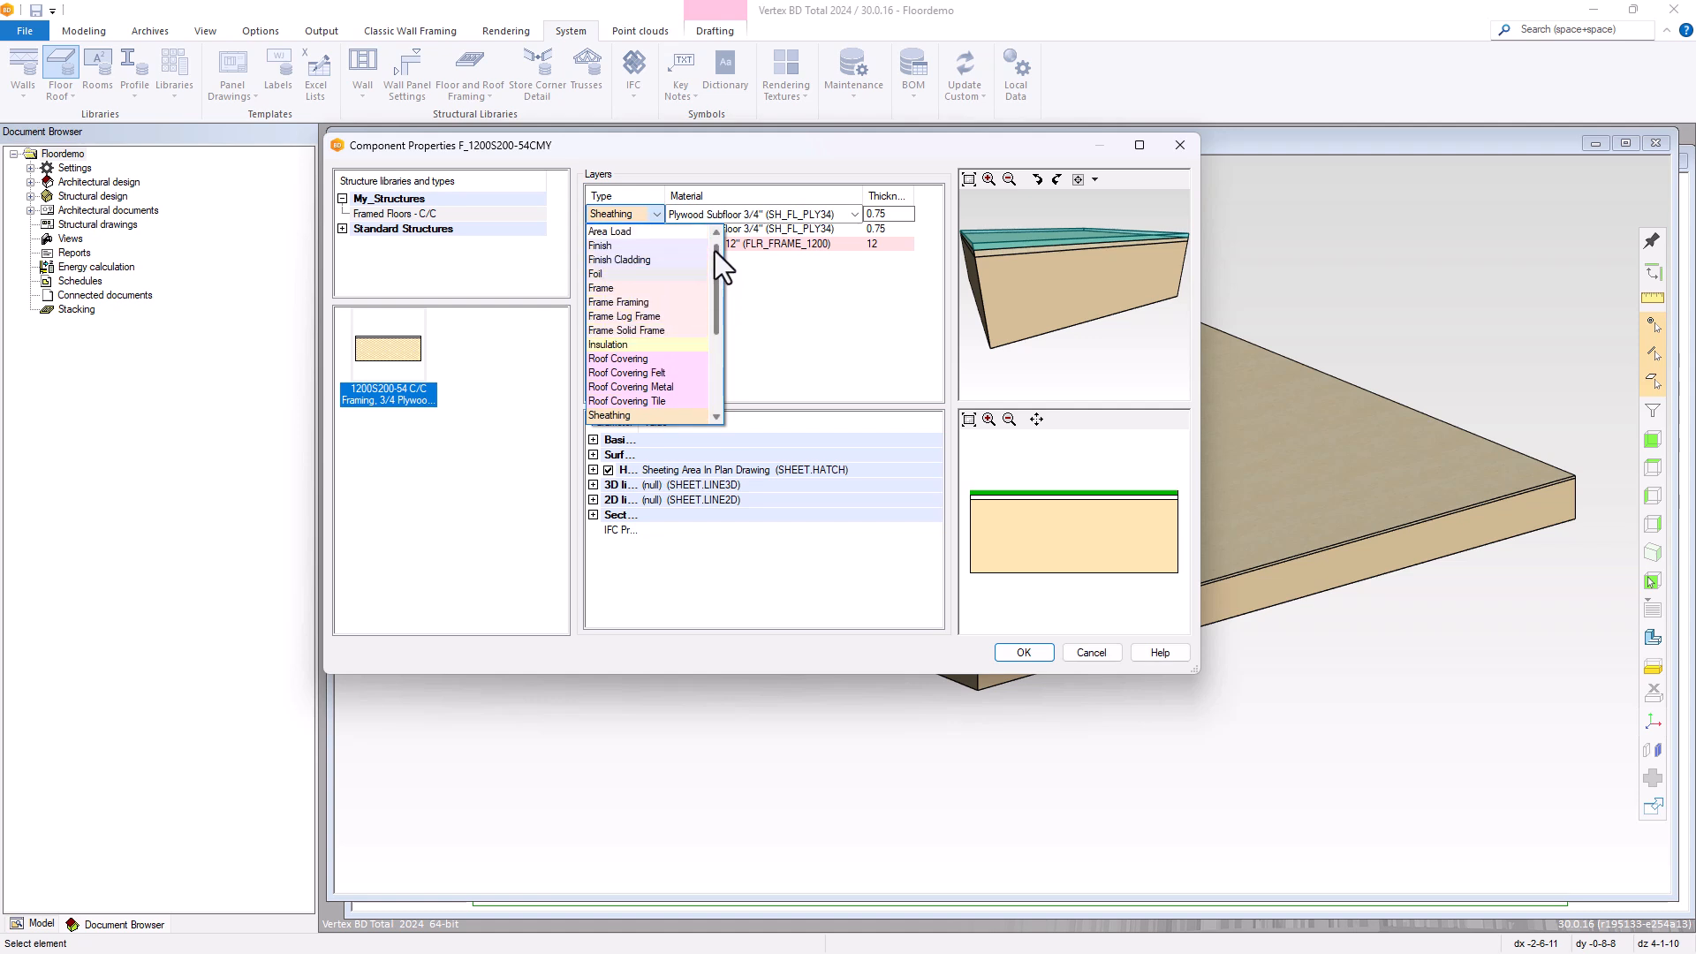
click(643, 330)
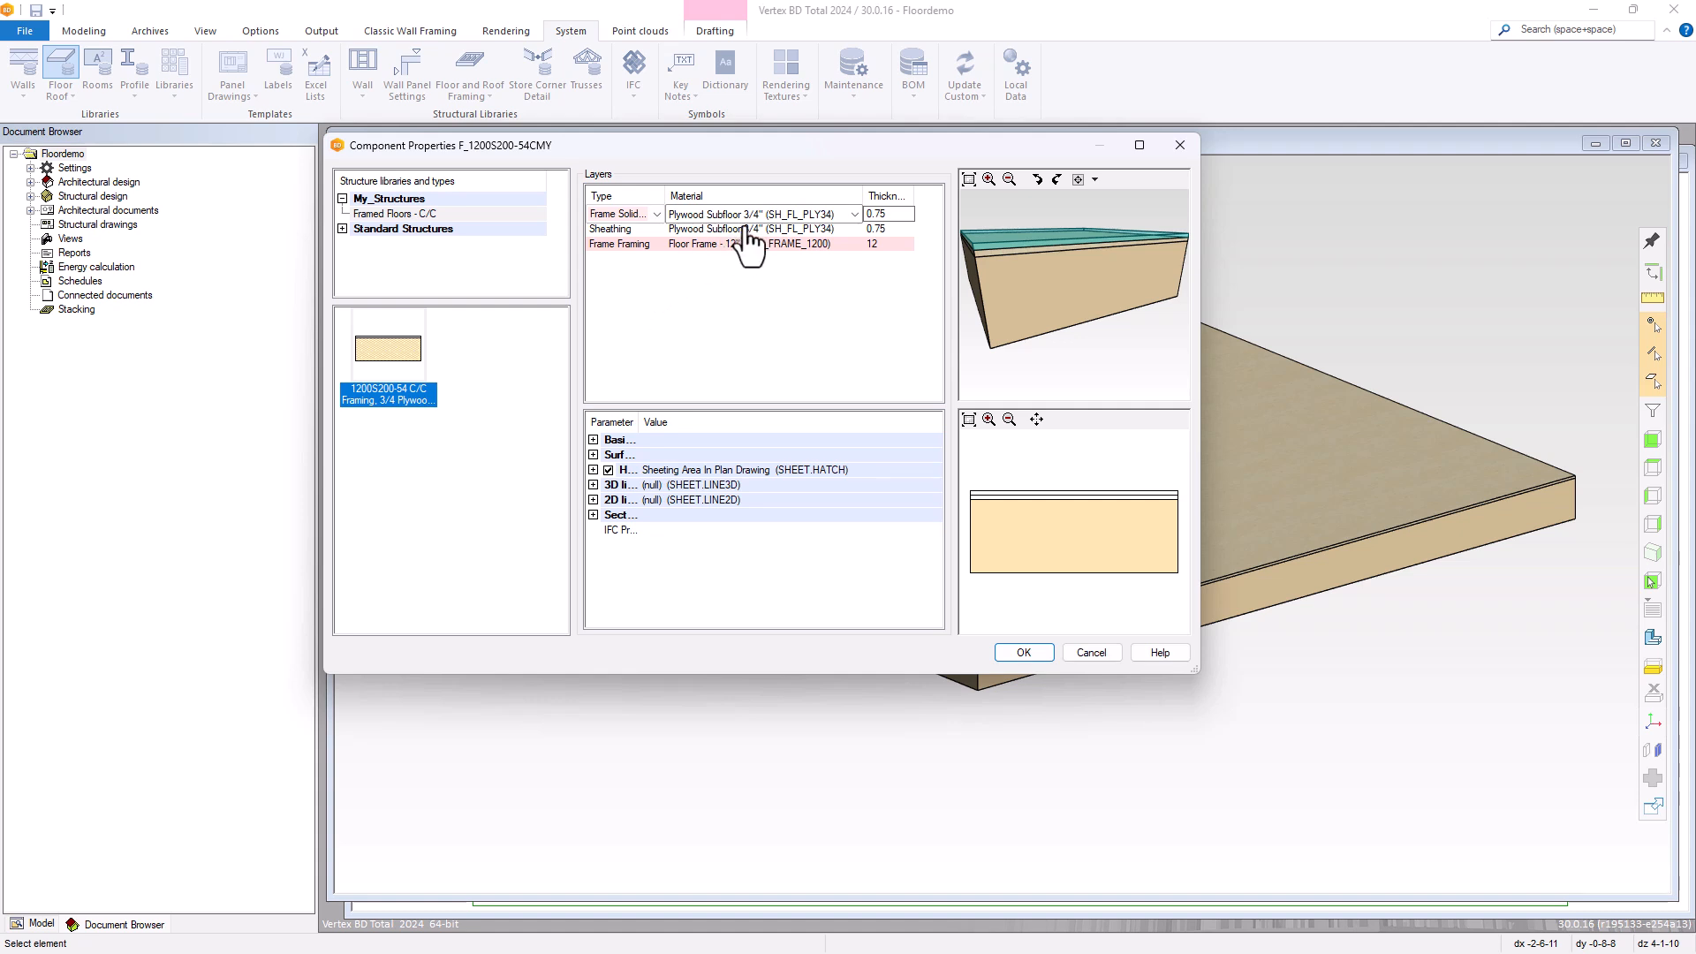
Assign the material LW Concrete 1-1/2" (LW_CONC_150) to the new layer and accept the floor structure.
click(855, 215)
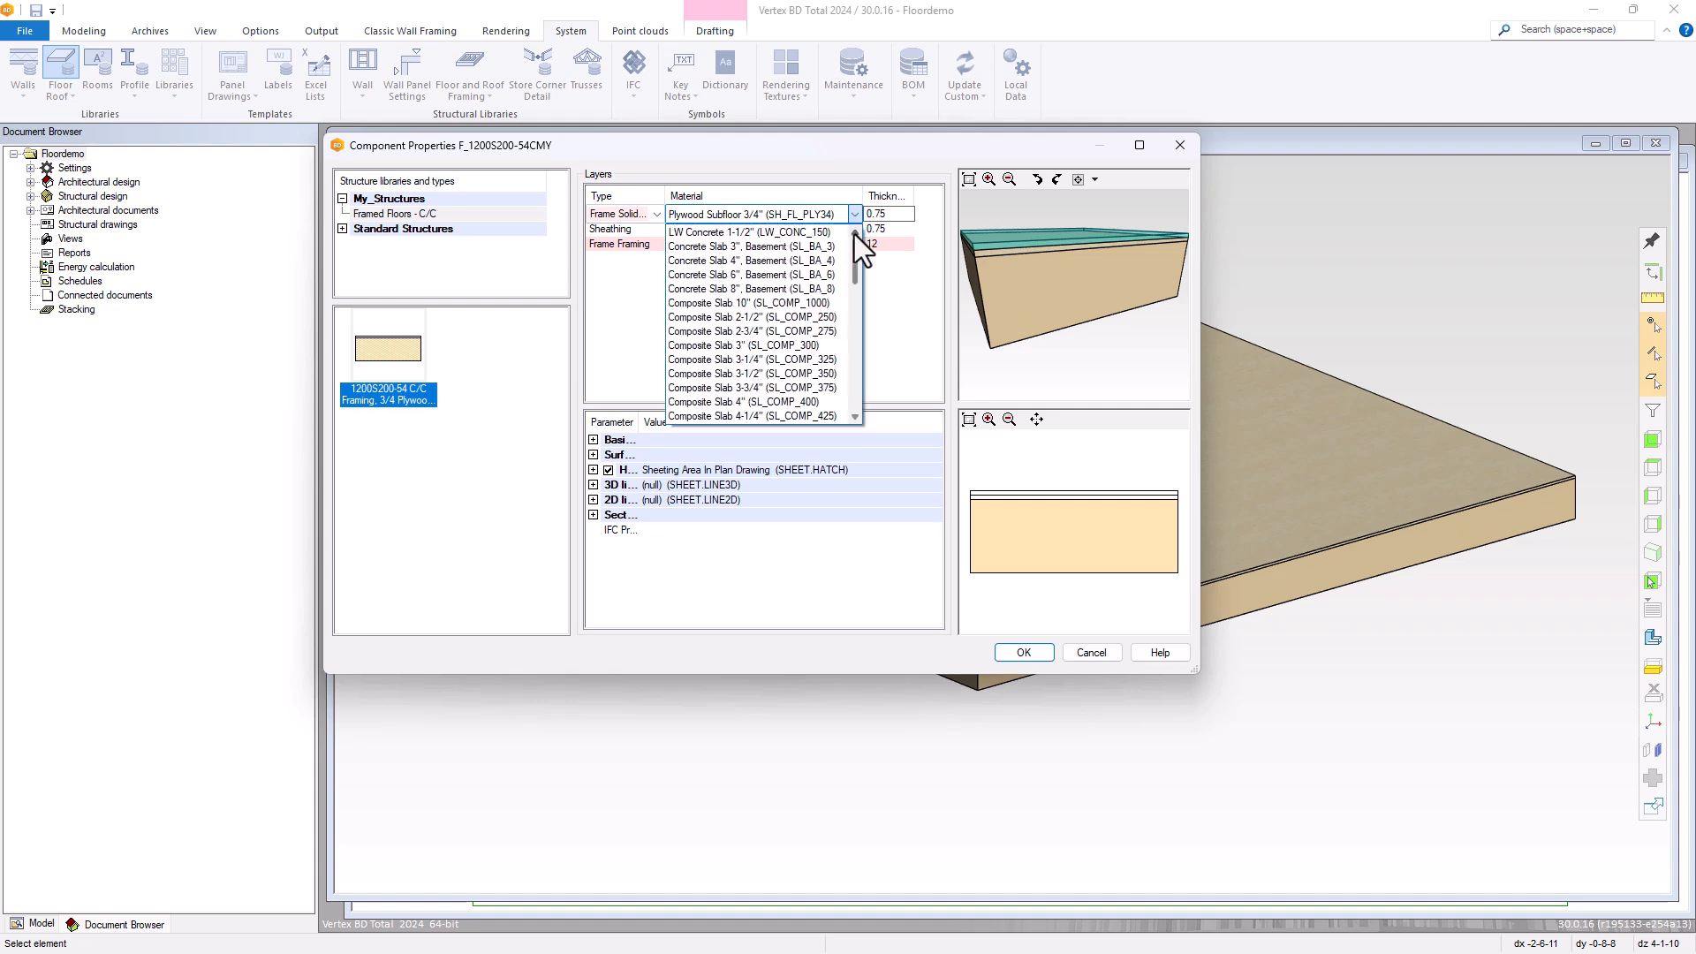
click(793, 231)
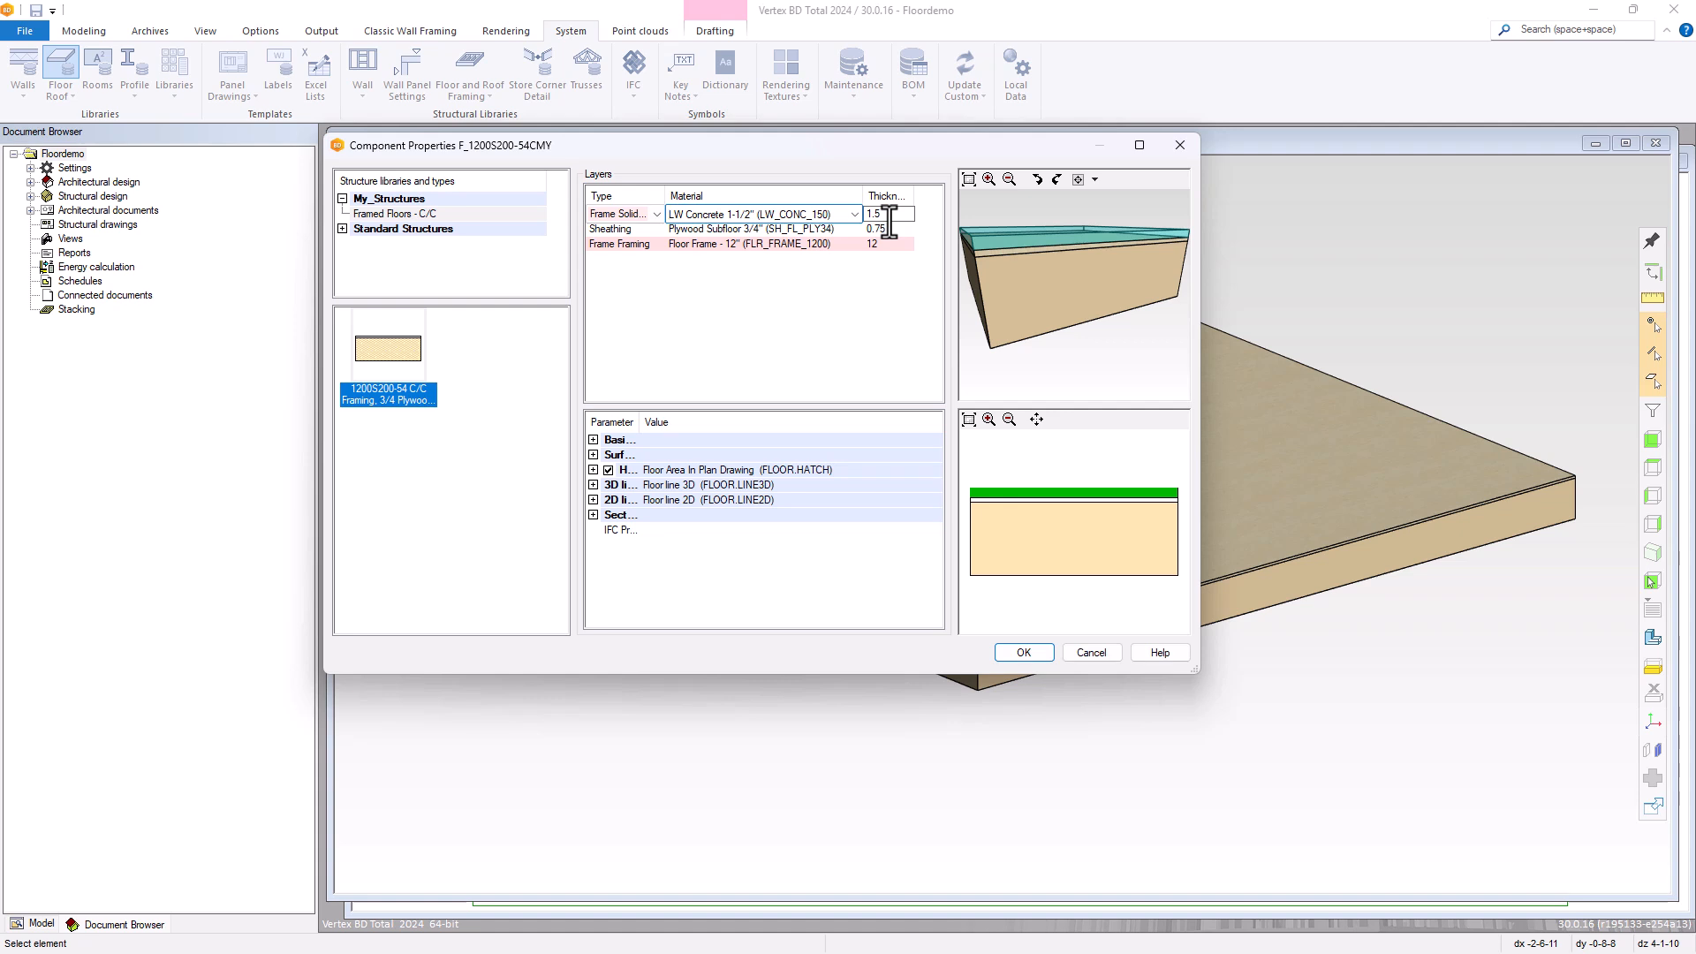
click(892, 305)
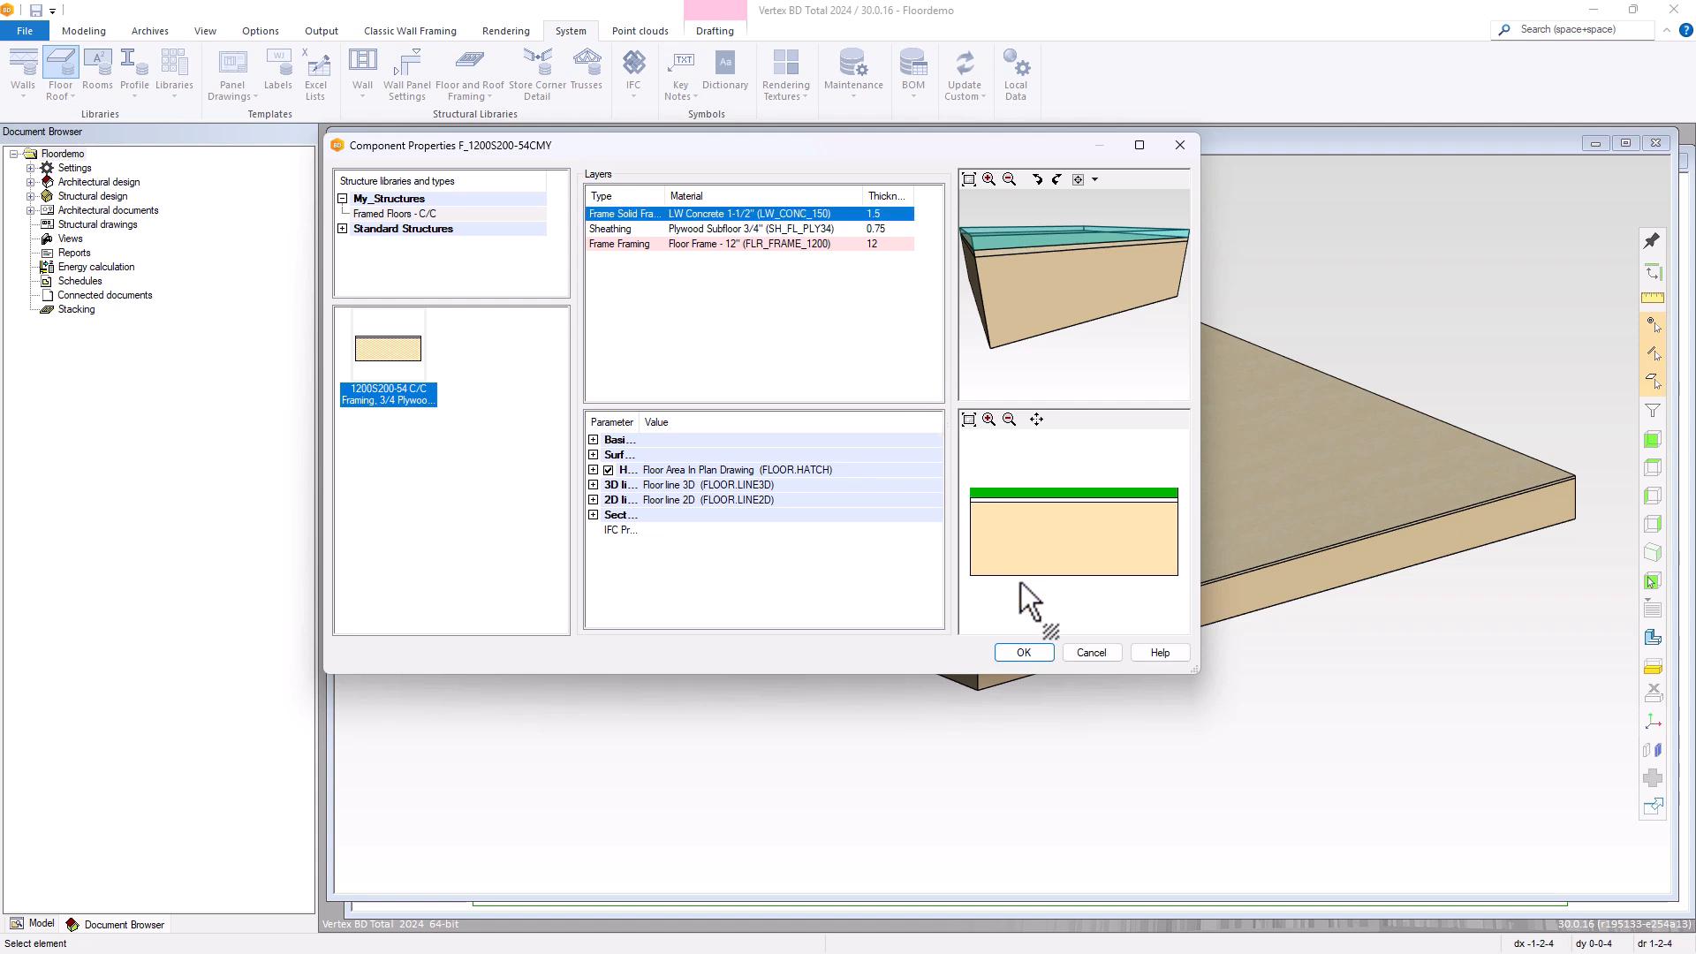
click(1025, 654)
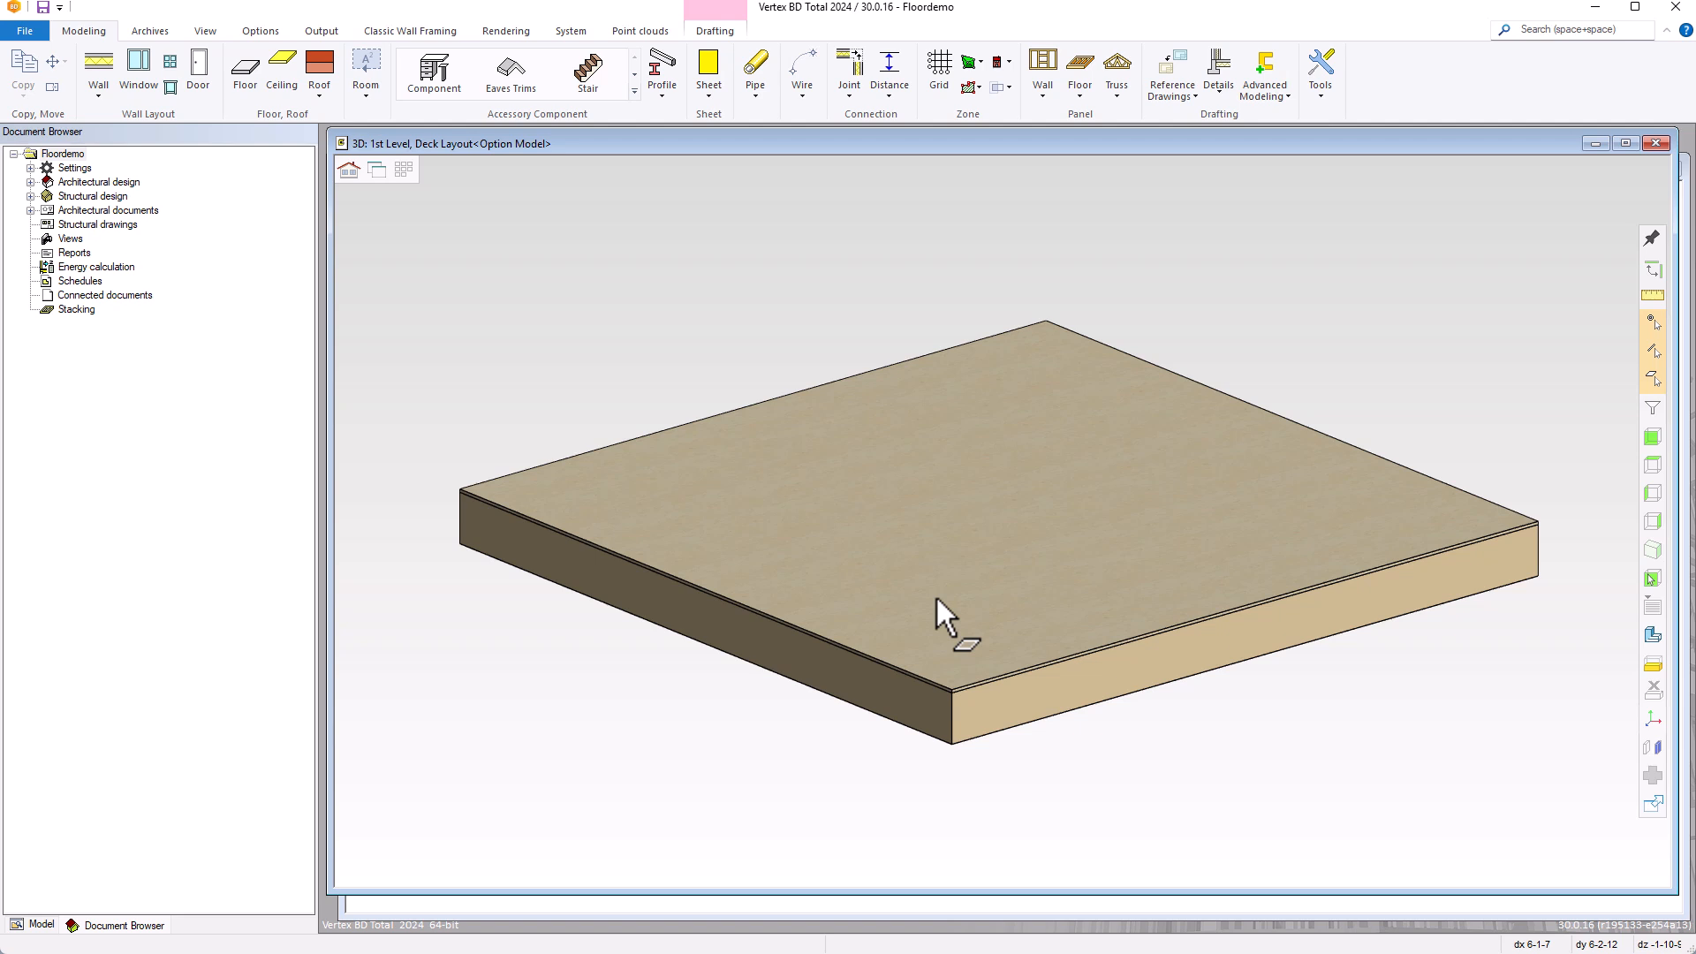
Open the floor and roof framing assembly library and load the FC_1200S200-54 assembly from its browse list.
click(571, 32)
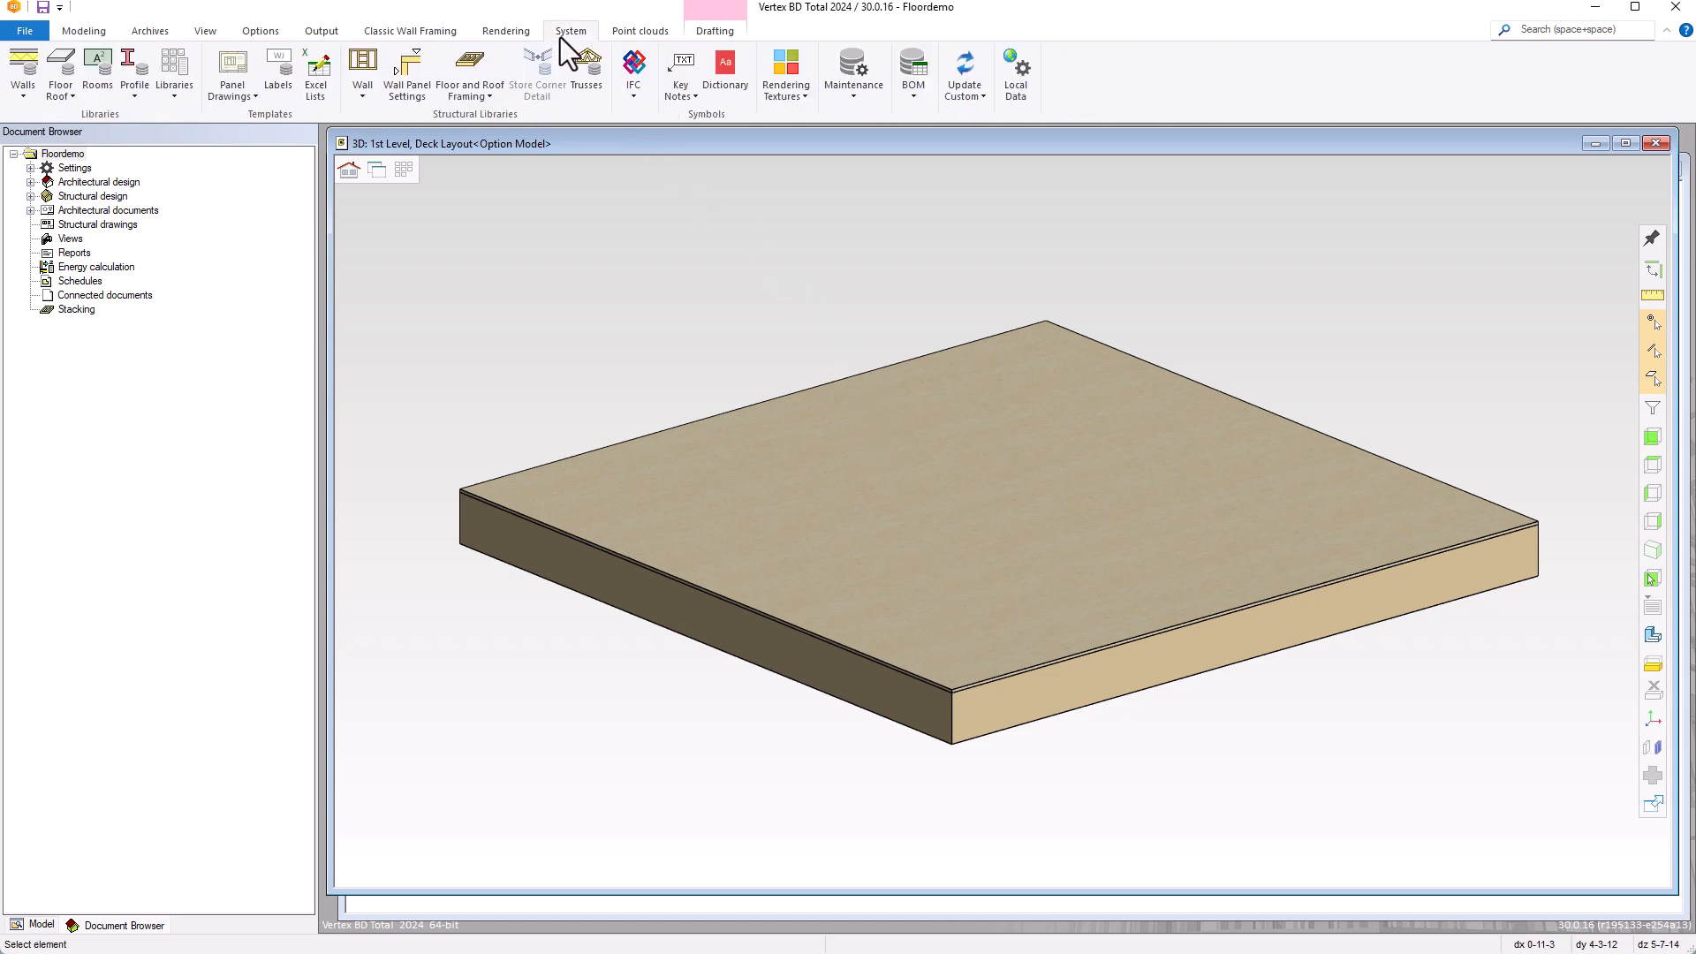
click(462, 72)
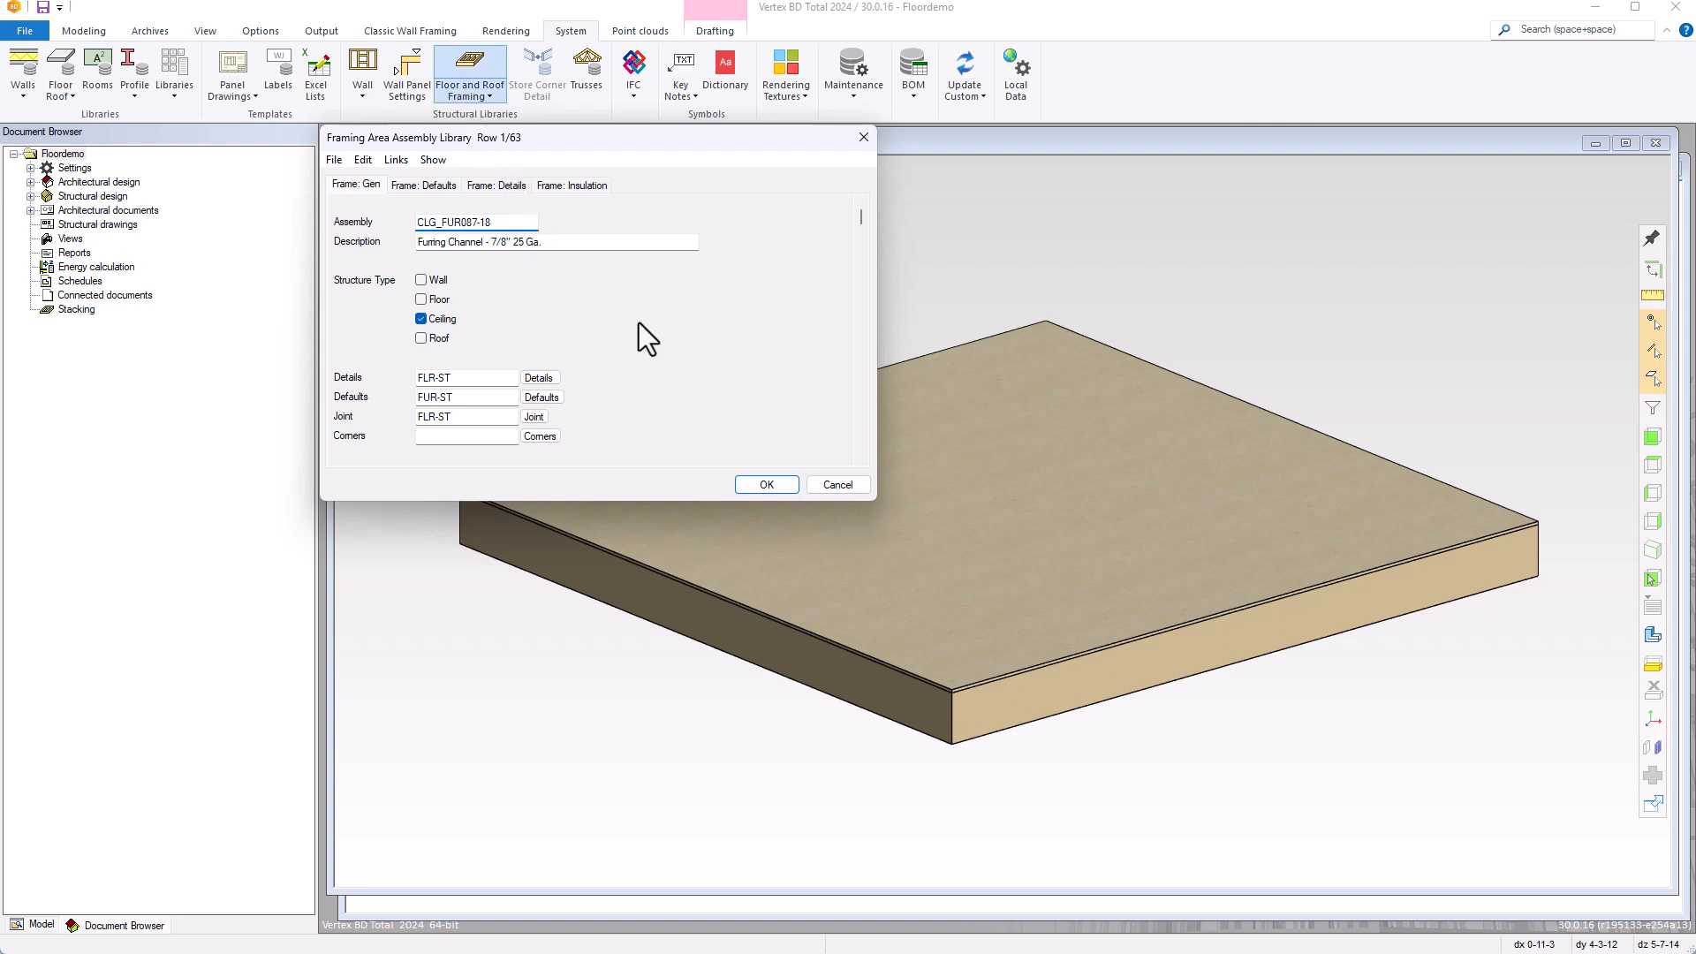
click(864, 460)
click(862, 460)
click(861, 458)
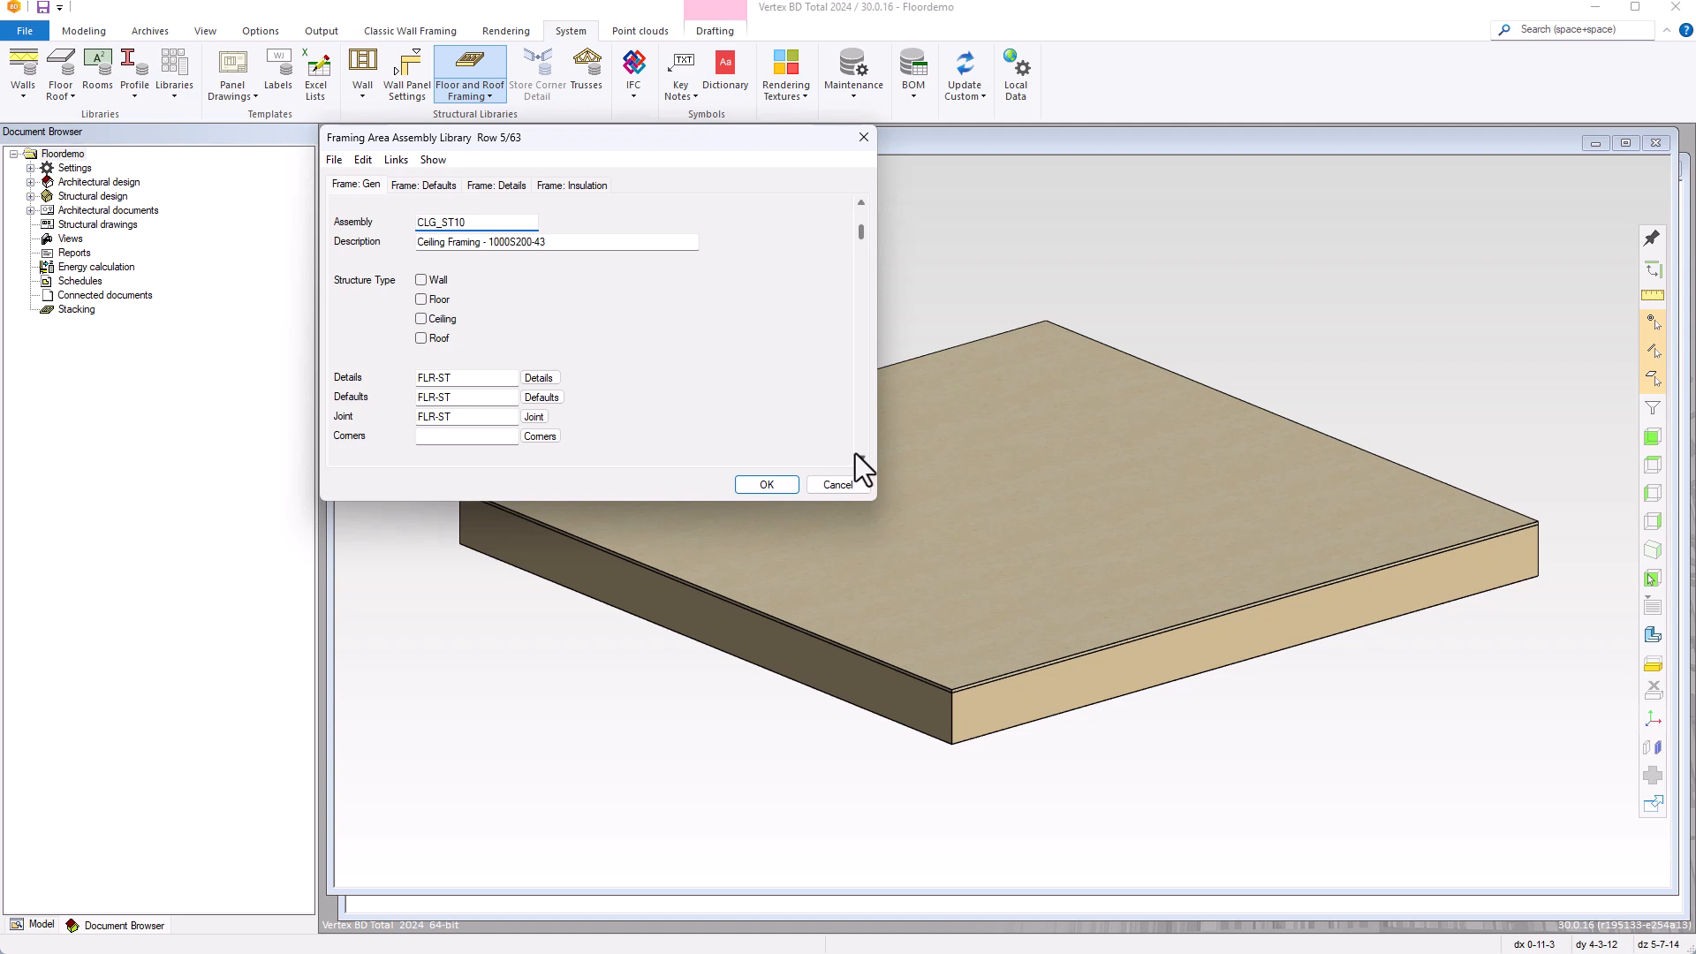
click(433, 160)
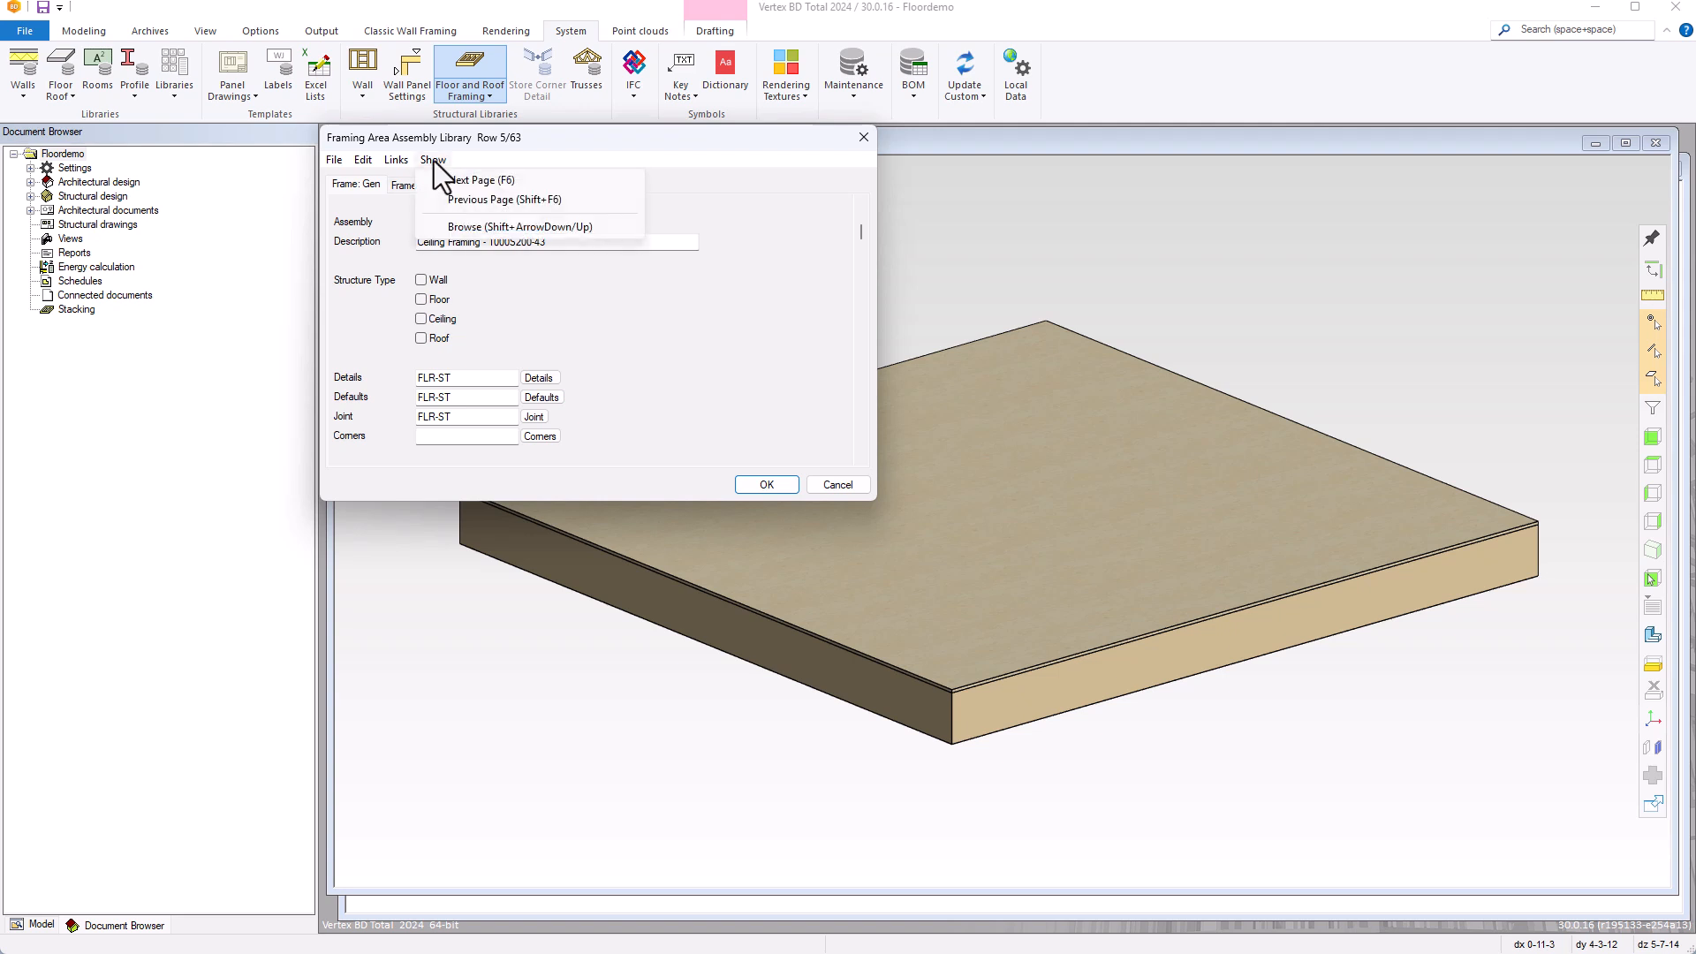
click(473, 228)
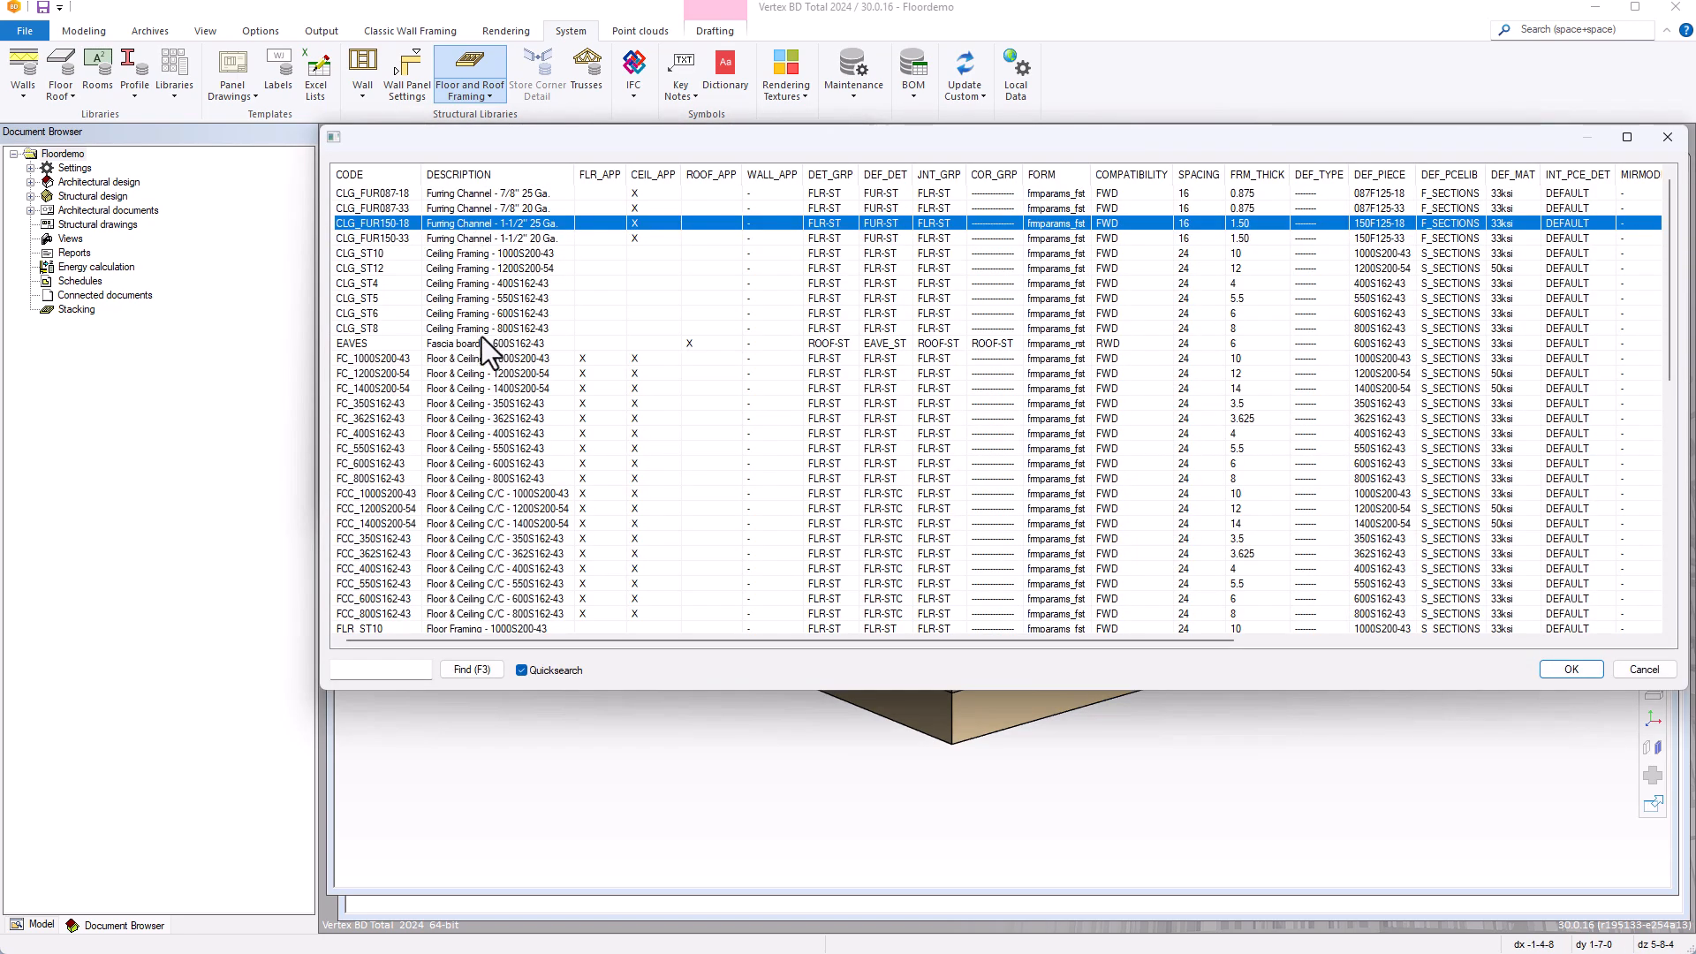
scroll(481, 337, down, 1)
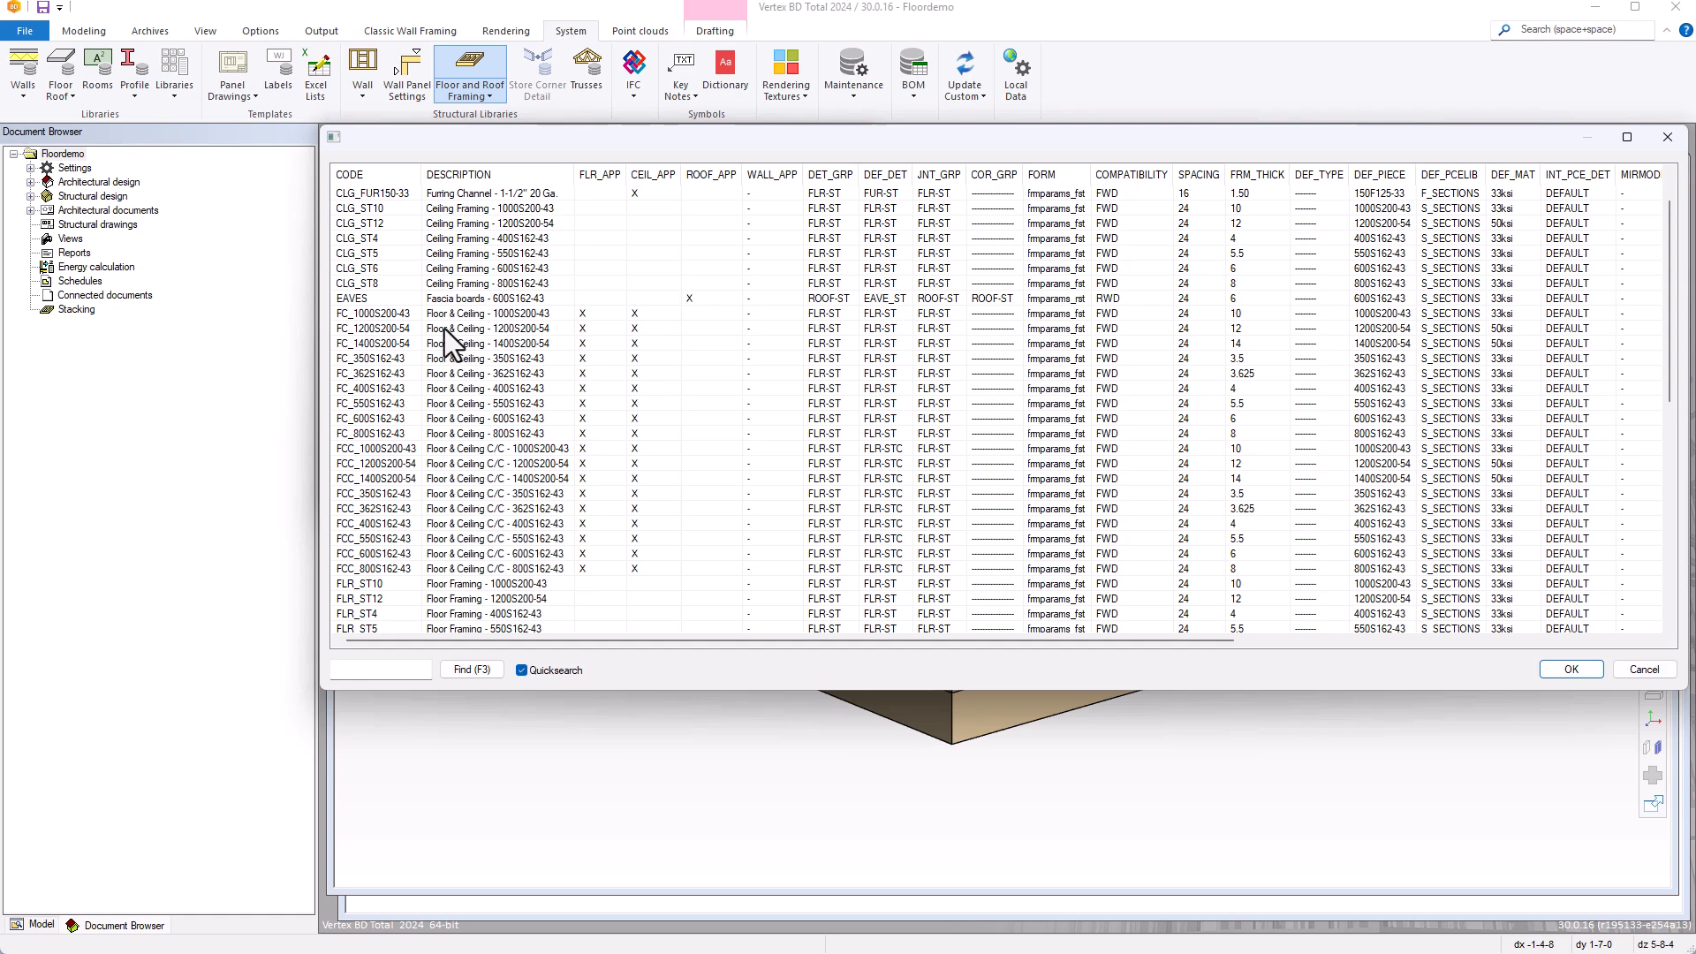
click(394, 330)
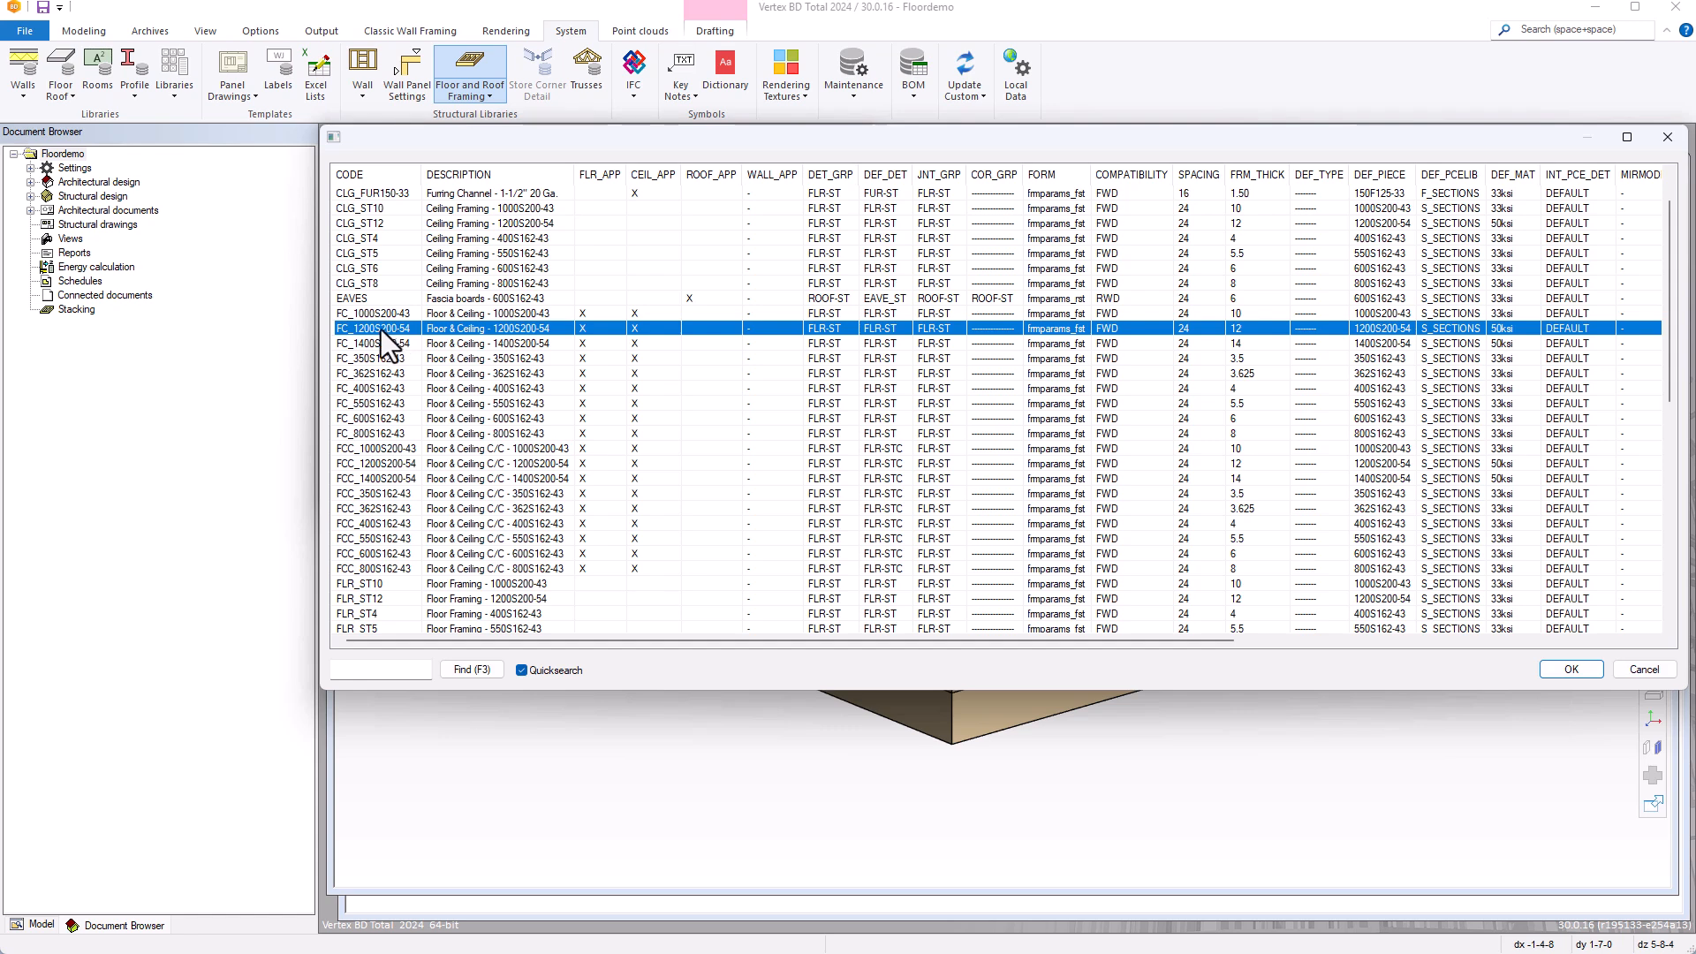
click(1588, 670)
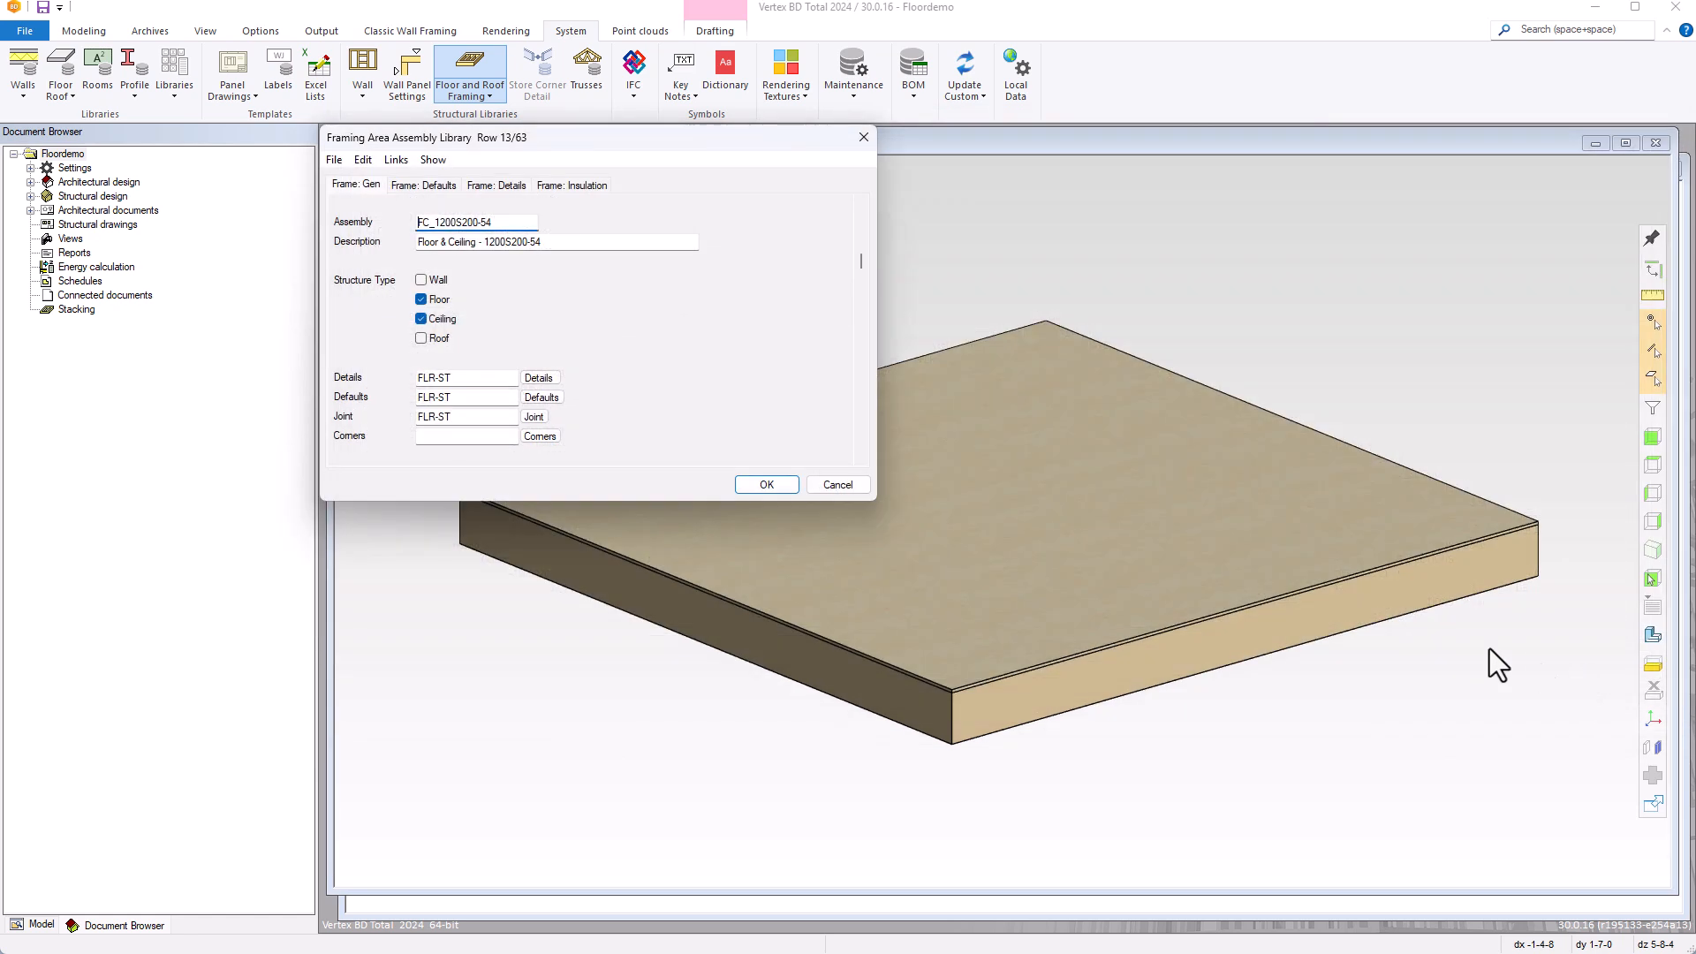
Copy the FC_1200S200-54 assembly row and name the copy FC_1200S200-54LWC.
key(Tab)
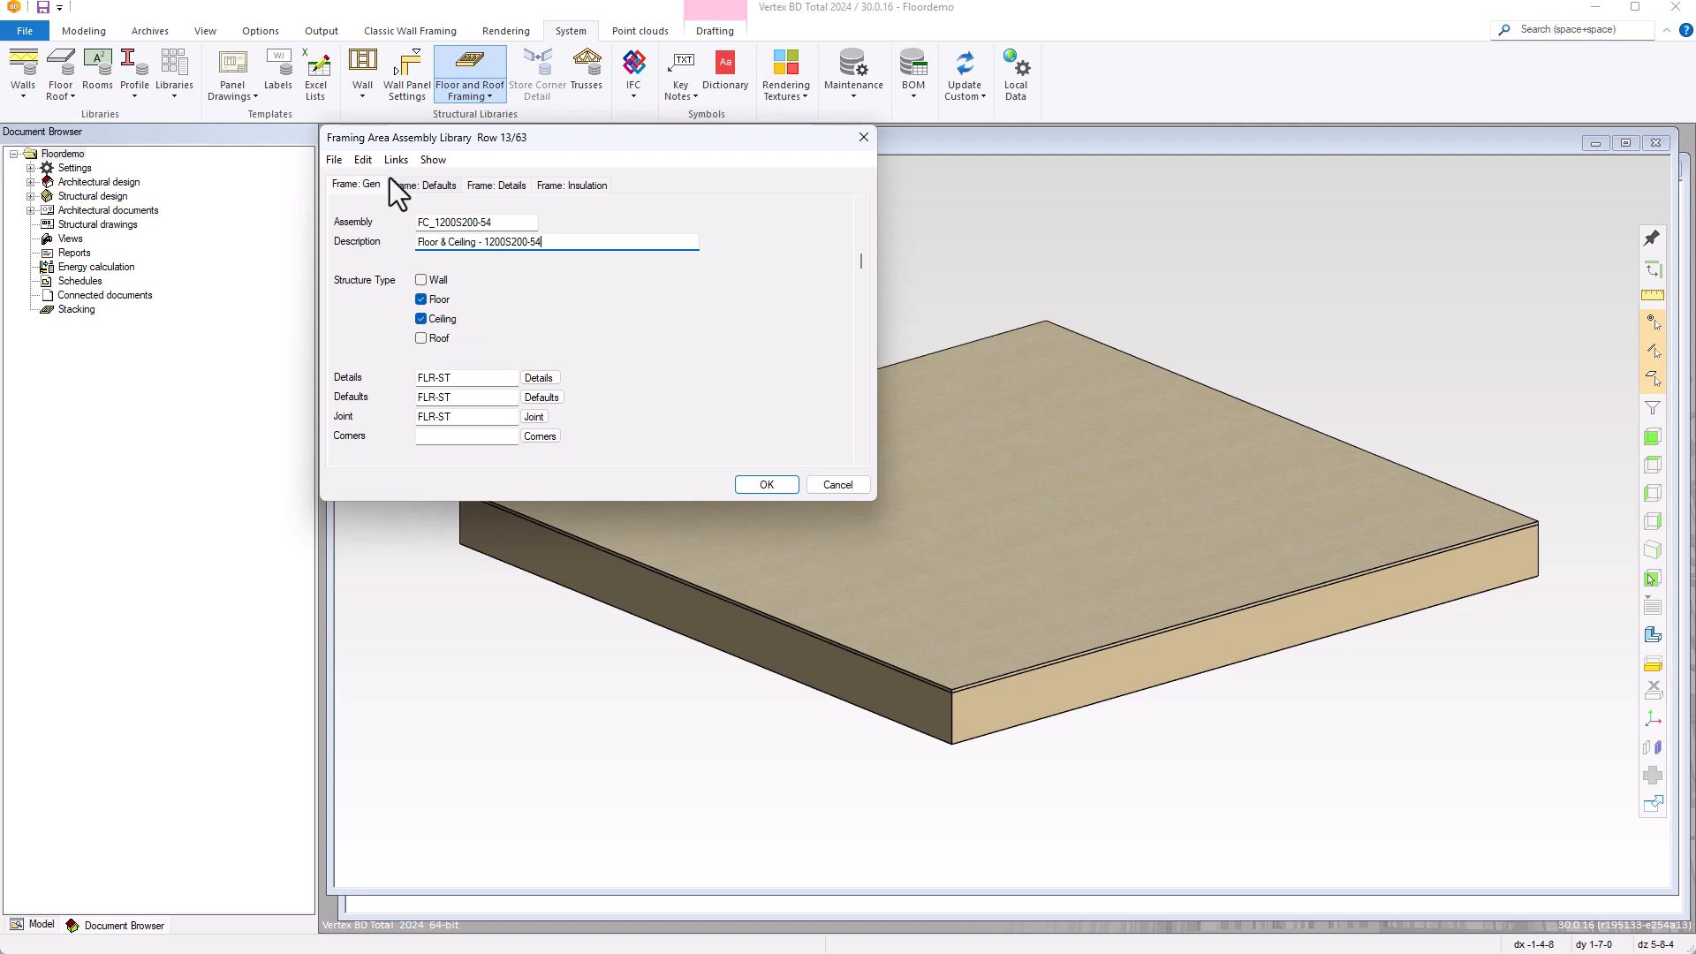
click(363, 161)
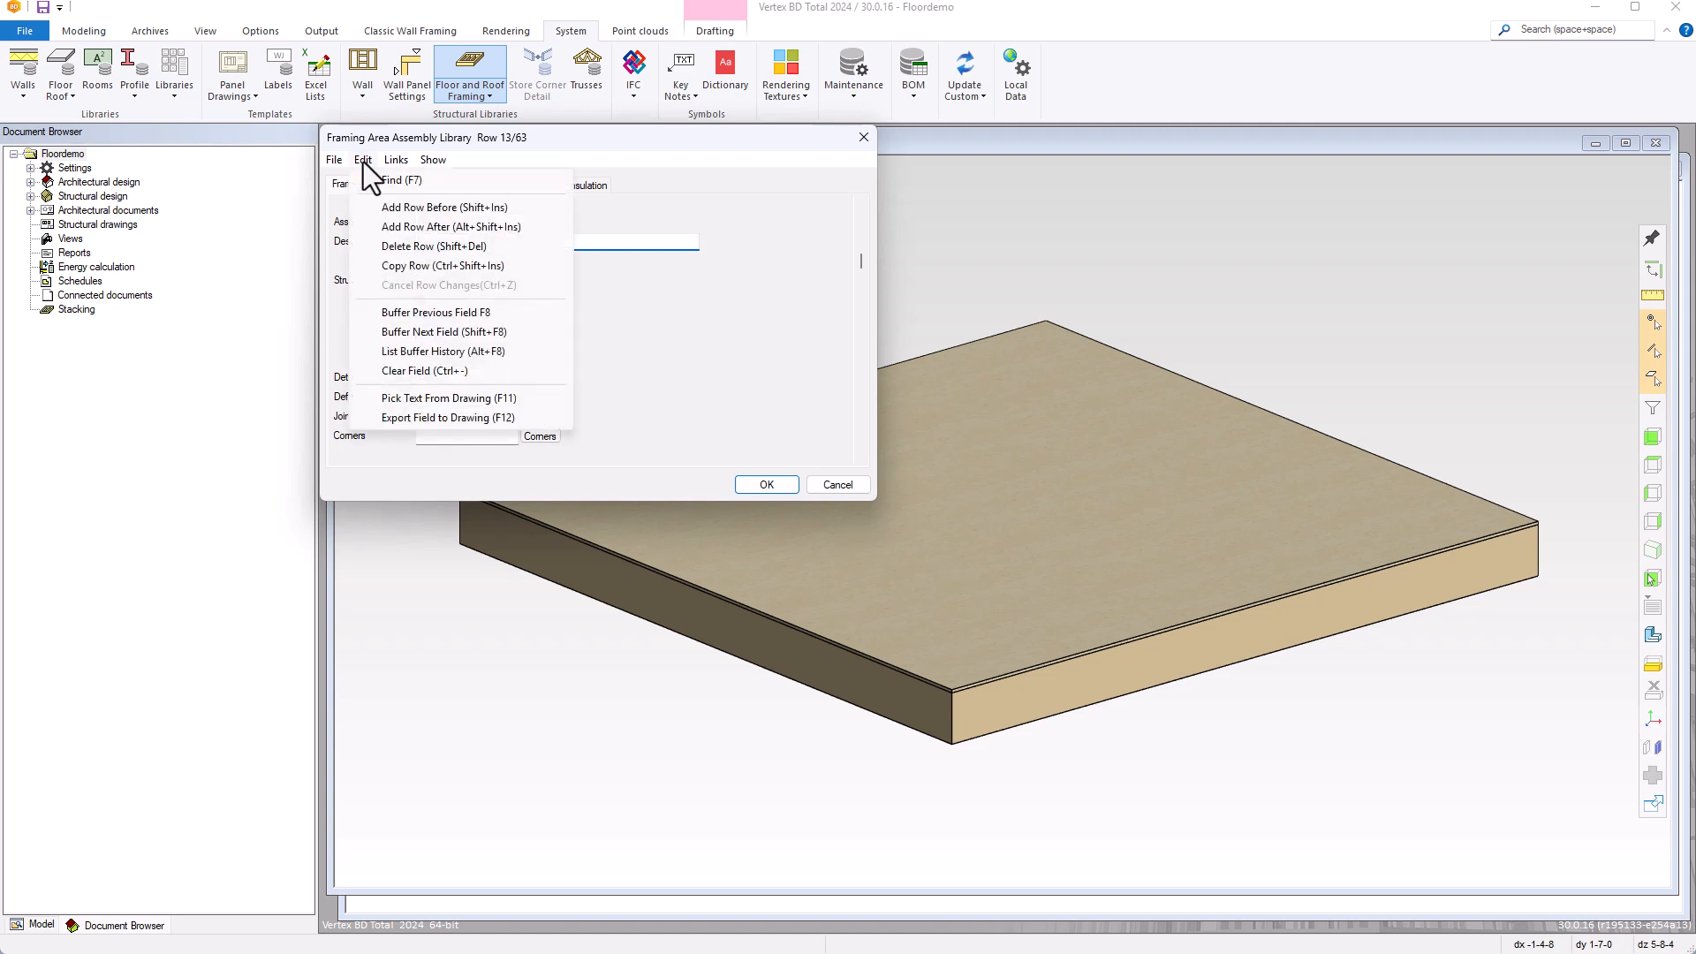
click(414, 267)
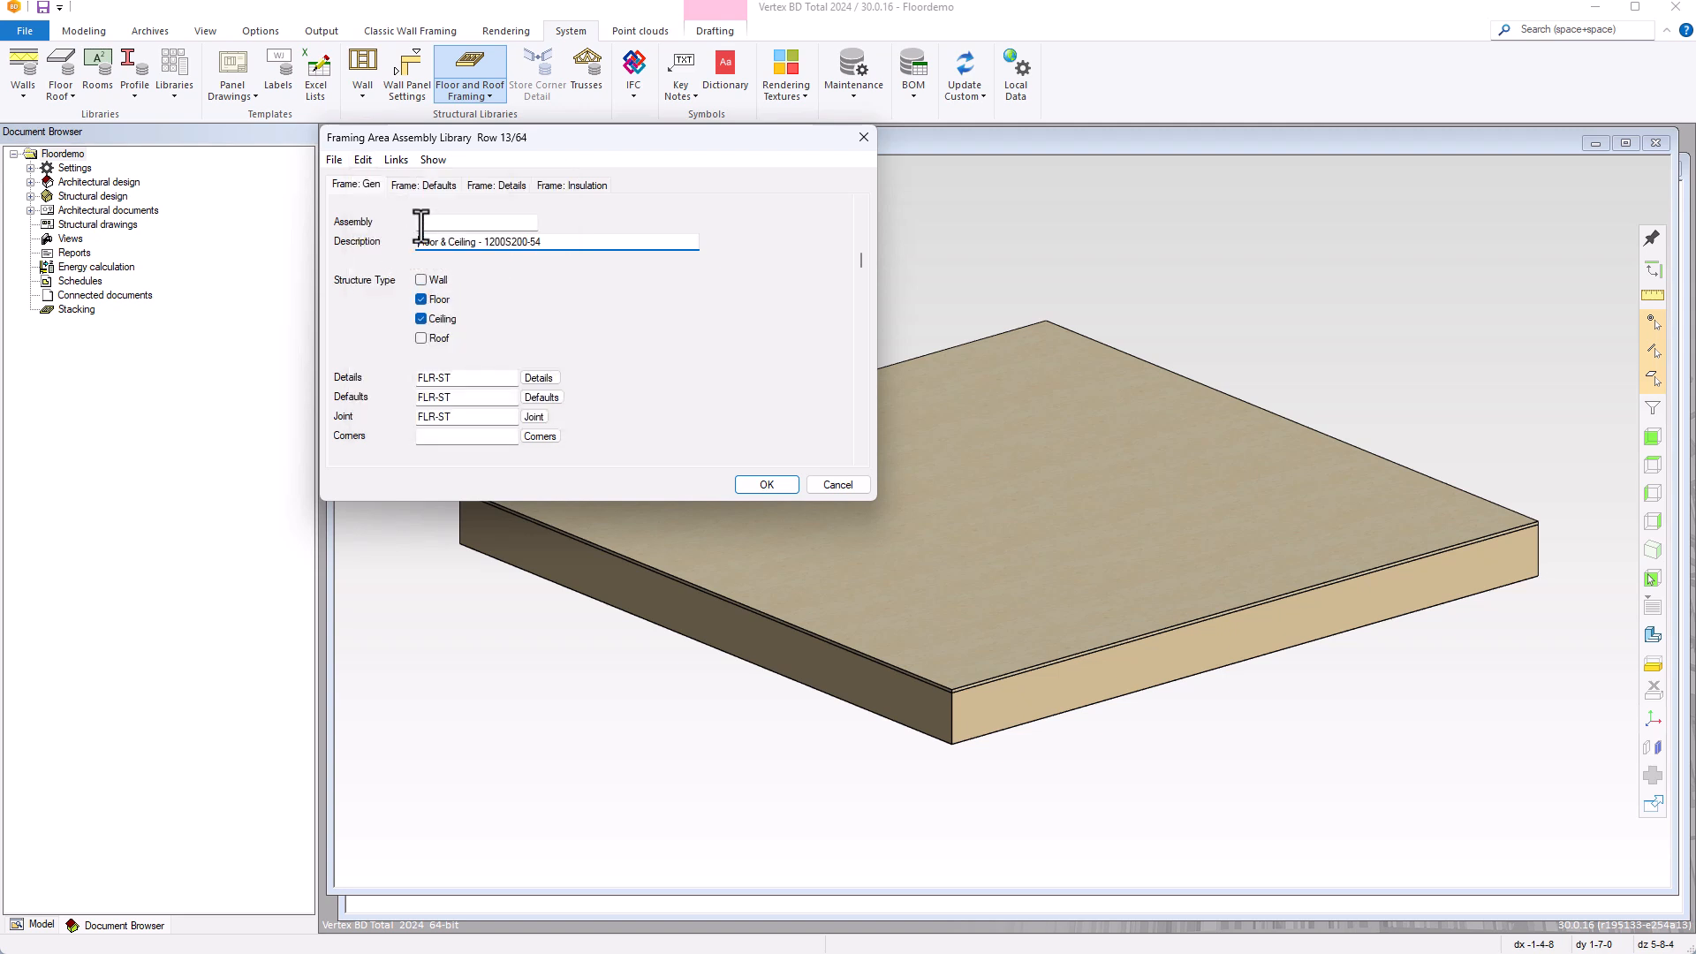
click(423, 221)
click(424, 221)
text(FC_1200S200-54LWC)
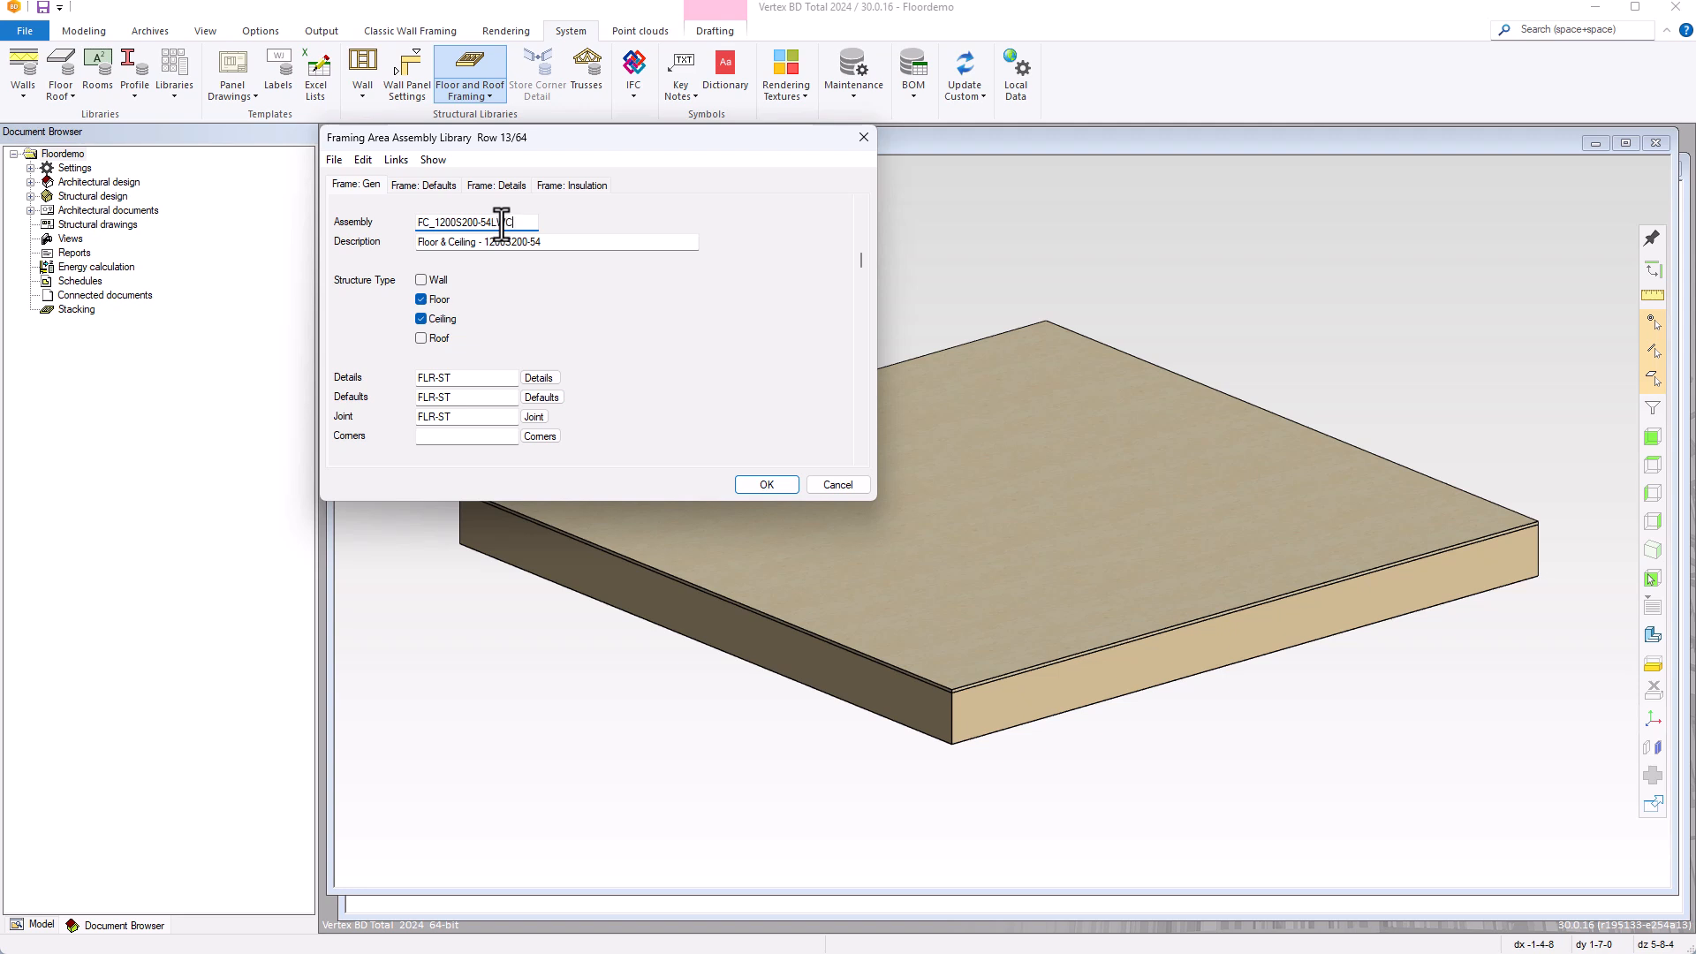
Change the copied assembly's description to Floor- 1200S200-54LWC and exclude Ceiling from its structure types.
click(556, 245)
key(BackSpace)
key(BackSpace)
key(BackSpace)
key(BackSpace)
key(BackSpace)
key(BackSpace)
key(BackSpace)
key(BackSpace)
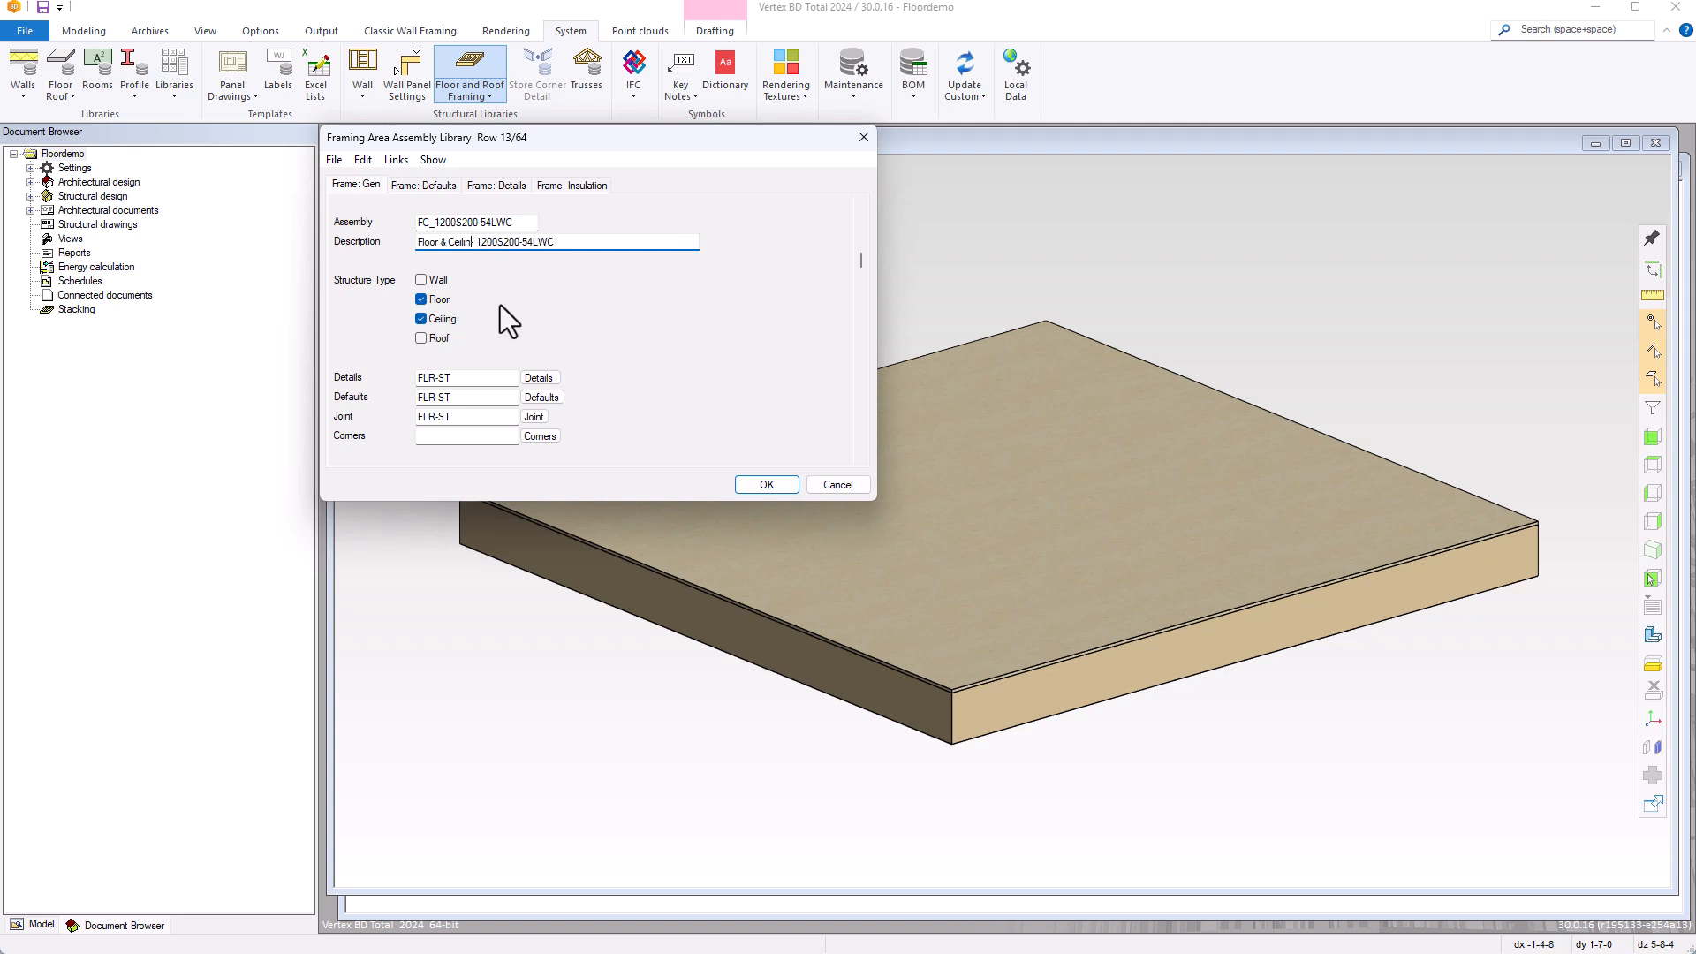
key(BackSpace)
key(BackSpace)
click(428, 323)
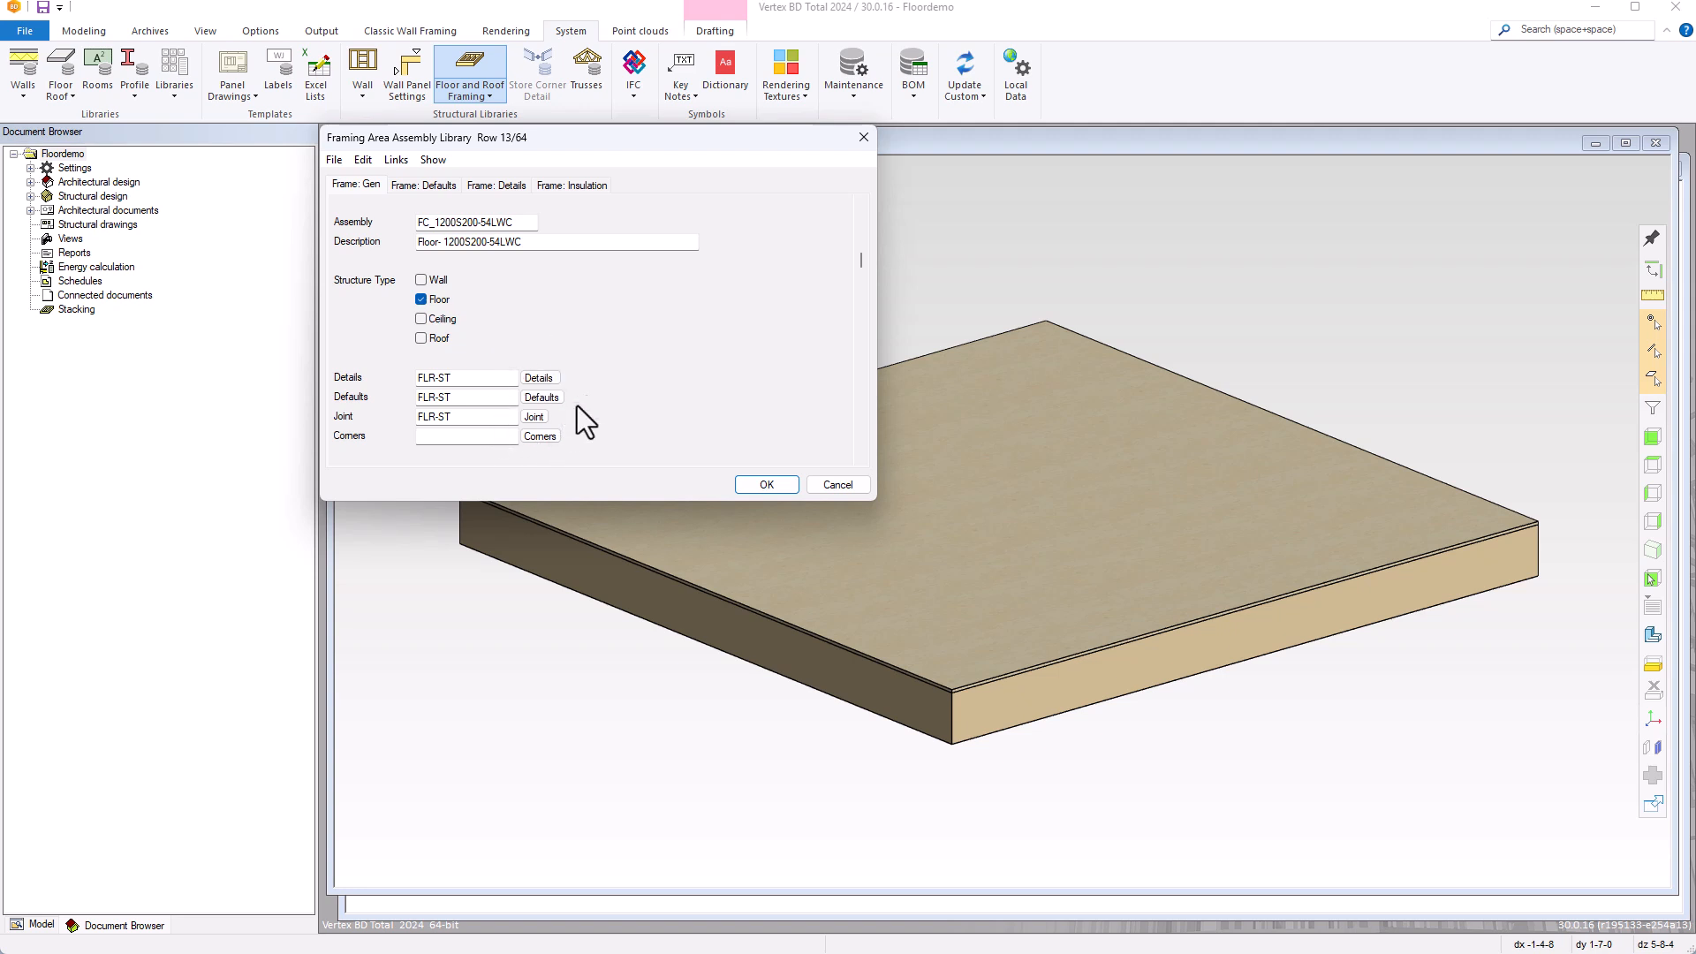
Set the default frame spacing of the FC_1200S200-54LWC assembly to 12.
click(429, 189)
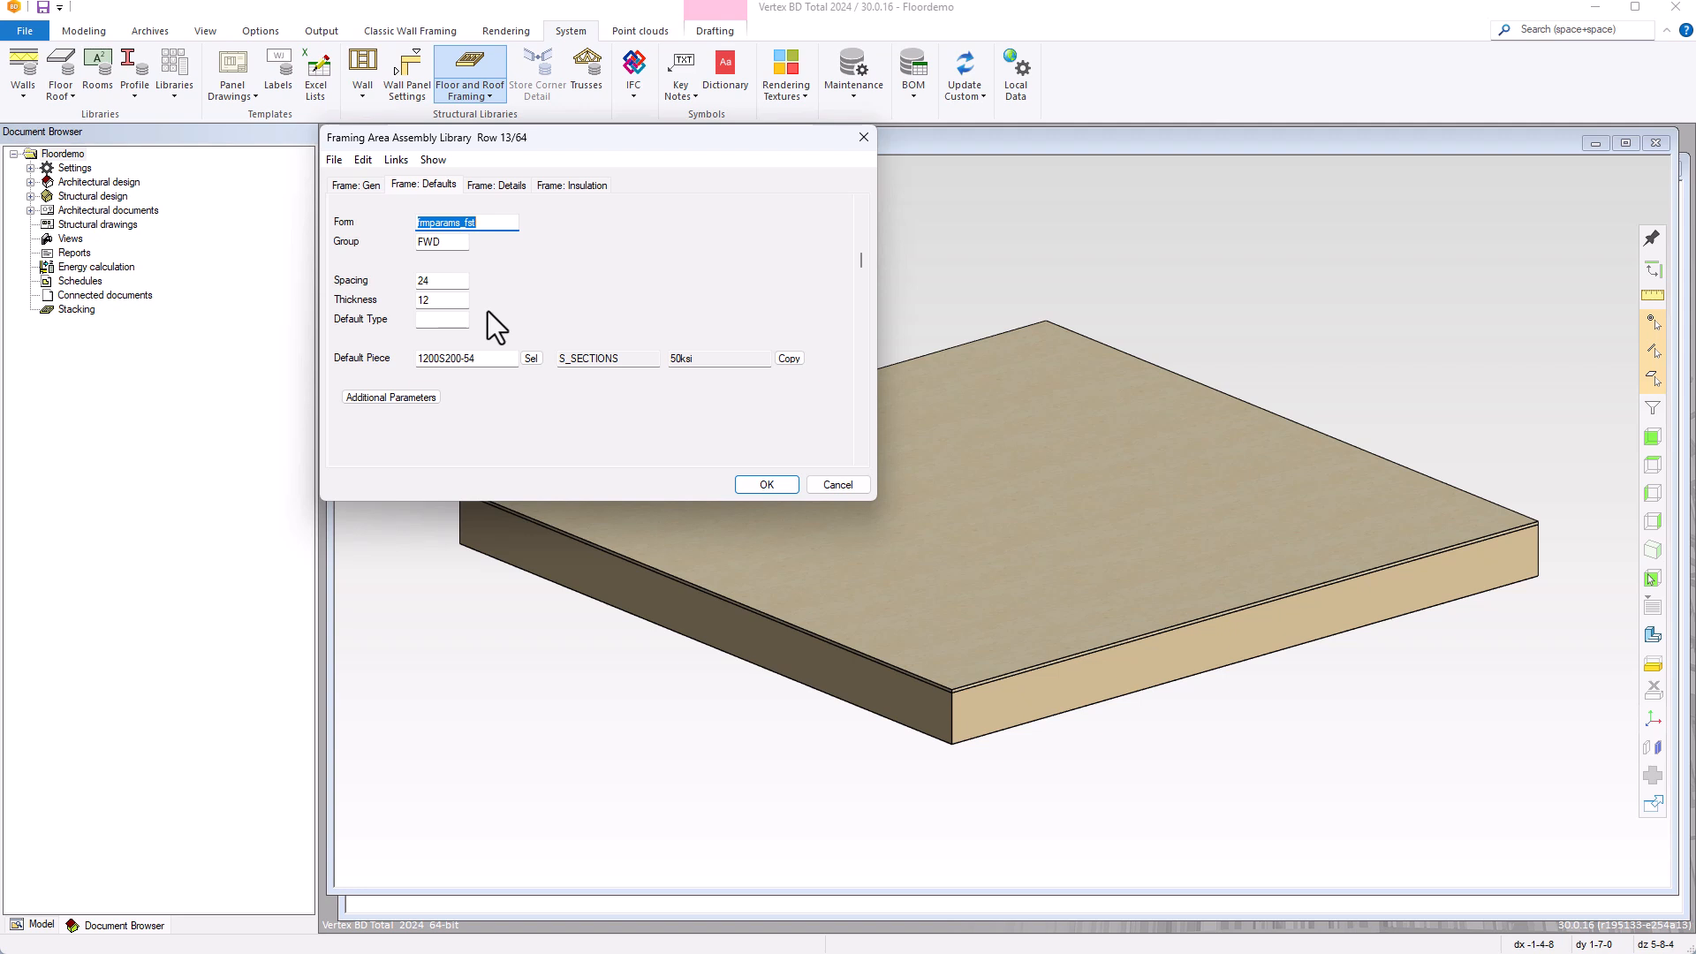
double_click(441, 283)
text(12)
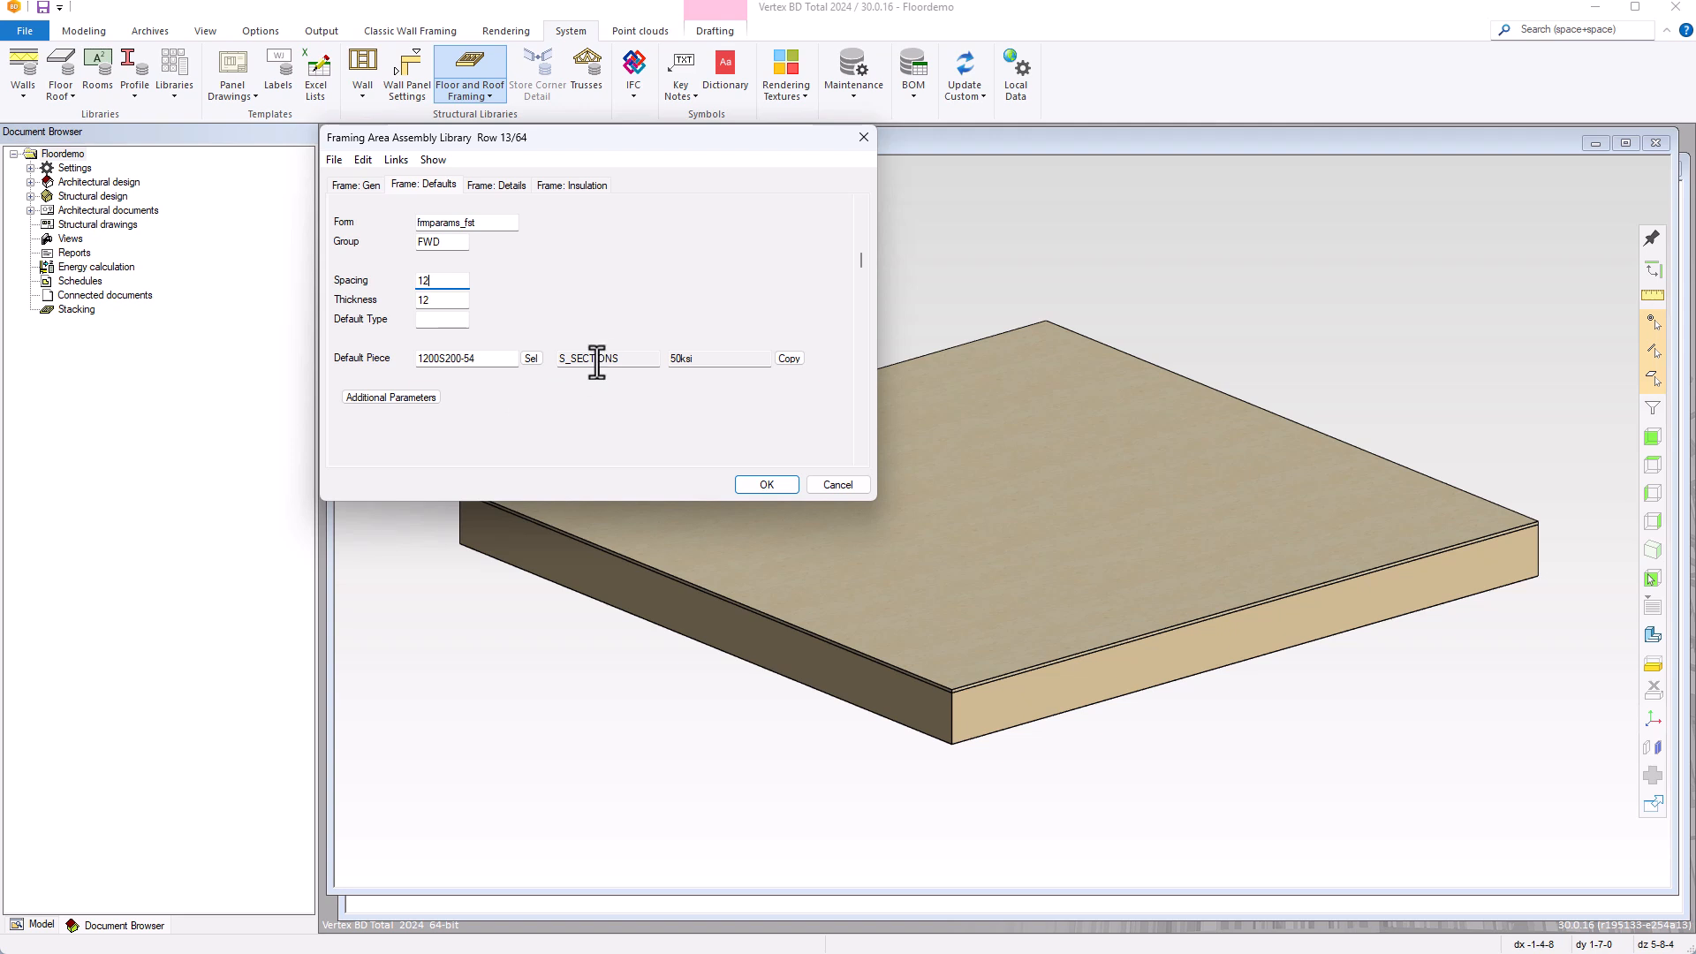
Review the assembly's default piece properties and additional parameters without changing them, and accept the assembly.
click(536, 362)
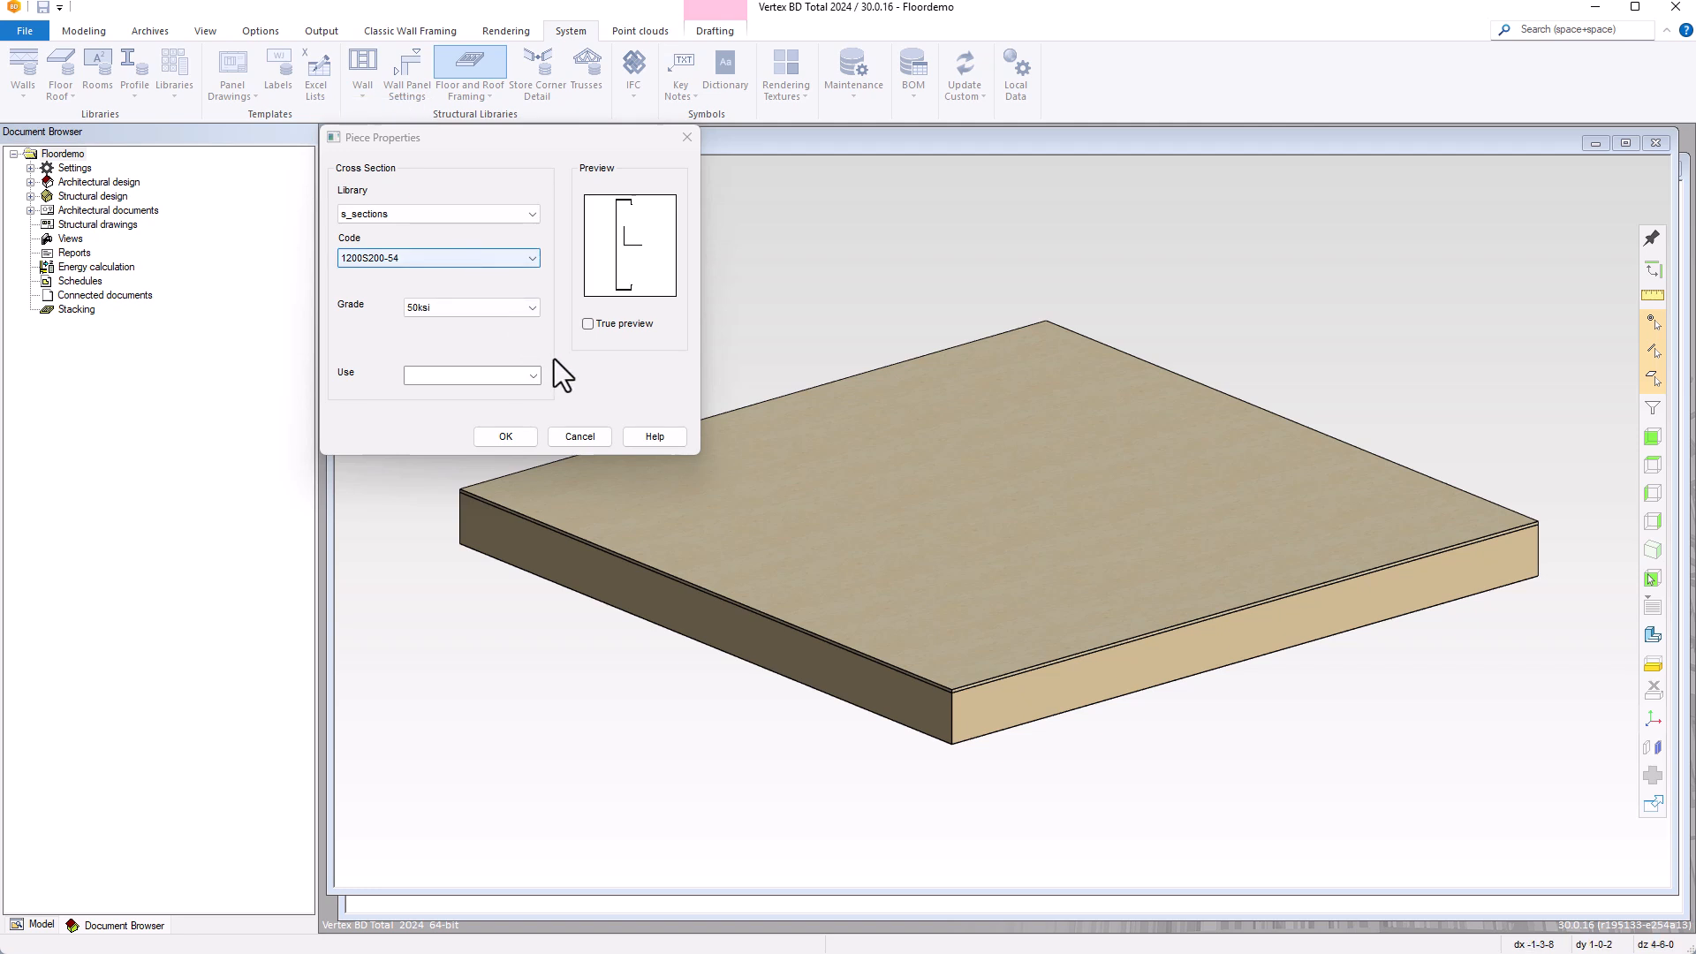
click(575, 436)
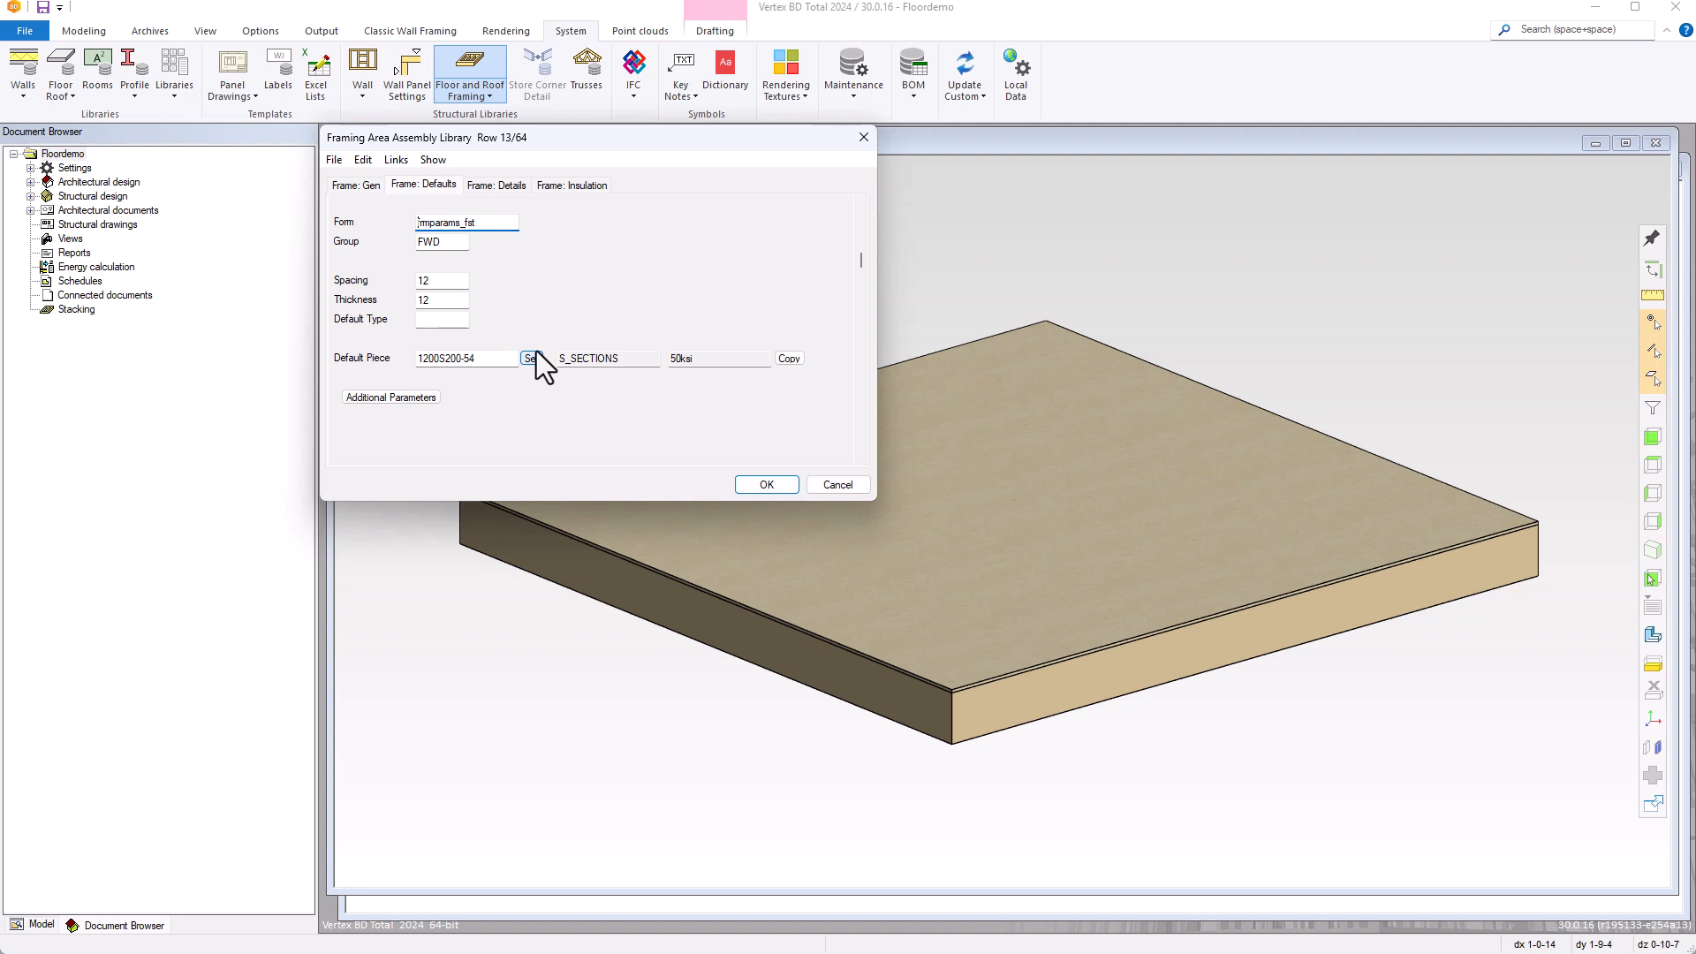
click(408, 399)
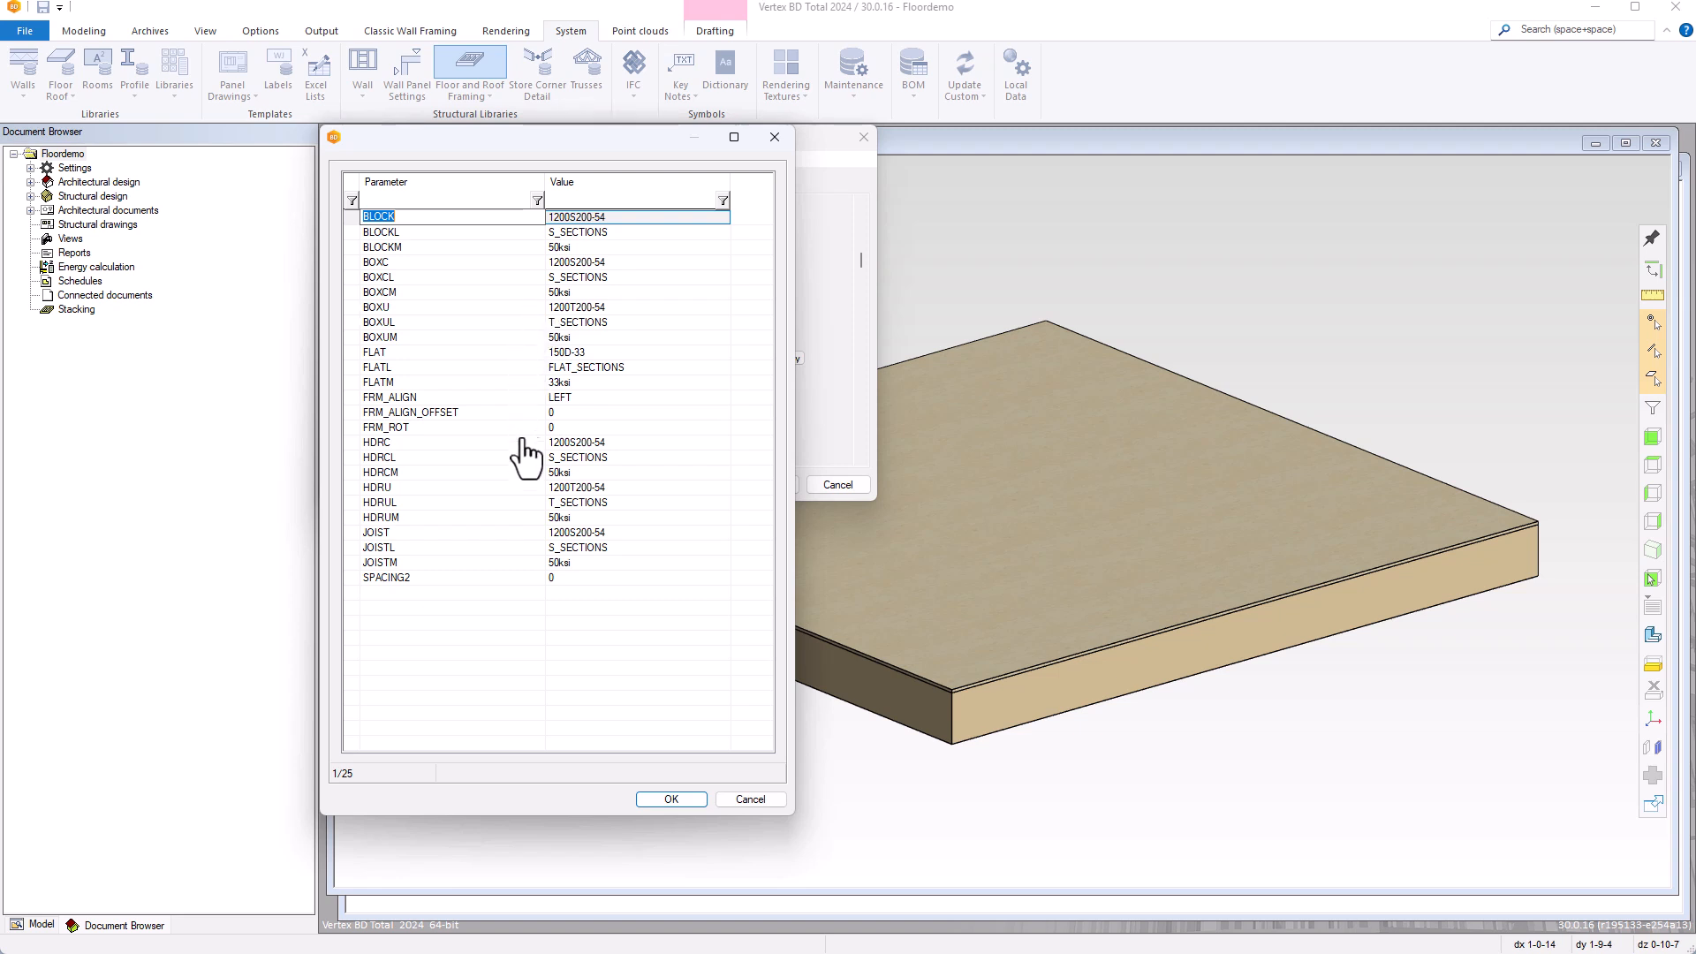
click(728, 804)
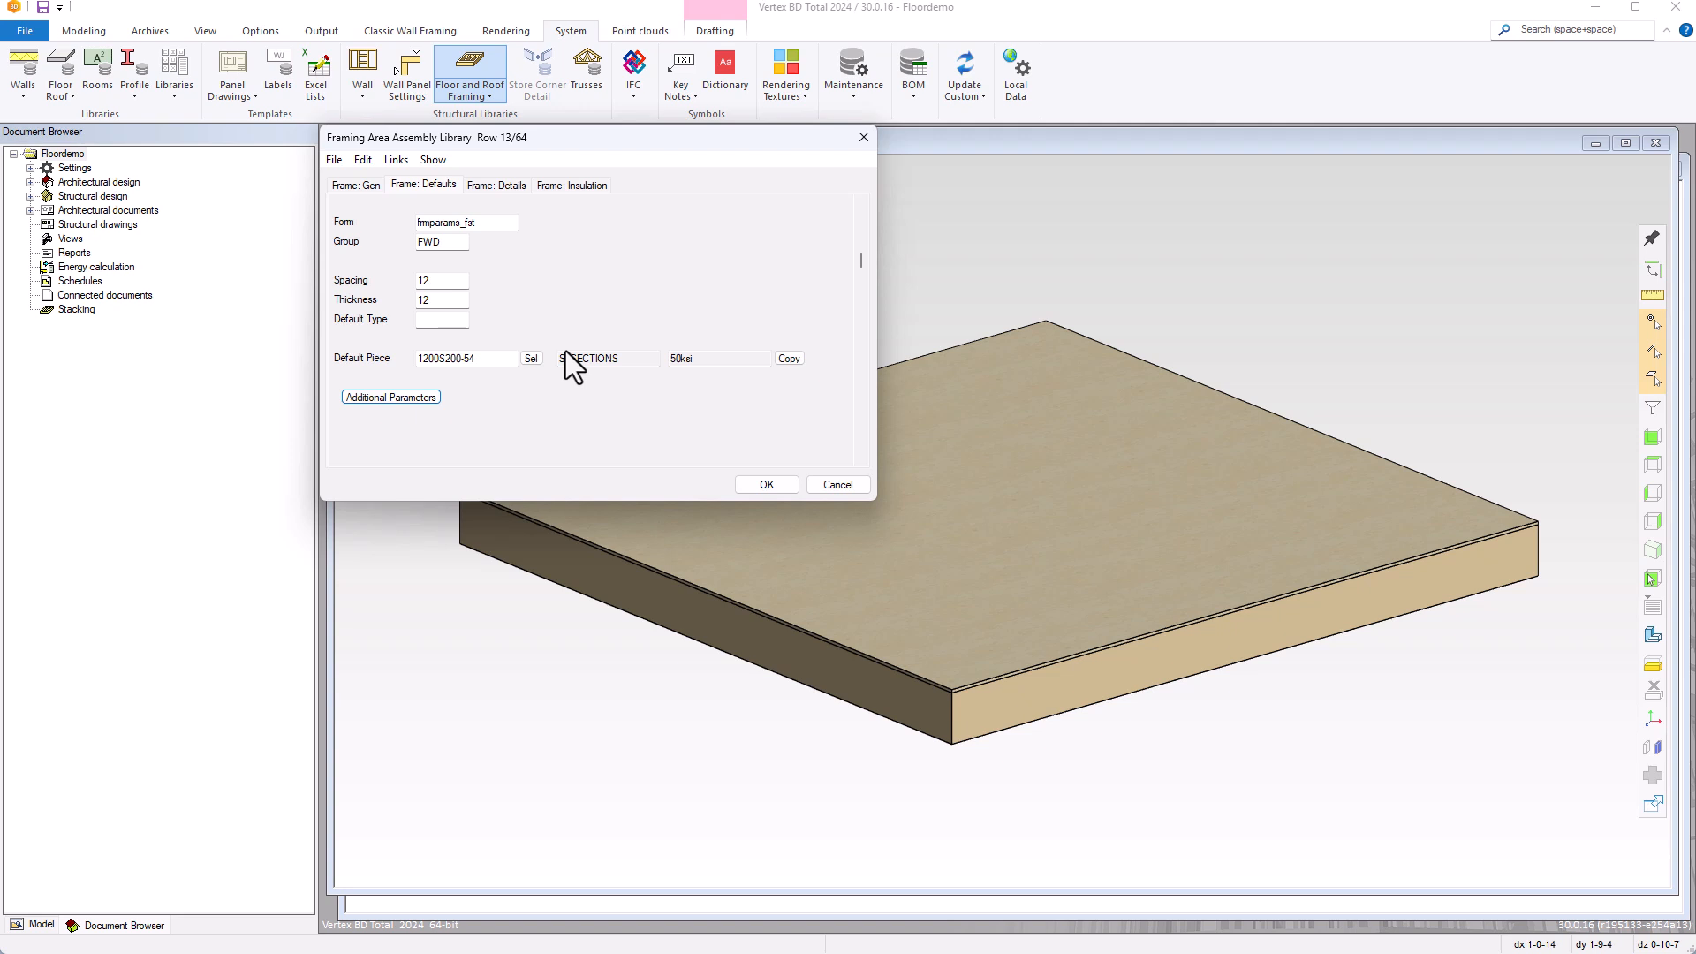
click(766, 485)
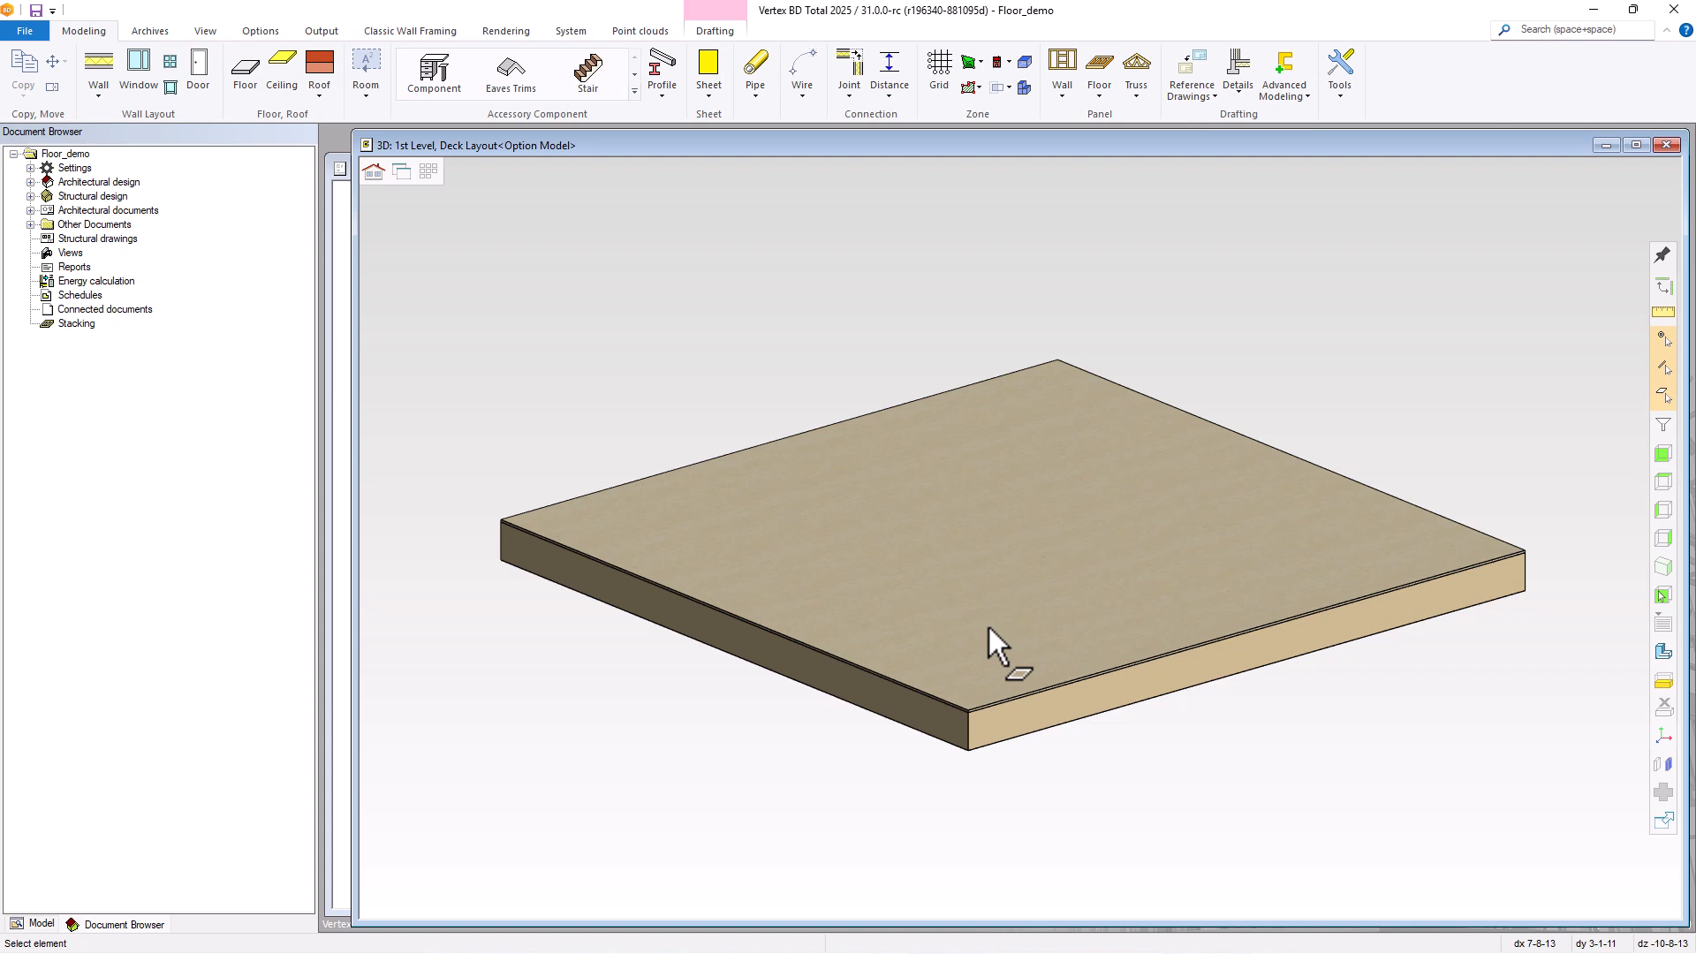
Open the Floor & Ceiling Structures library within Framing tools, Frame Tools of the system libraries.
click(571, 32)
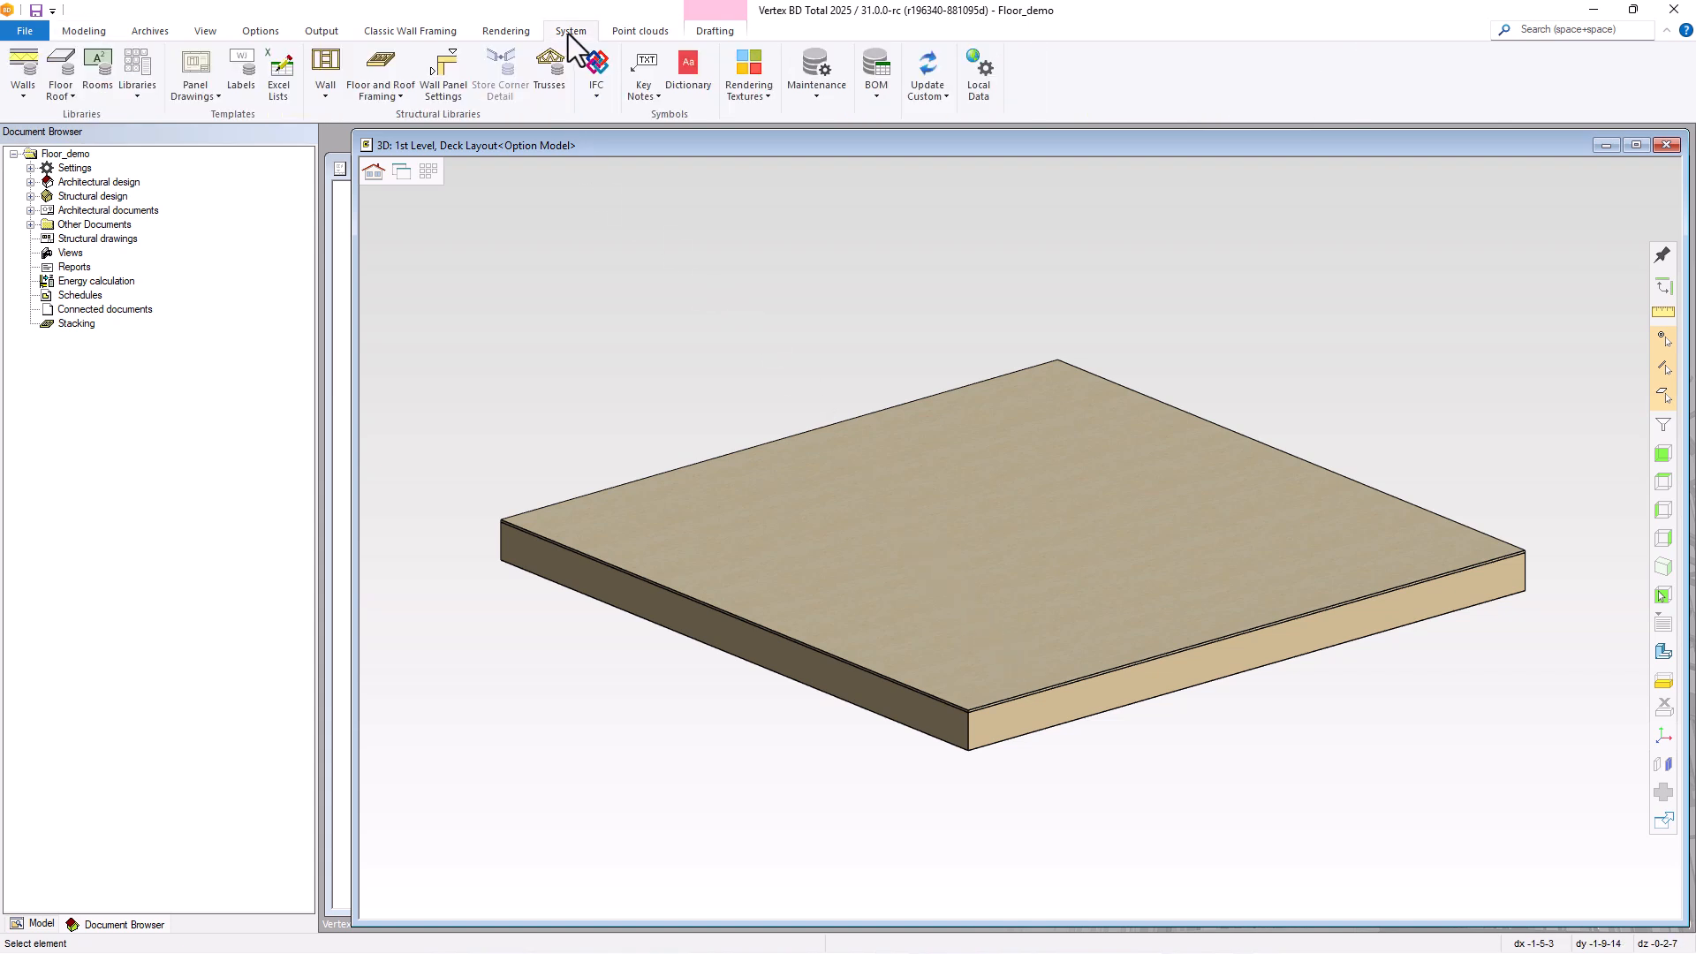
click(140, 79)
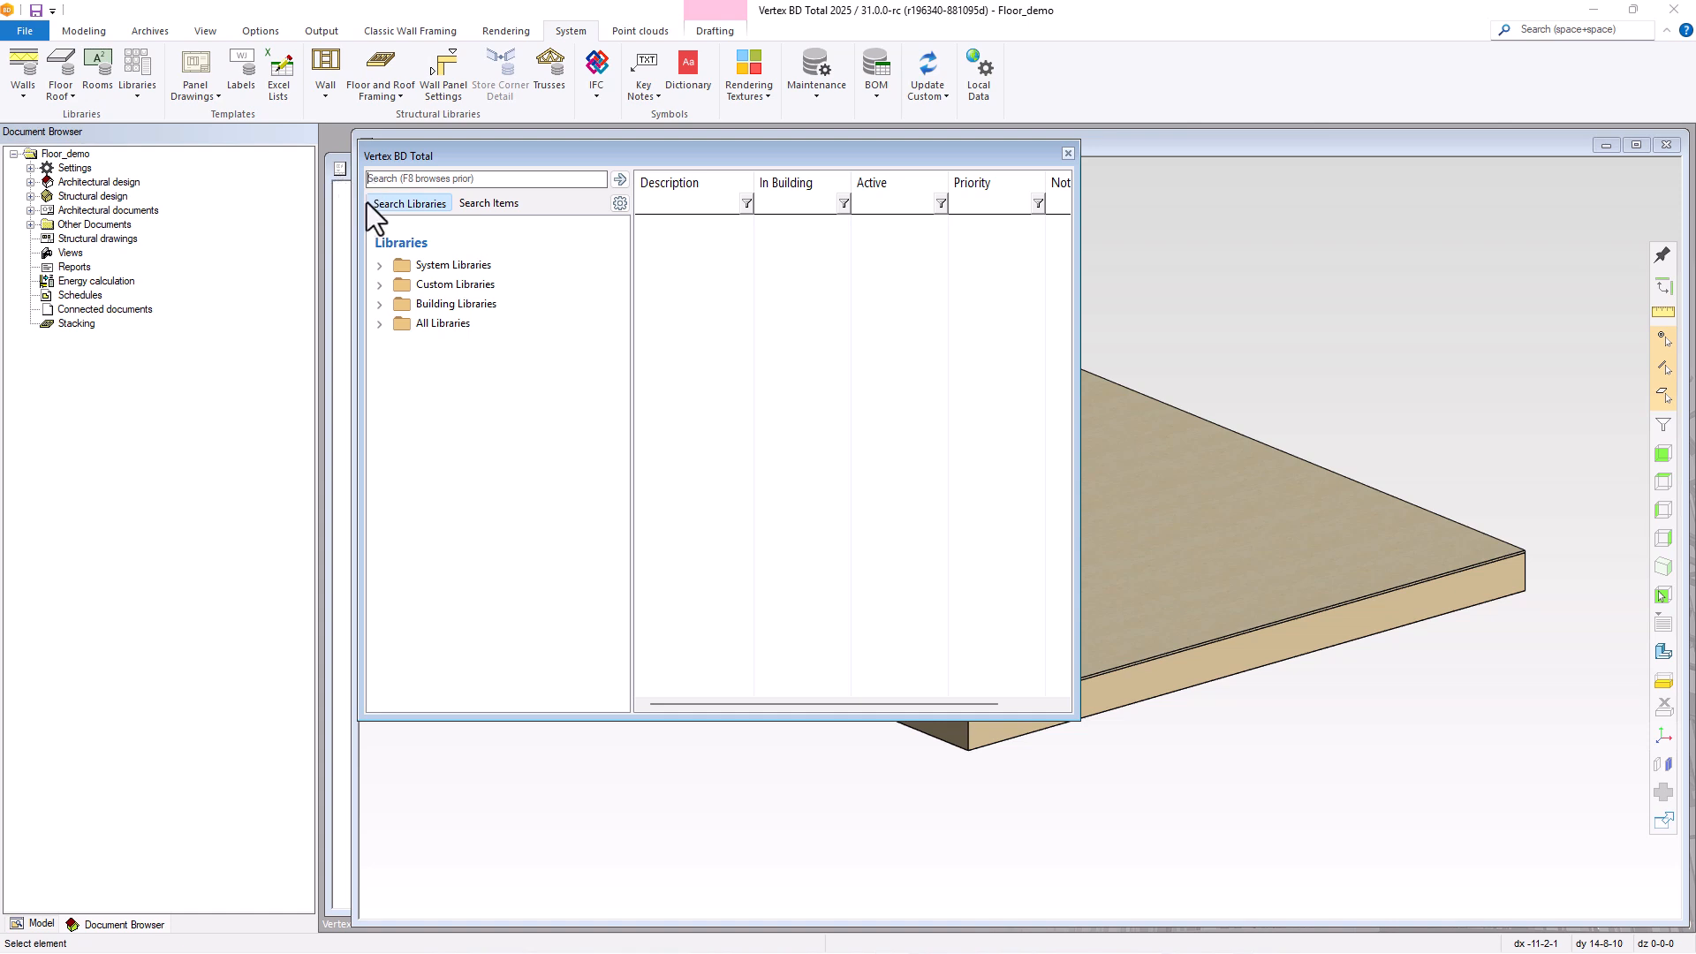
click(380, 266)
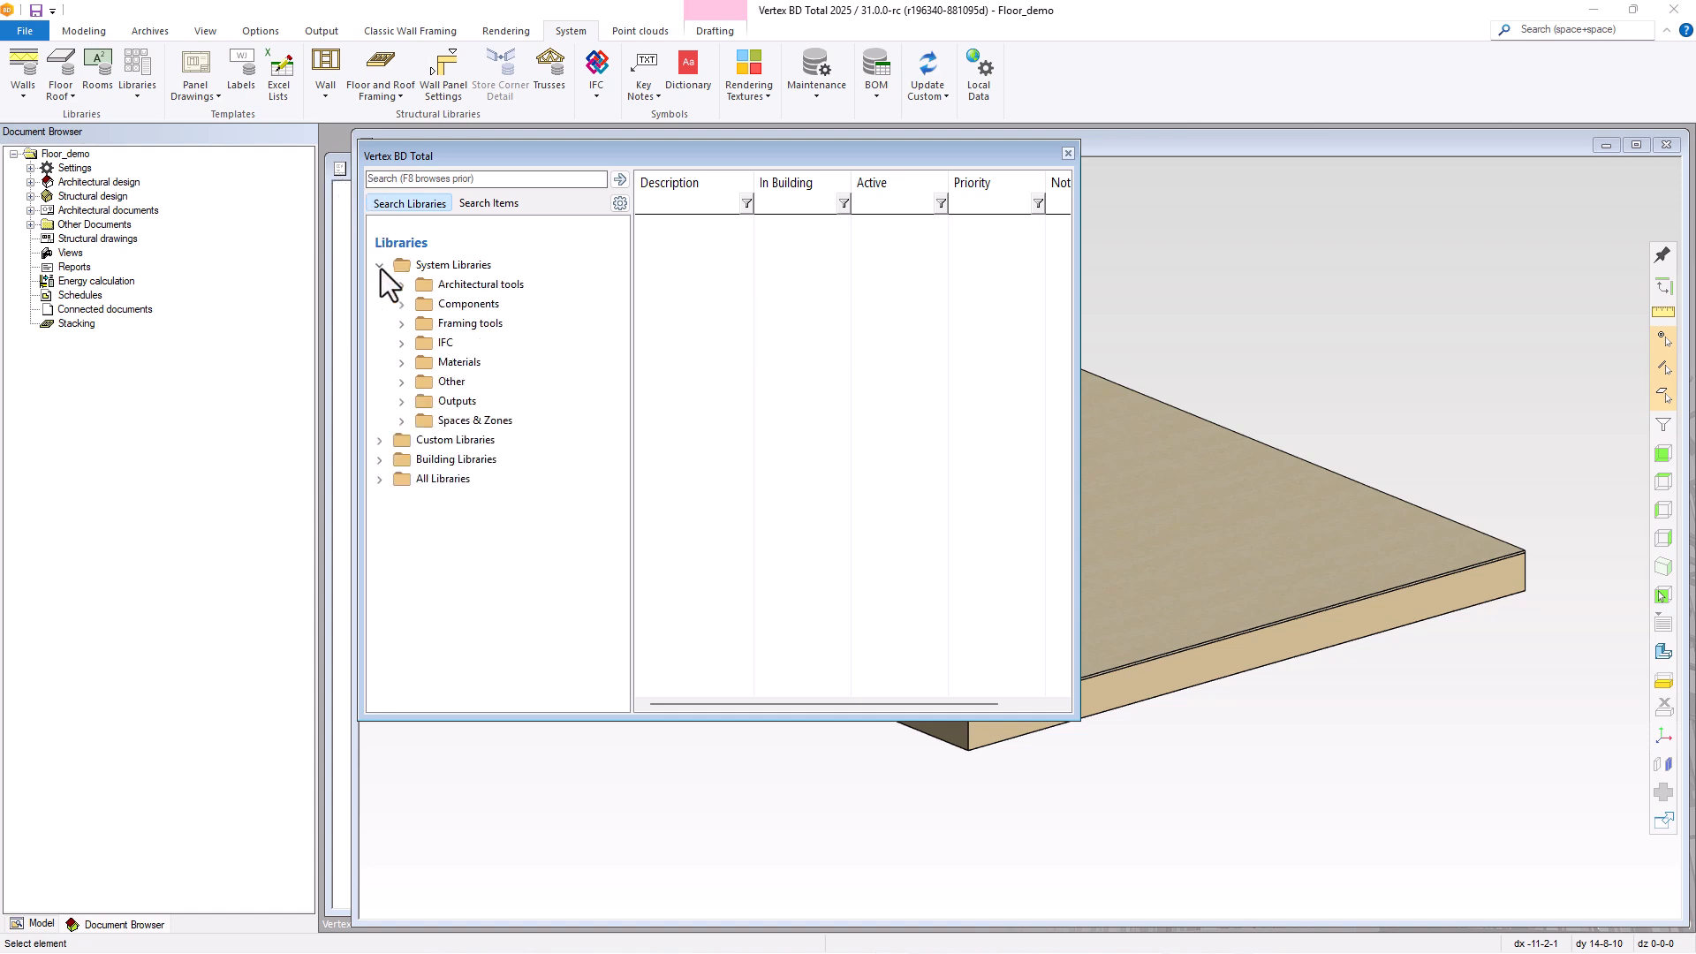
click(402, 324)
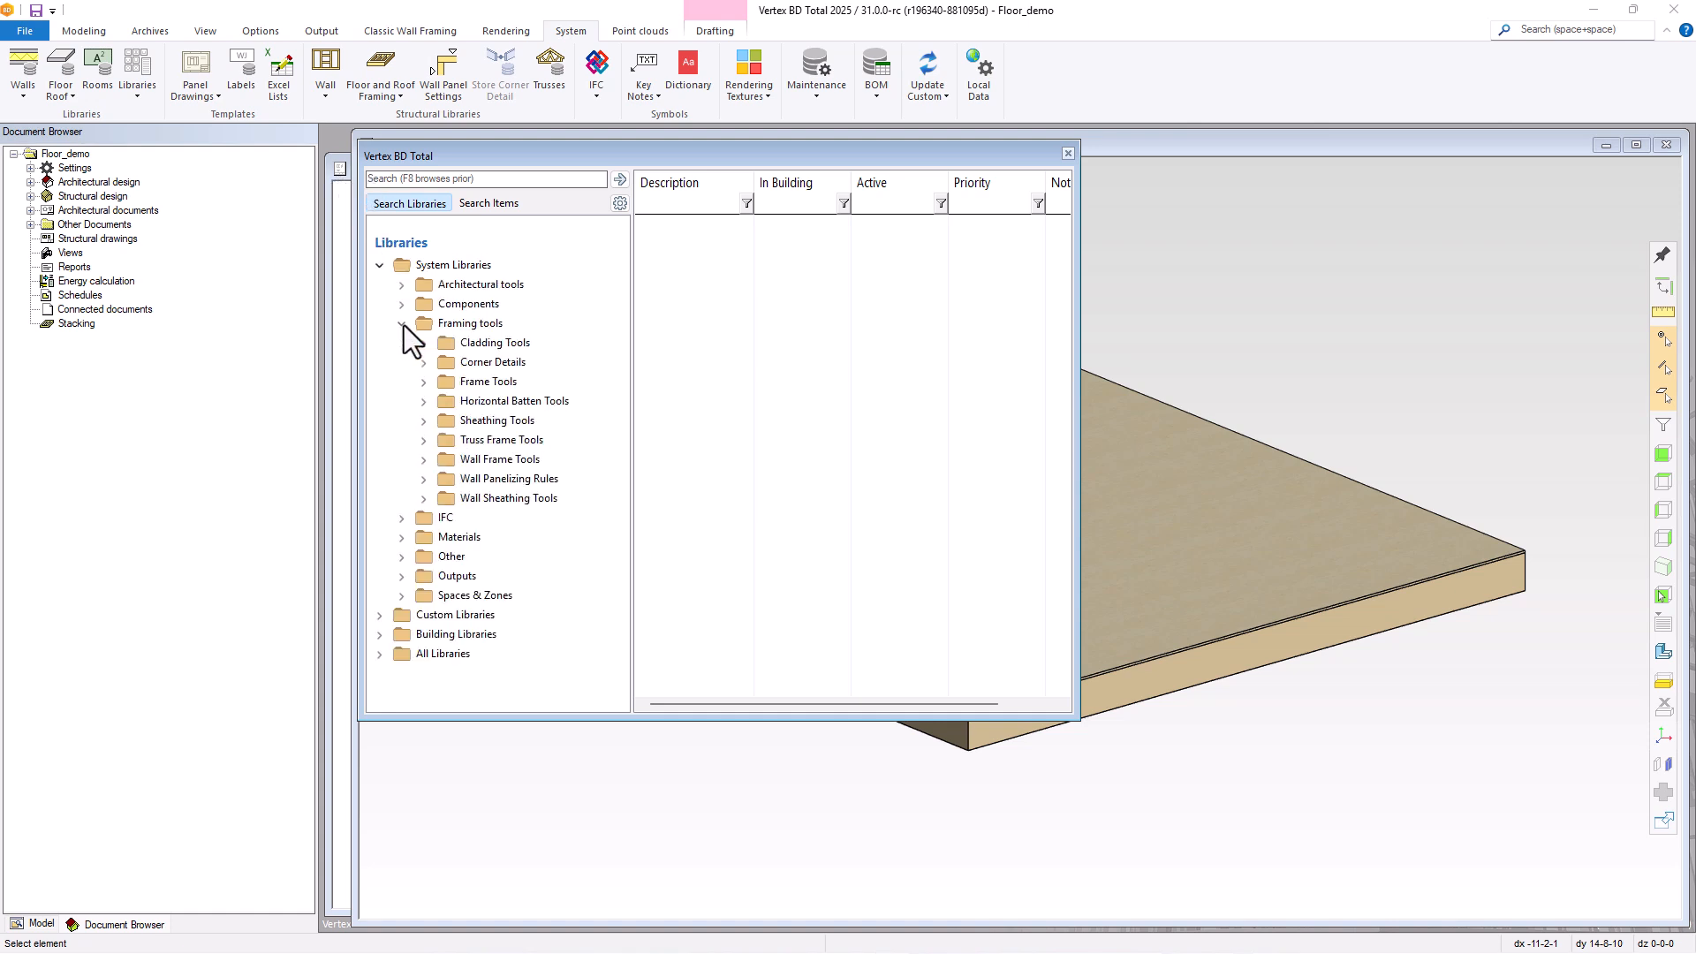
click(423, 382)
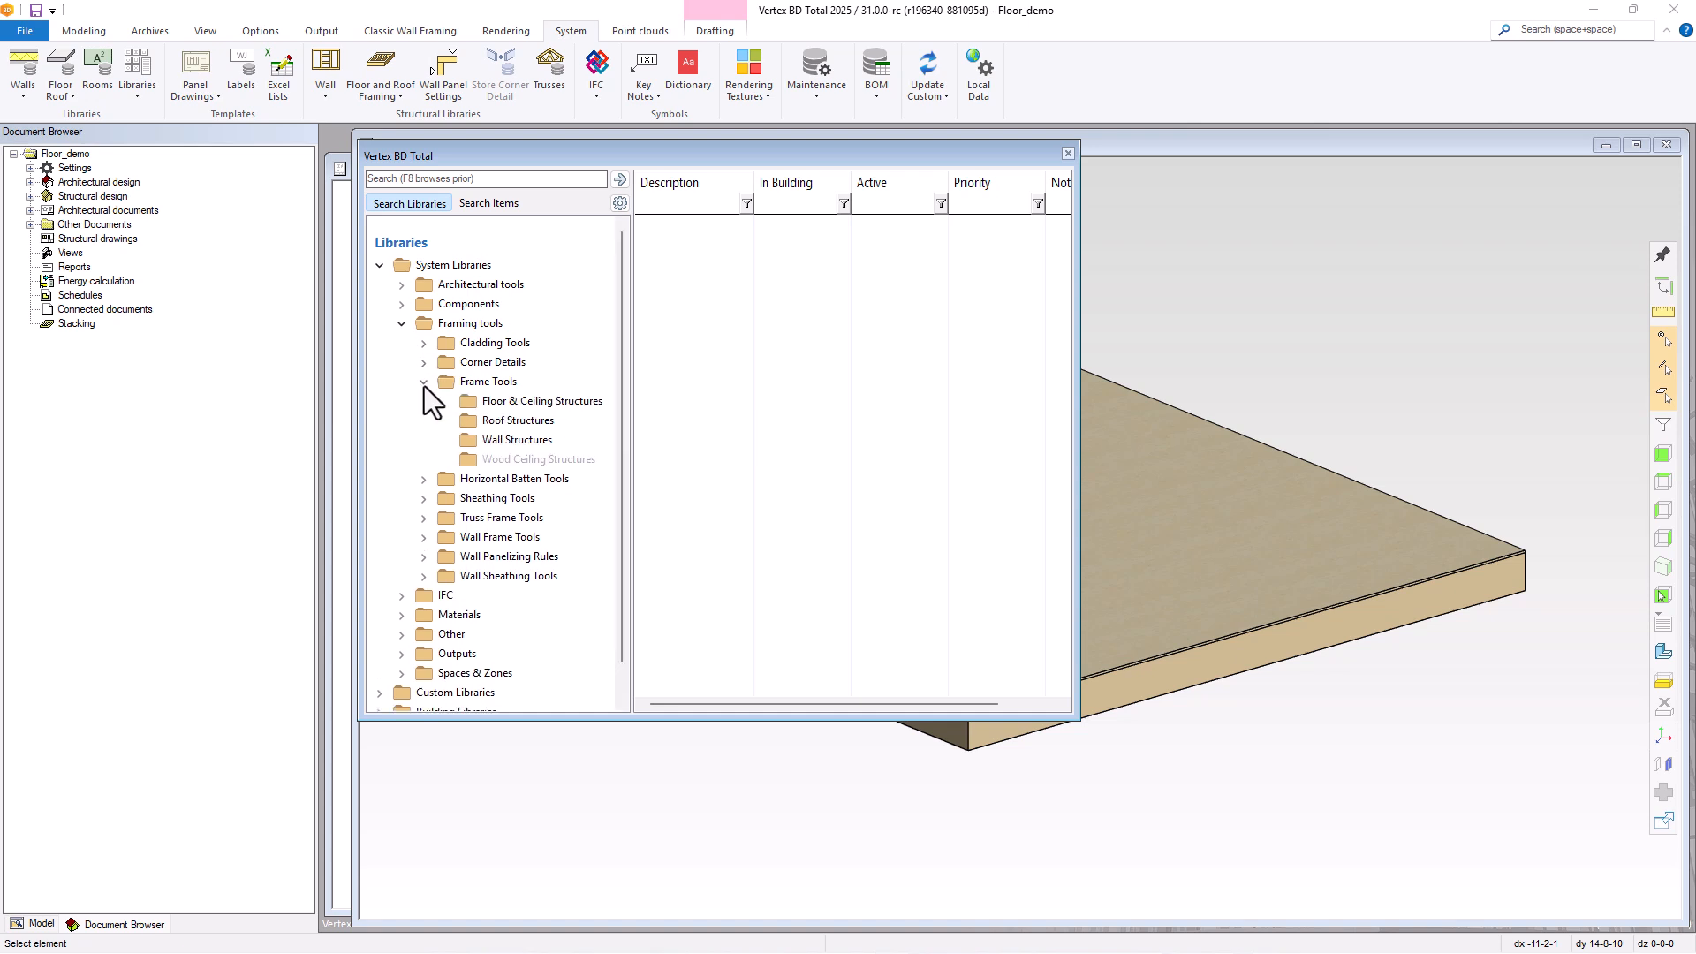
click(543, 408)
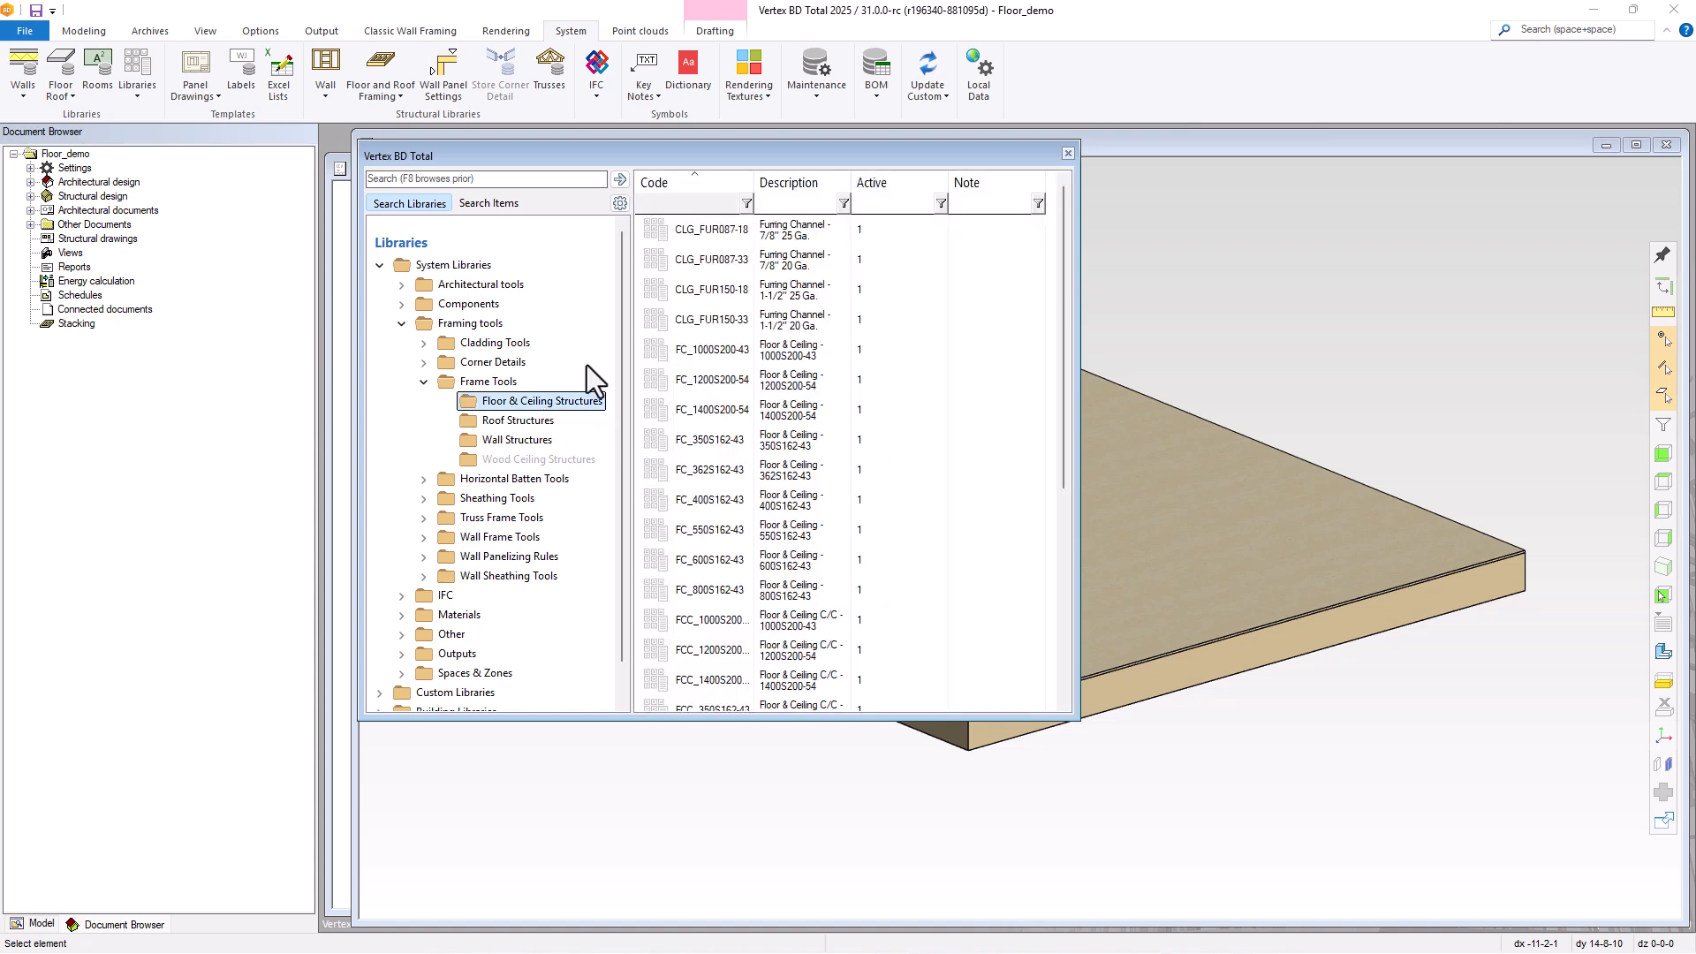
Copy the FC_1200S200-54 assembly to a new custom library named My_Floor & Ceiling Structures.
drag(754, 182, 981, 182)
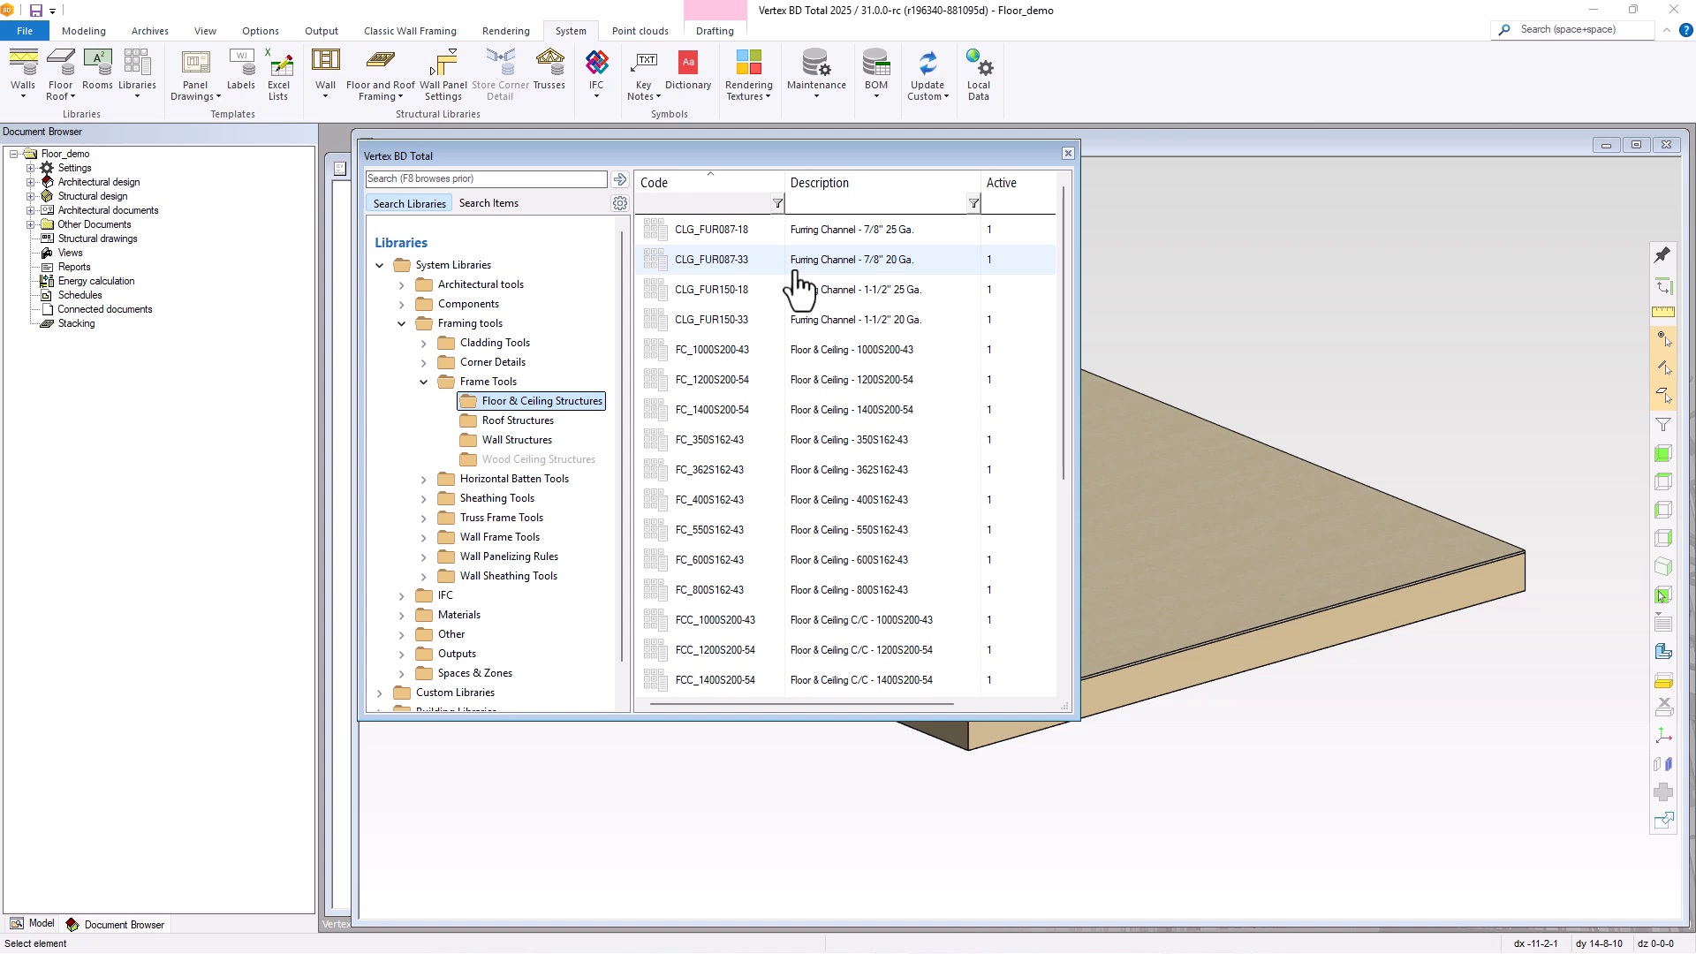
scroll(817, 327, down, 2)
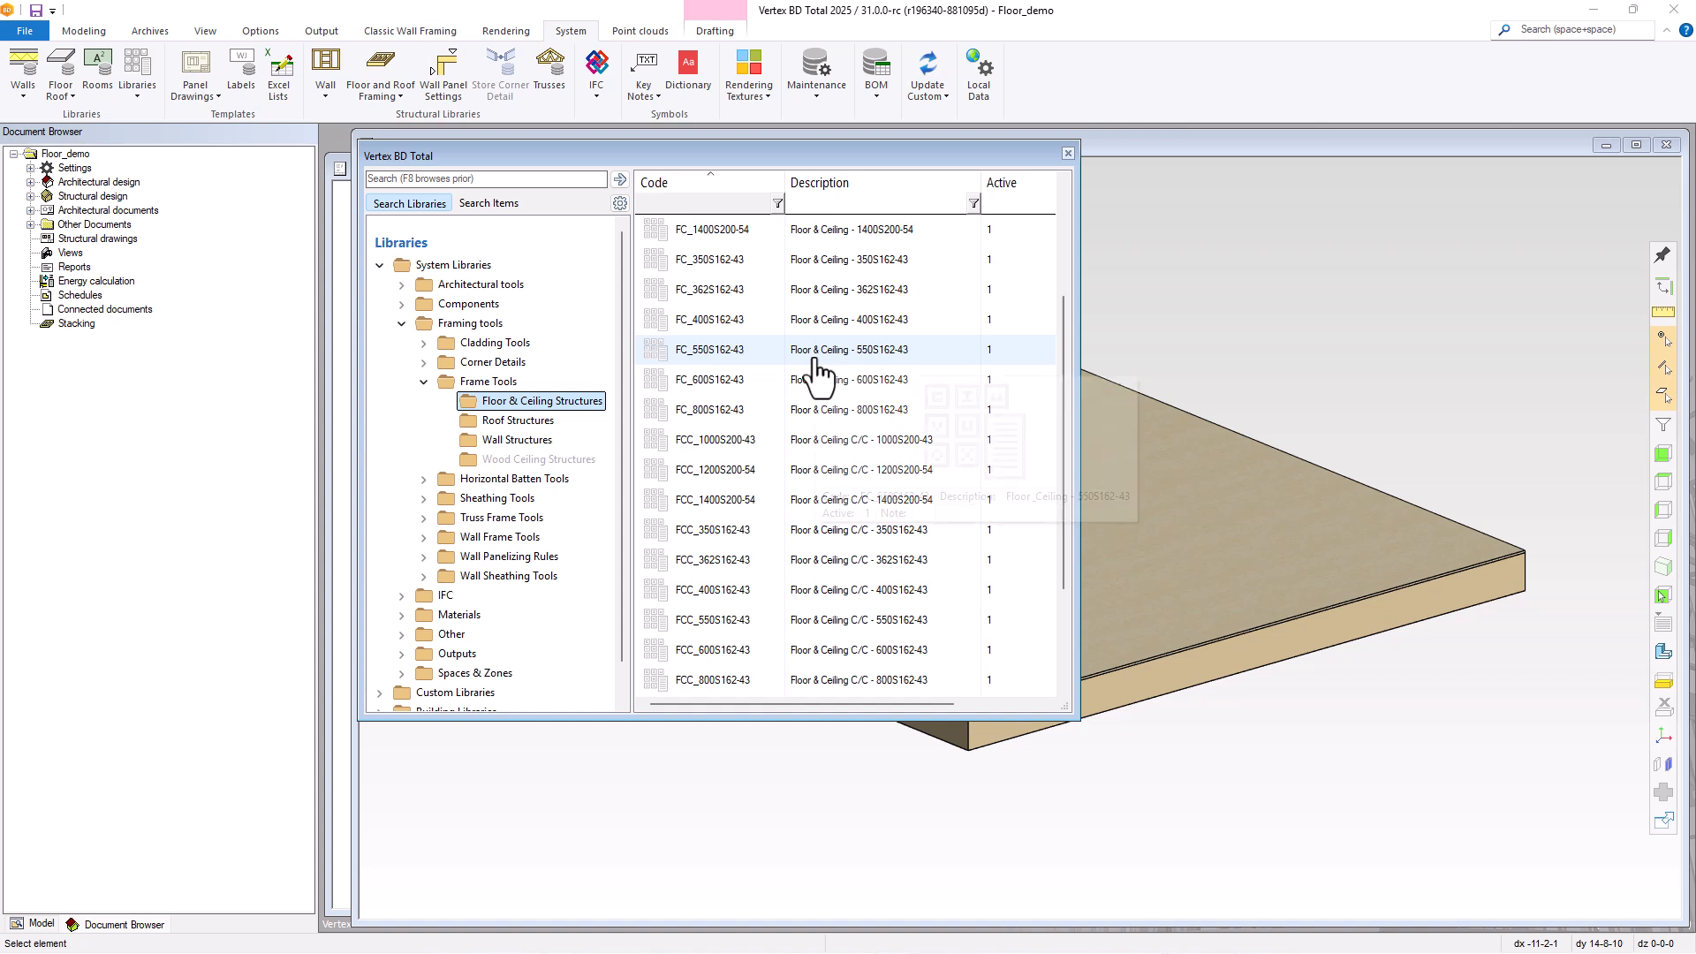
scroll(809, 369, up, 1)
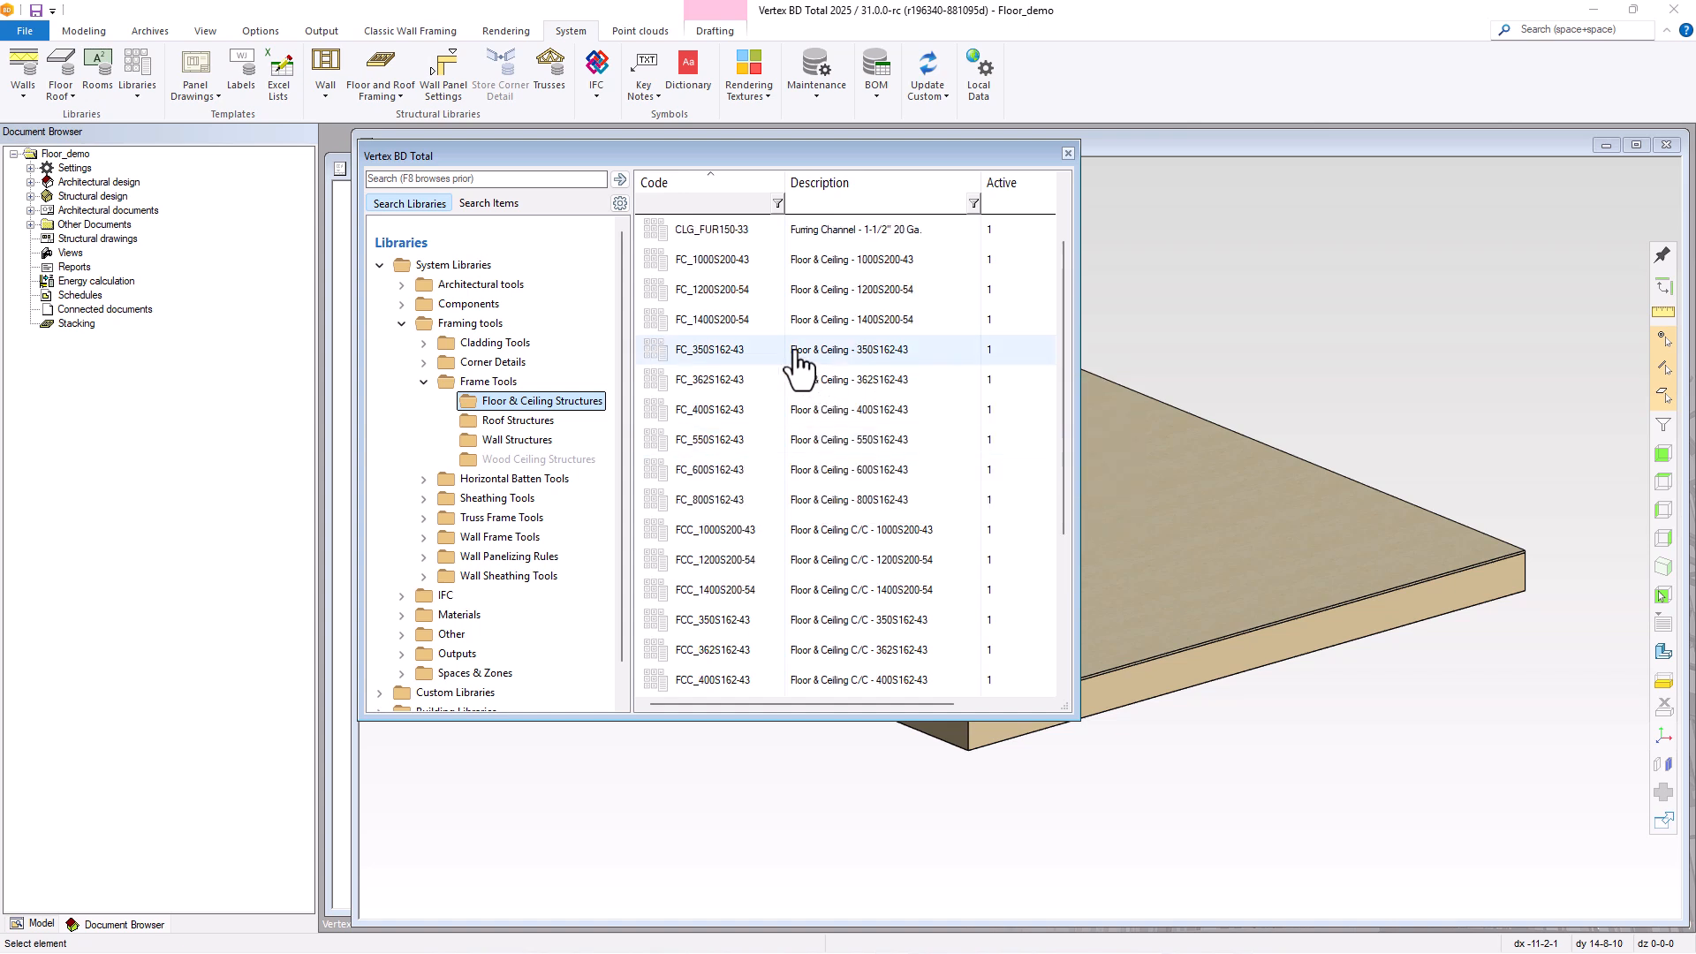
click(719, 294)
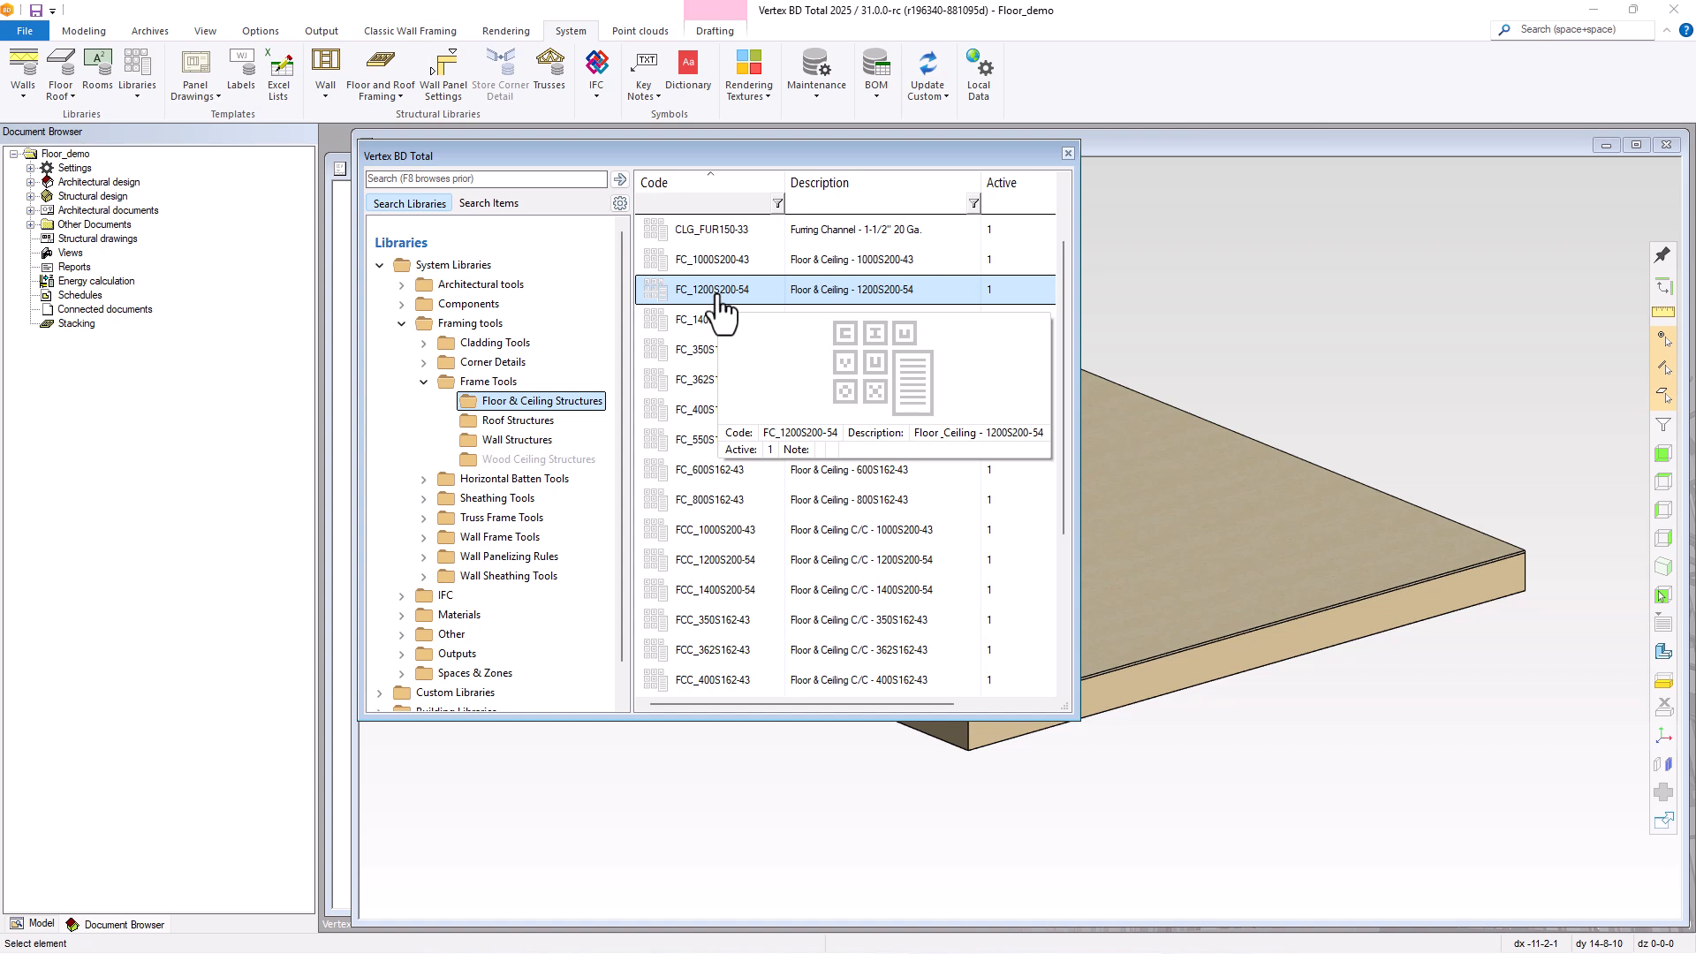
right_click(719, 295)
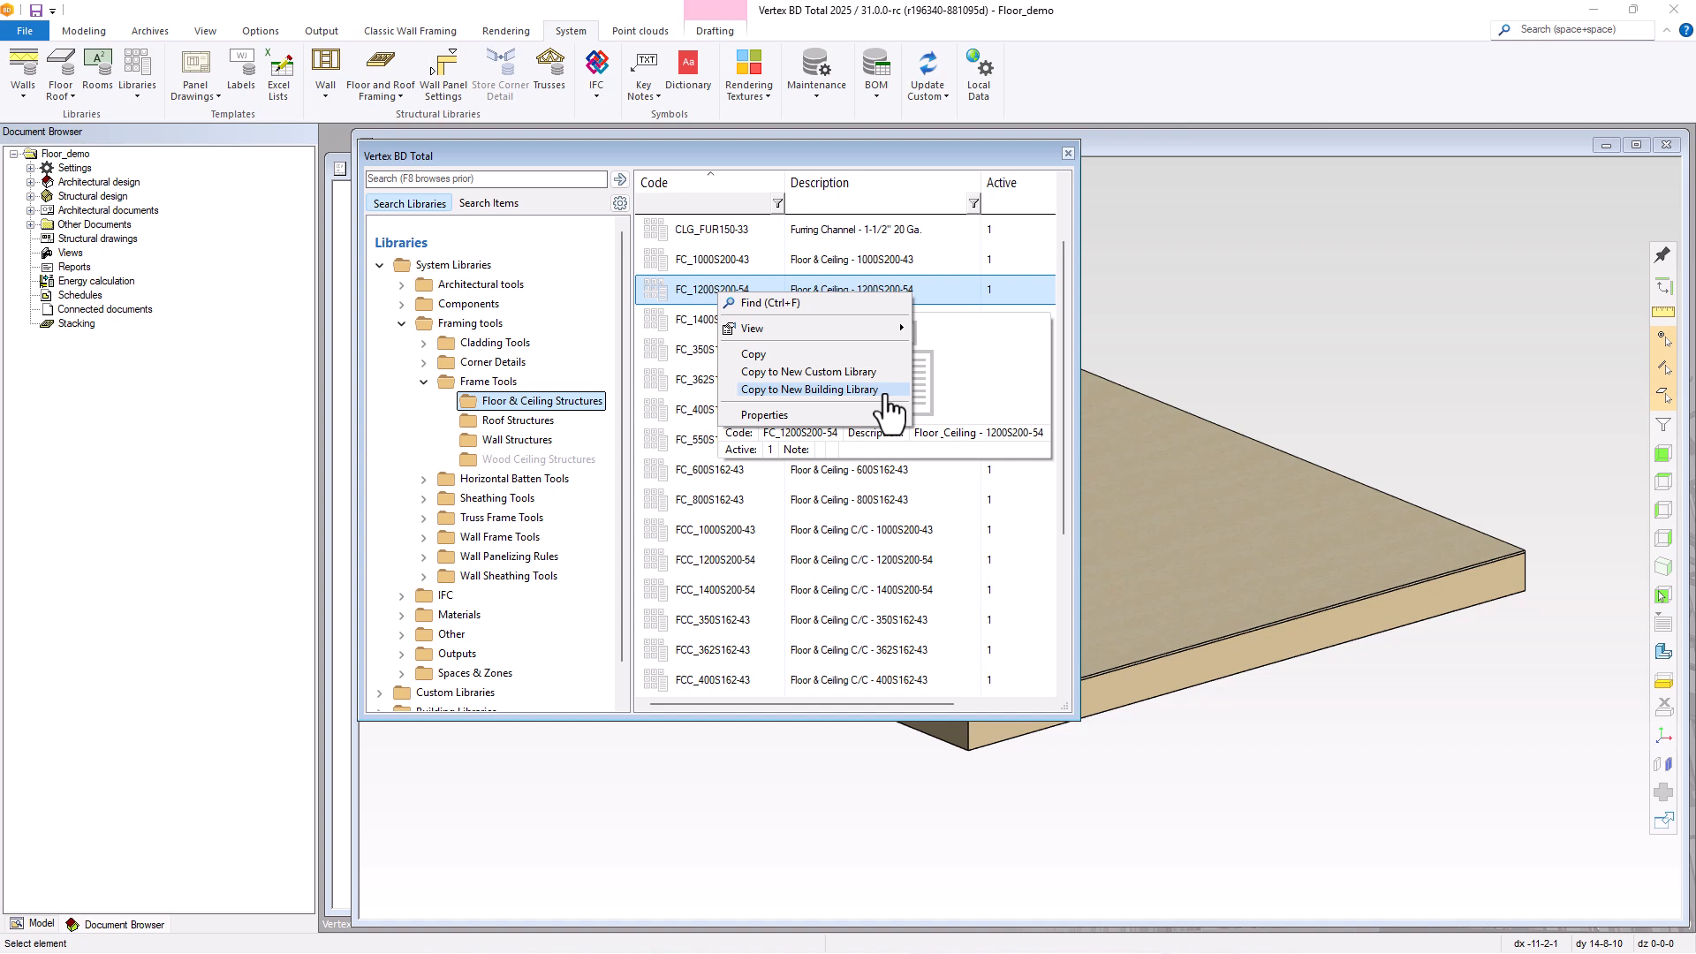
click(802, 373)
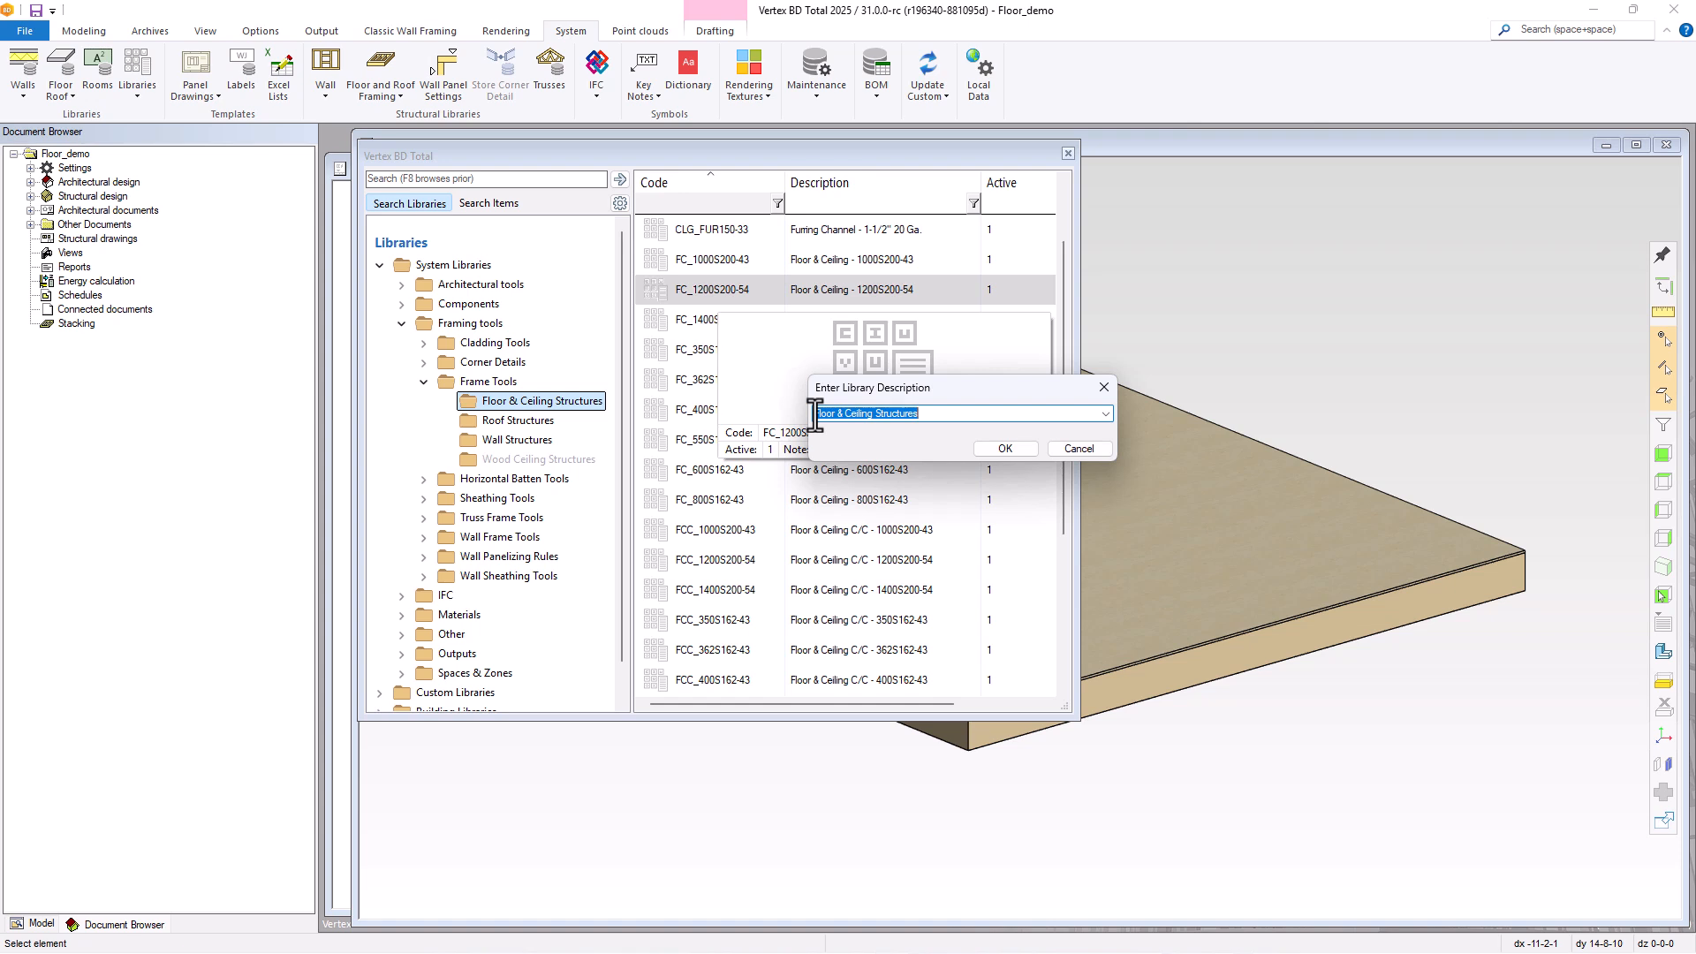
click(815, 415)
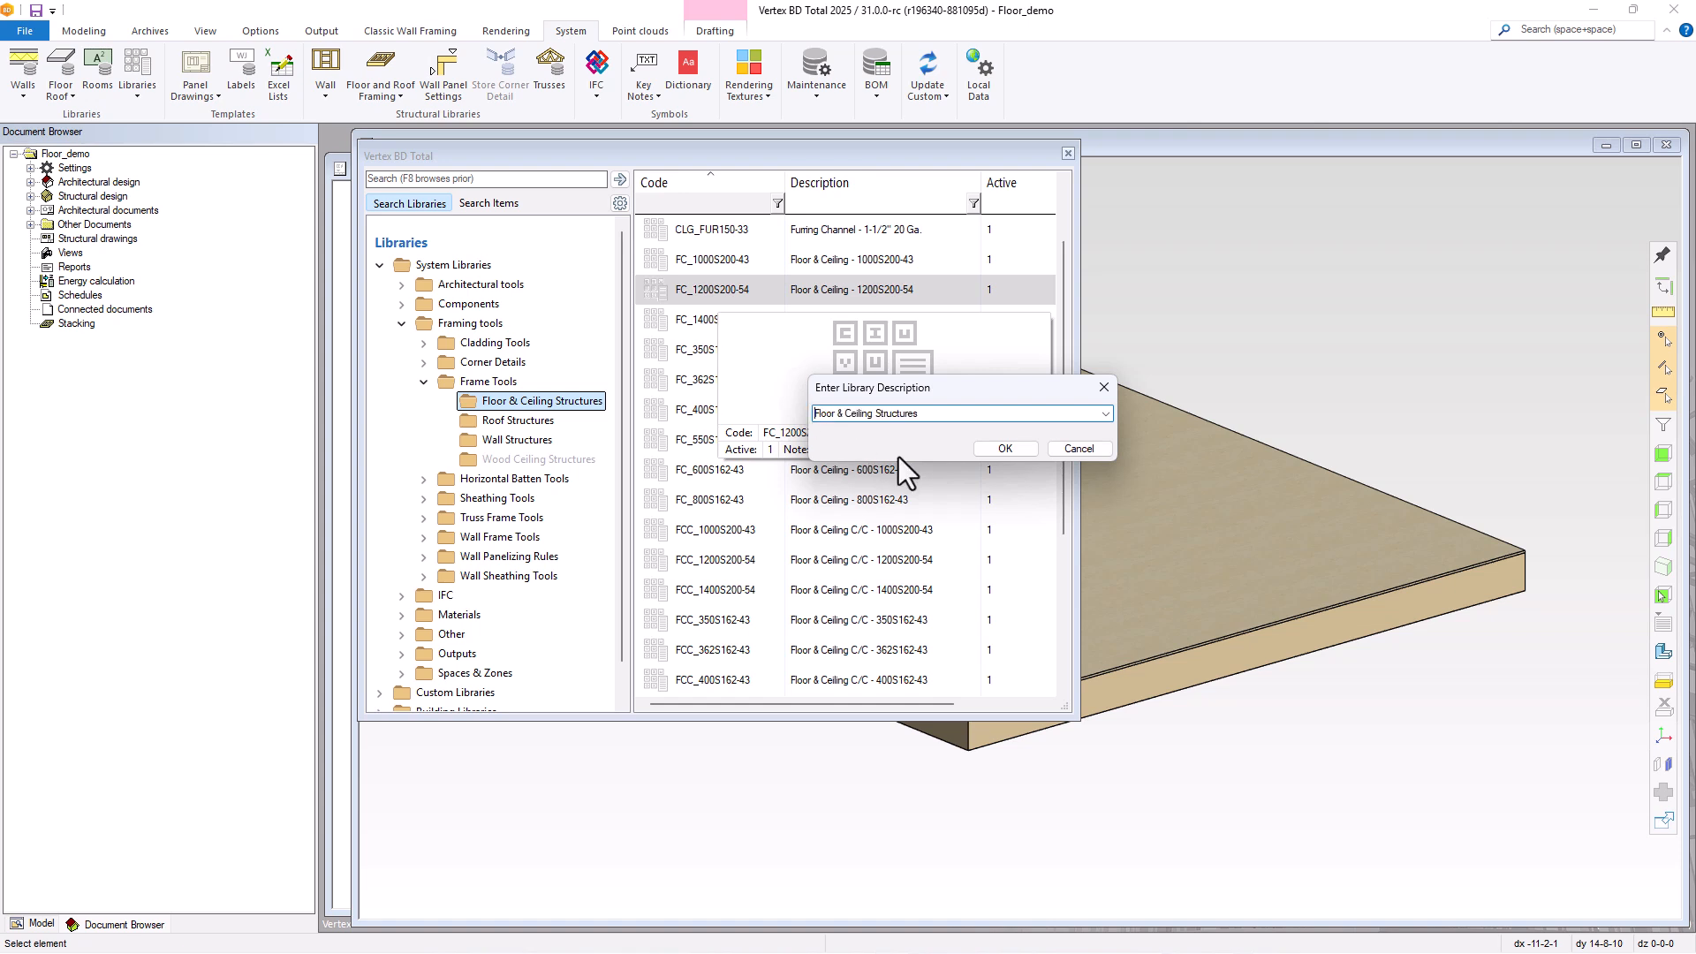
text(My_)
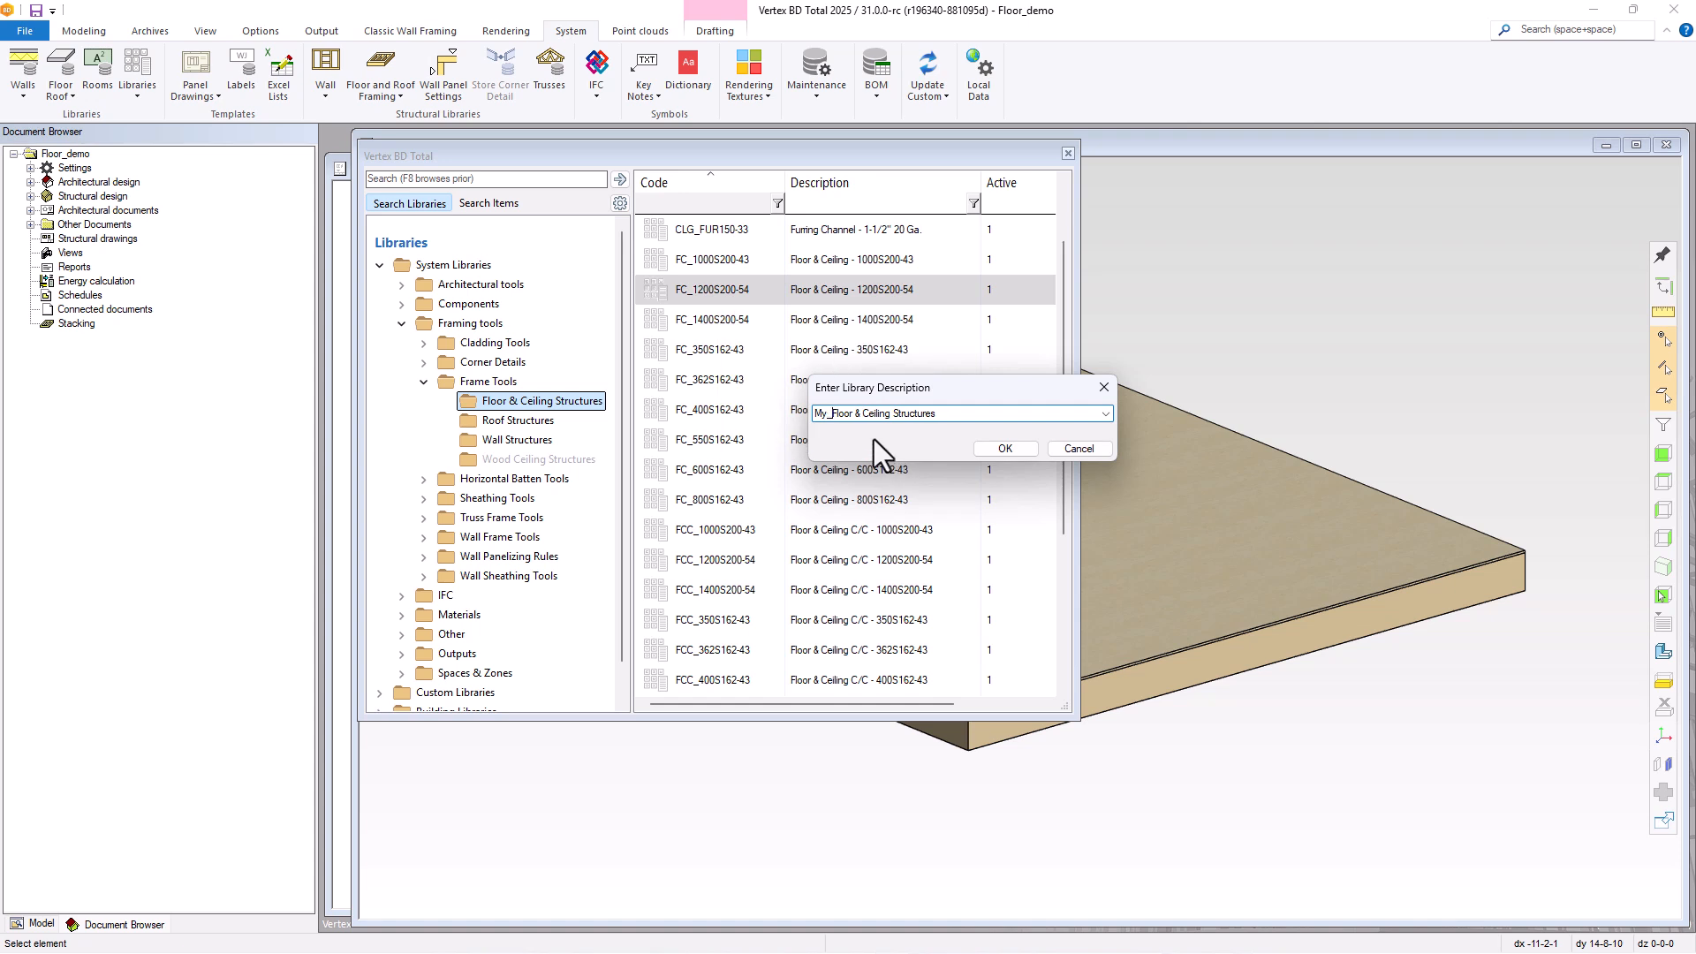
click(998, 450)
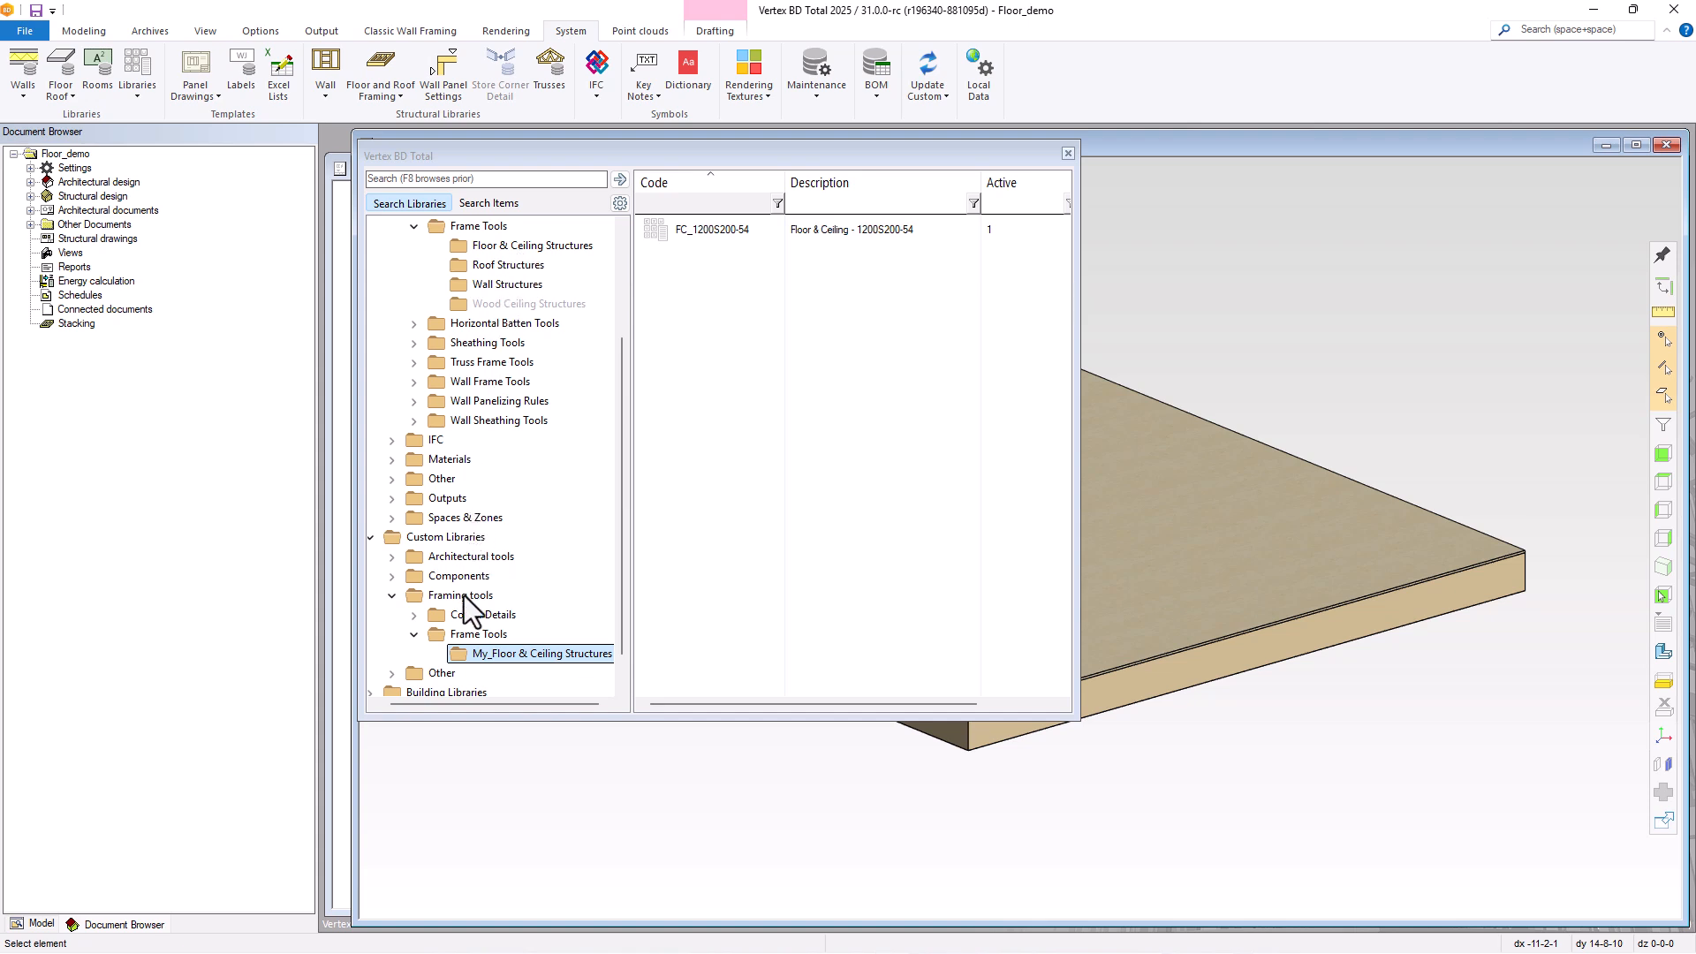
Rename the assembly in My_Floor & Ceiling Structures to FC_1200S200-54LWC and change its description to Floor & Ceiling - 1200S200-54LWC.
click(532, 660)
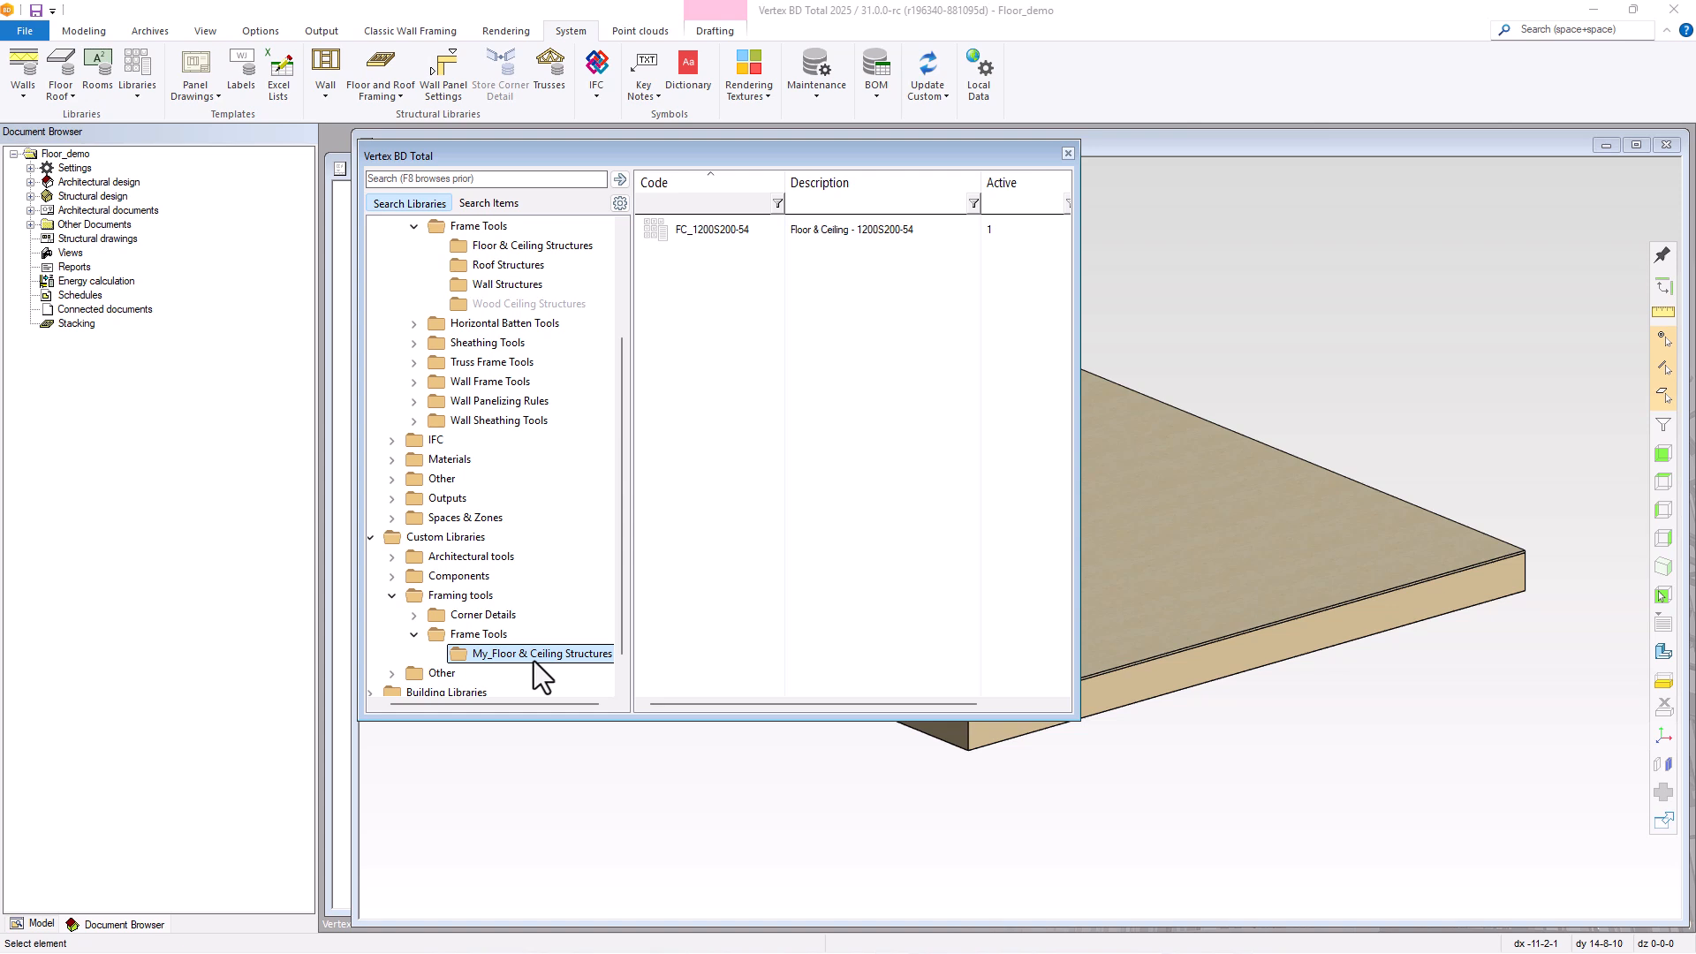
click(737, 235)
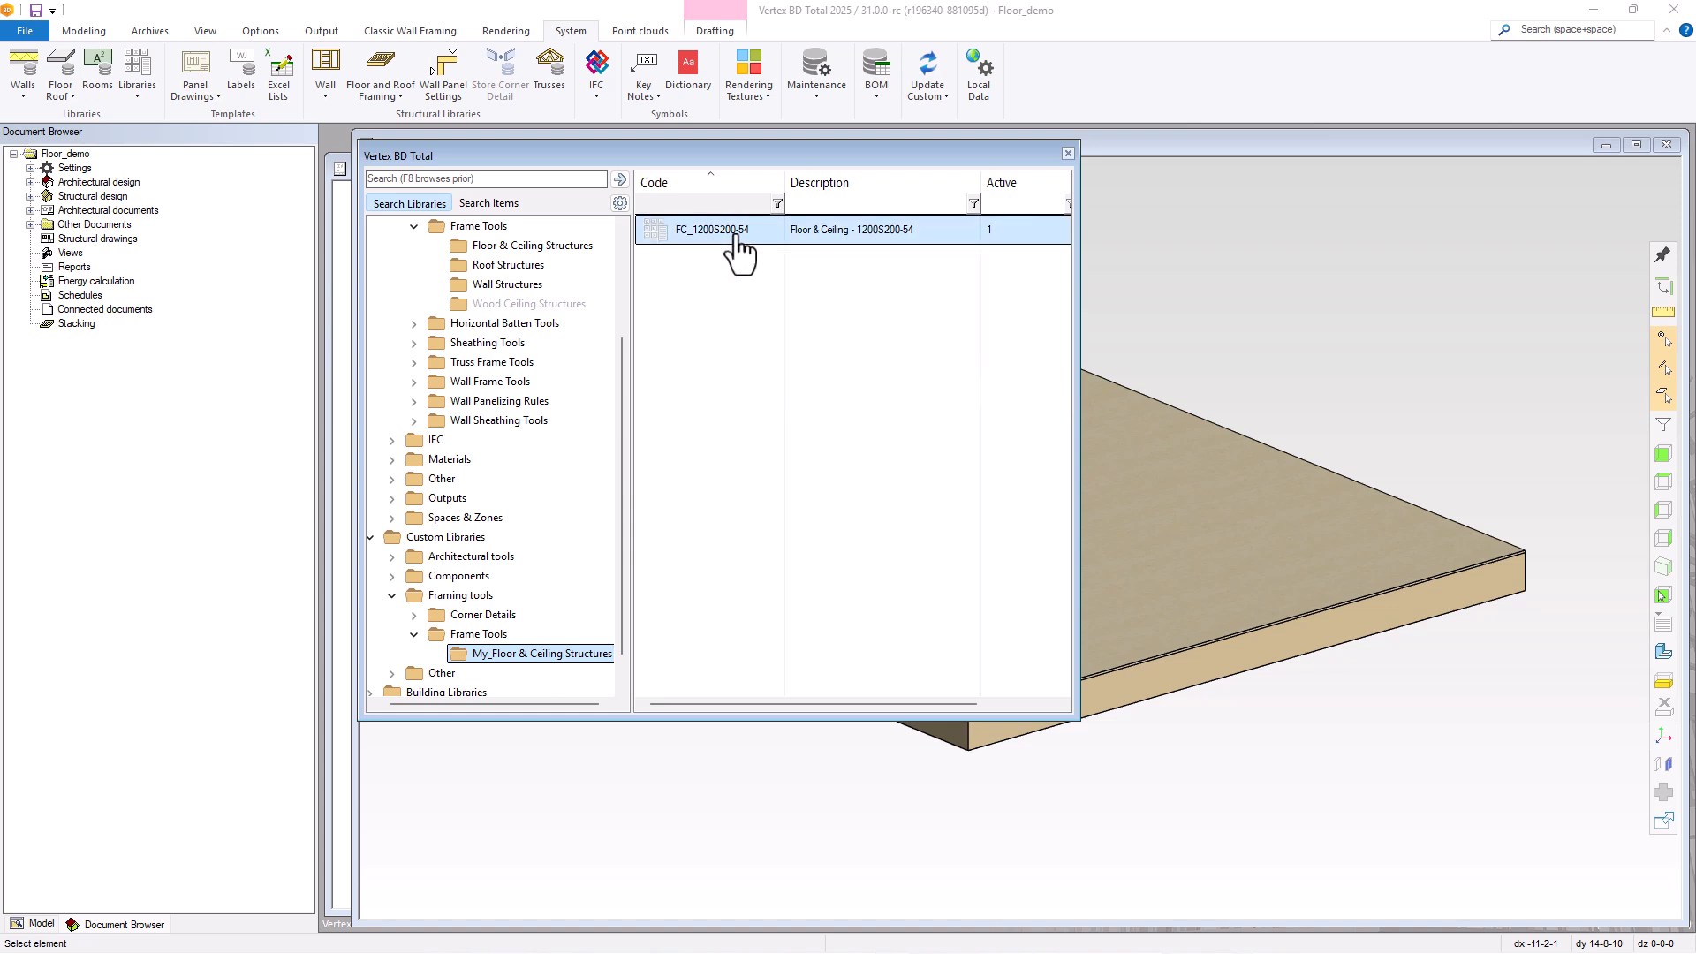
right_click(736, 235)
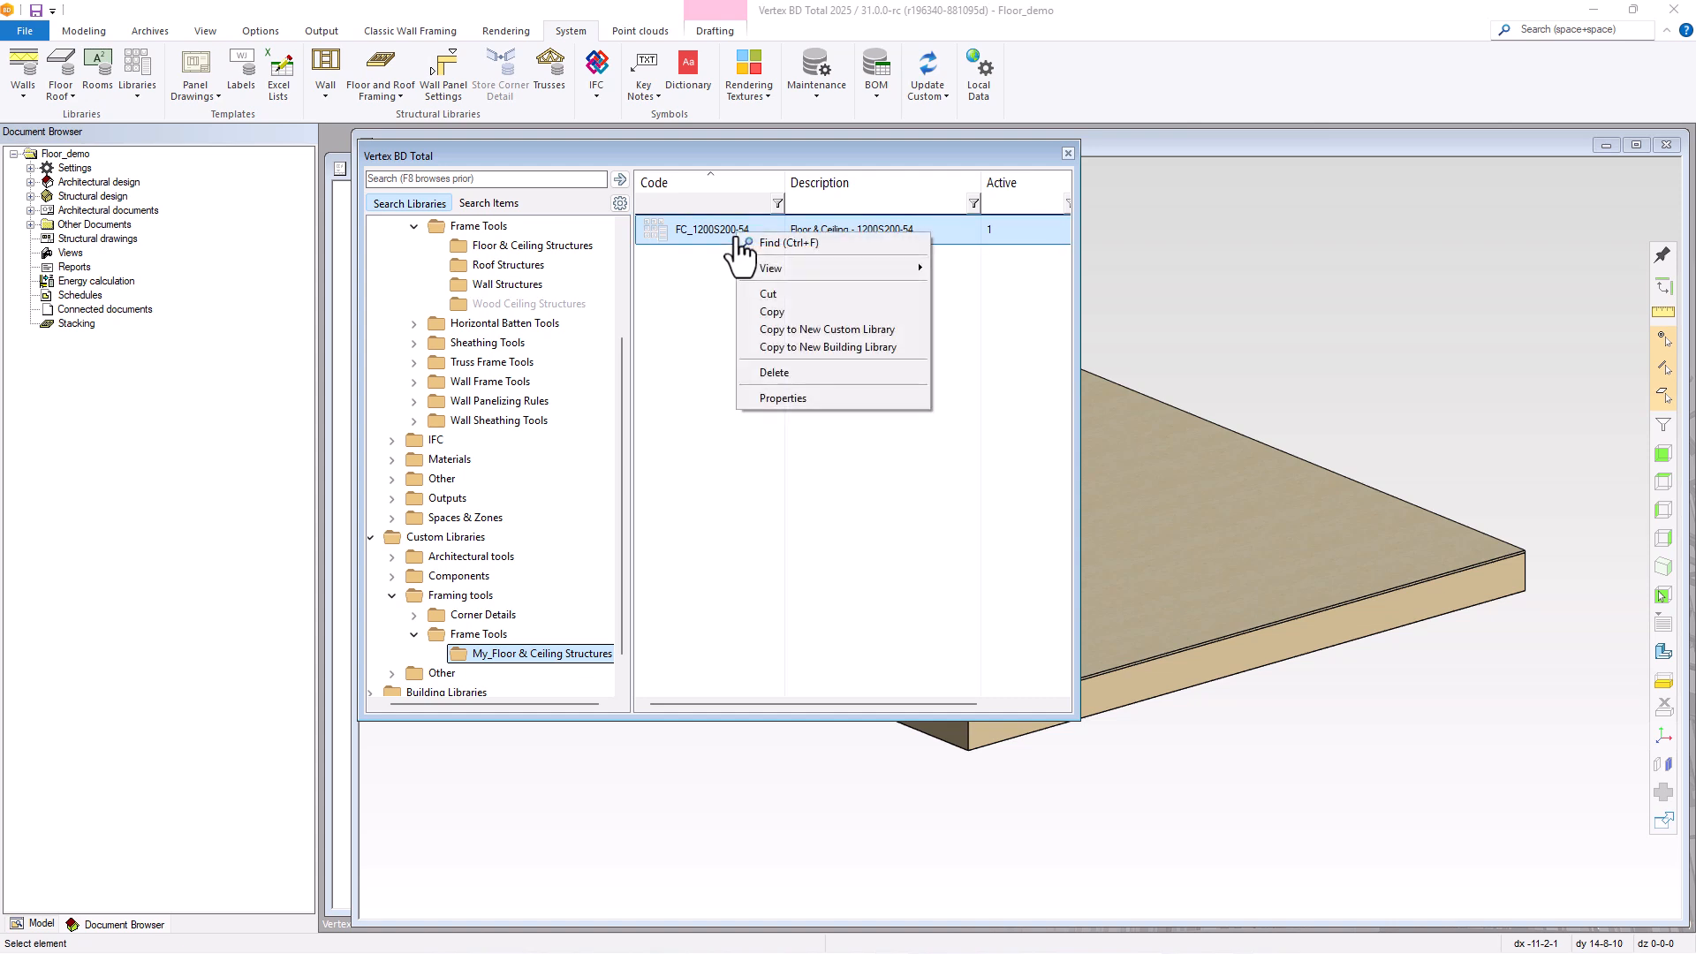
click(767, 398)
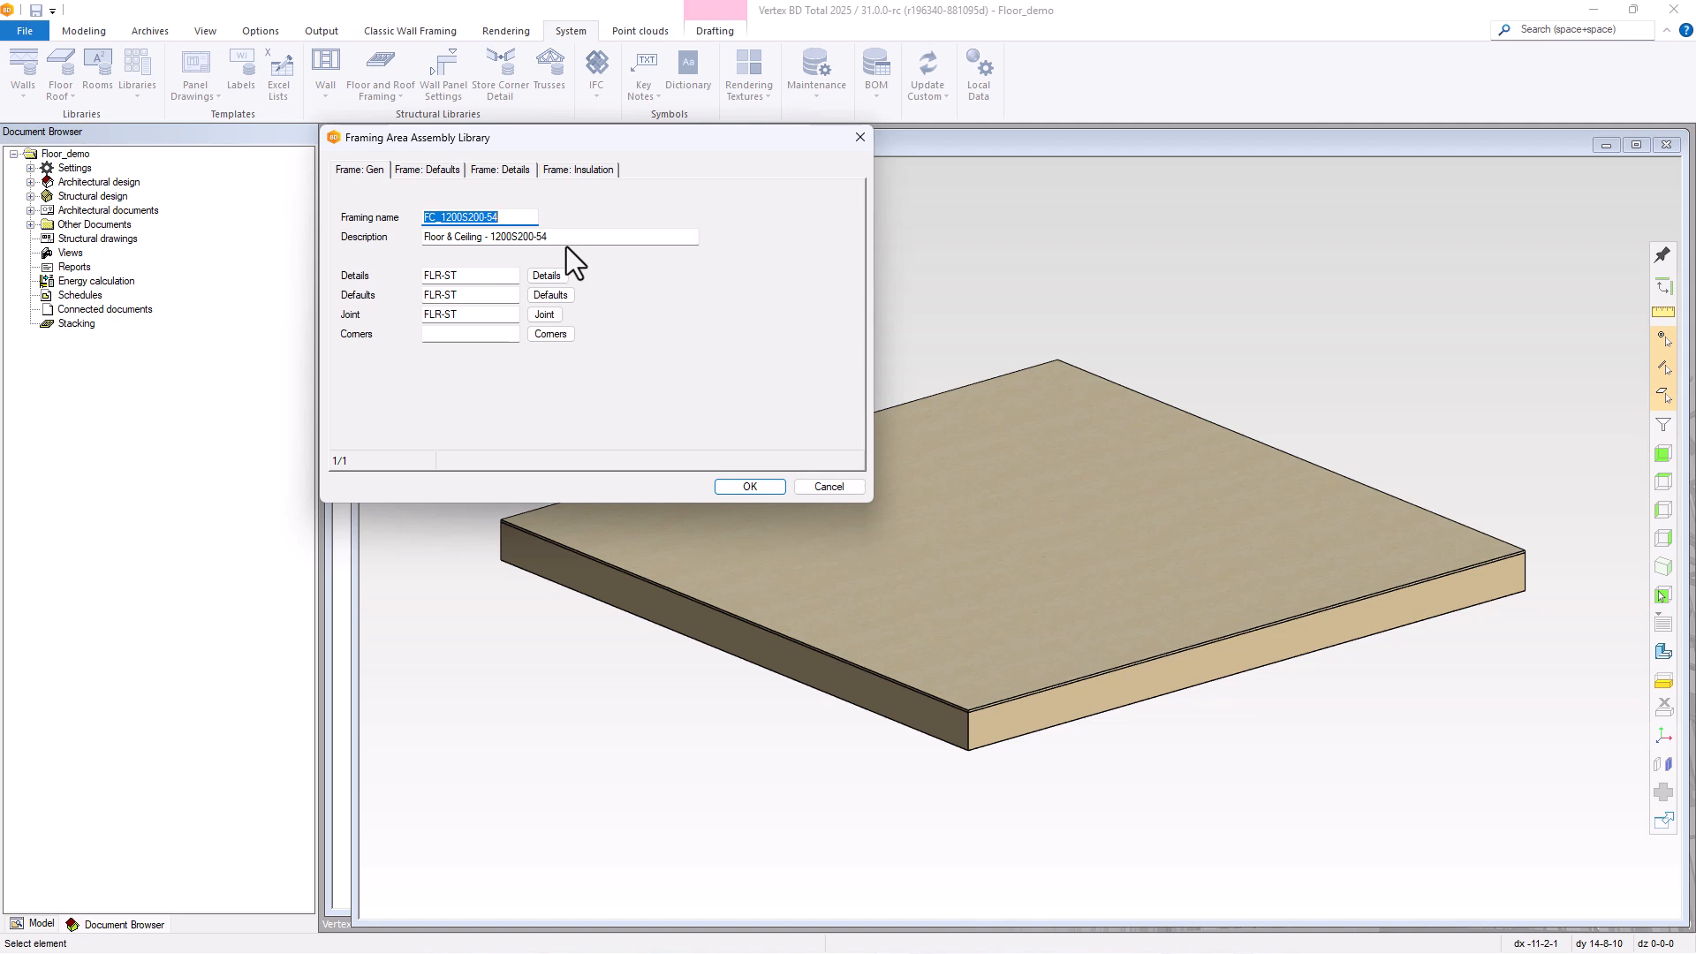
click(510, 216)
text(LWC)
click(664, 237)
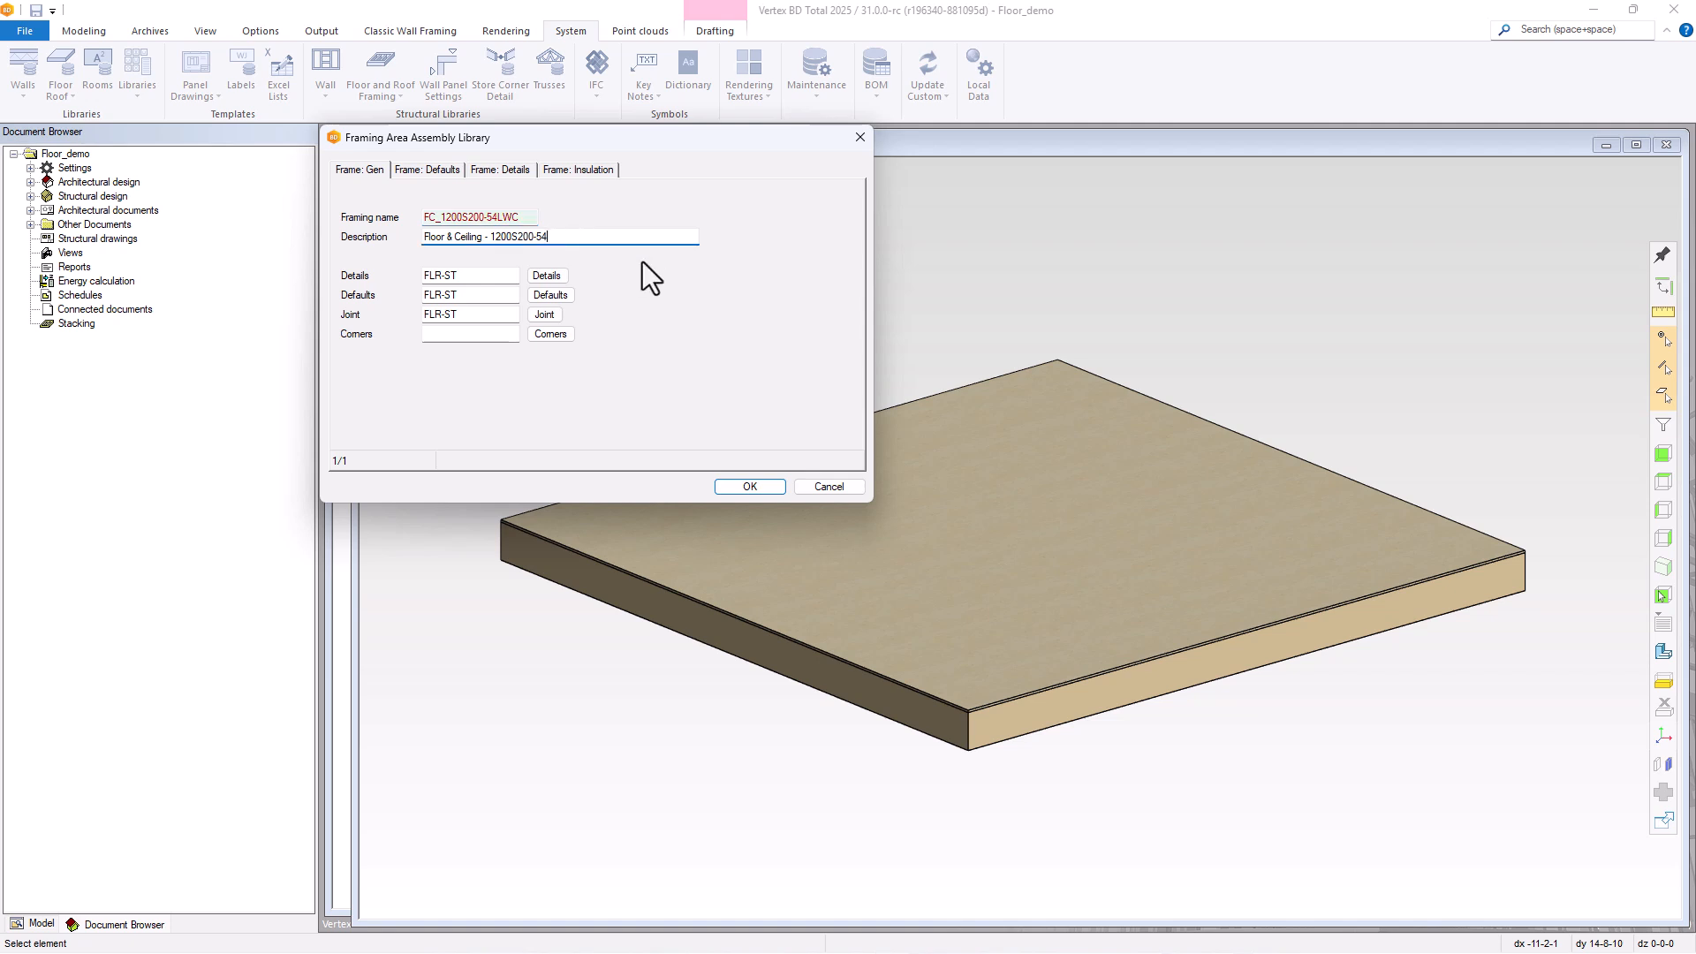
text(LWC)
Set the default frame spacing of the custom library's FC_1200S200-54LWC assembly to 12.
click(449, 173)
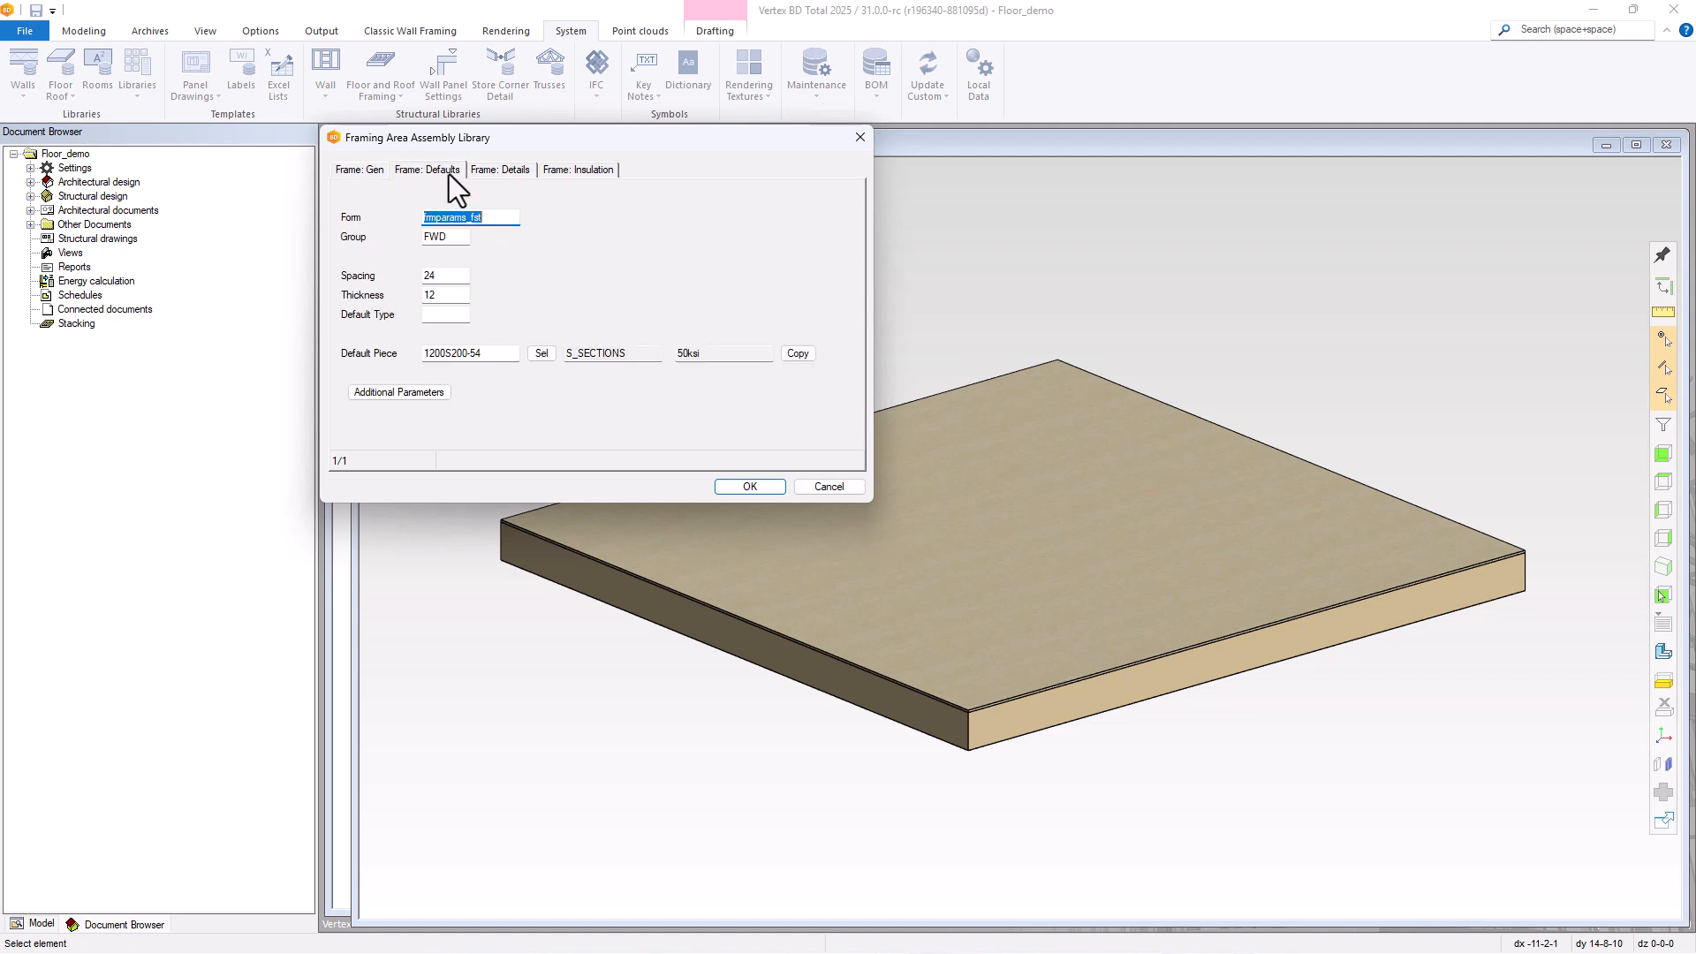
drag(455, 277, 419, 280)
text(12)
Review the assembly's default piece, additional parameters, details and insulation without changing them, then accept the assembly and close the library browser.
click(540, 357)
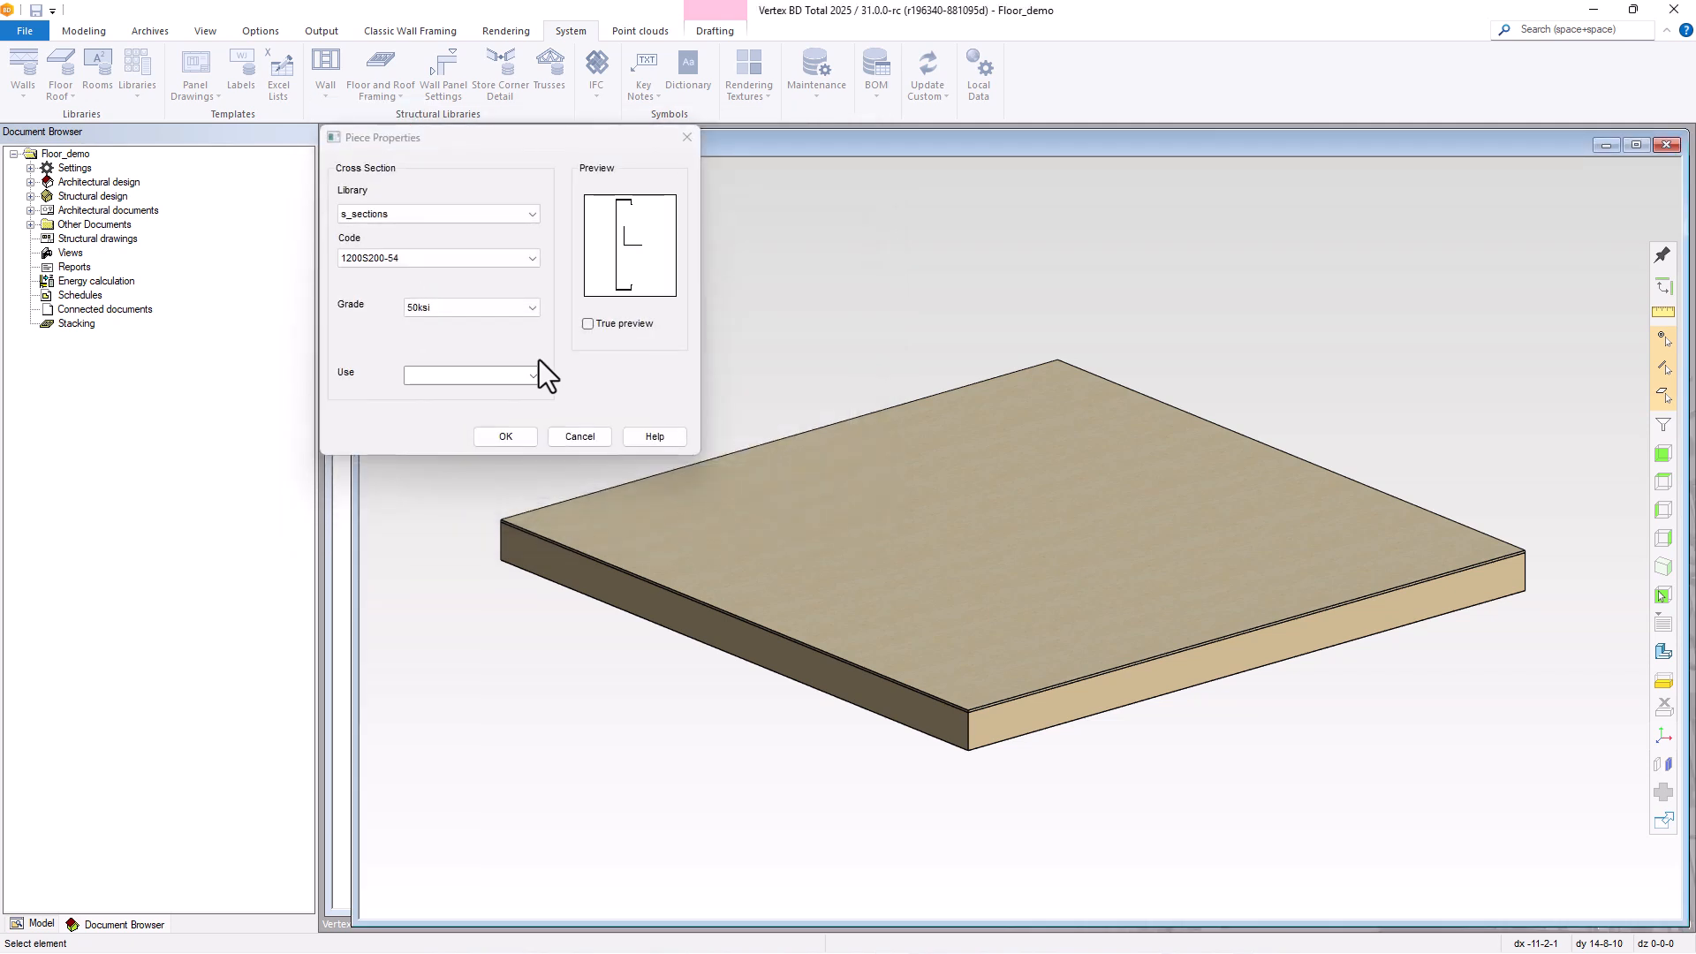
click(576, 437)
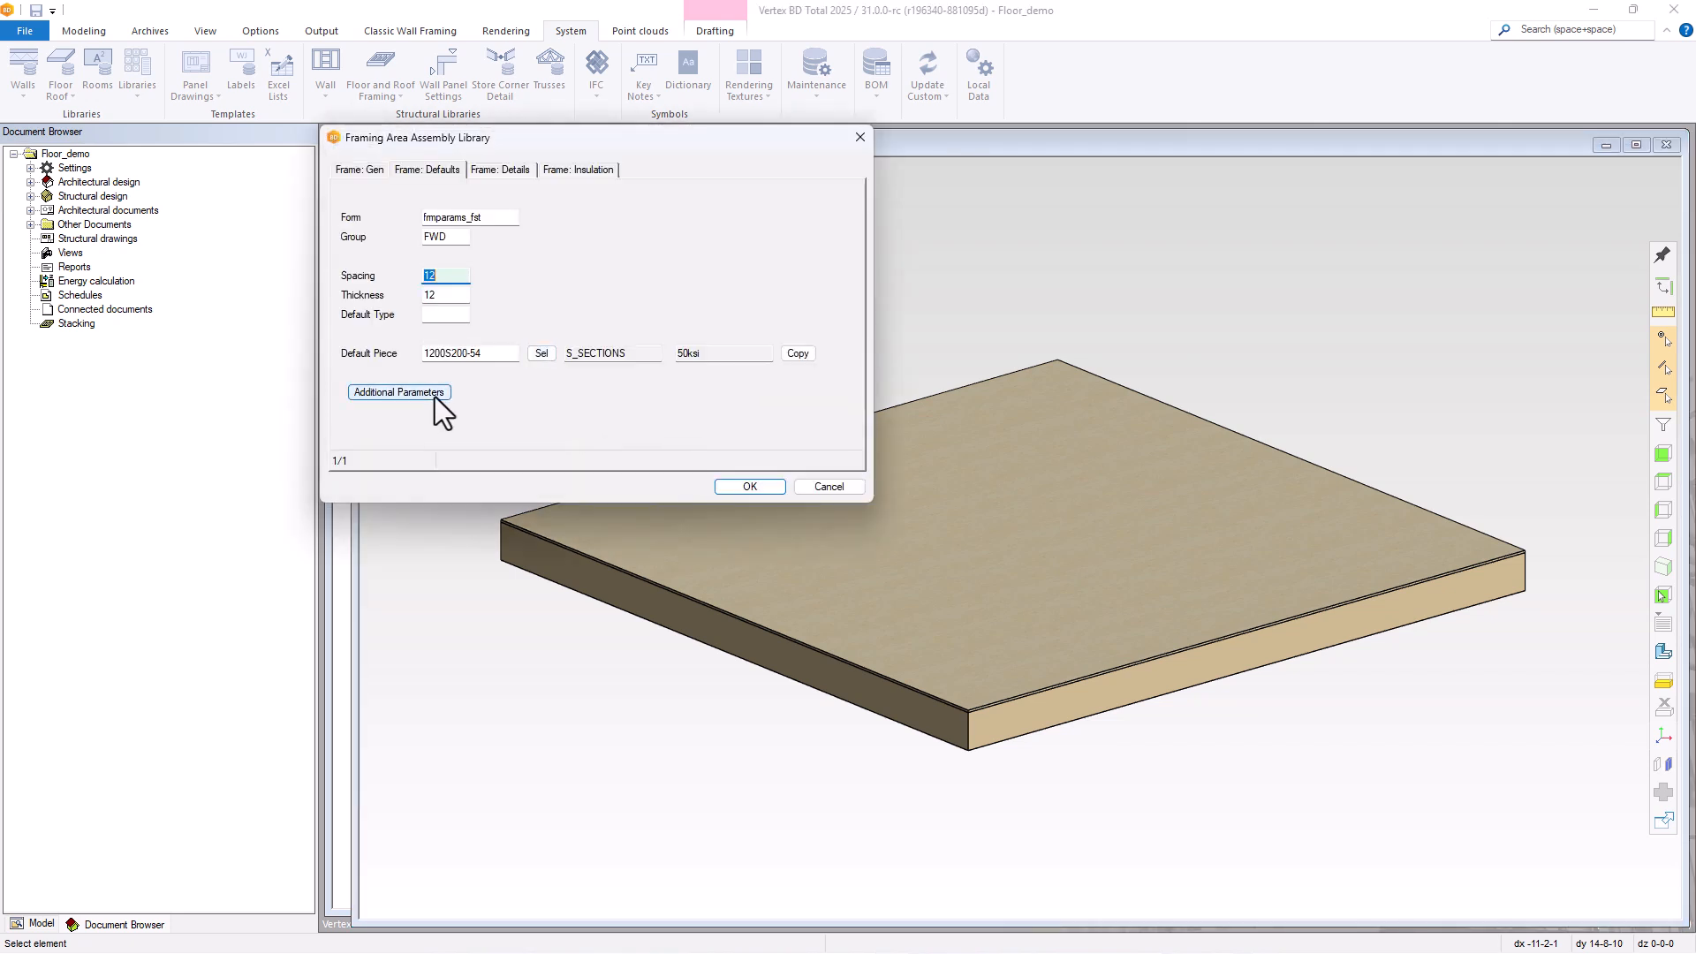
click(399, 392)
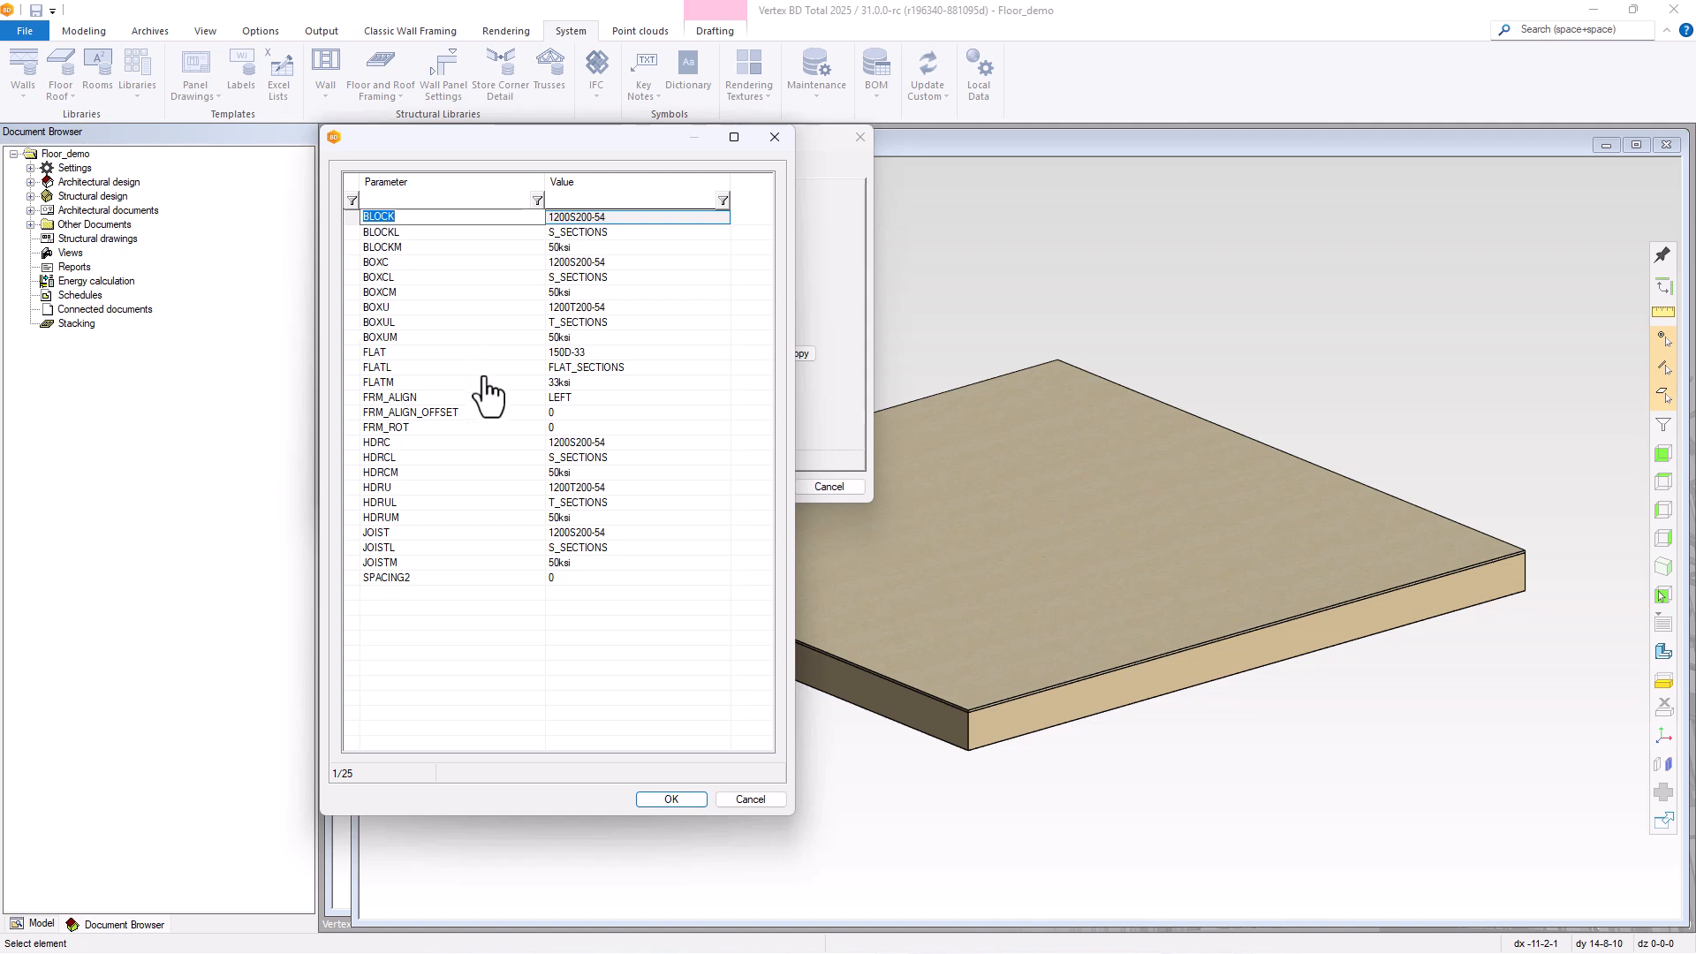
click(692, 804)
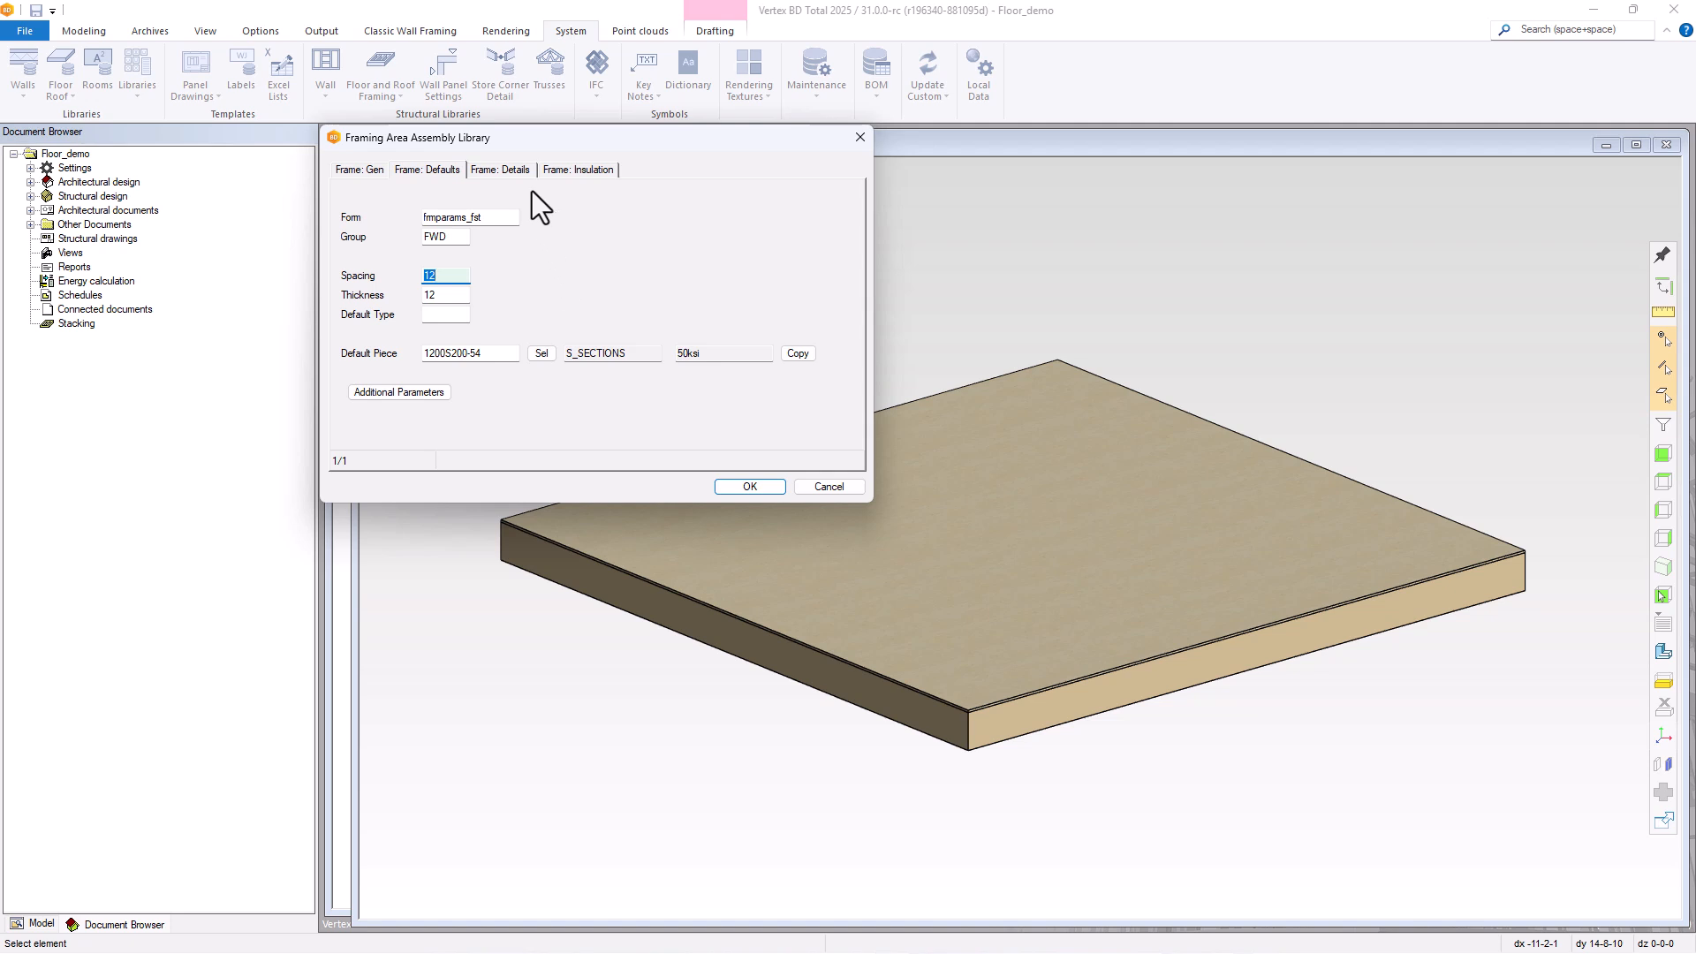
click(518, 169)
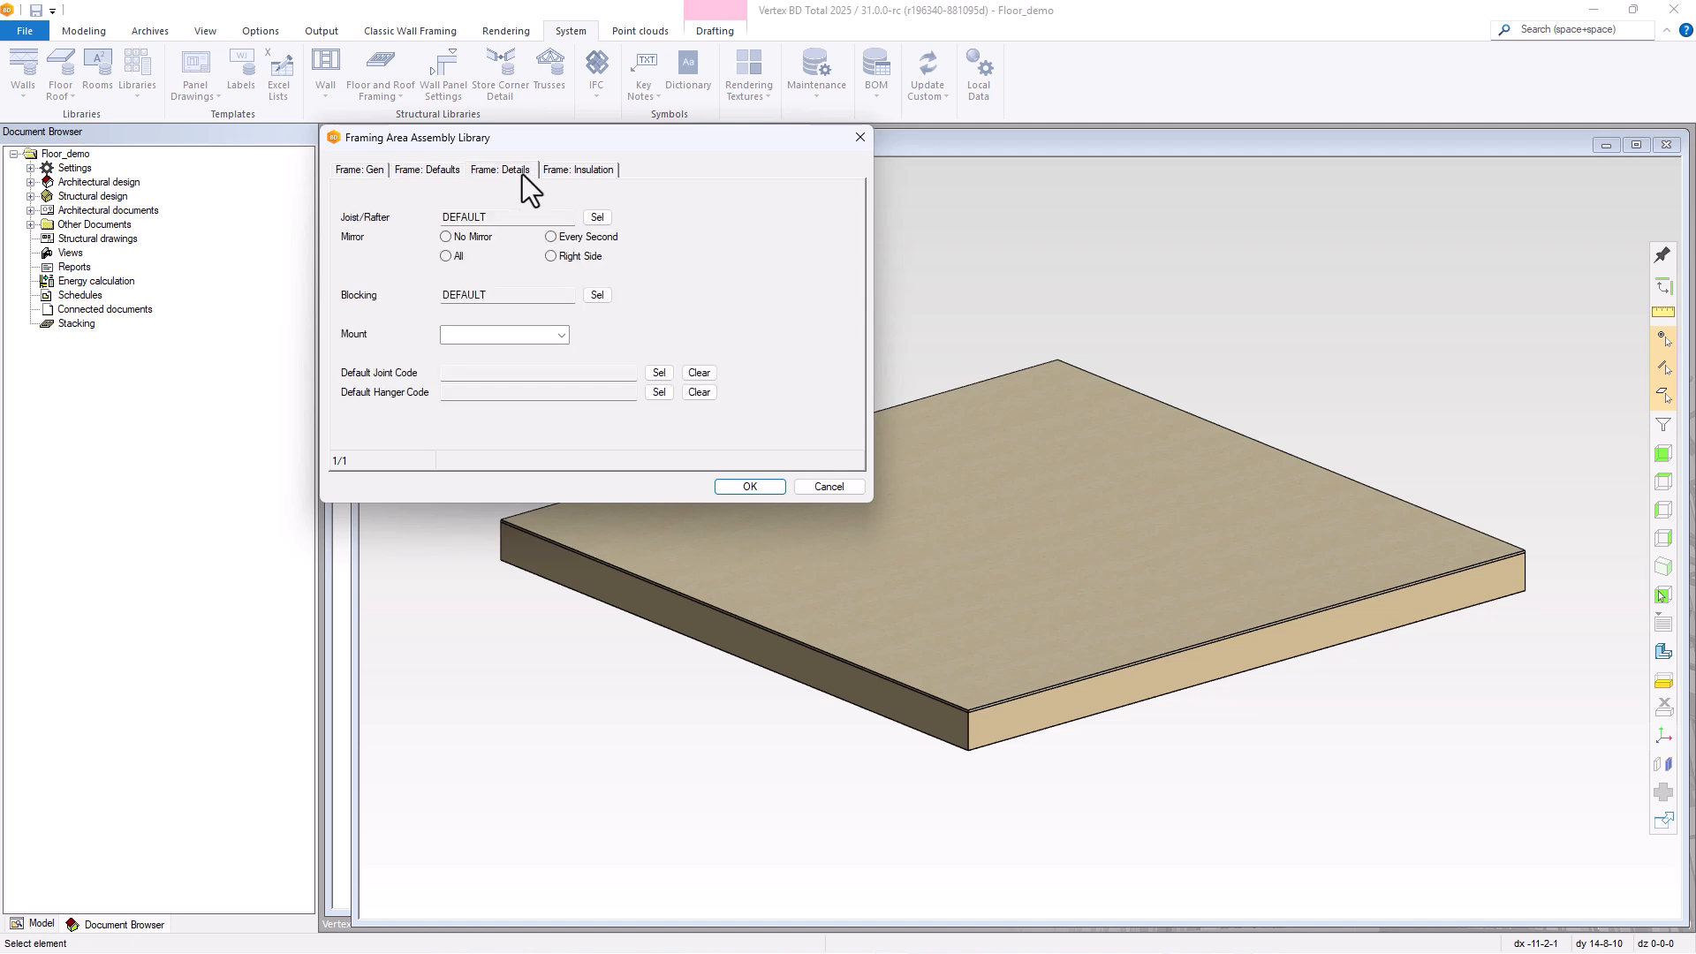
click(601, 171)
click(379, 172)
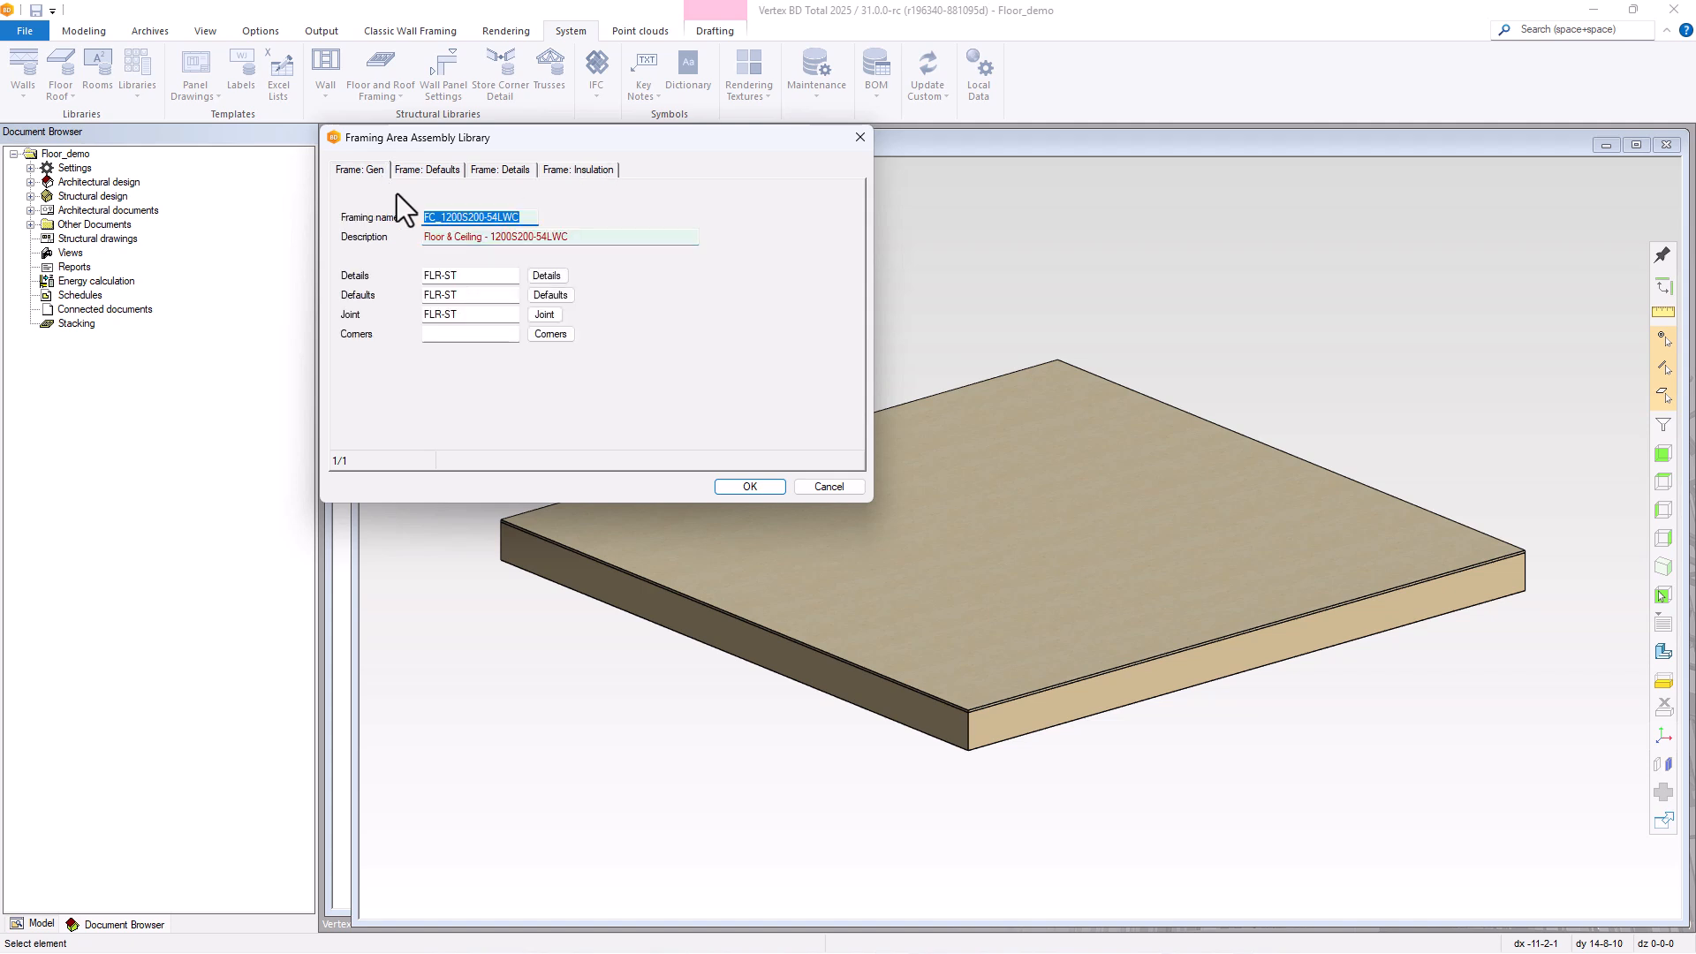
click(752, 487)
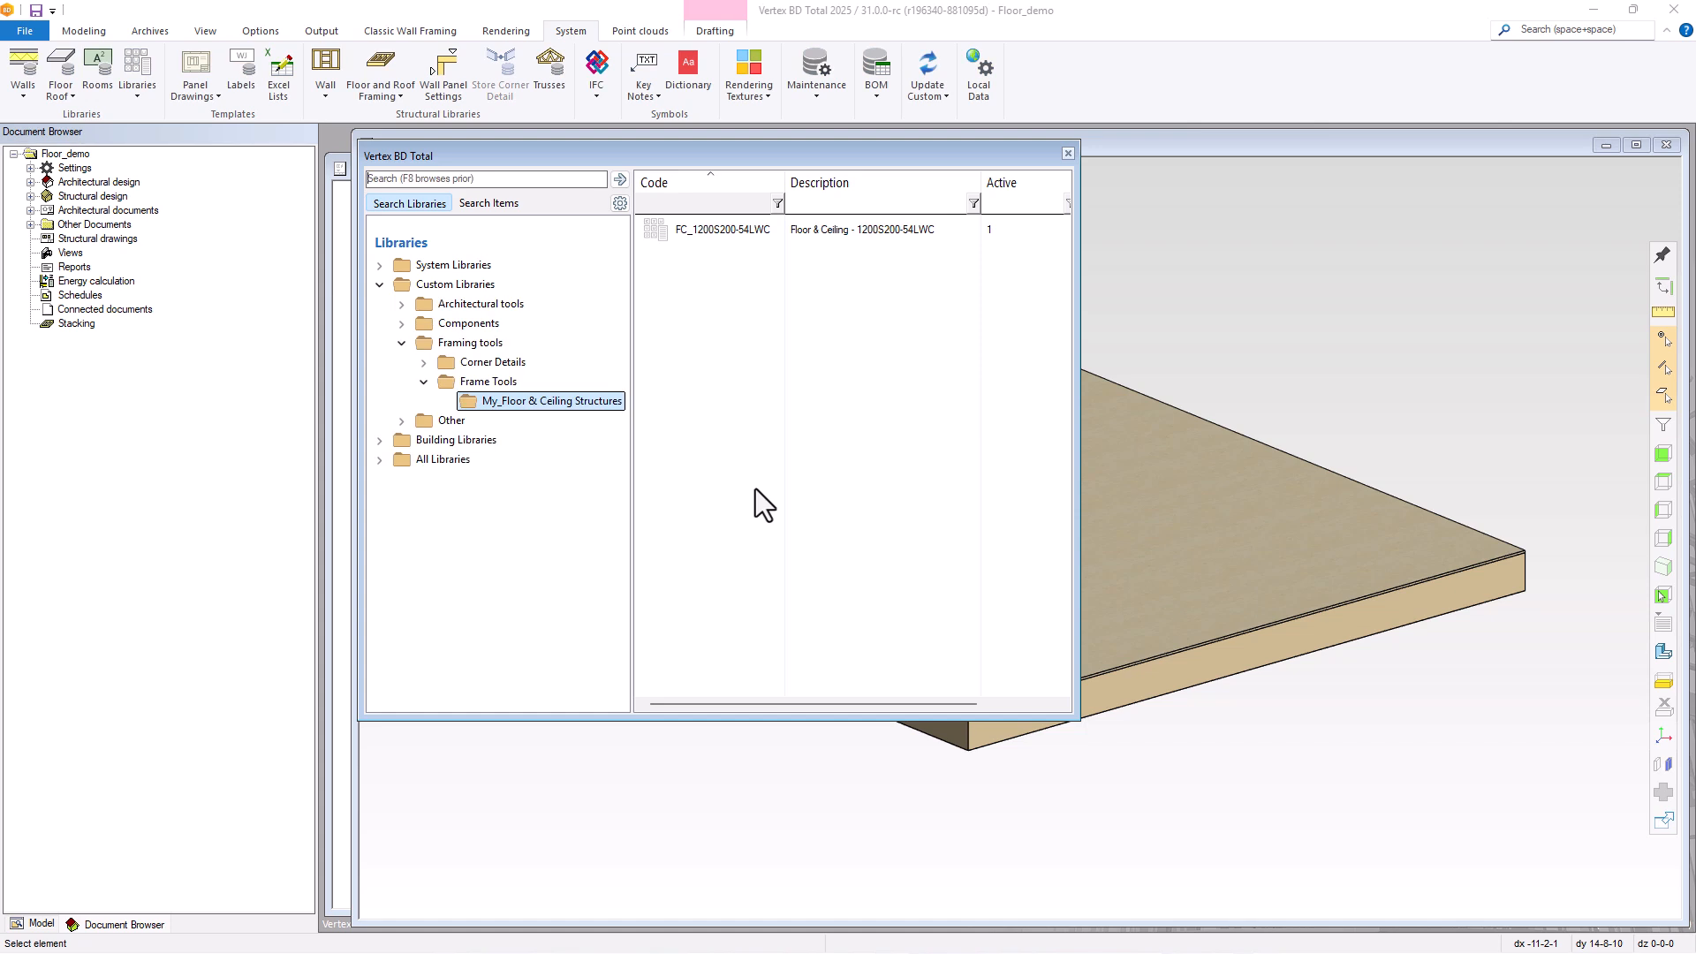
click(1071, 150)
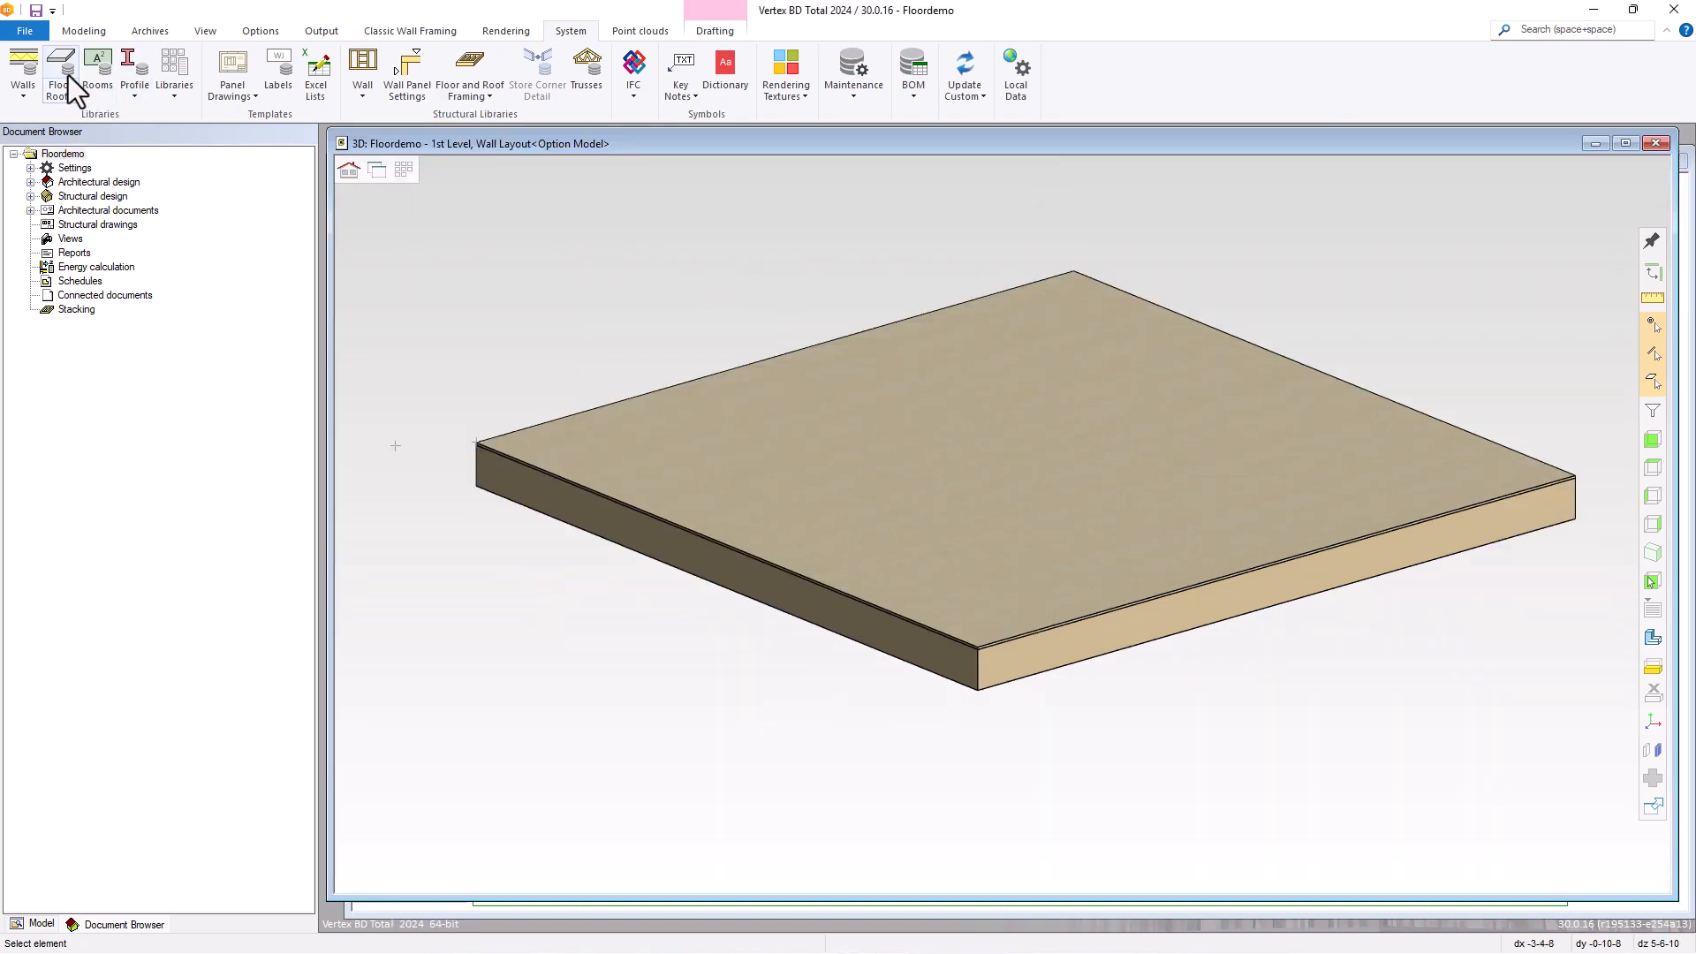
Open the framing tools of the Floor Frame - 12" layer in the 1200S200-54 C/C floor structure under My_Structures.
click(67, 76)
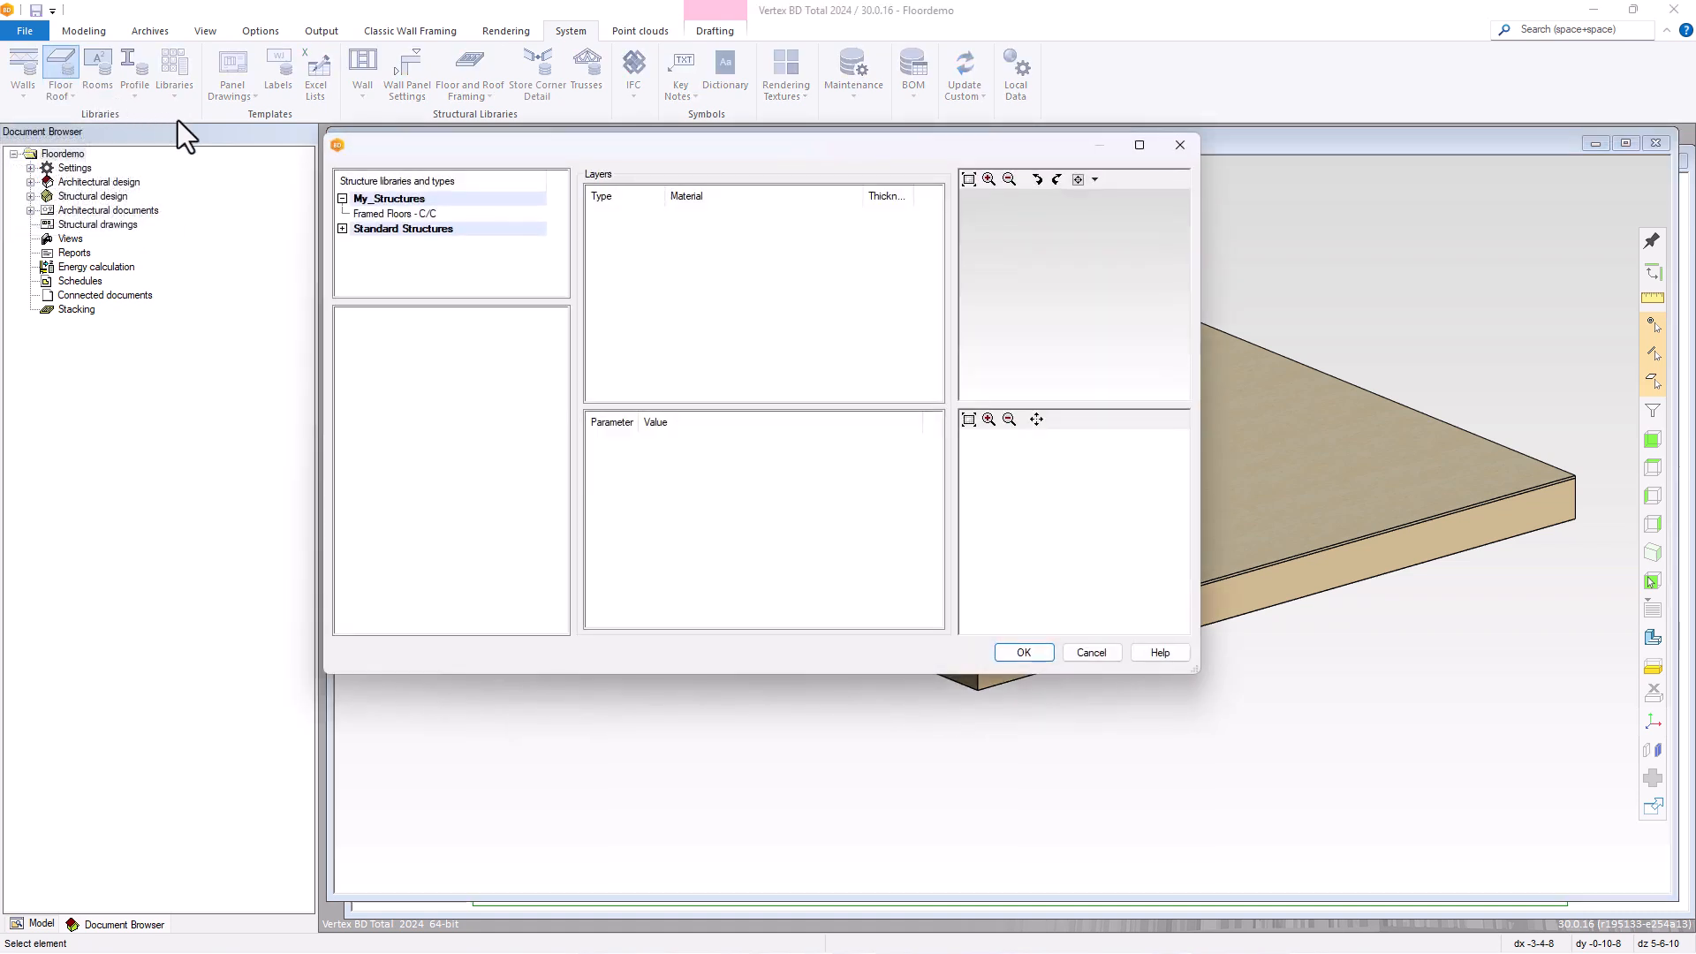
click(427, 215)
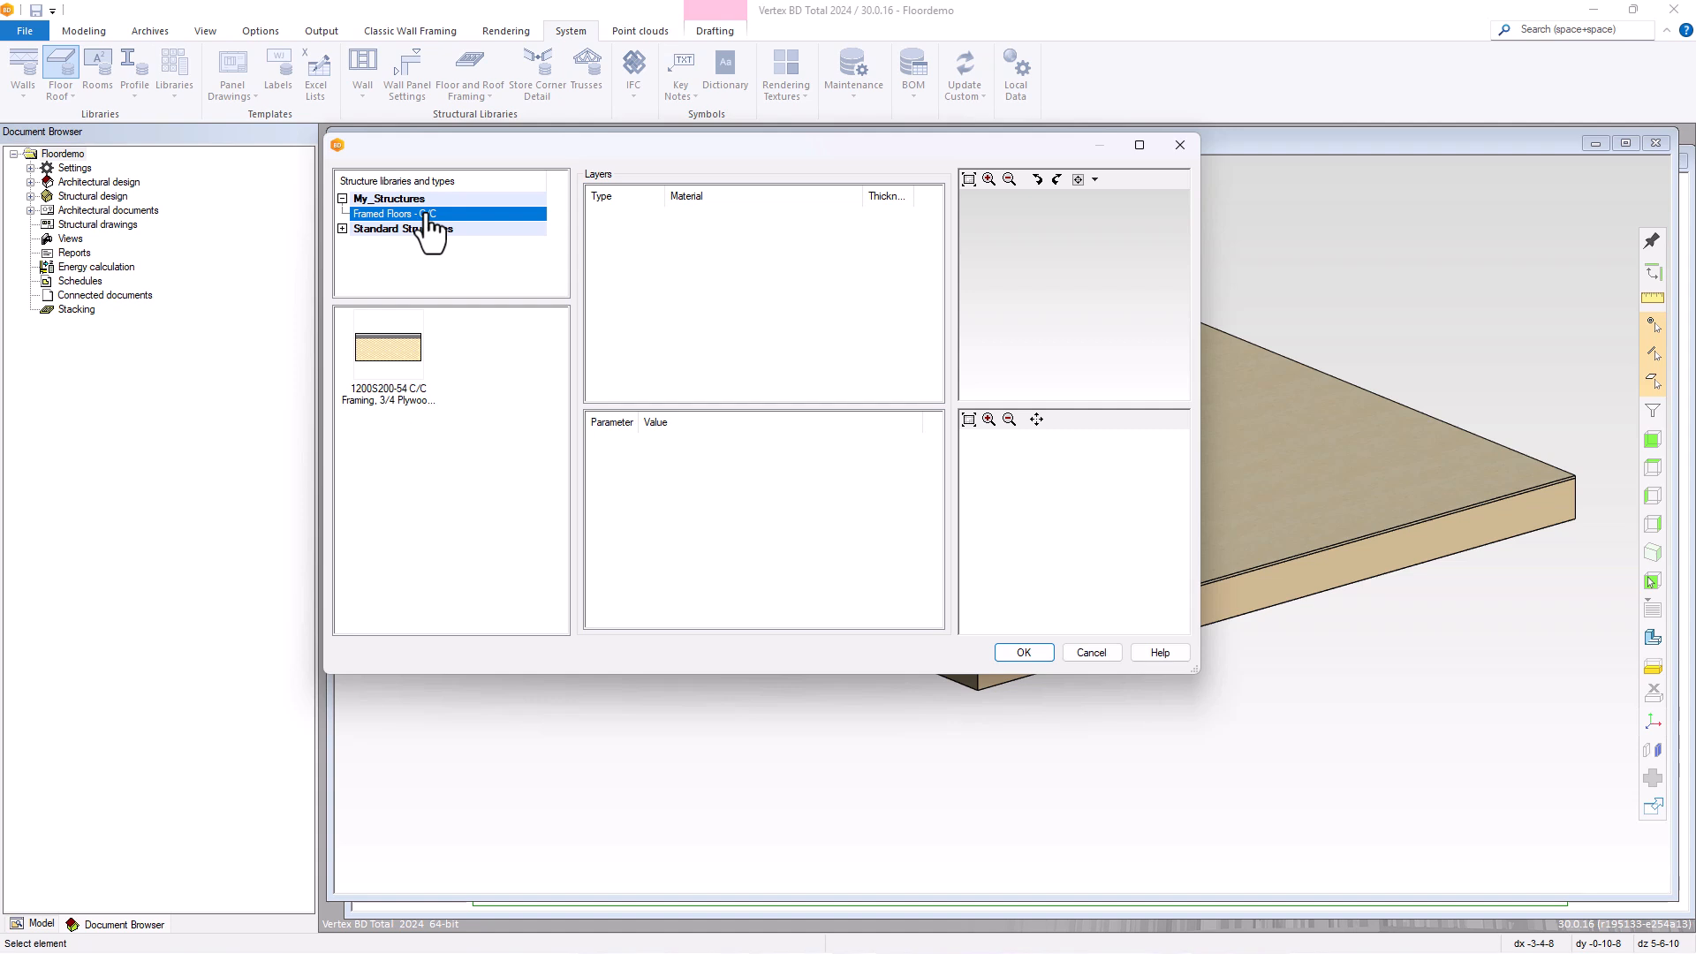
click(393, 357)
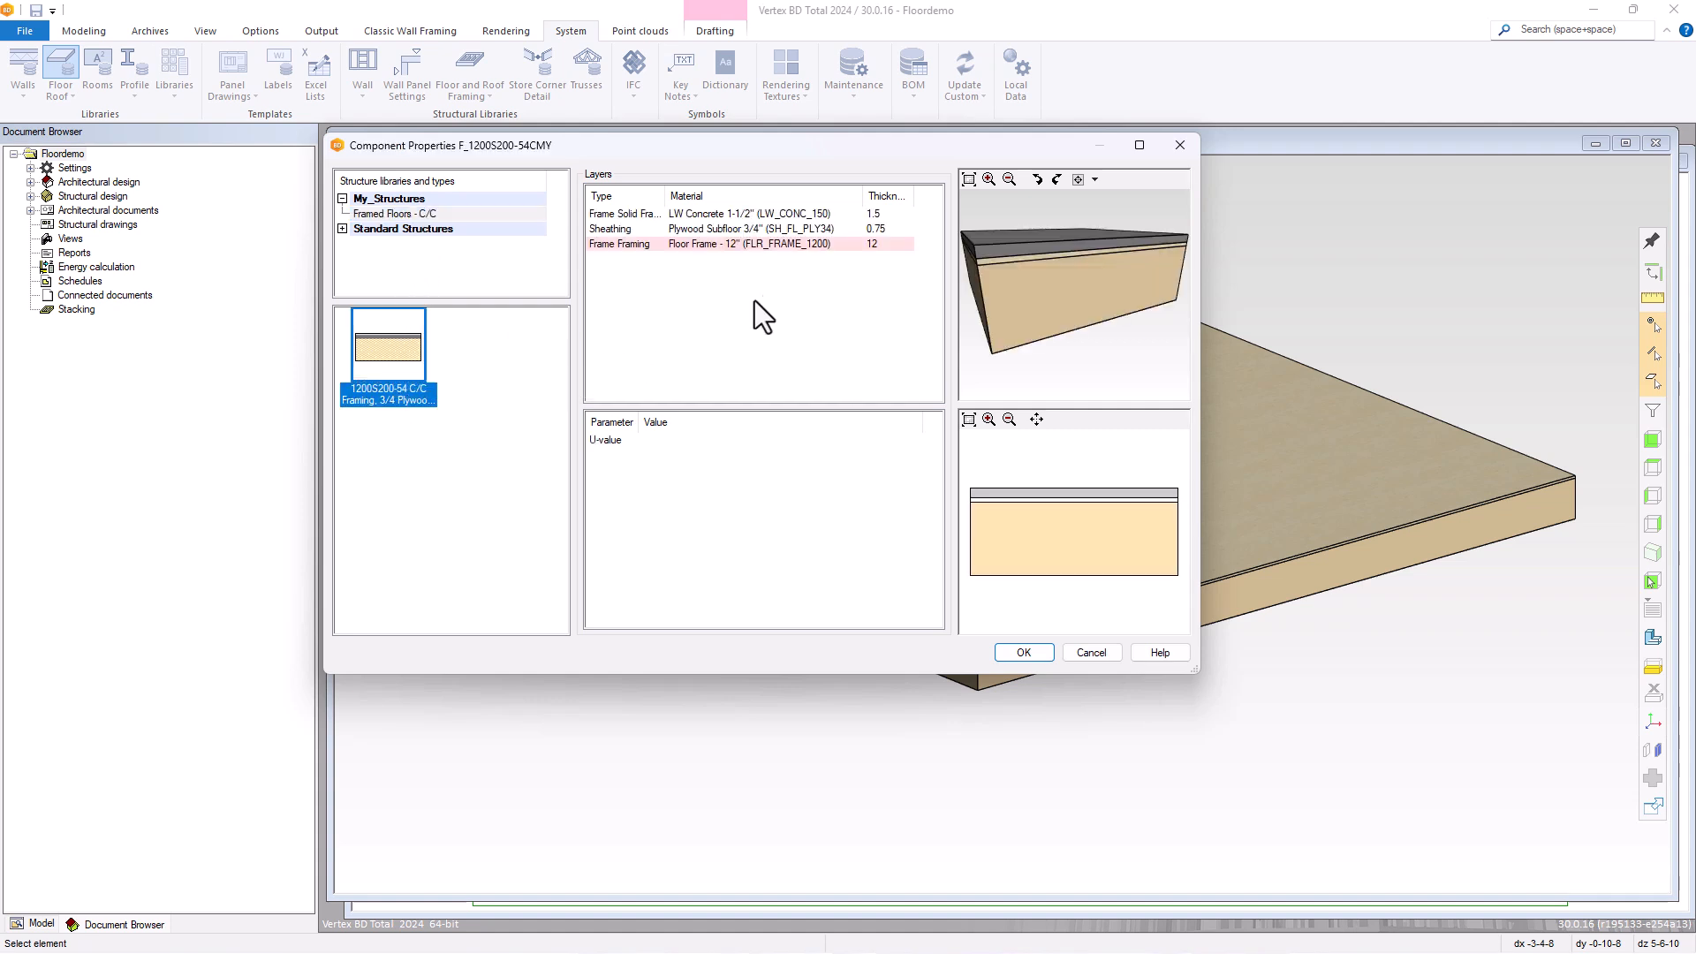
click(815, 247)
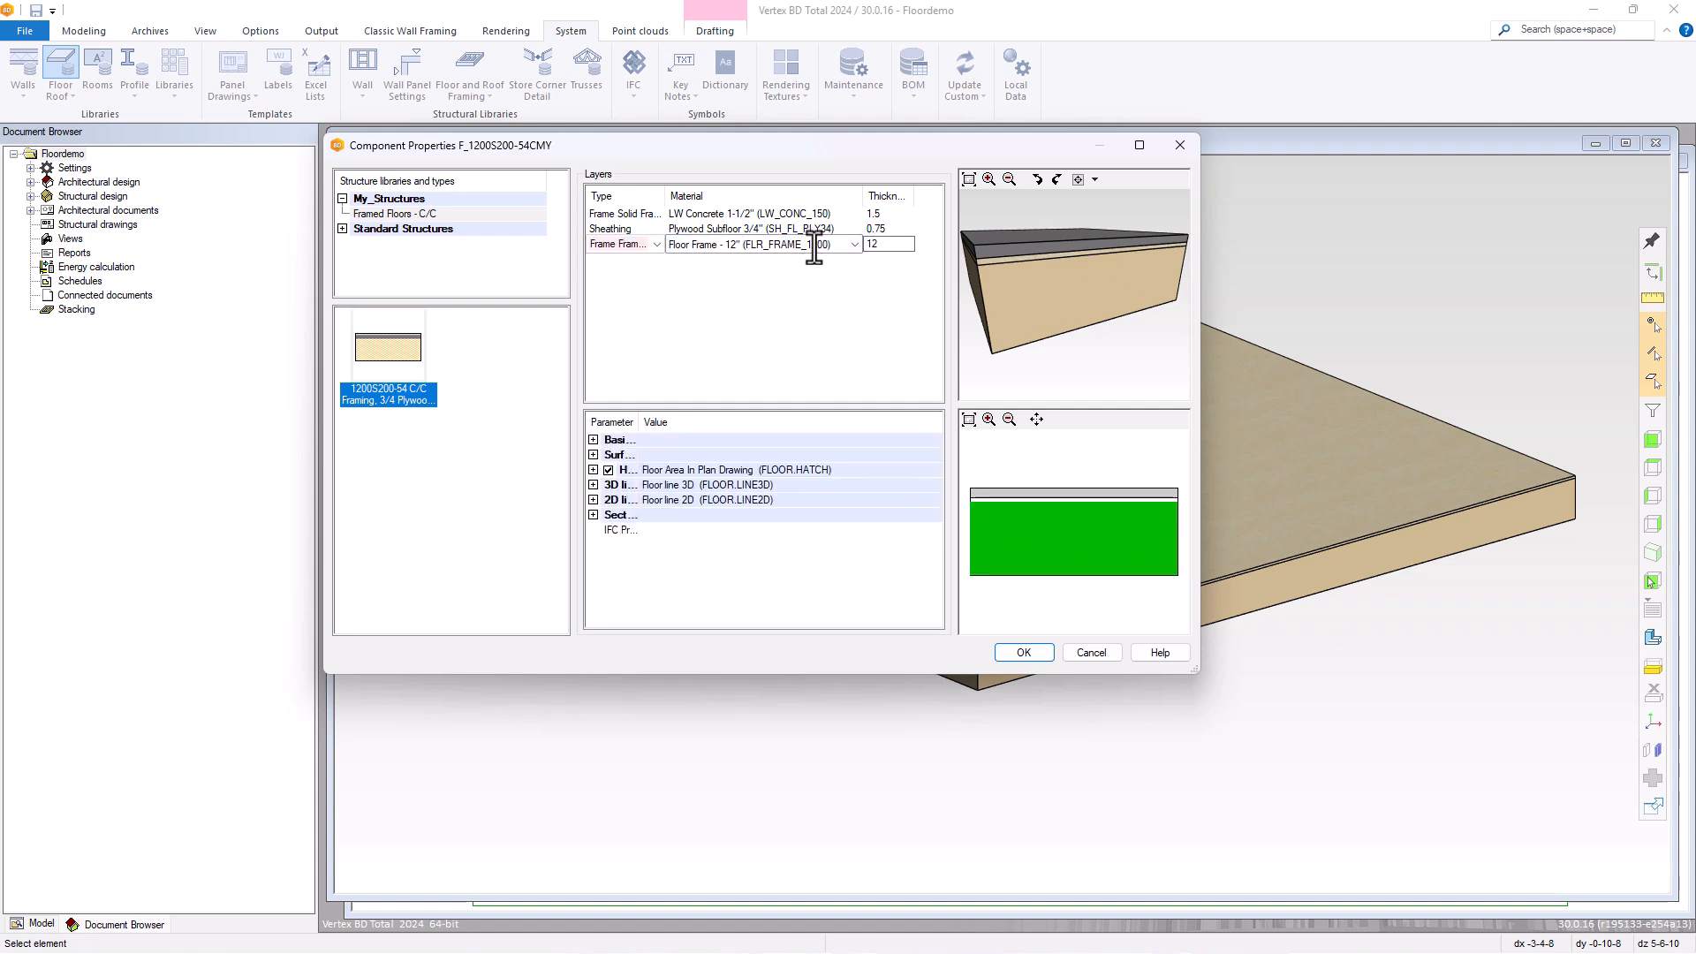
right_click(813, 251)
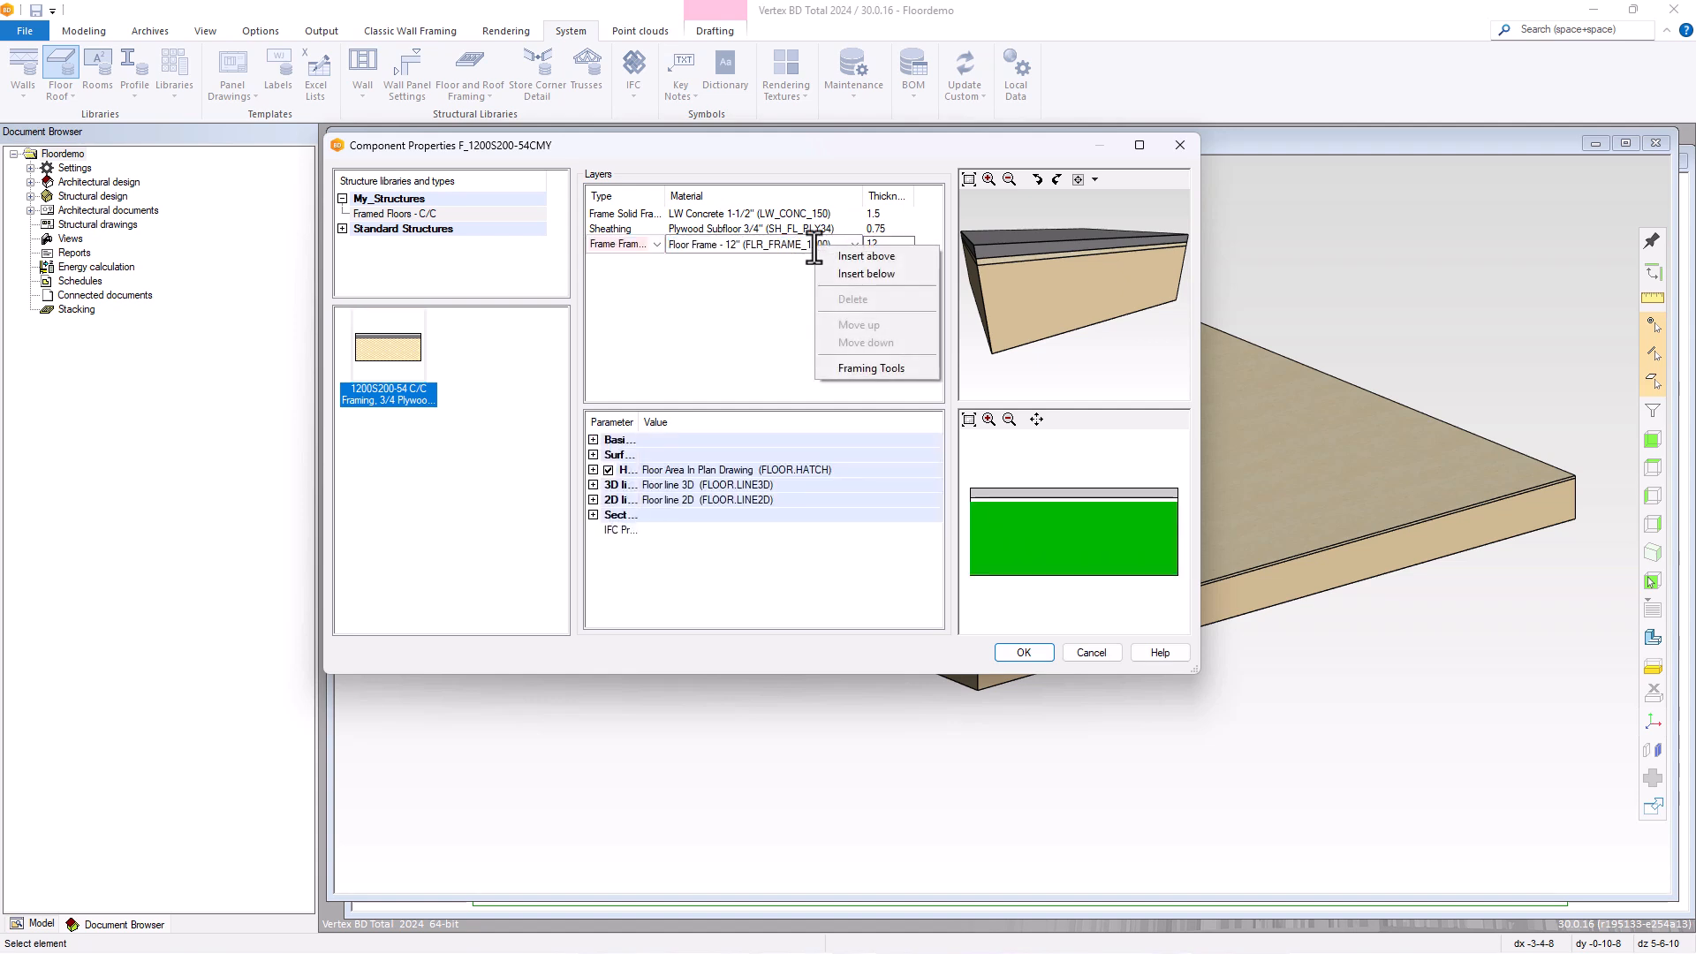
click(850, 368)
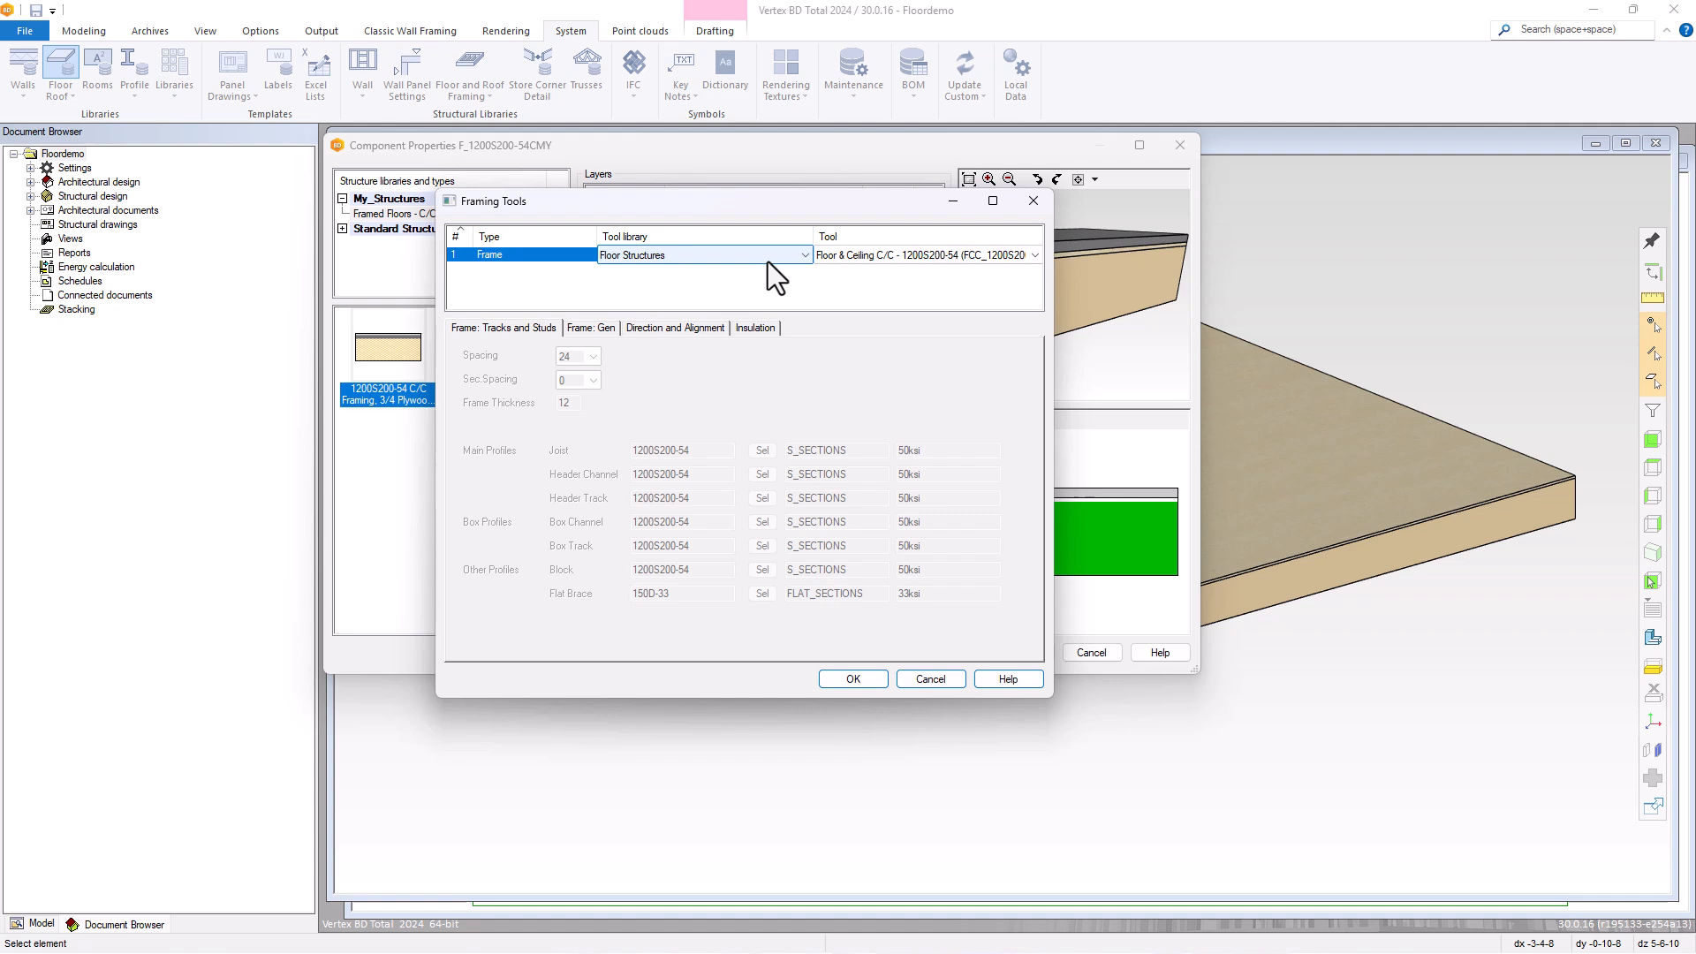
Set the frame's tool library to Floor Structures and its tool to Floor- 1200S200-54LWC (FC_1200S200-54LWC).
click(767, 258)
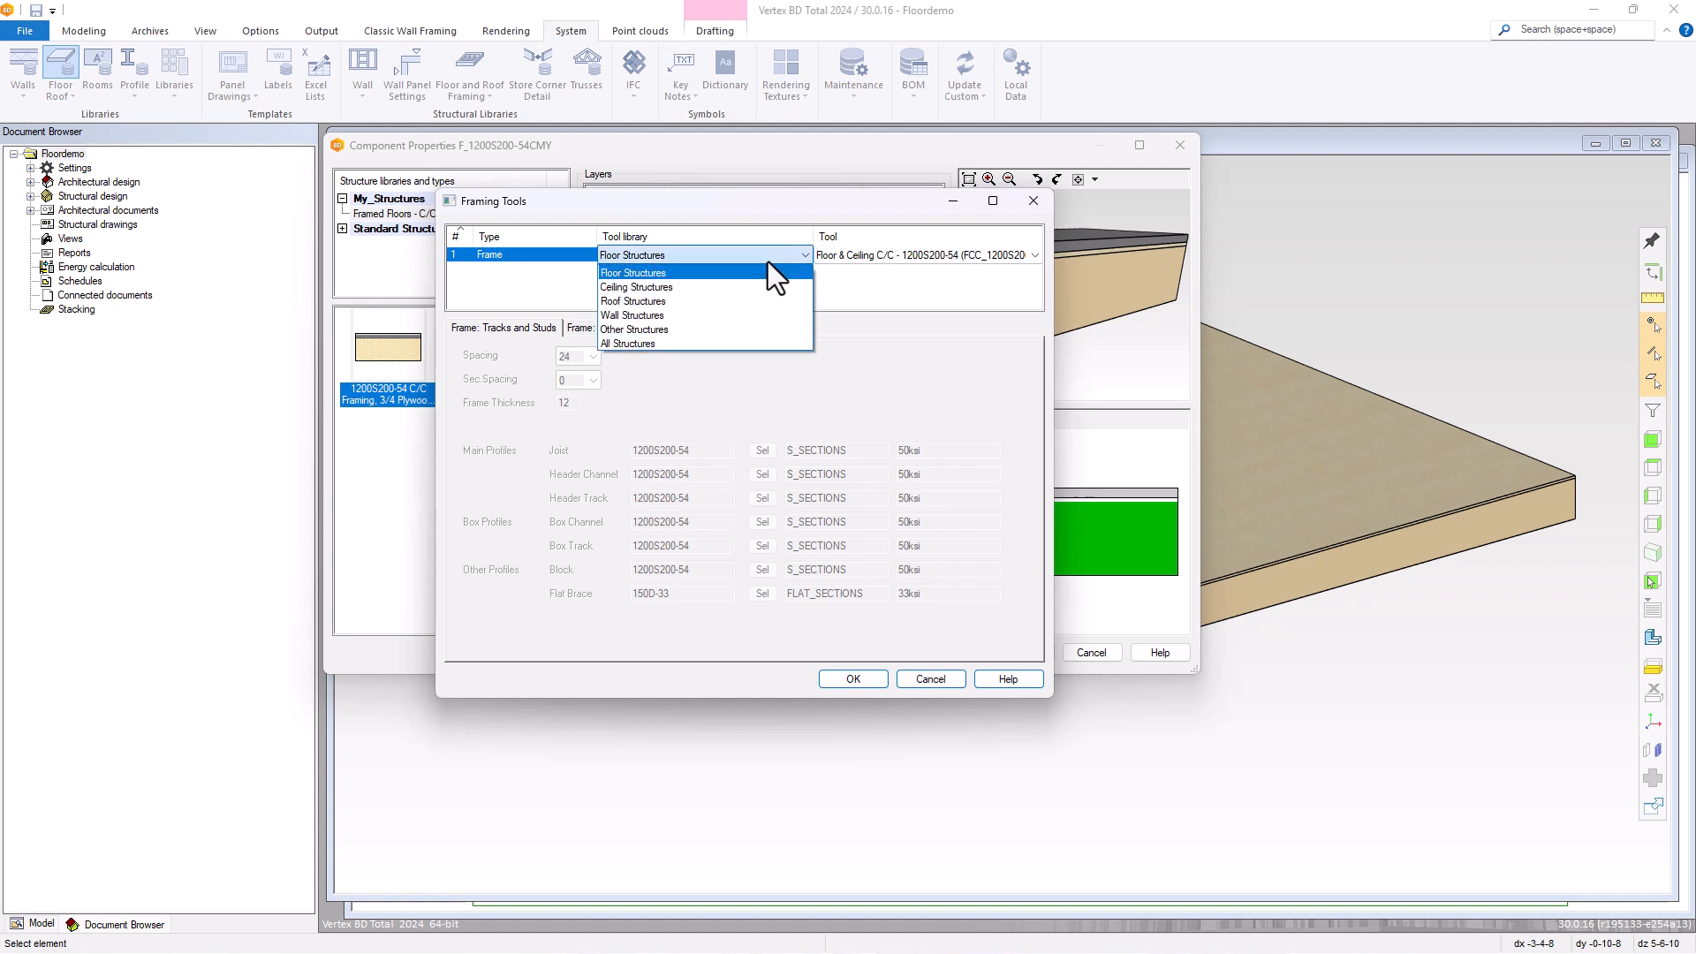
click(681, 274)
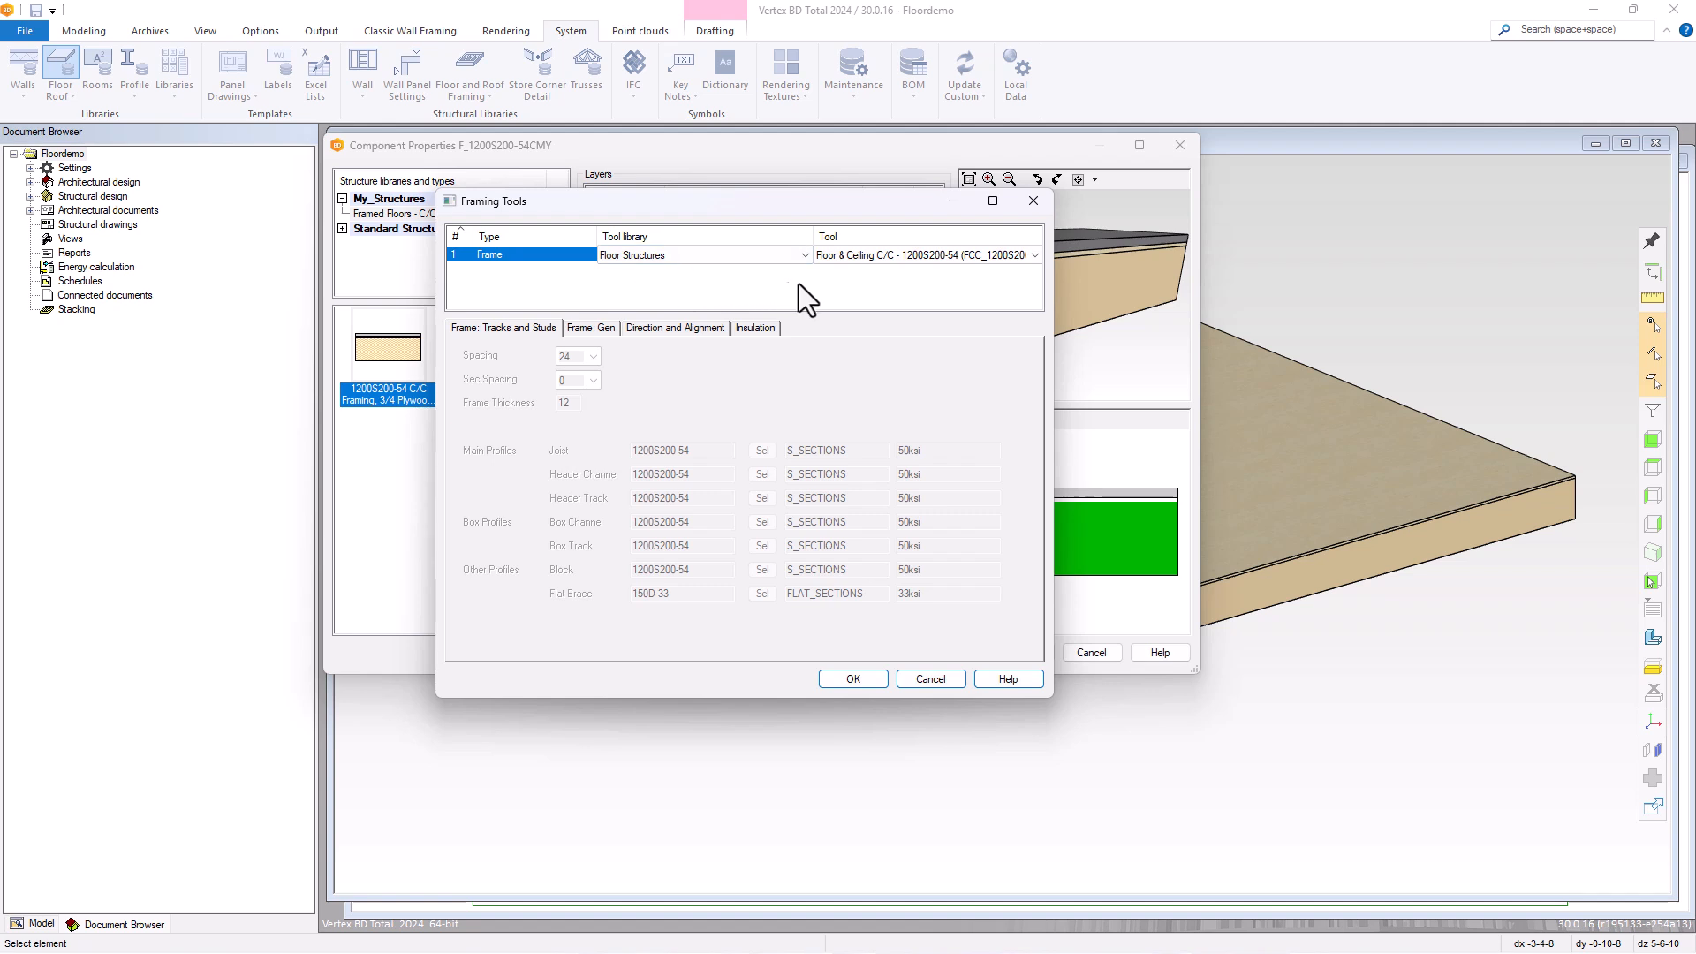
click(994, 261)
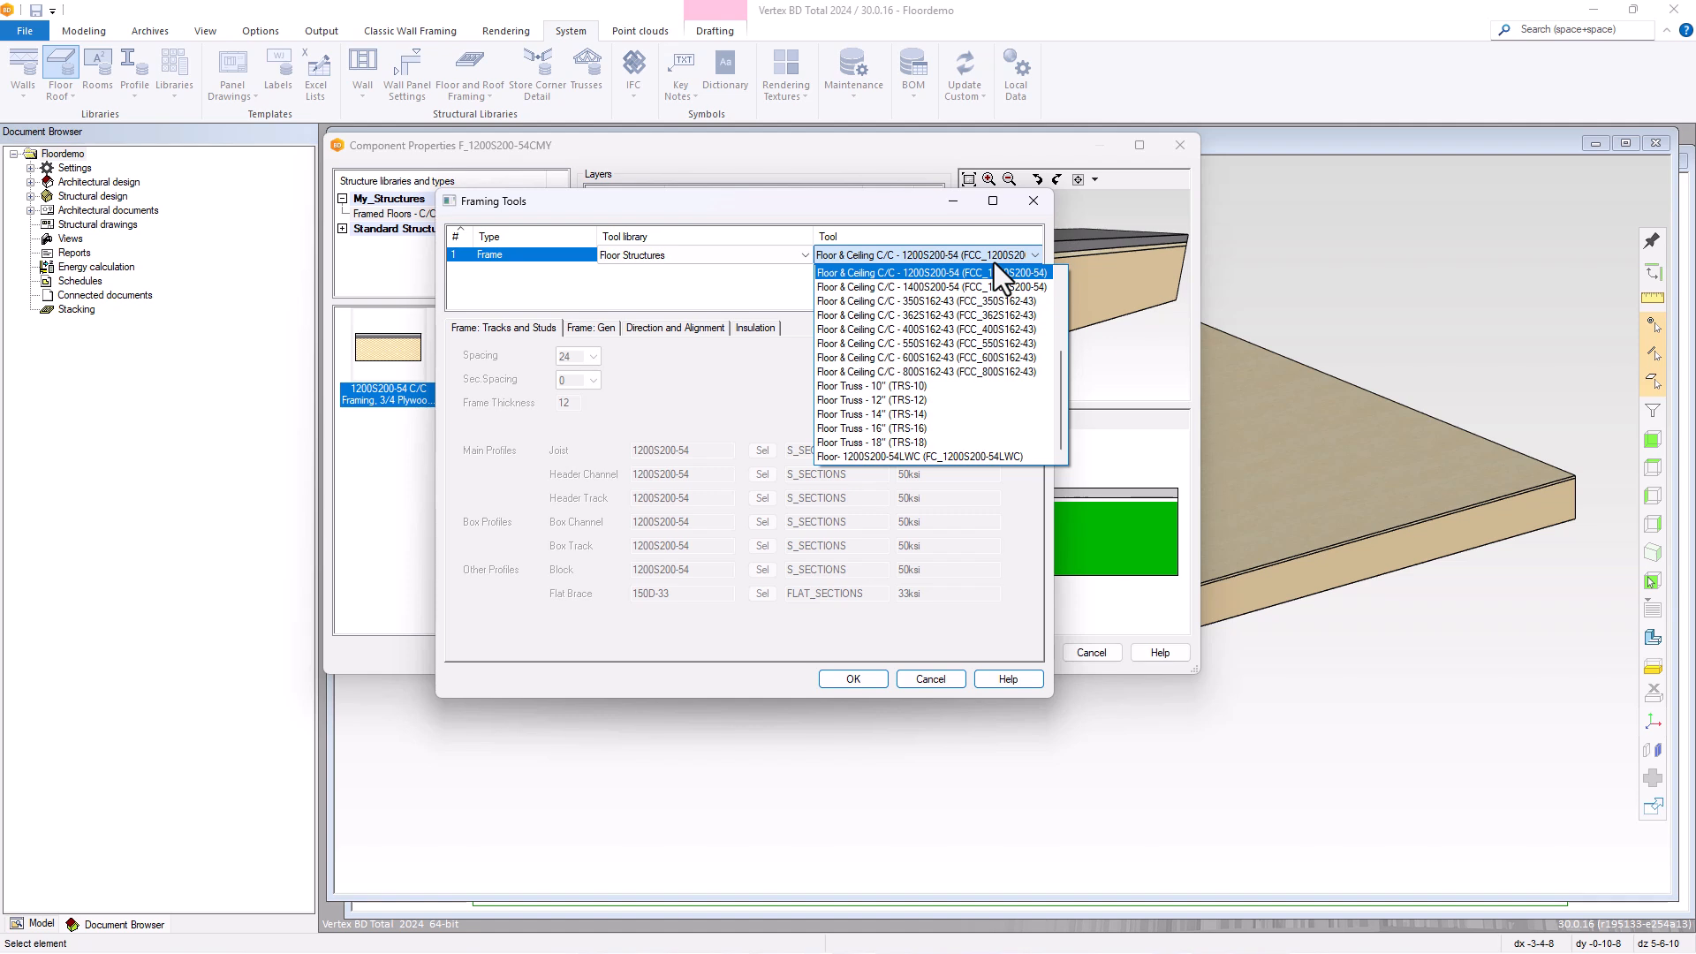
click(967, 455)
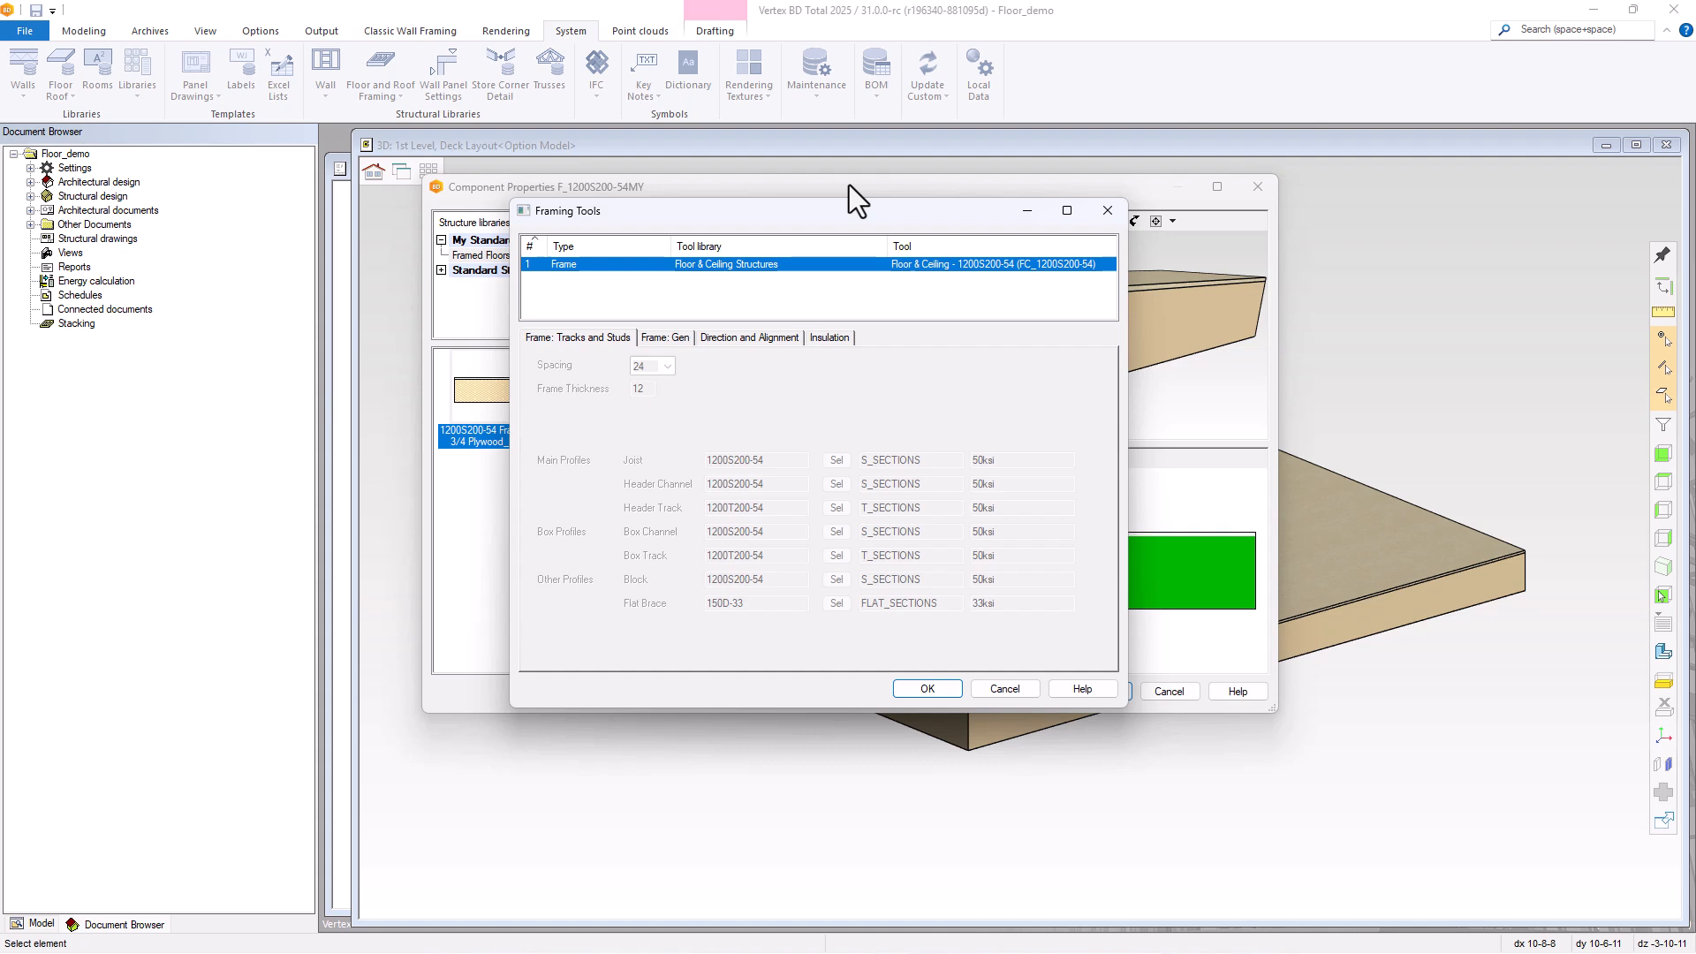
In the 2025 project, assign the frame Floor & Ceiling - 1200S200-54LWC from My_Floor & Ceiling Structures, and accept the framing tools and structure properties.
click(846, 267)
click(850, 267)
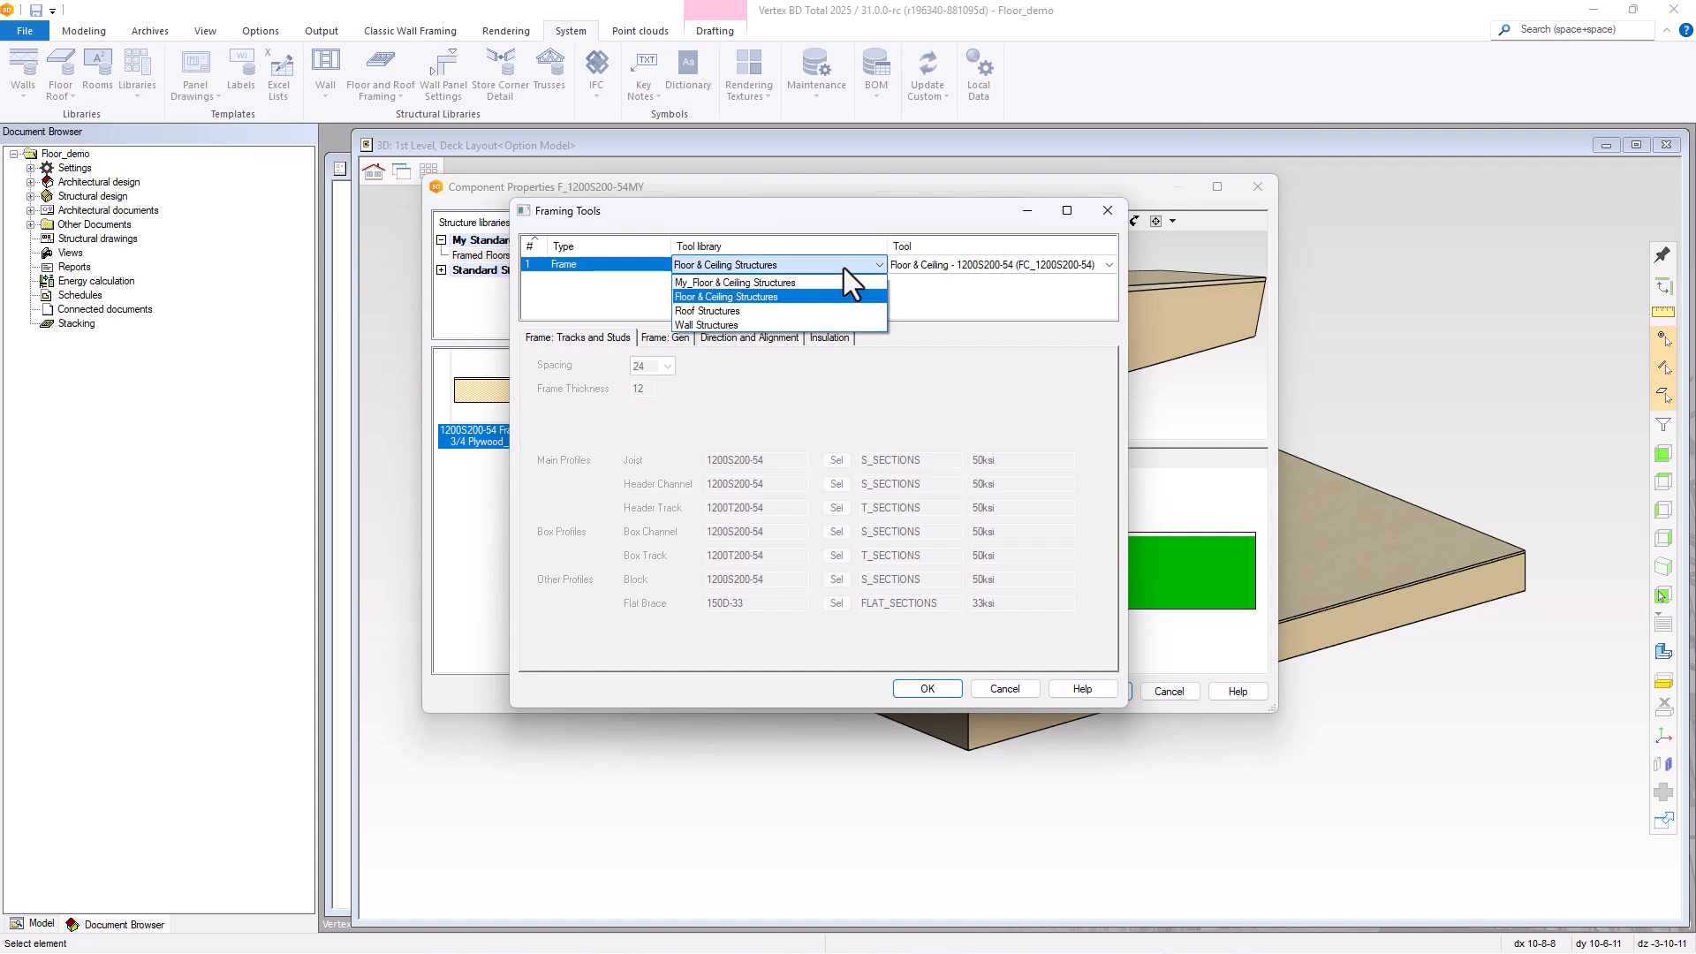
click(797, 284)
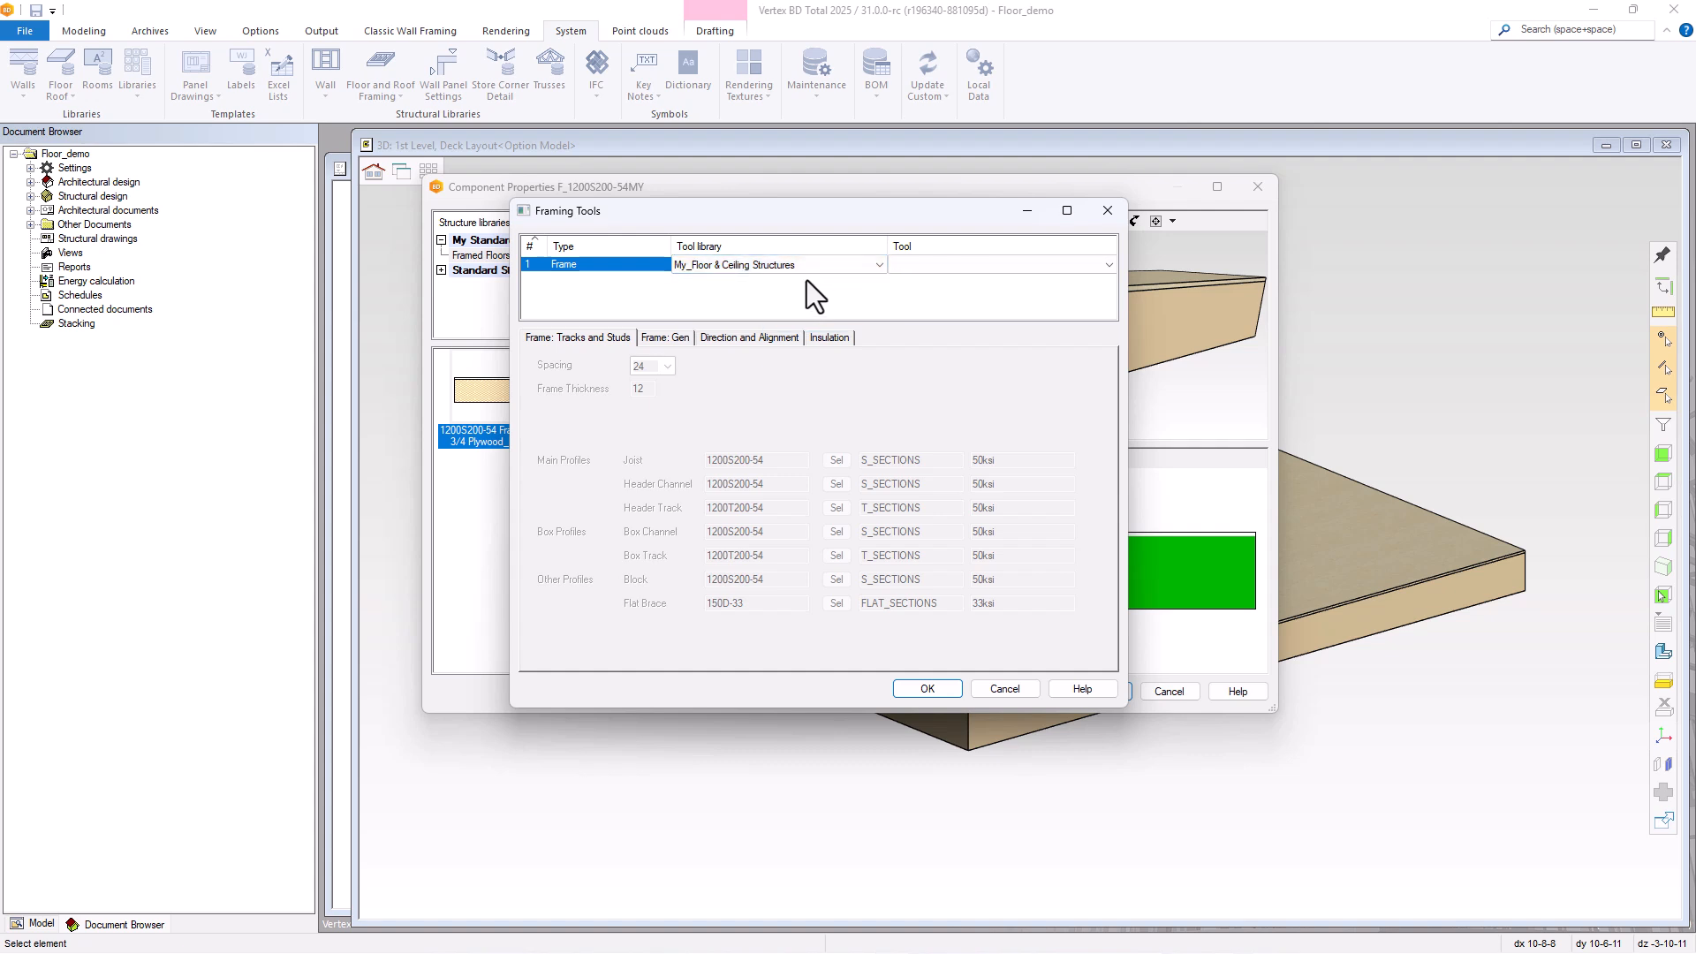
click(969, 263)
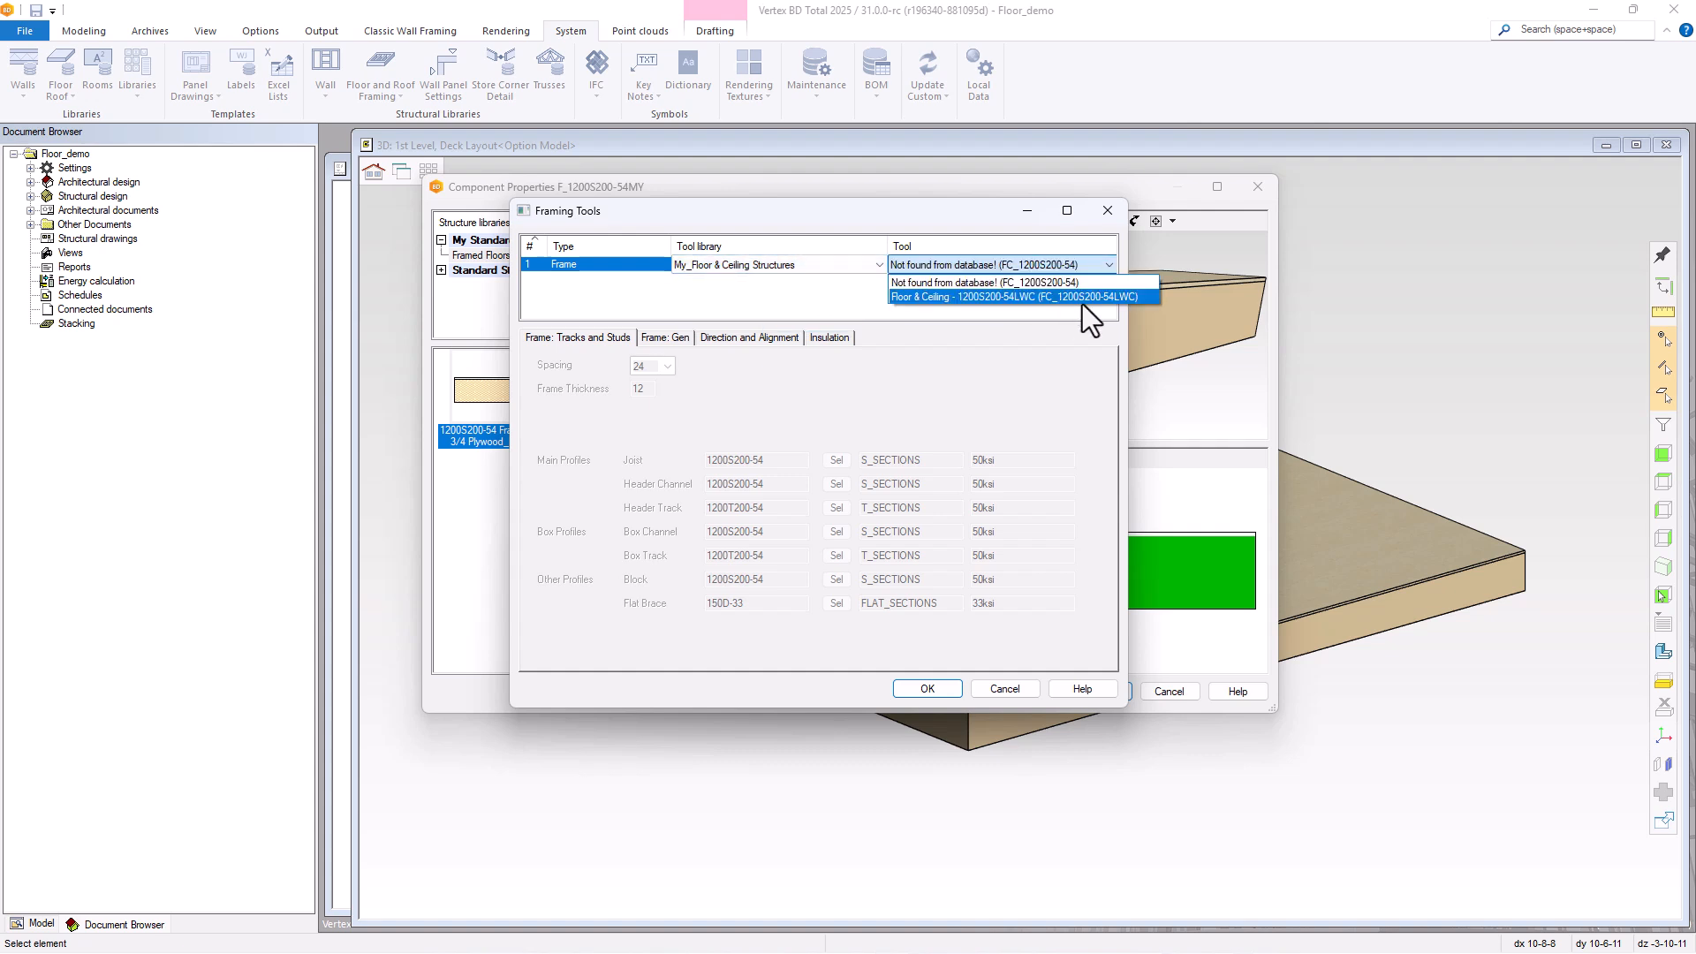
click(1115, 298)
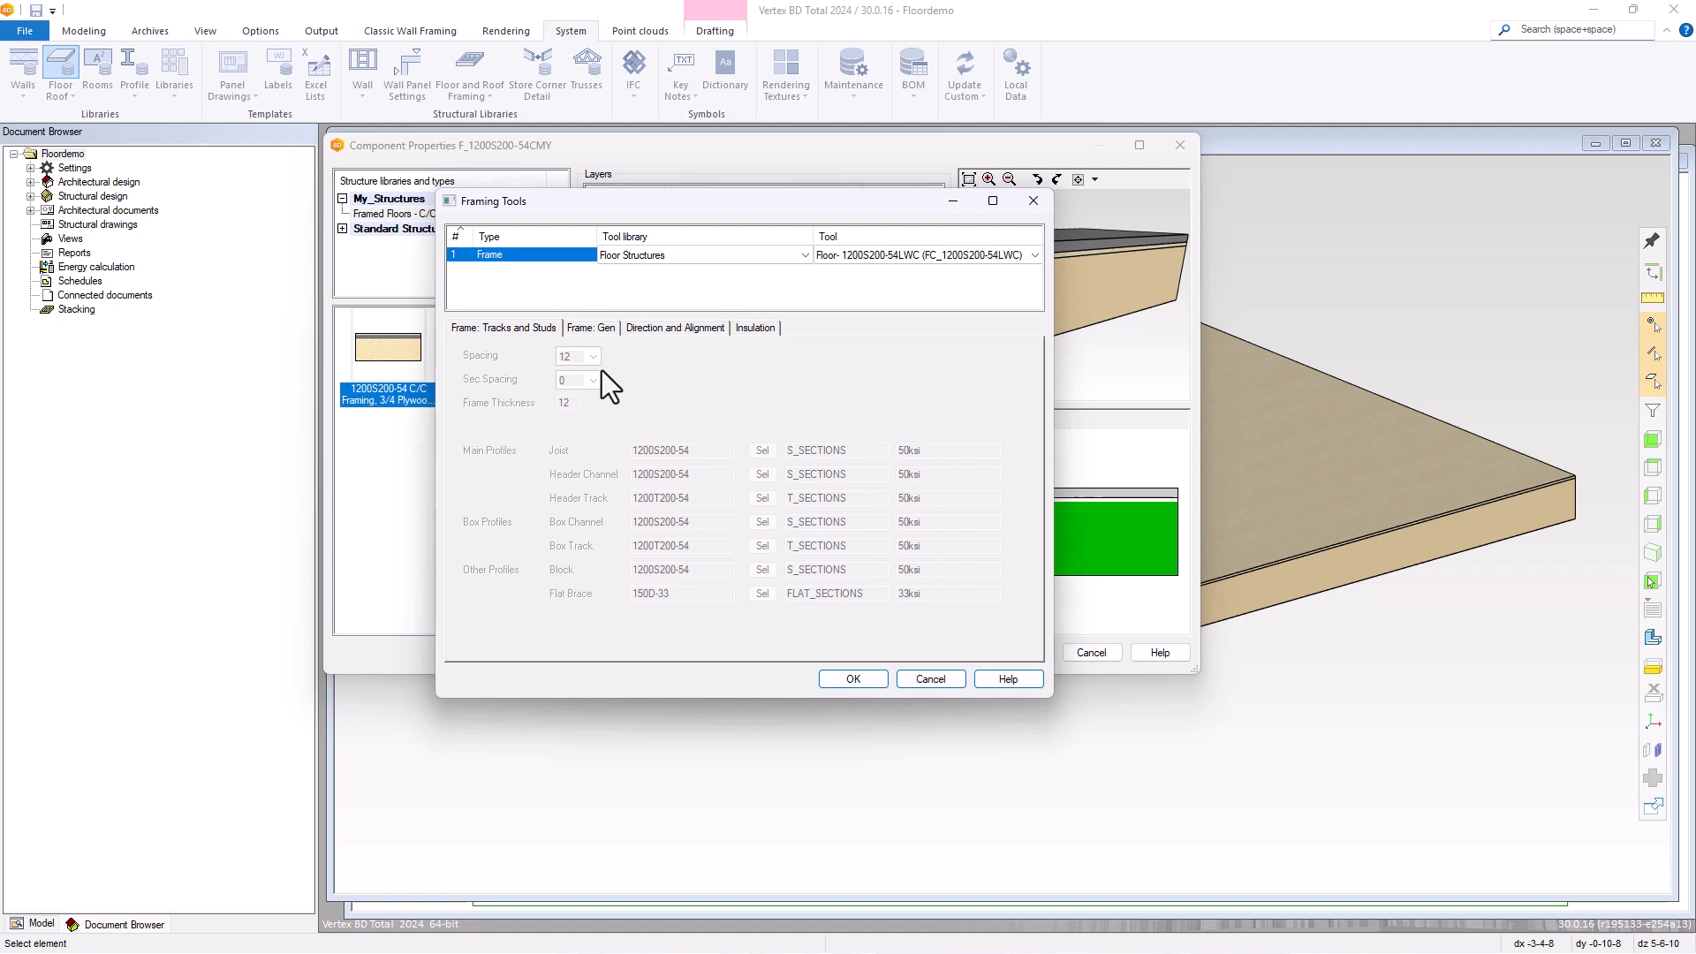
click(848, 680)
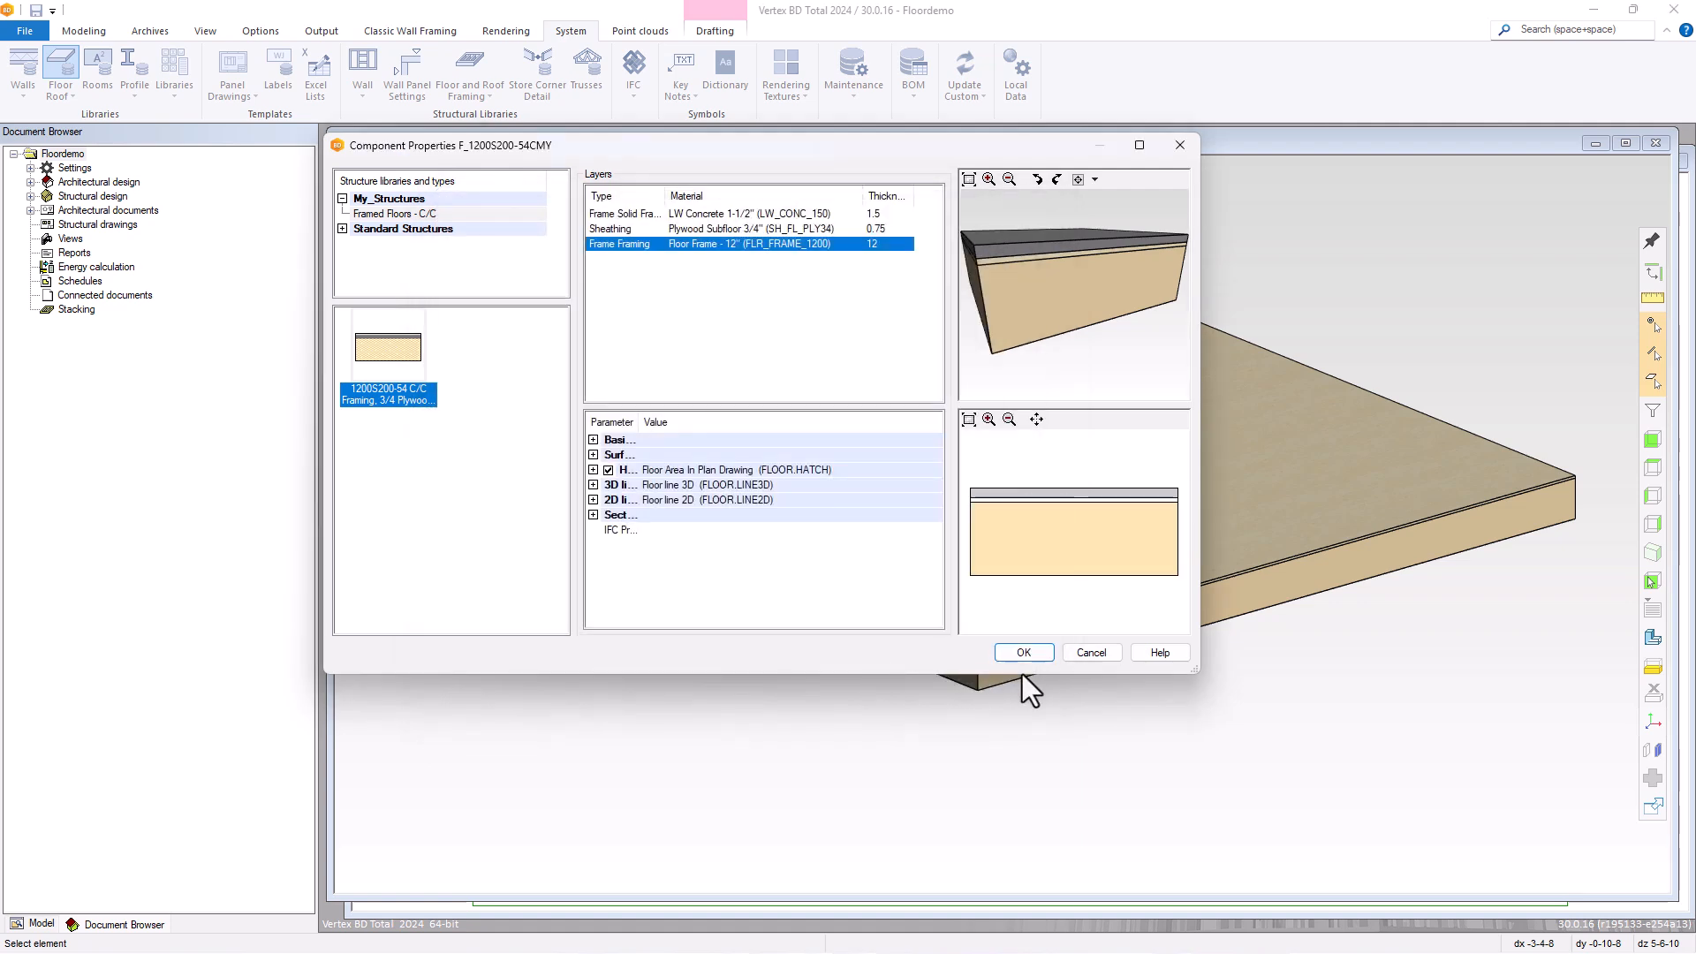
click(1024, 652)
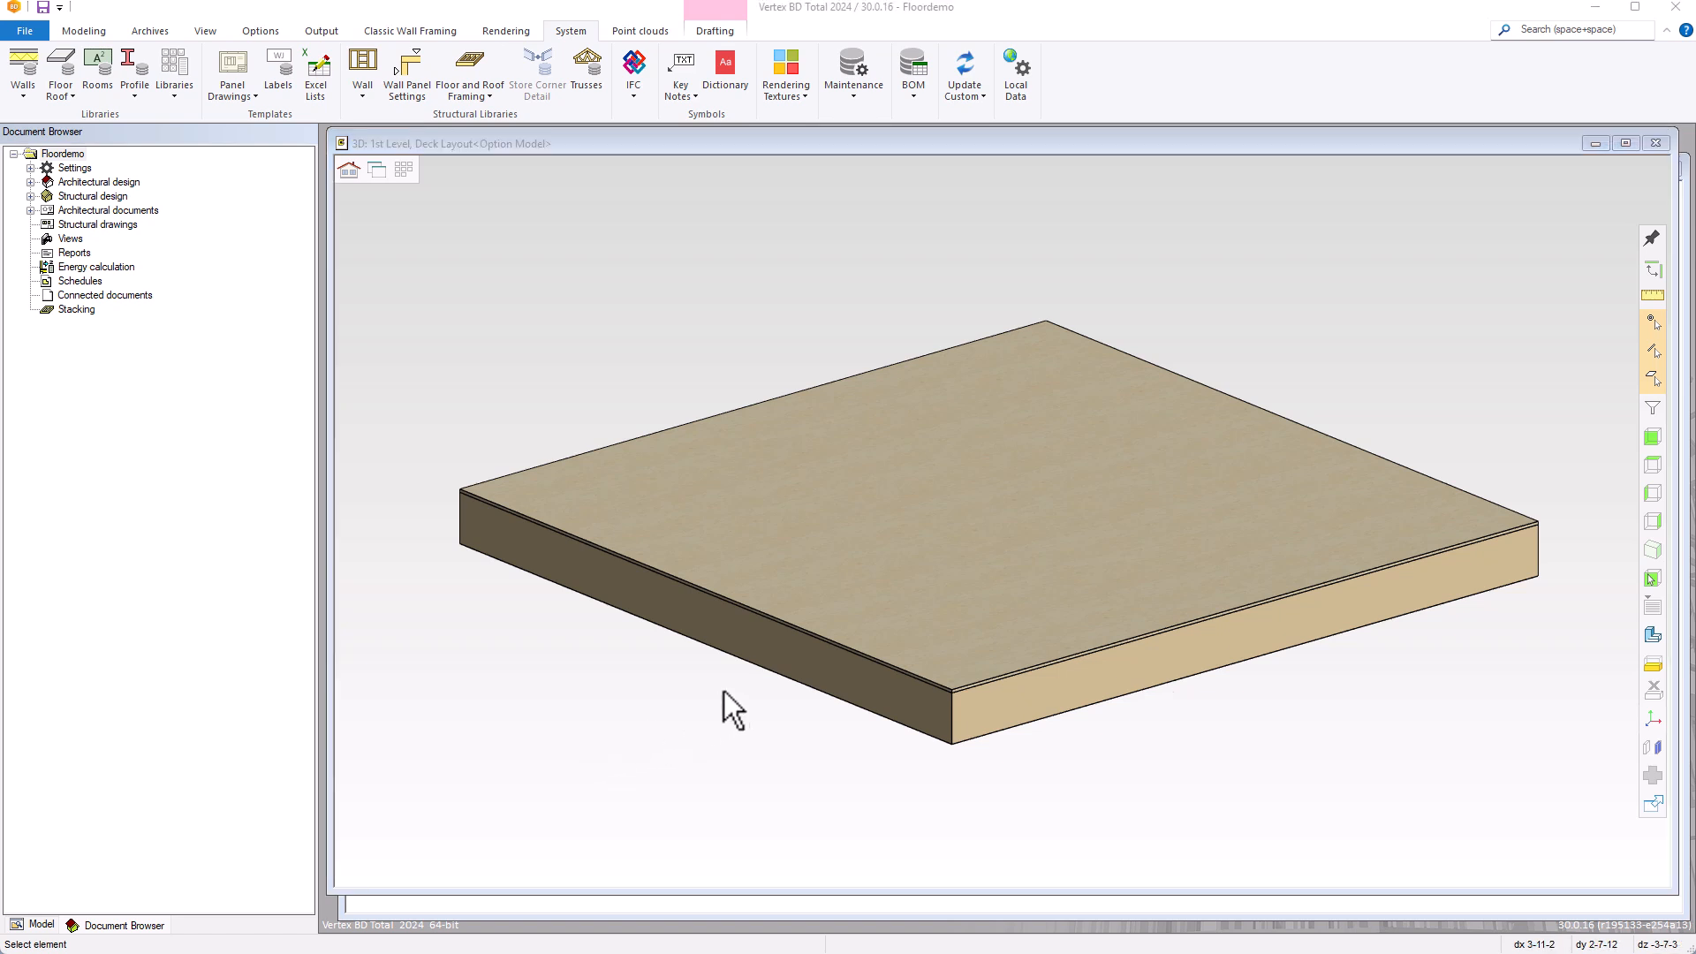
Delete the existing floor from the 1st Level deck layout model and load the 1st Level wall layout.
click(875, 607)
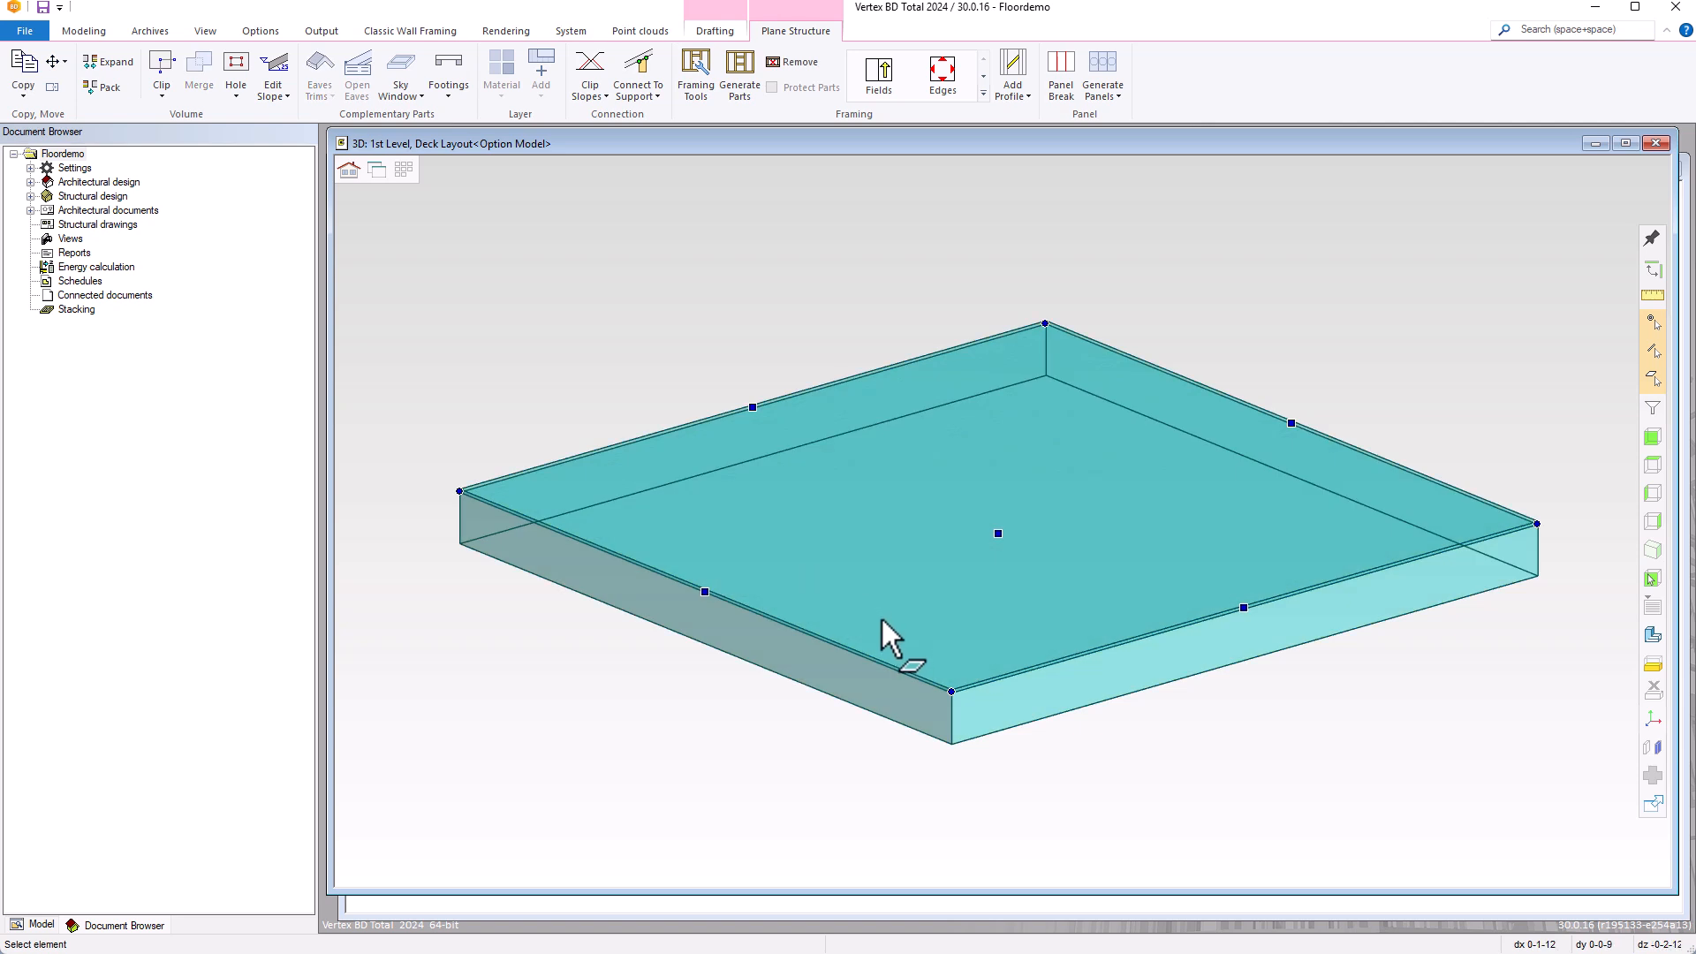
key(Delete)
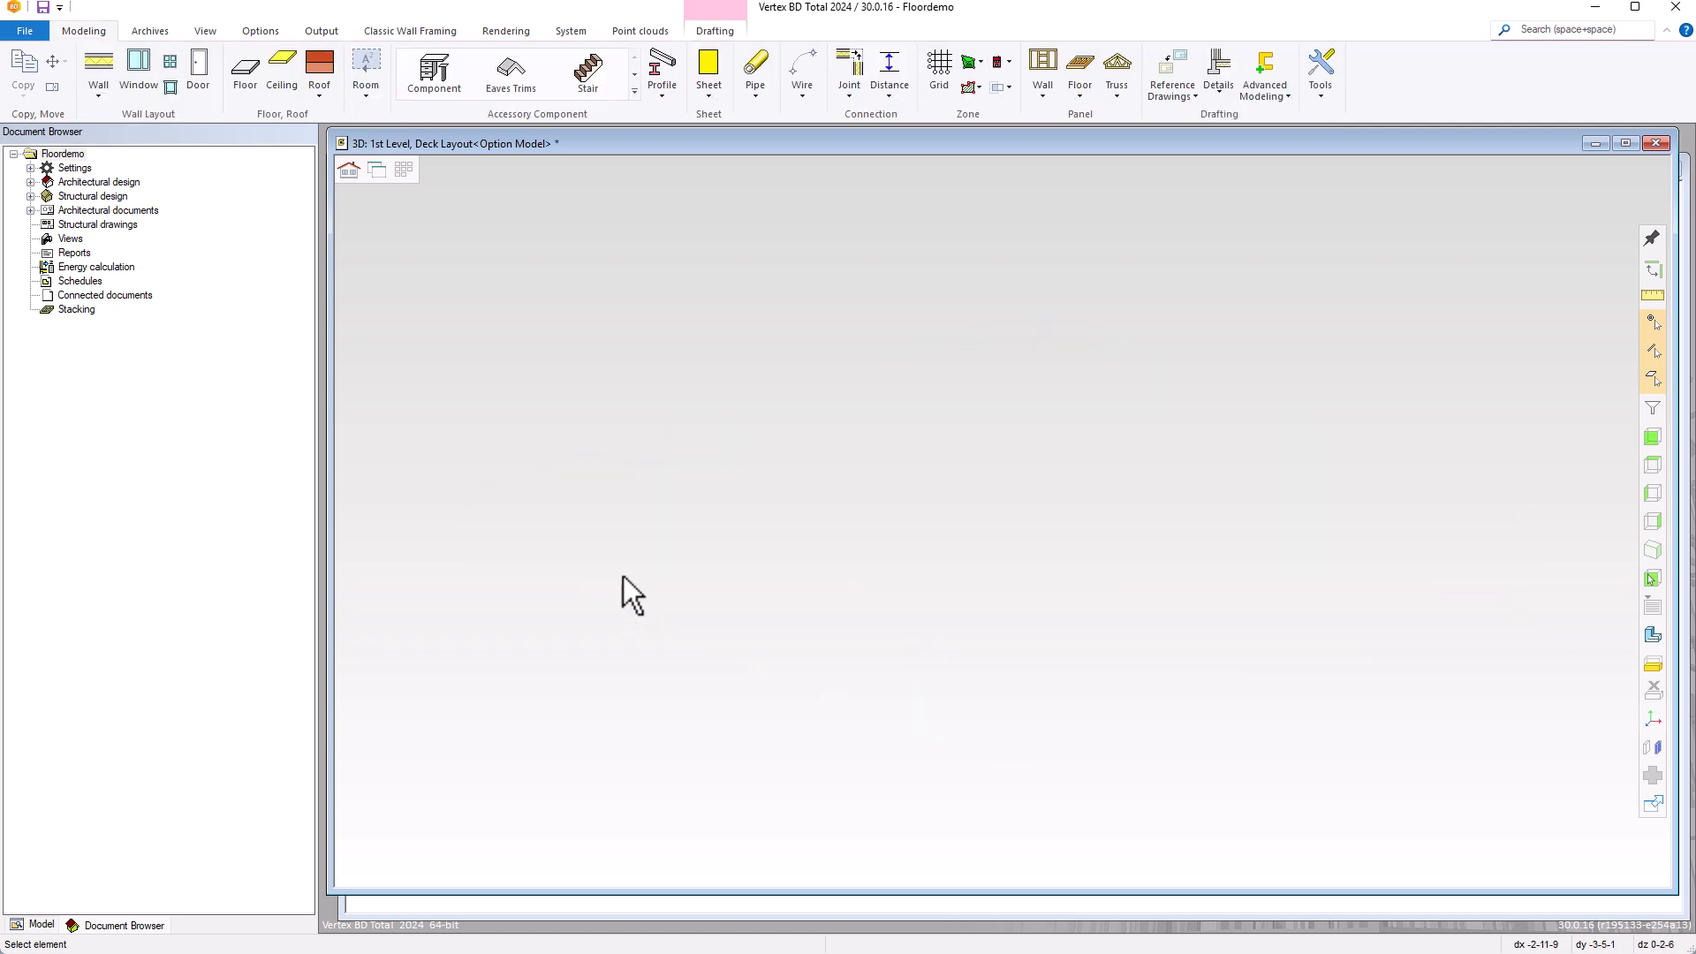
click(405, 169)
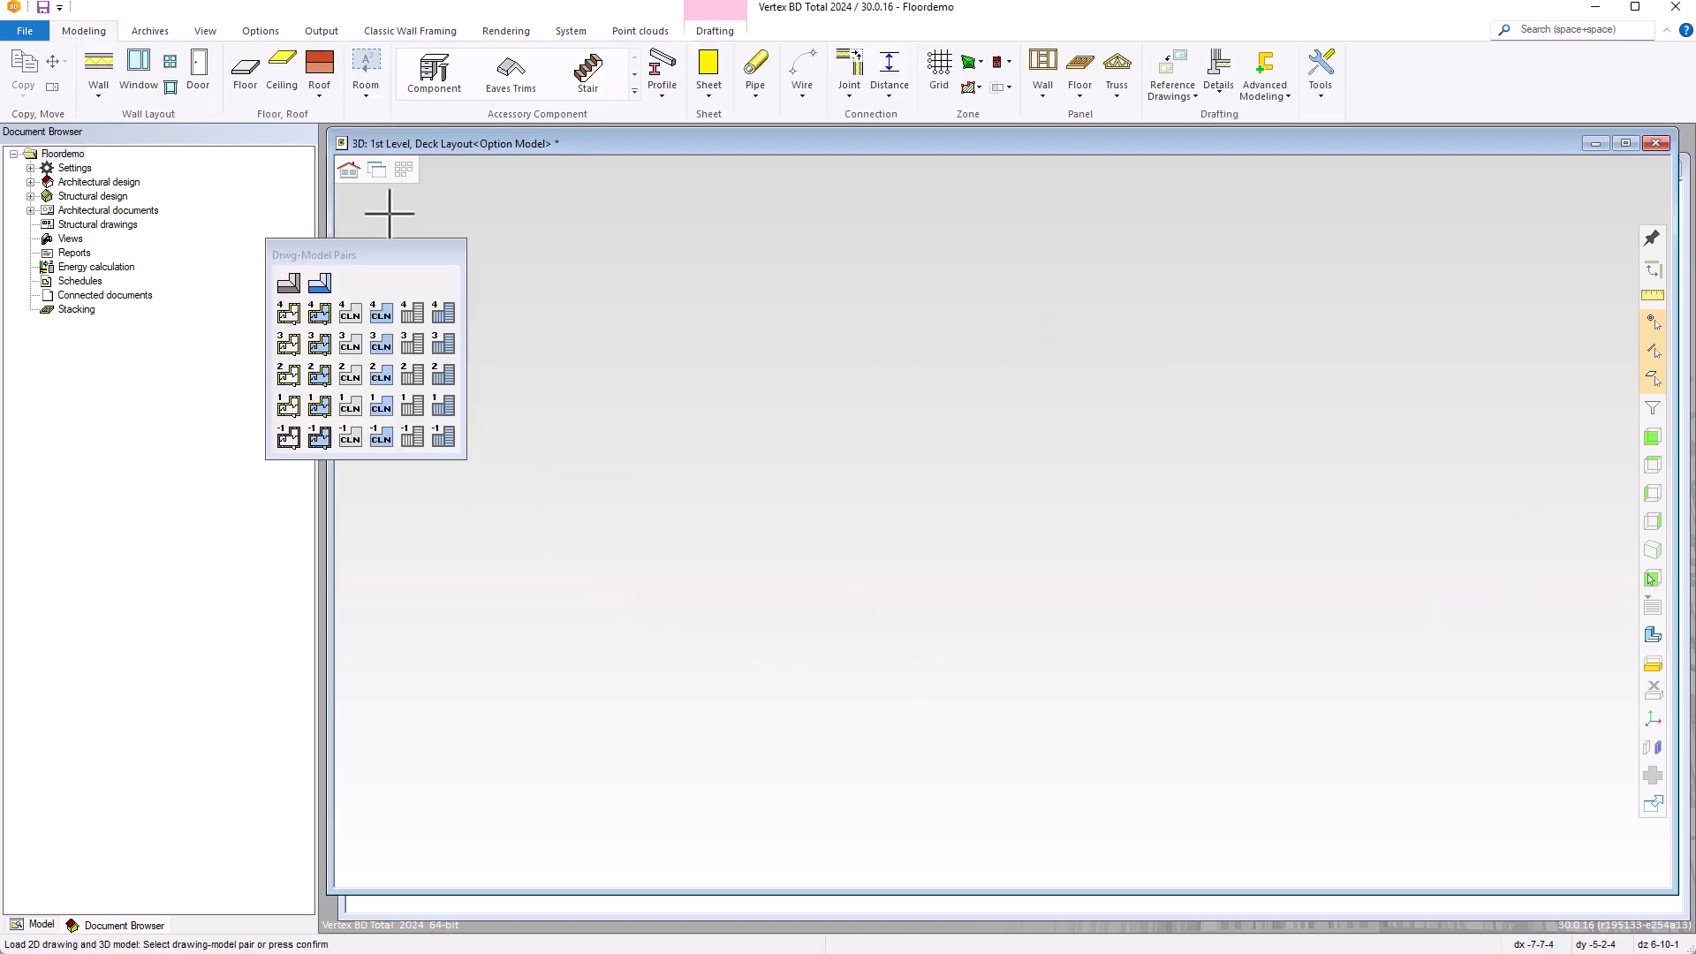
click(410, 408)
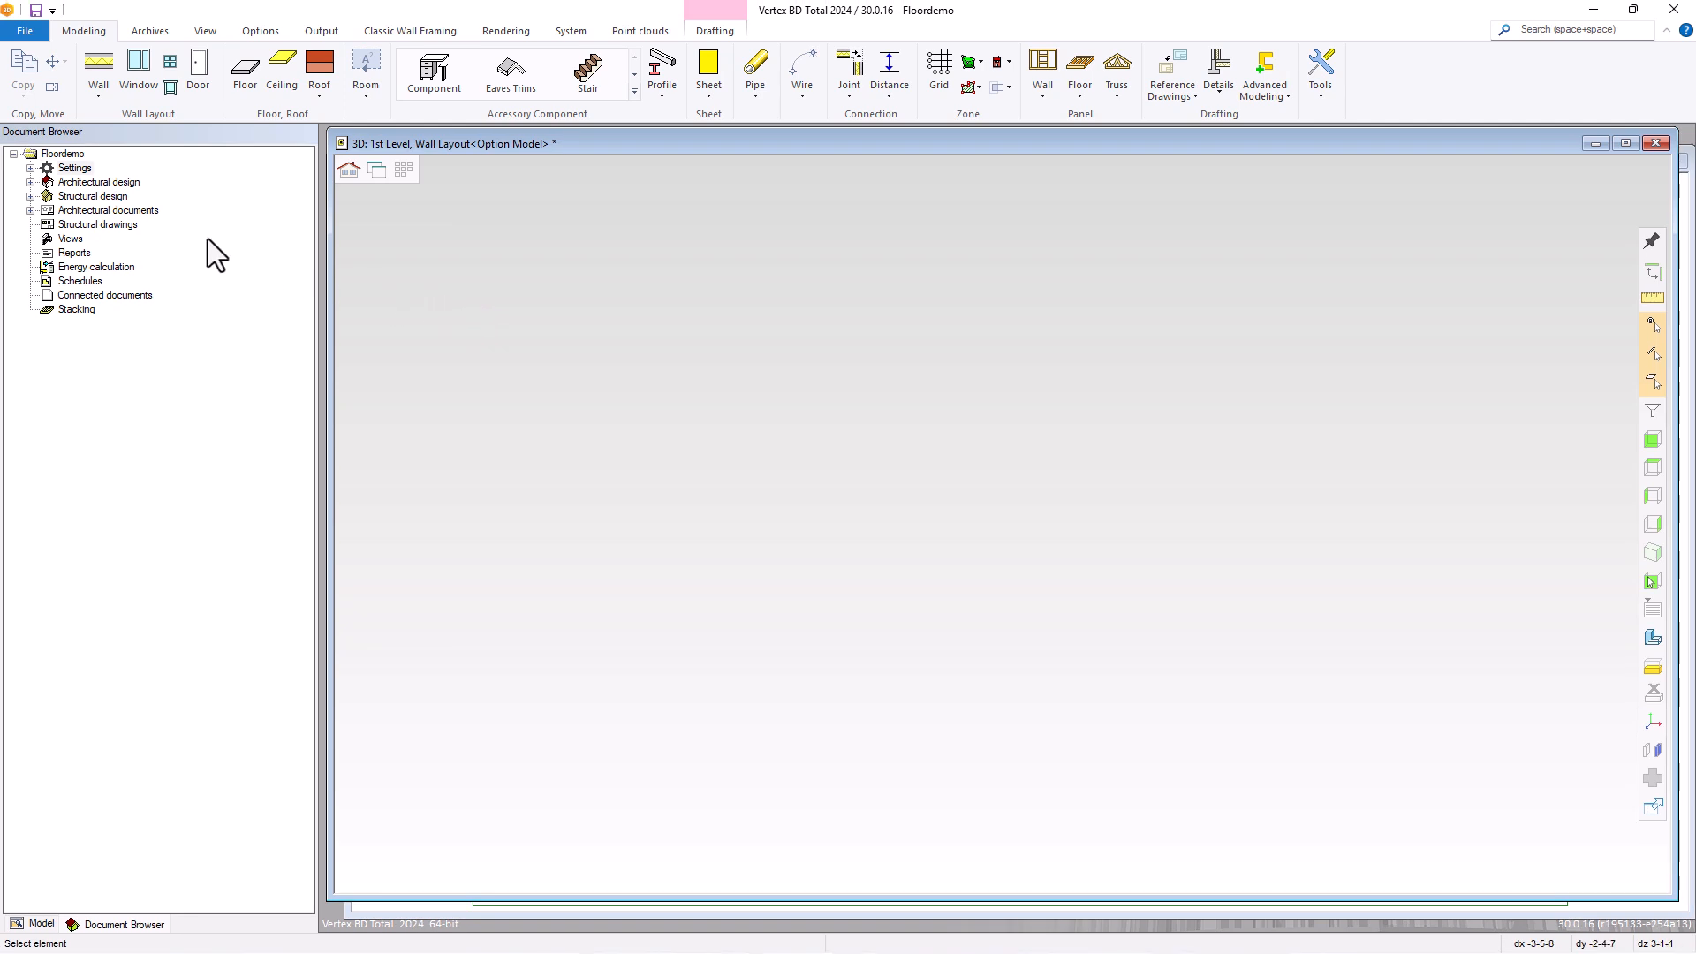
In the project's 3D levels settings, assign the 1200S200-54 C/C floor structure from My_Structures to the 1st-Floor level and accept.
click(29, 168)
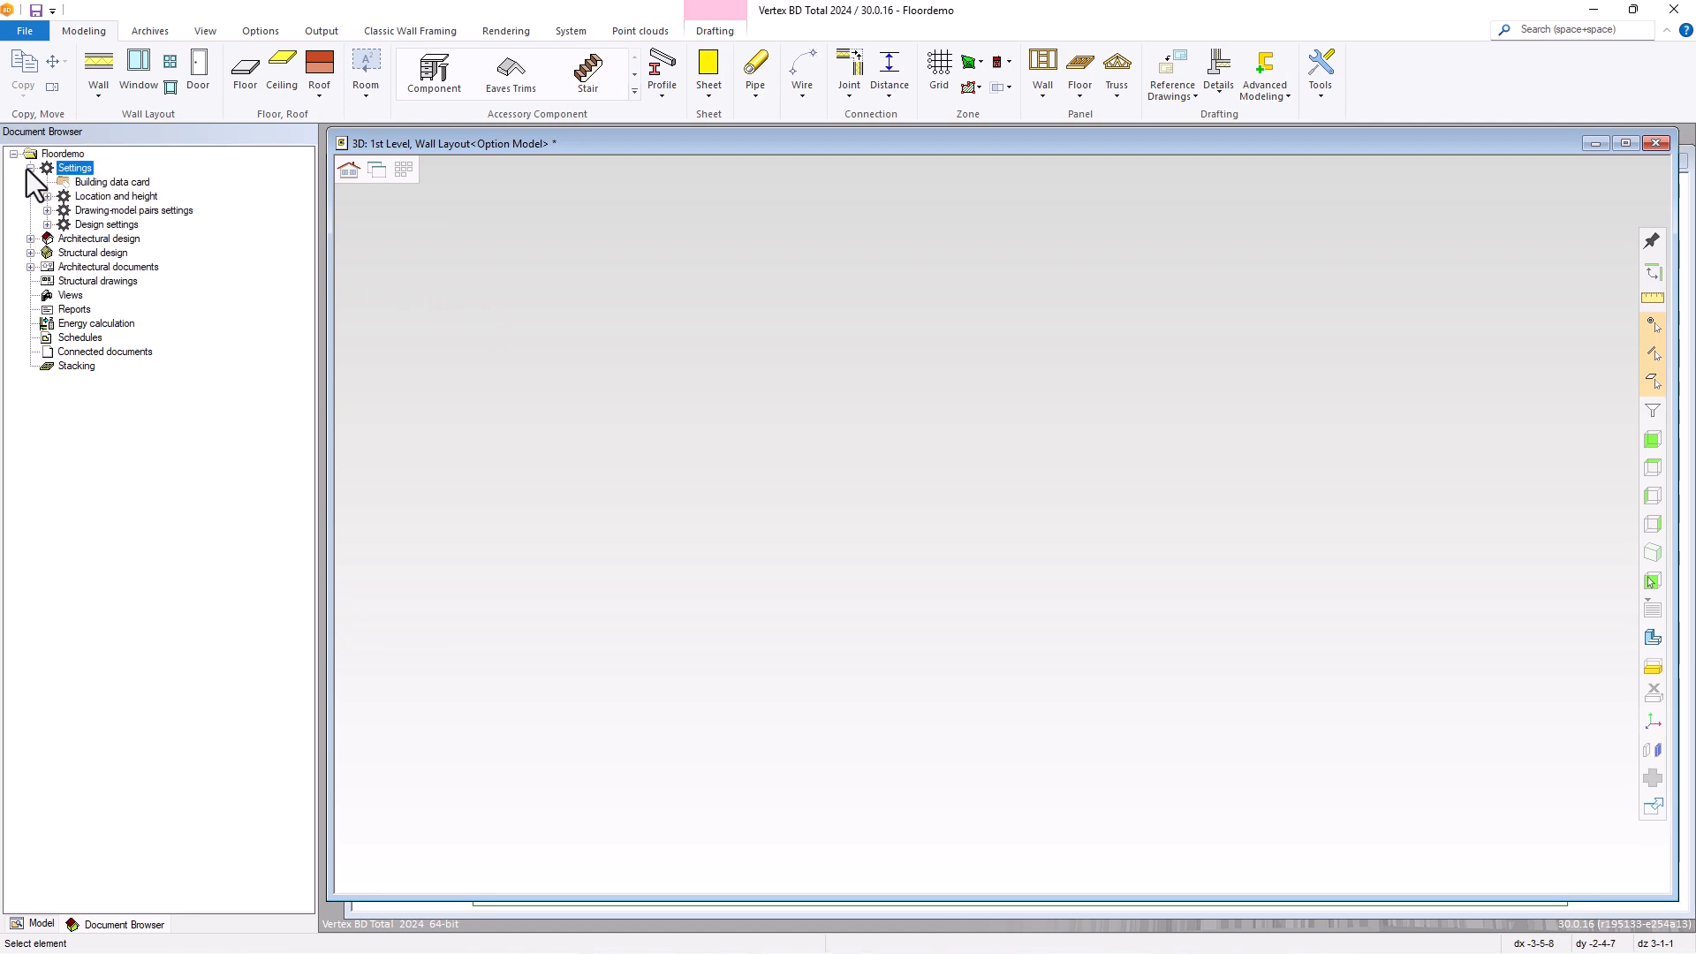
click(47, 196)
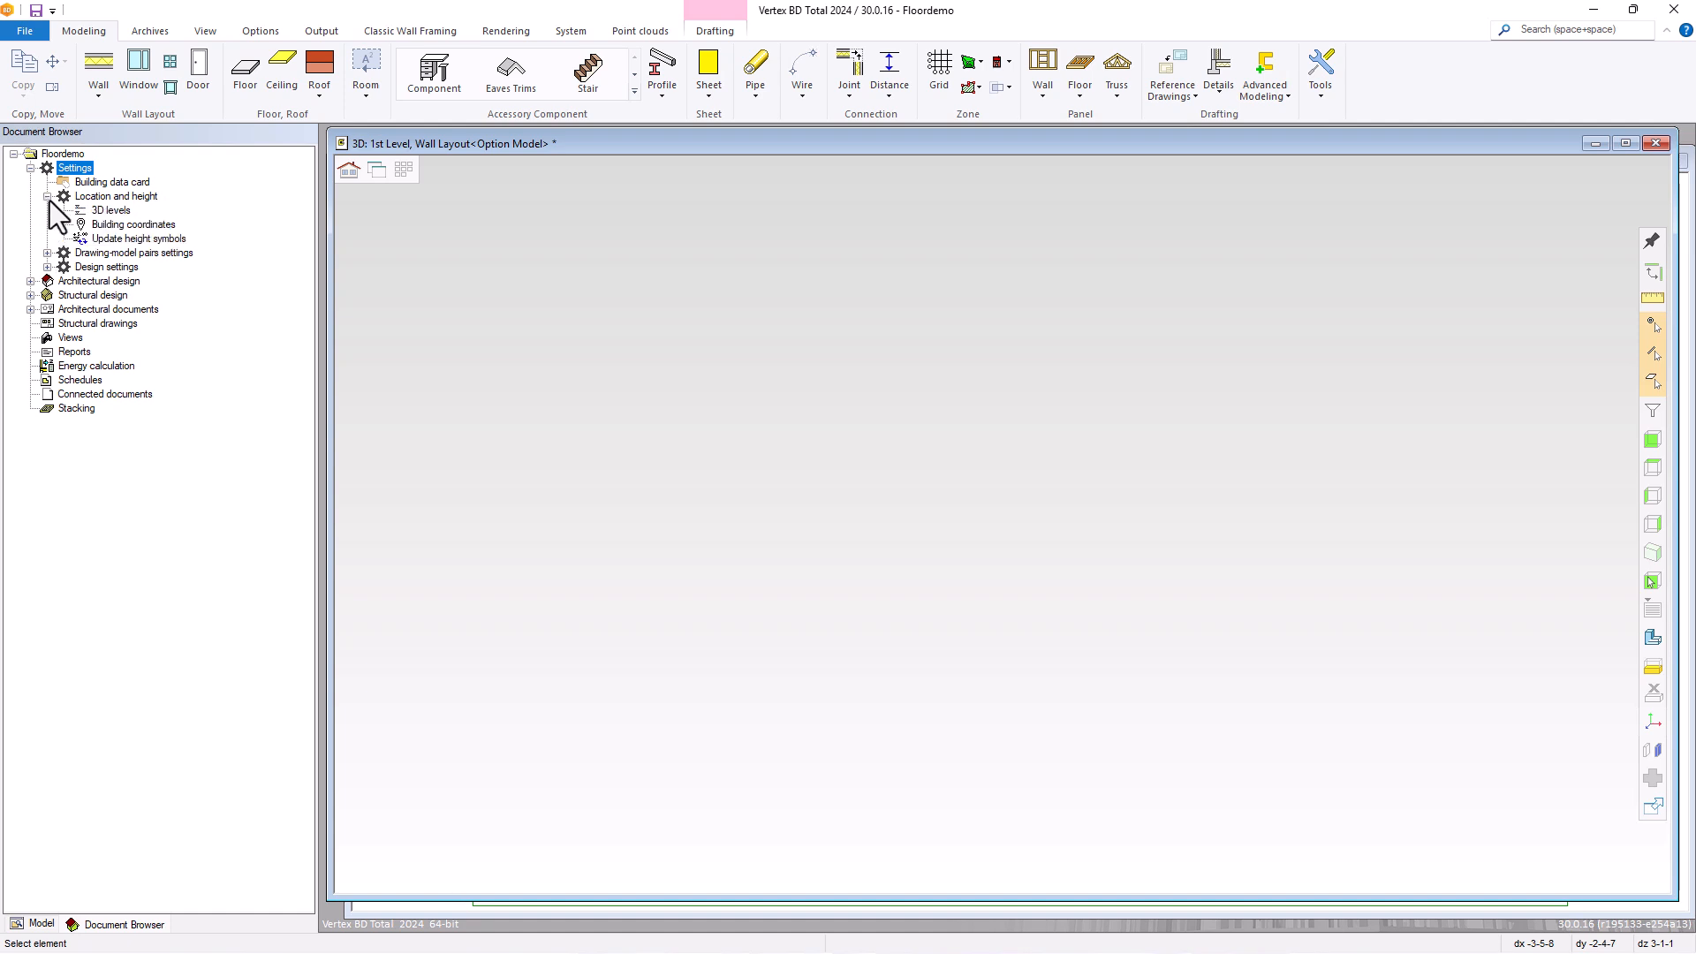
click(116, 215)
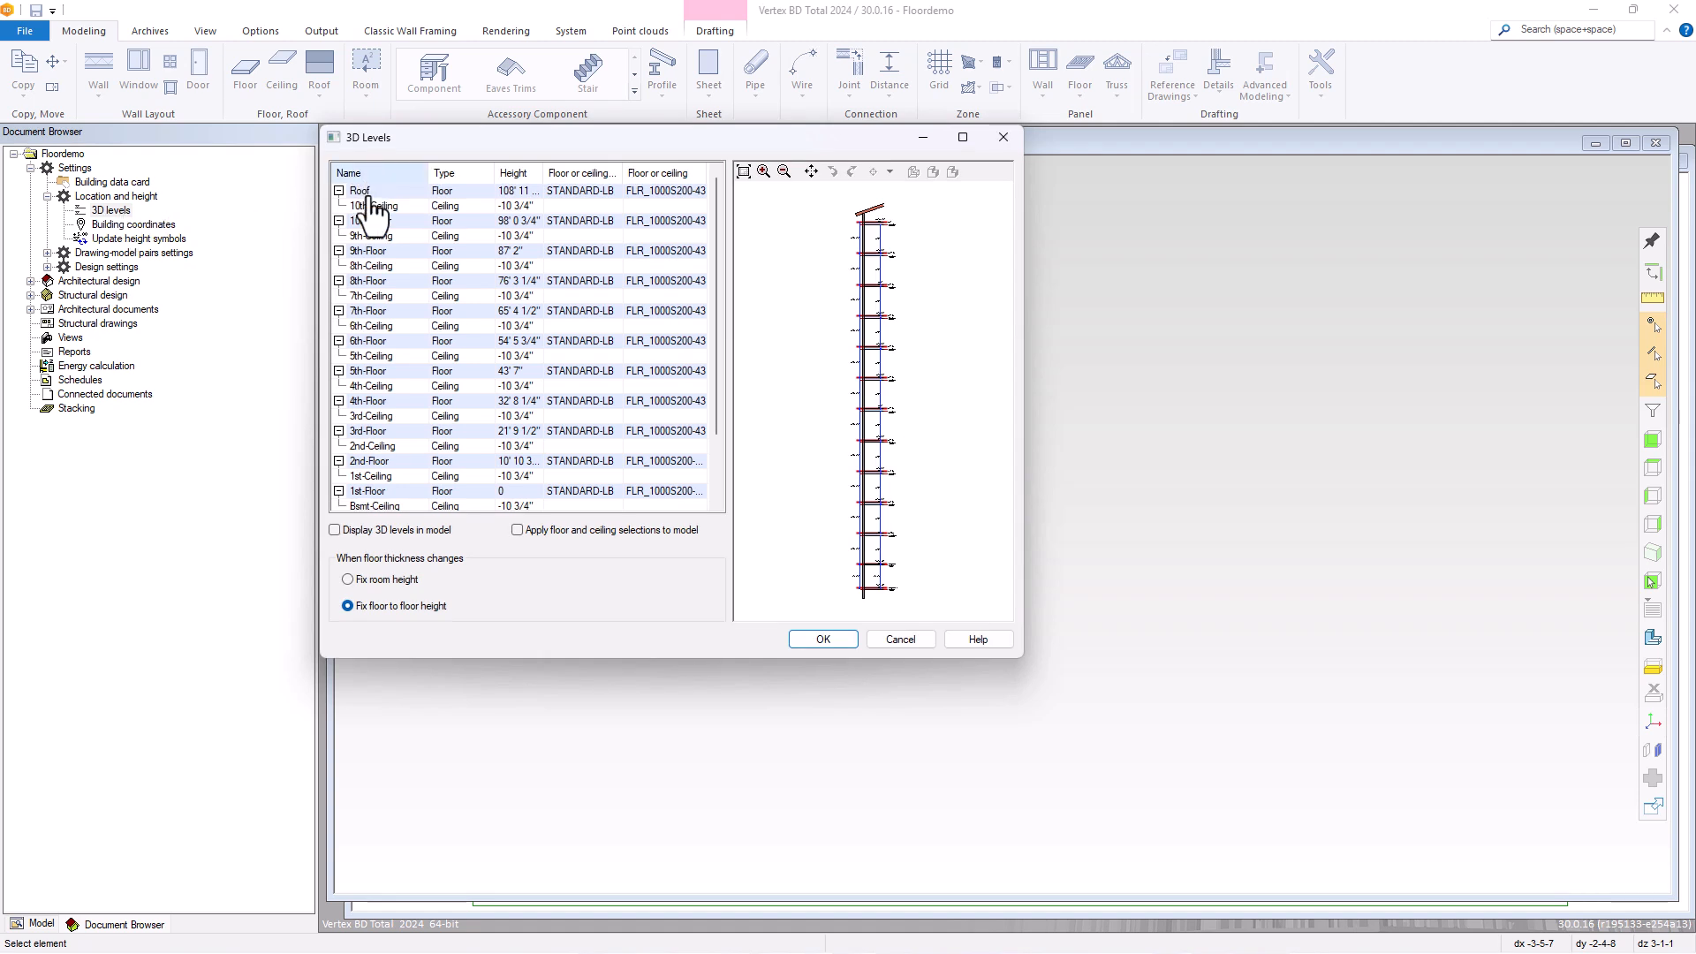
double_click(395, 491)
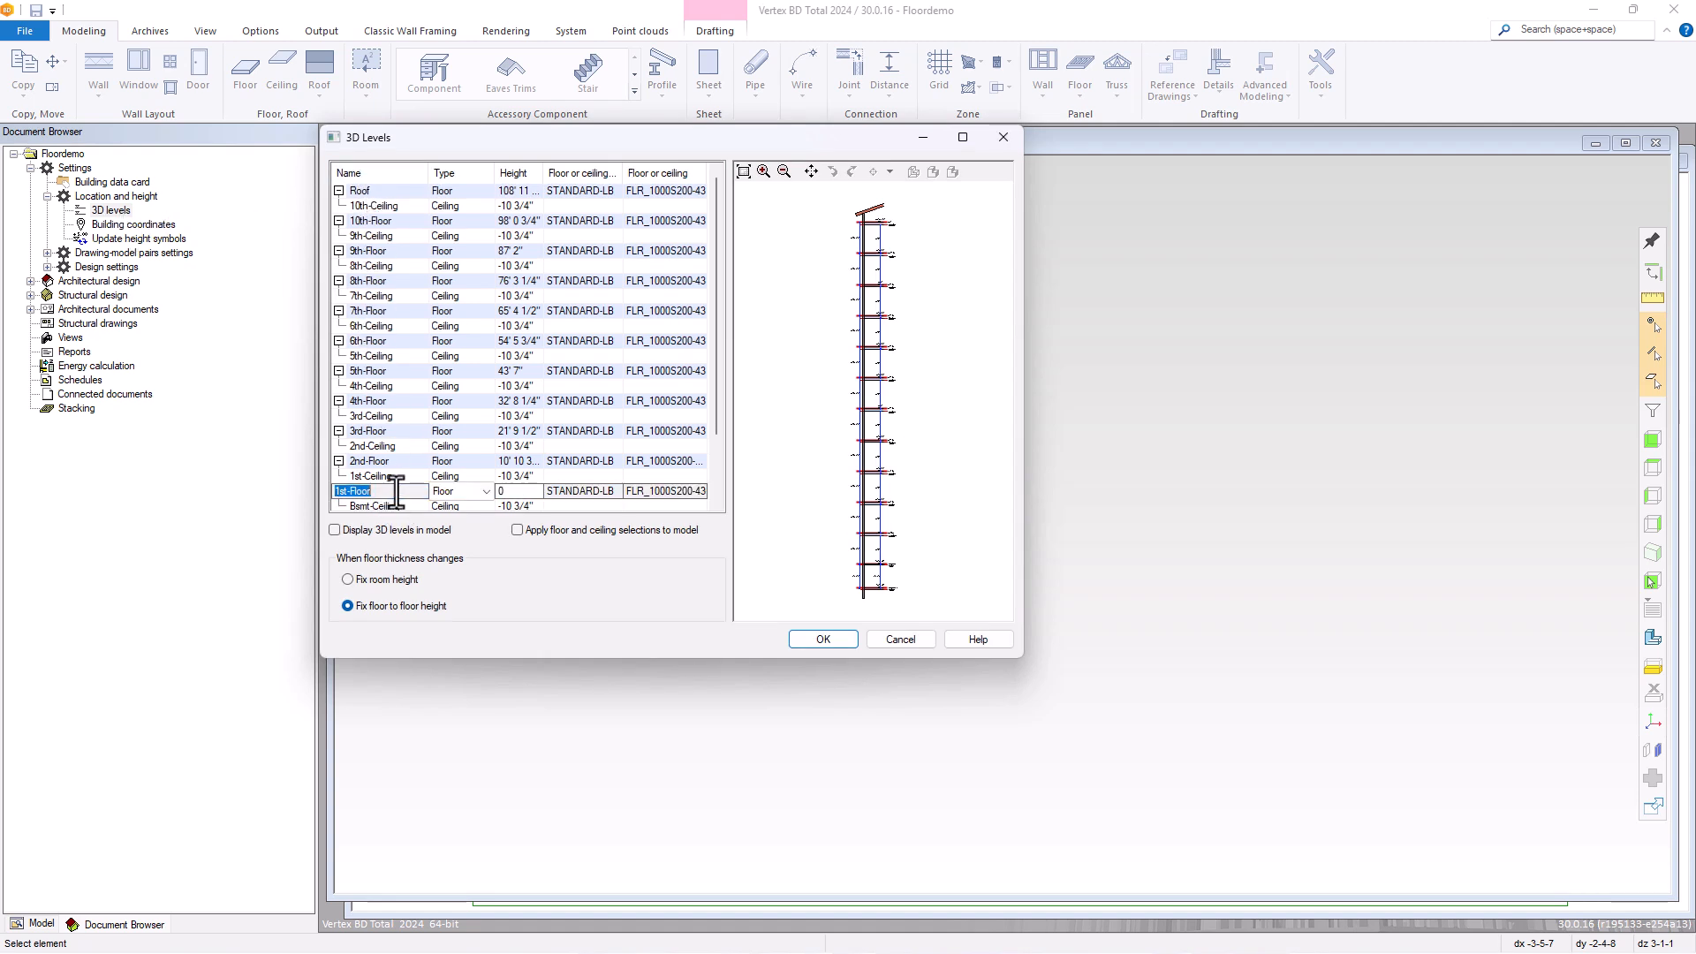
click(671, 492)
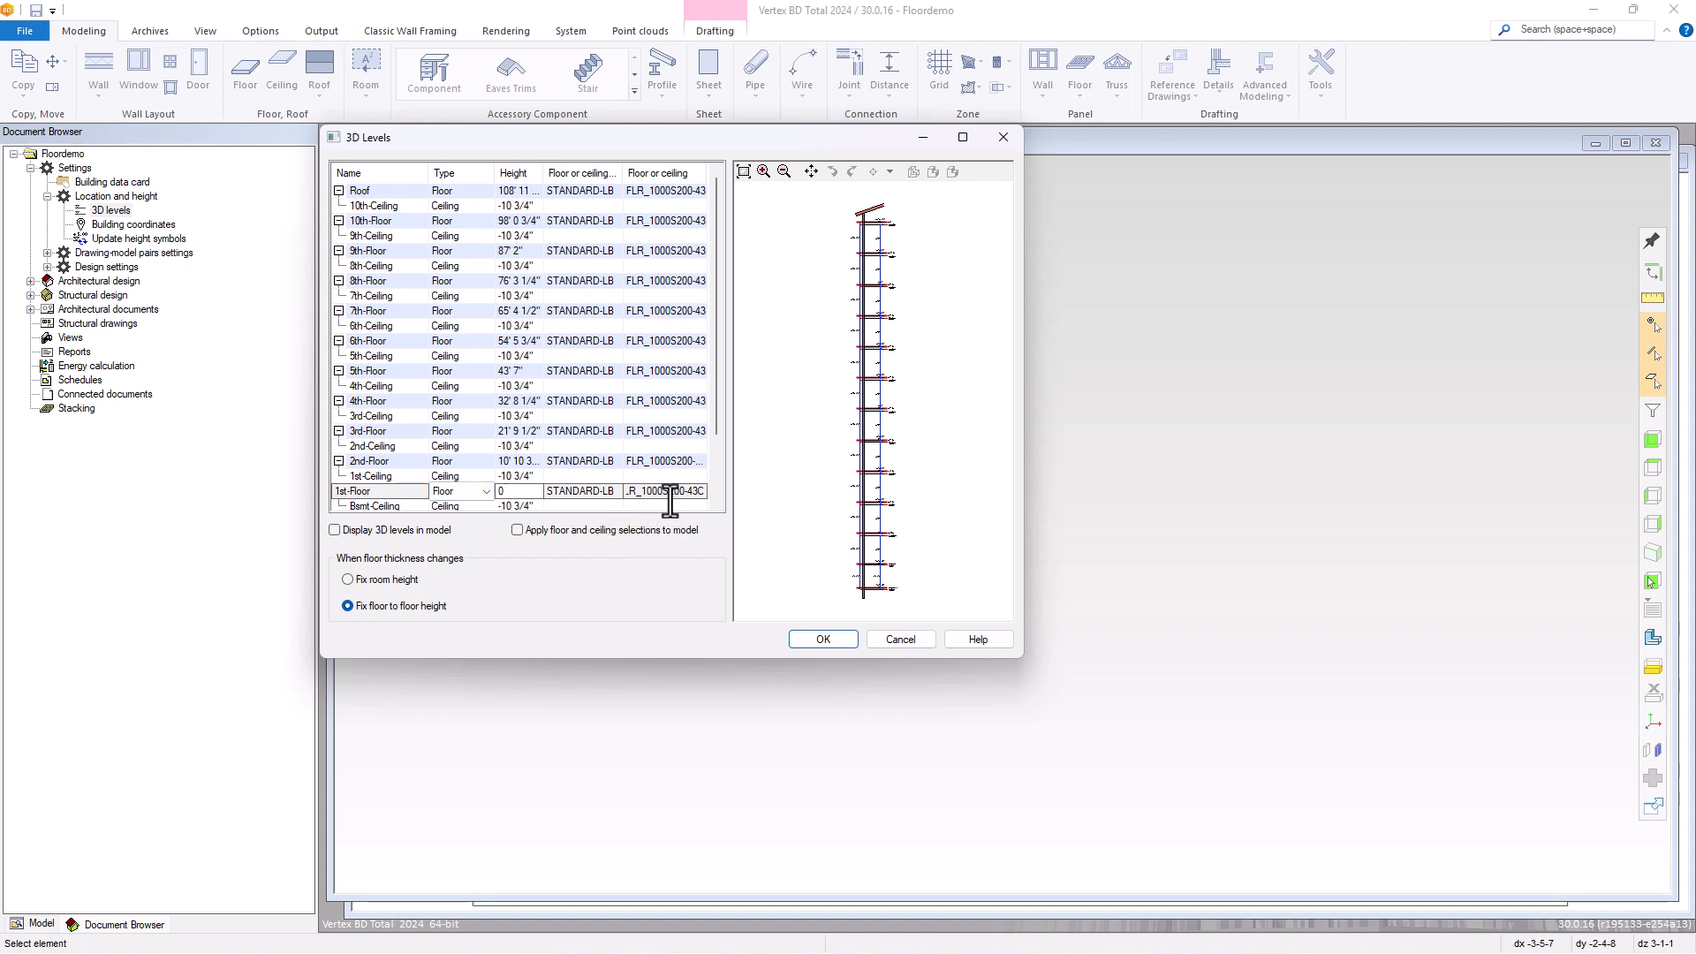
right_click(671, 500)
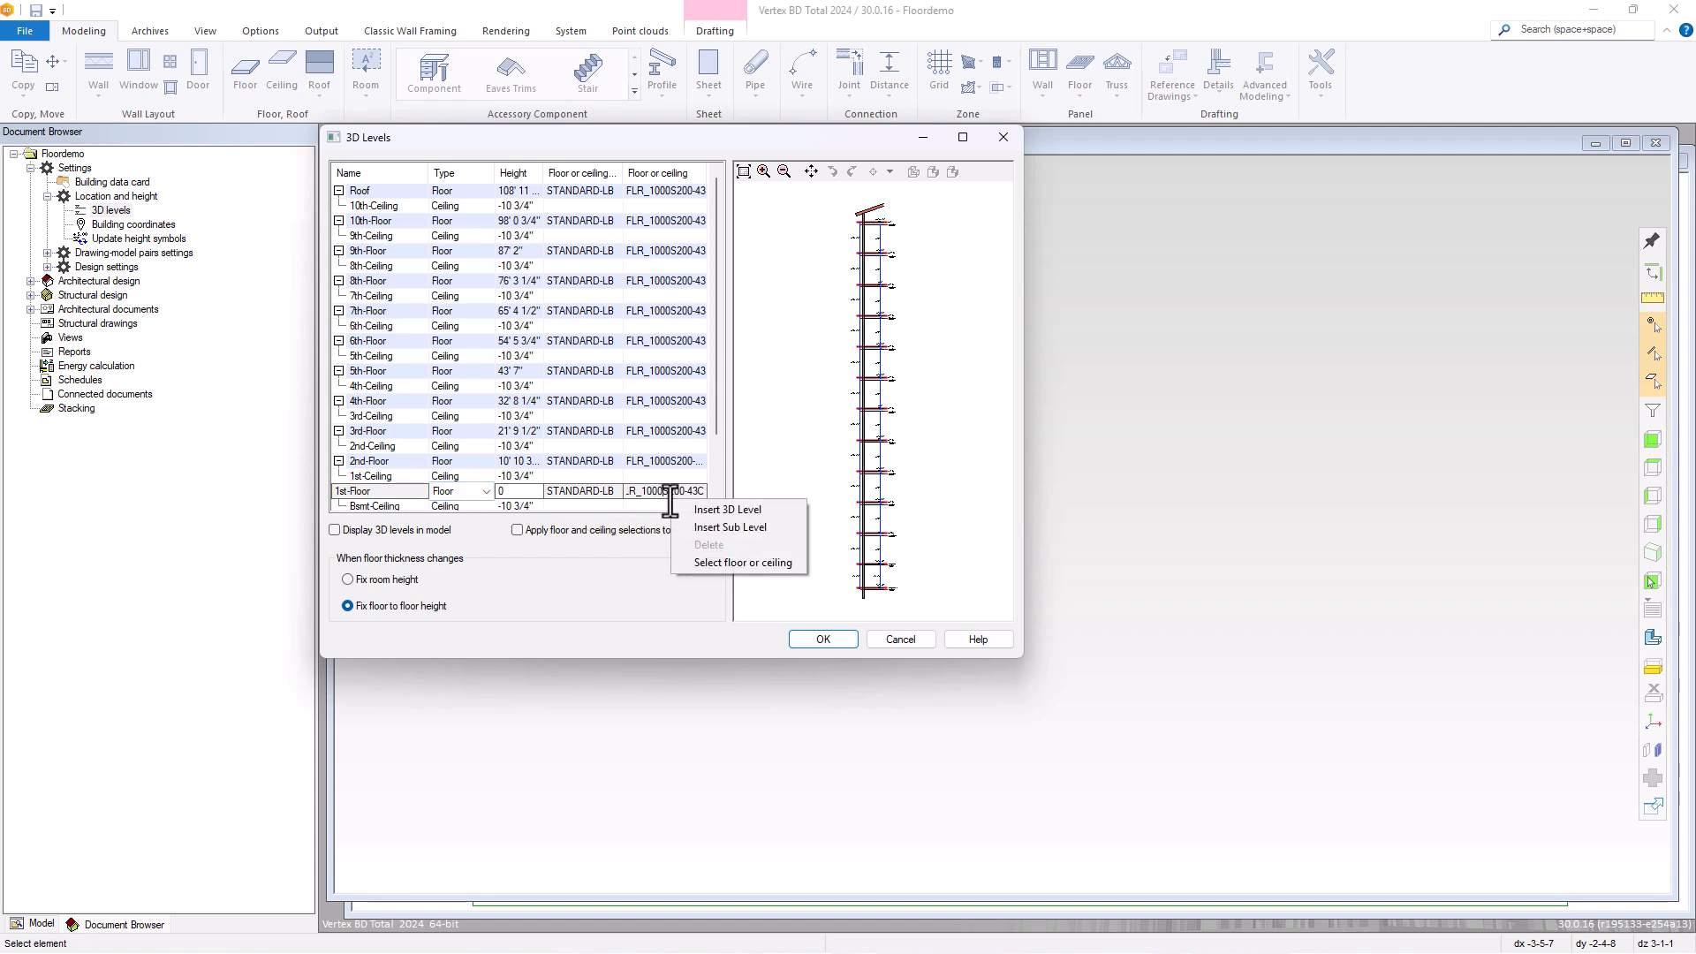
click(707, 563)
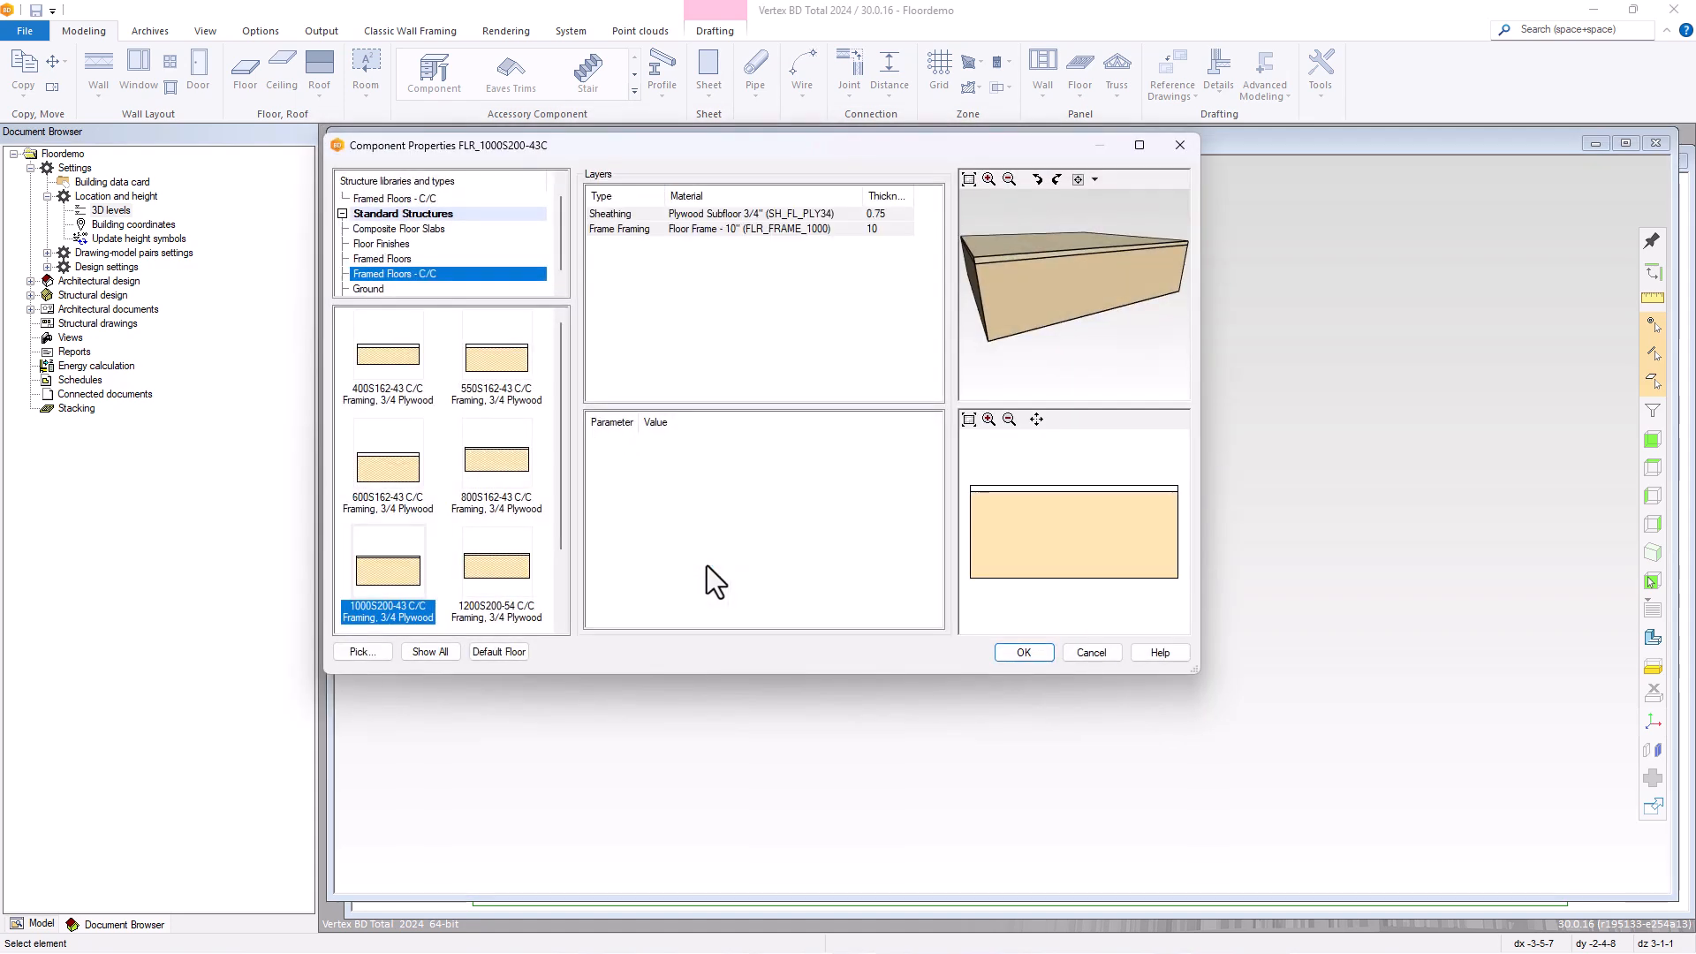
scroll(561, 215, up, 1)
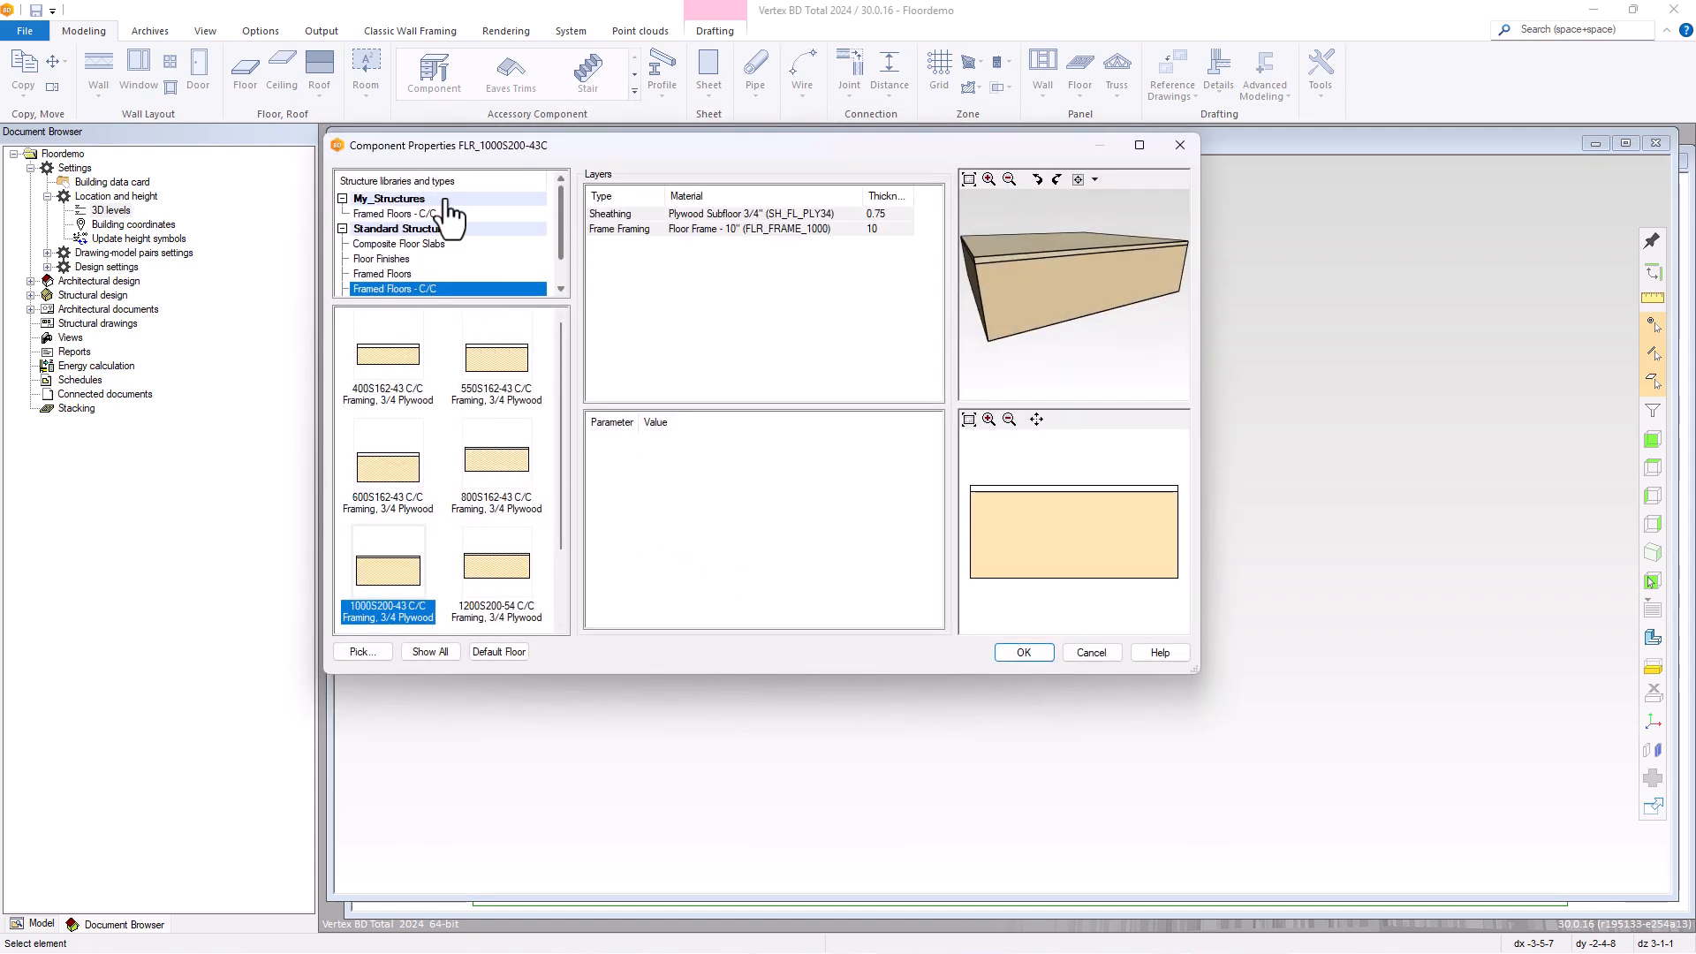
click(392, 215)
click(389, 354)
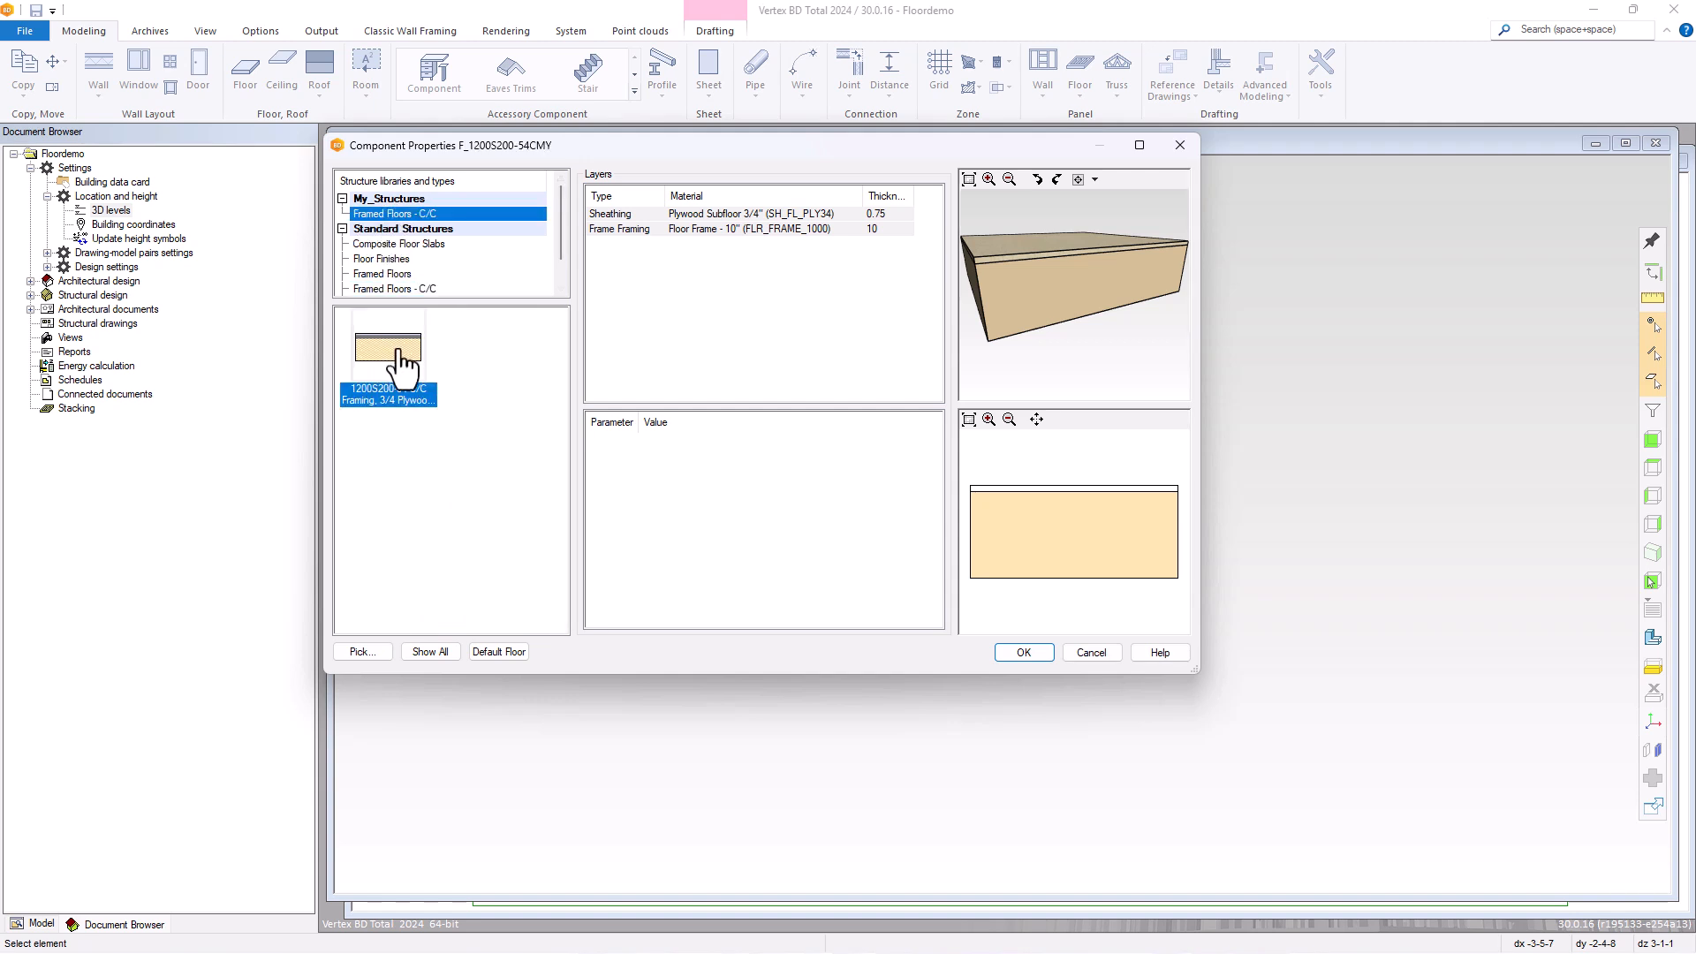
click(1030, 653)
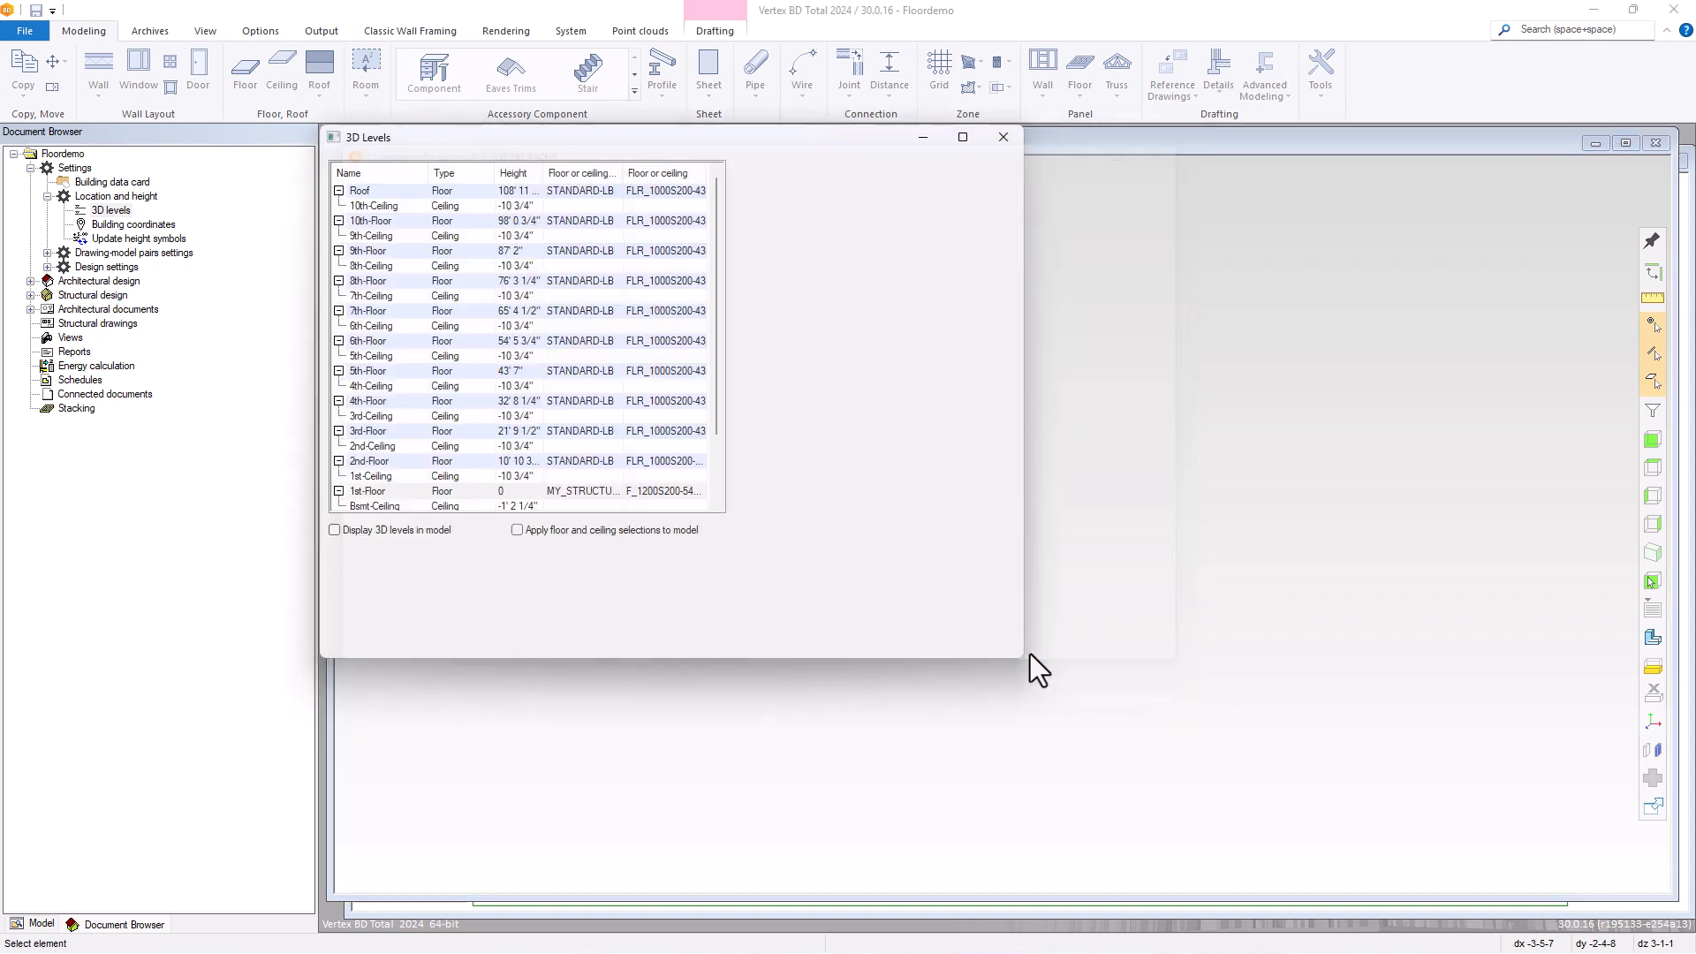
click(823, 639)
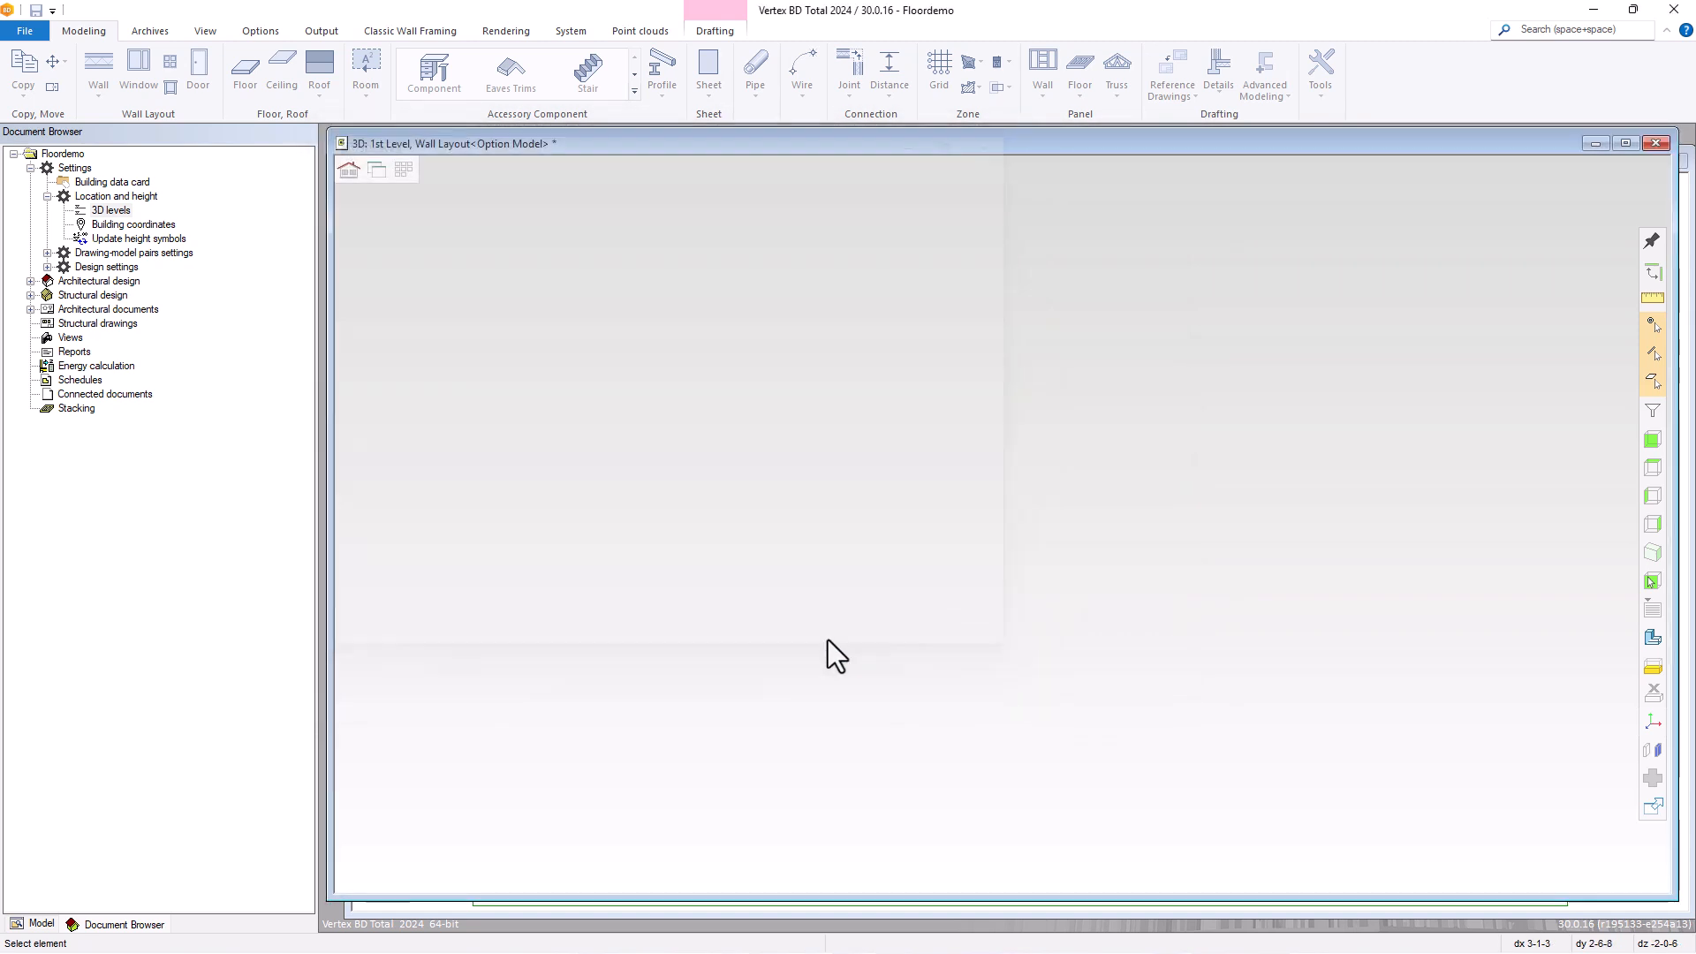
Bring up the 2D drawing of the 1st Level deck layout for modeling.
click(381, 172)
click(419, 199)
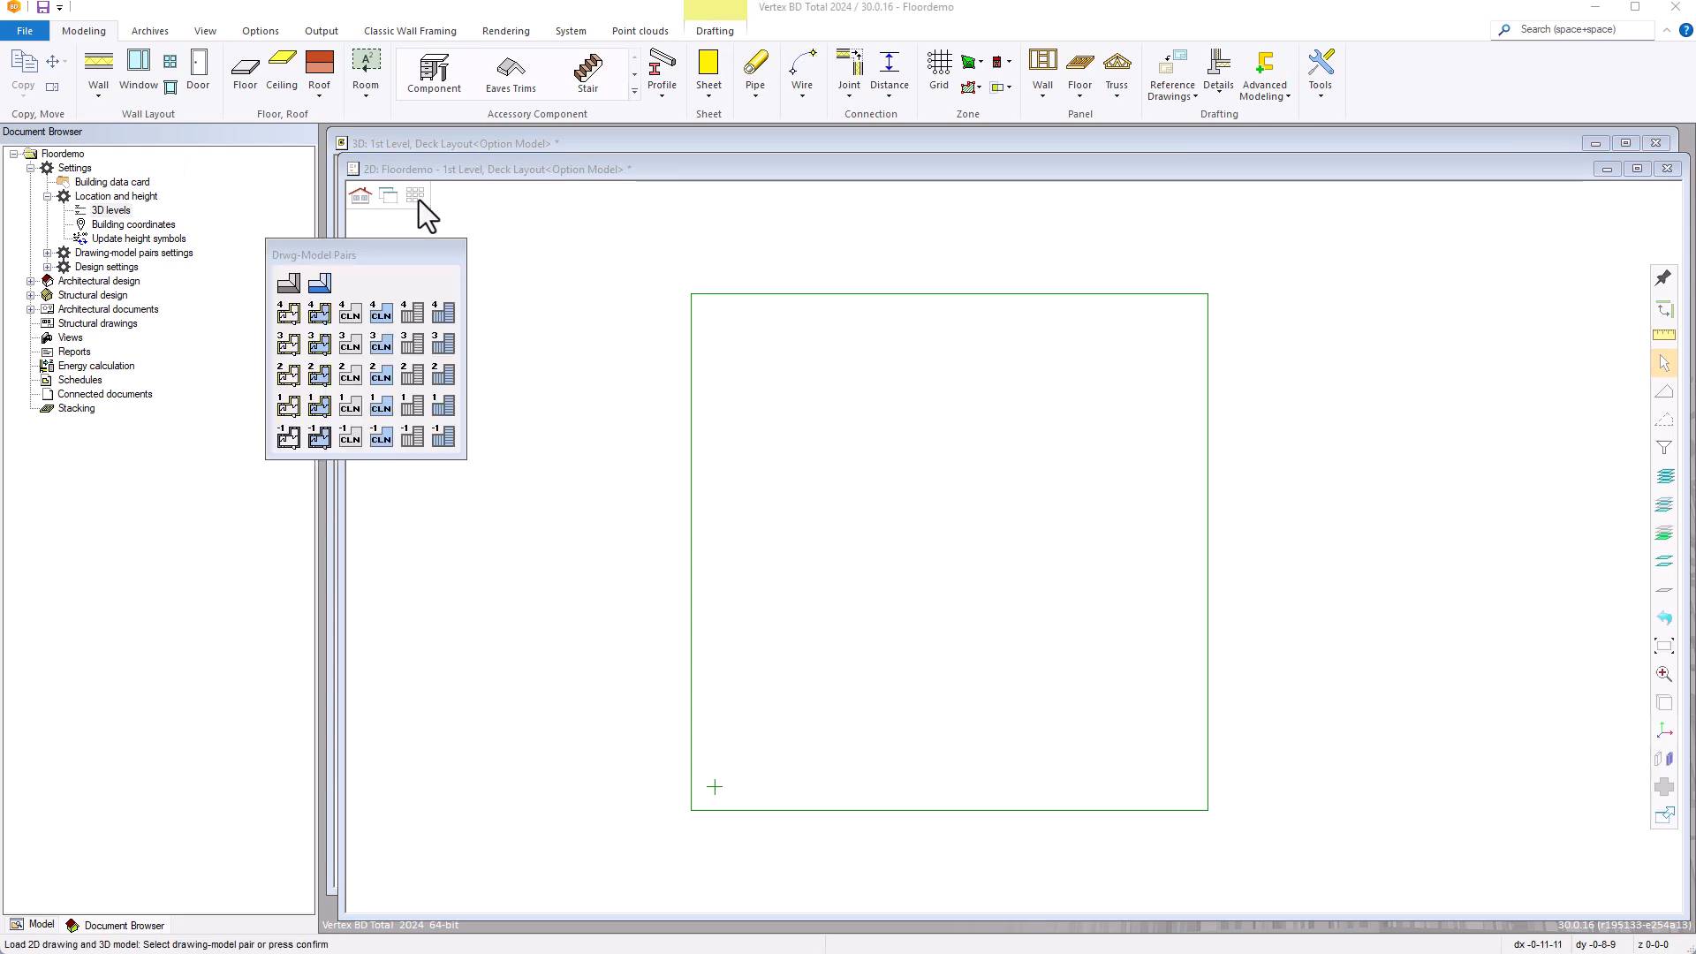
click(415, 410)
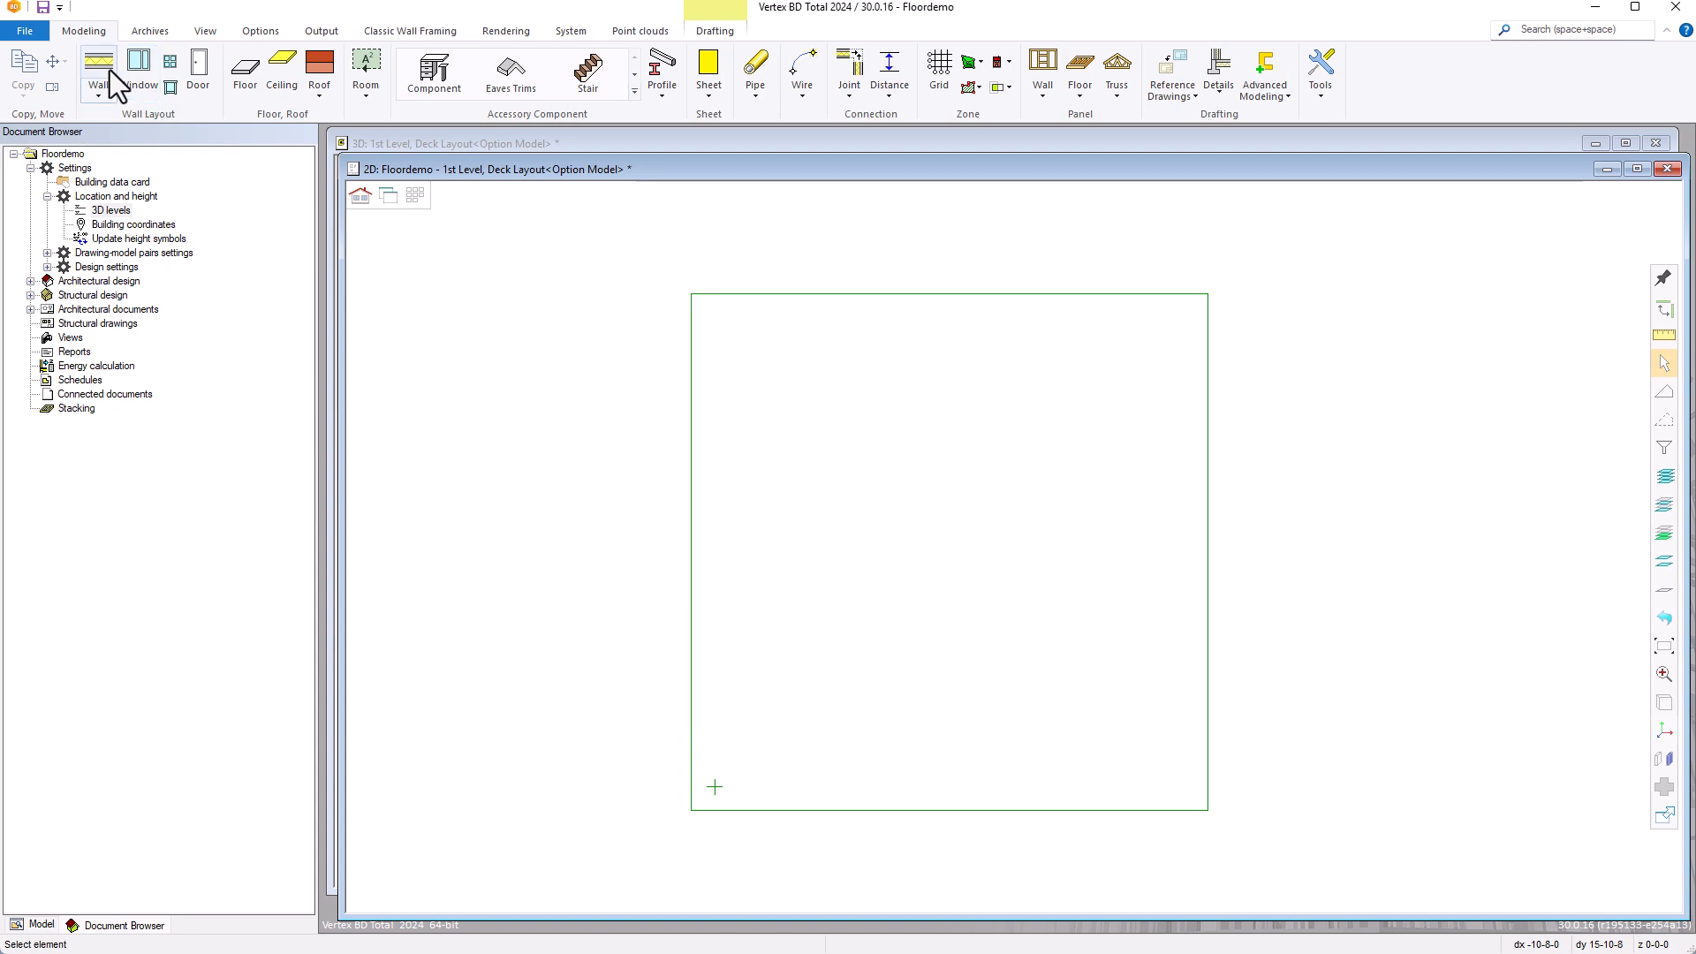
Add a rectangular 18 by 18 floor from the origin using the 1200S200-54 C/C structure in My_Structures.
click(245, 79)
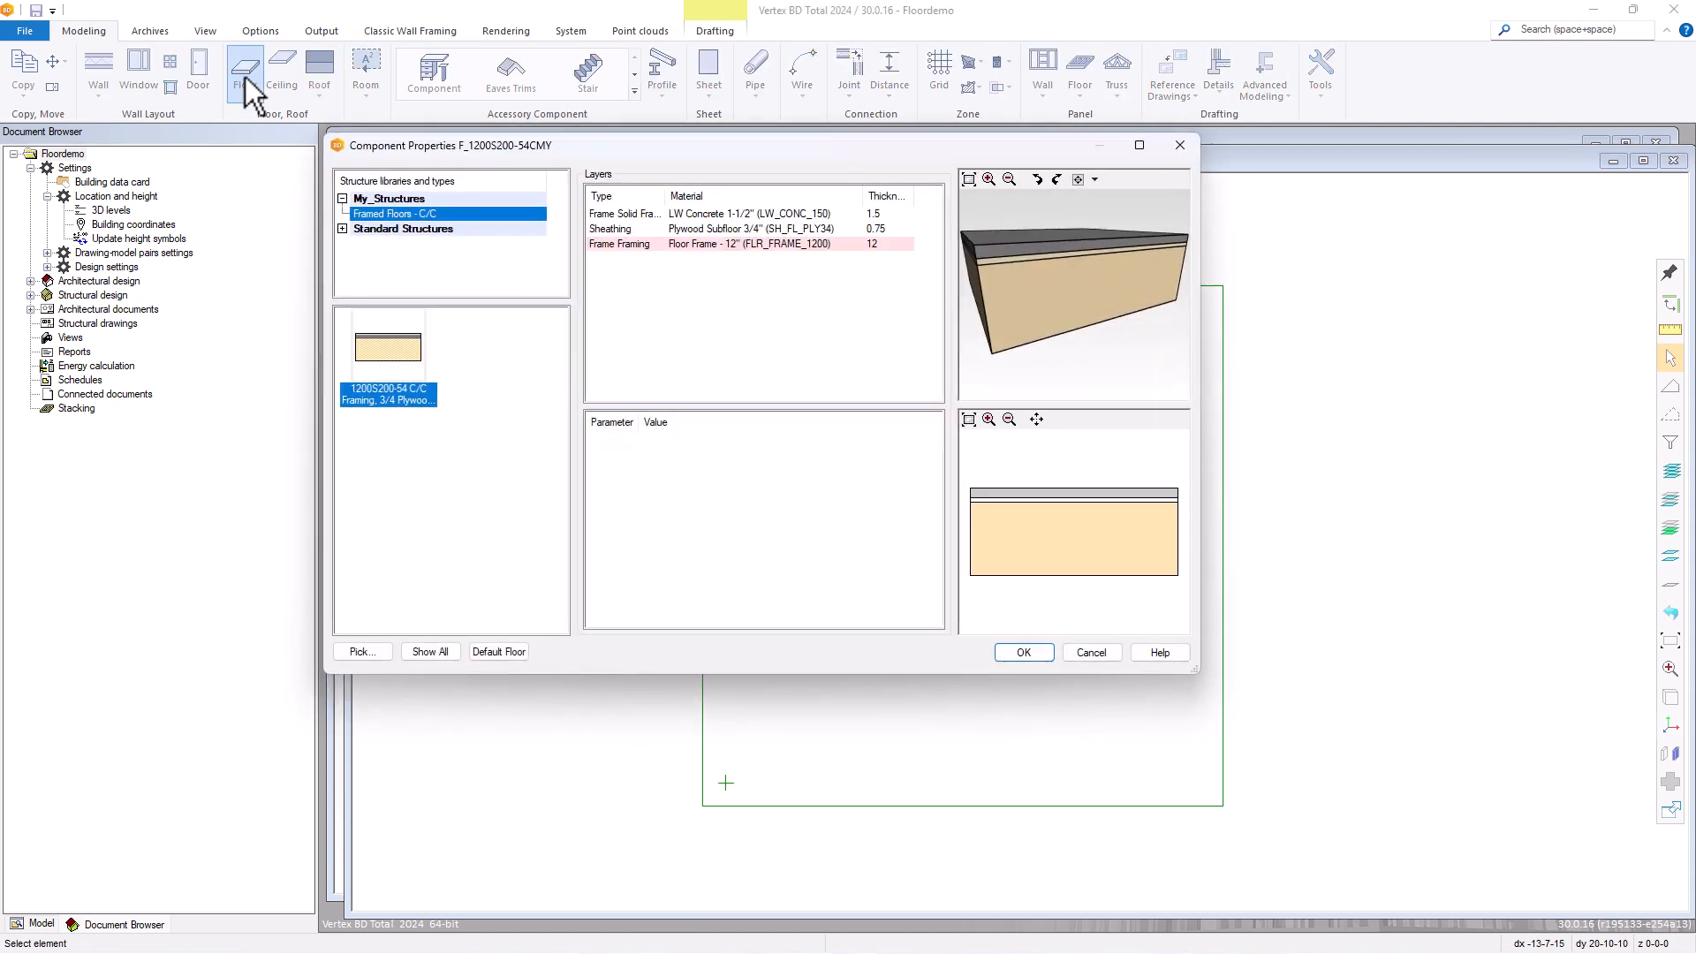
click(386, 215)
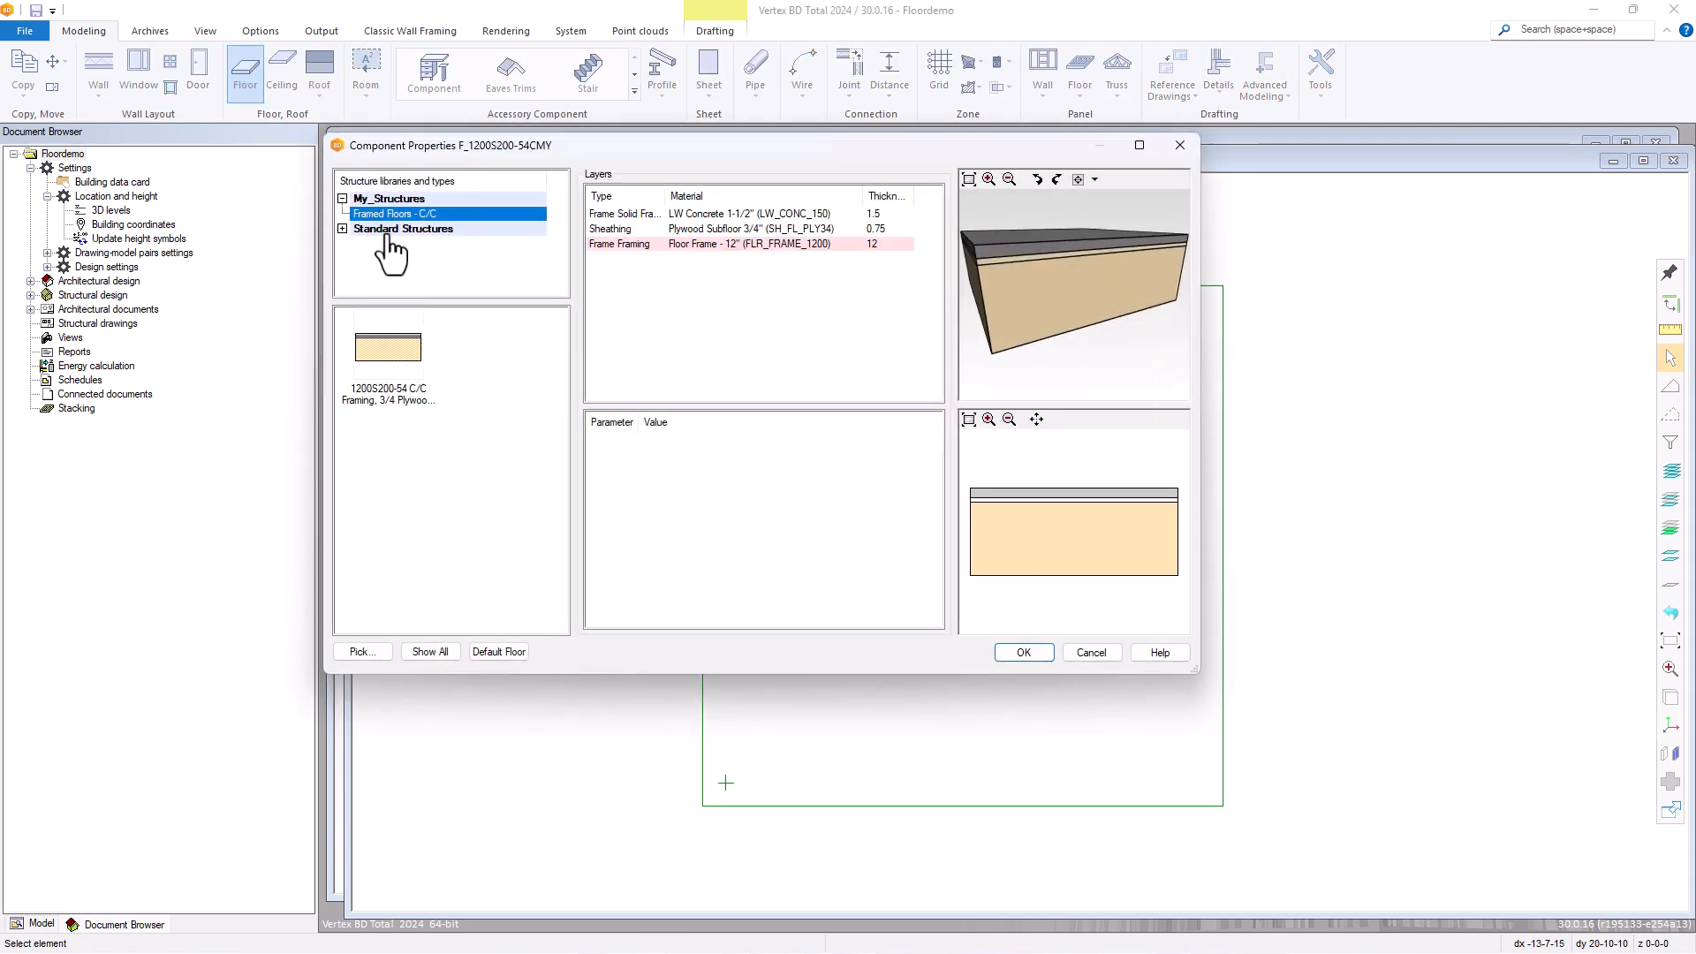
click(402, 371)
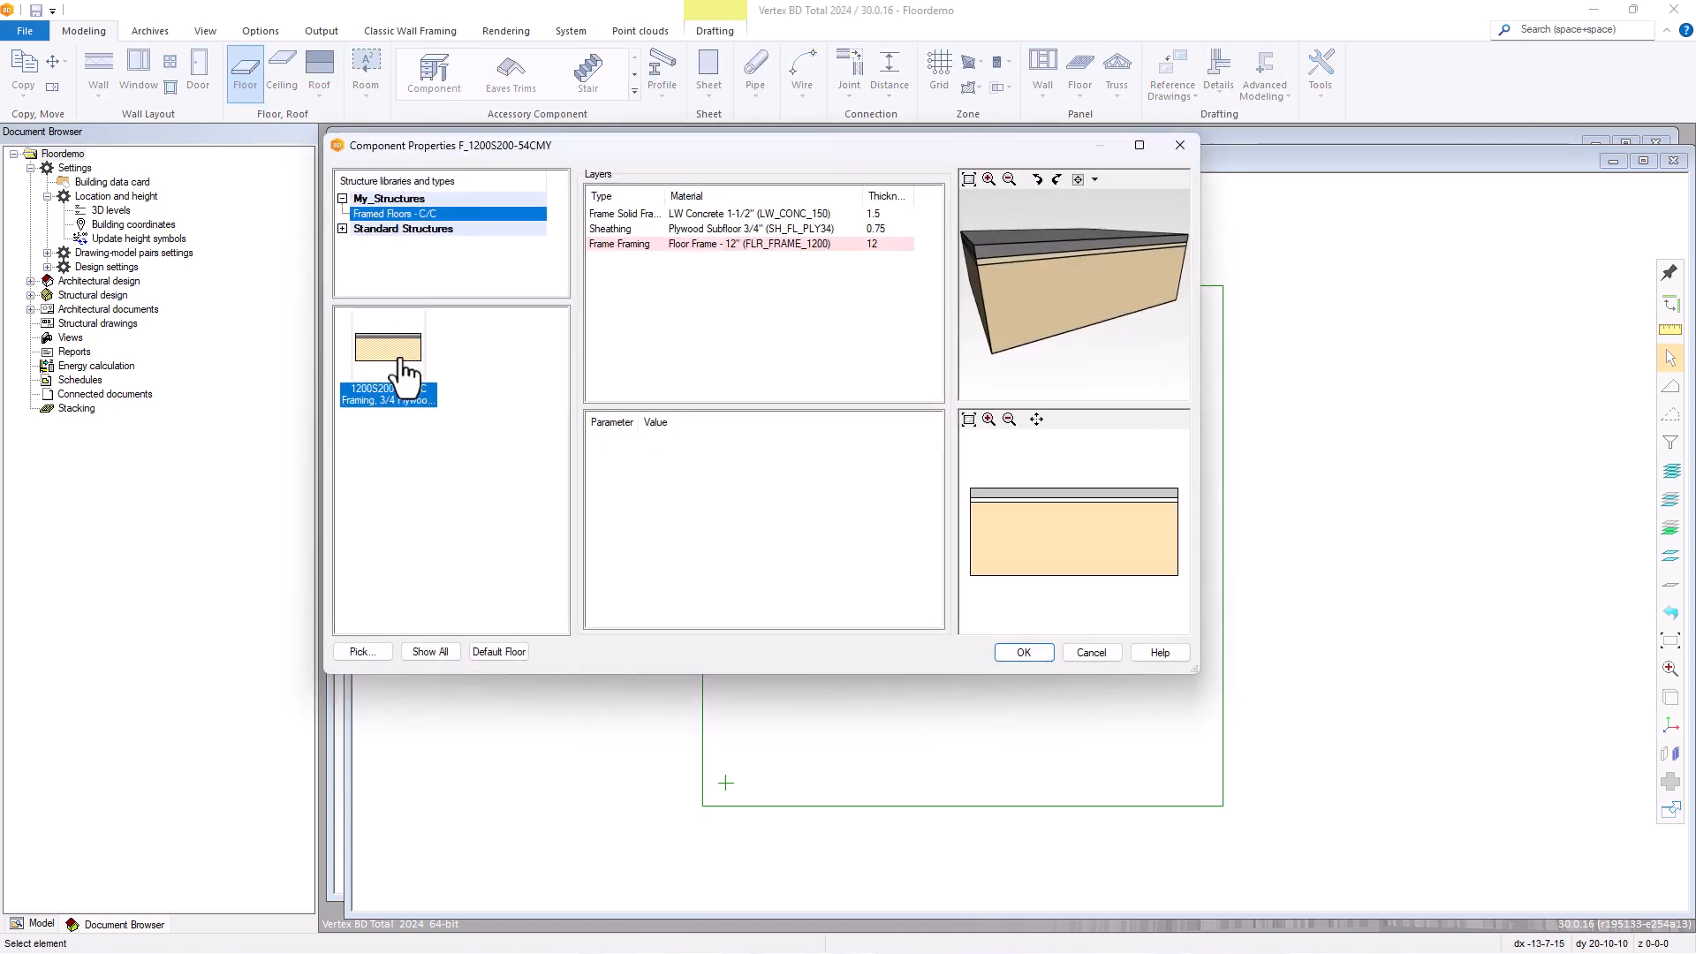
click(1025, 653)
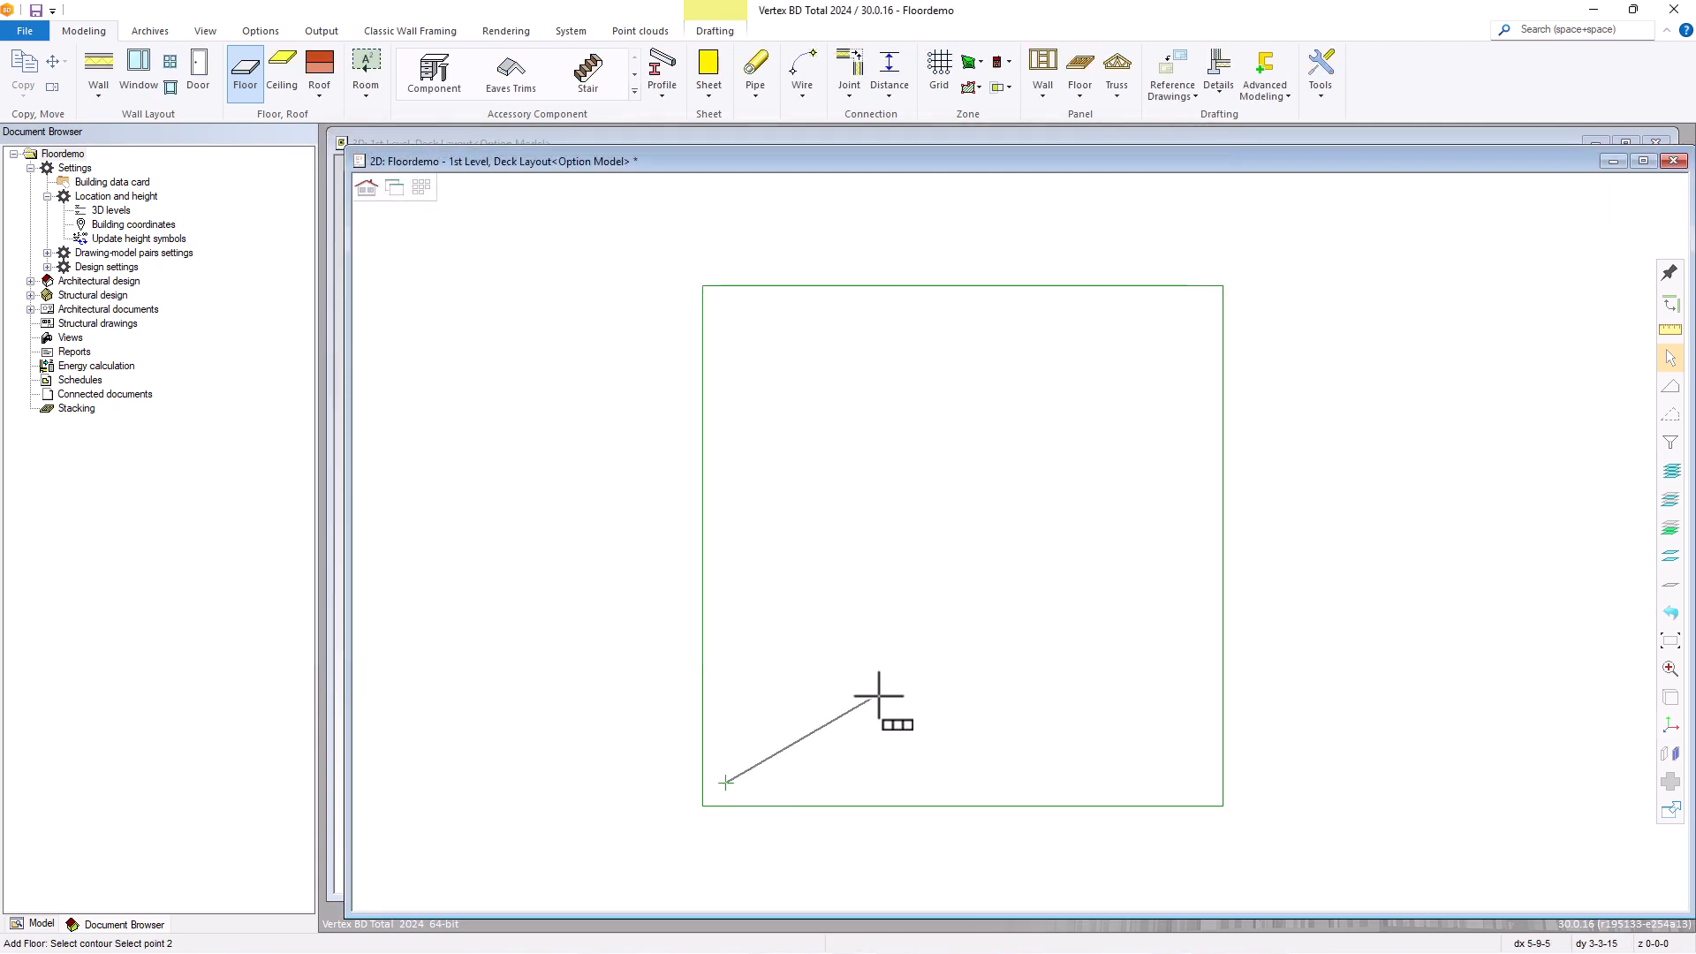
text(18)
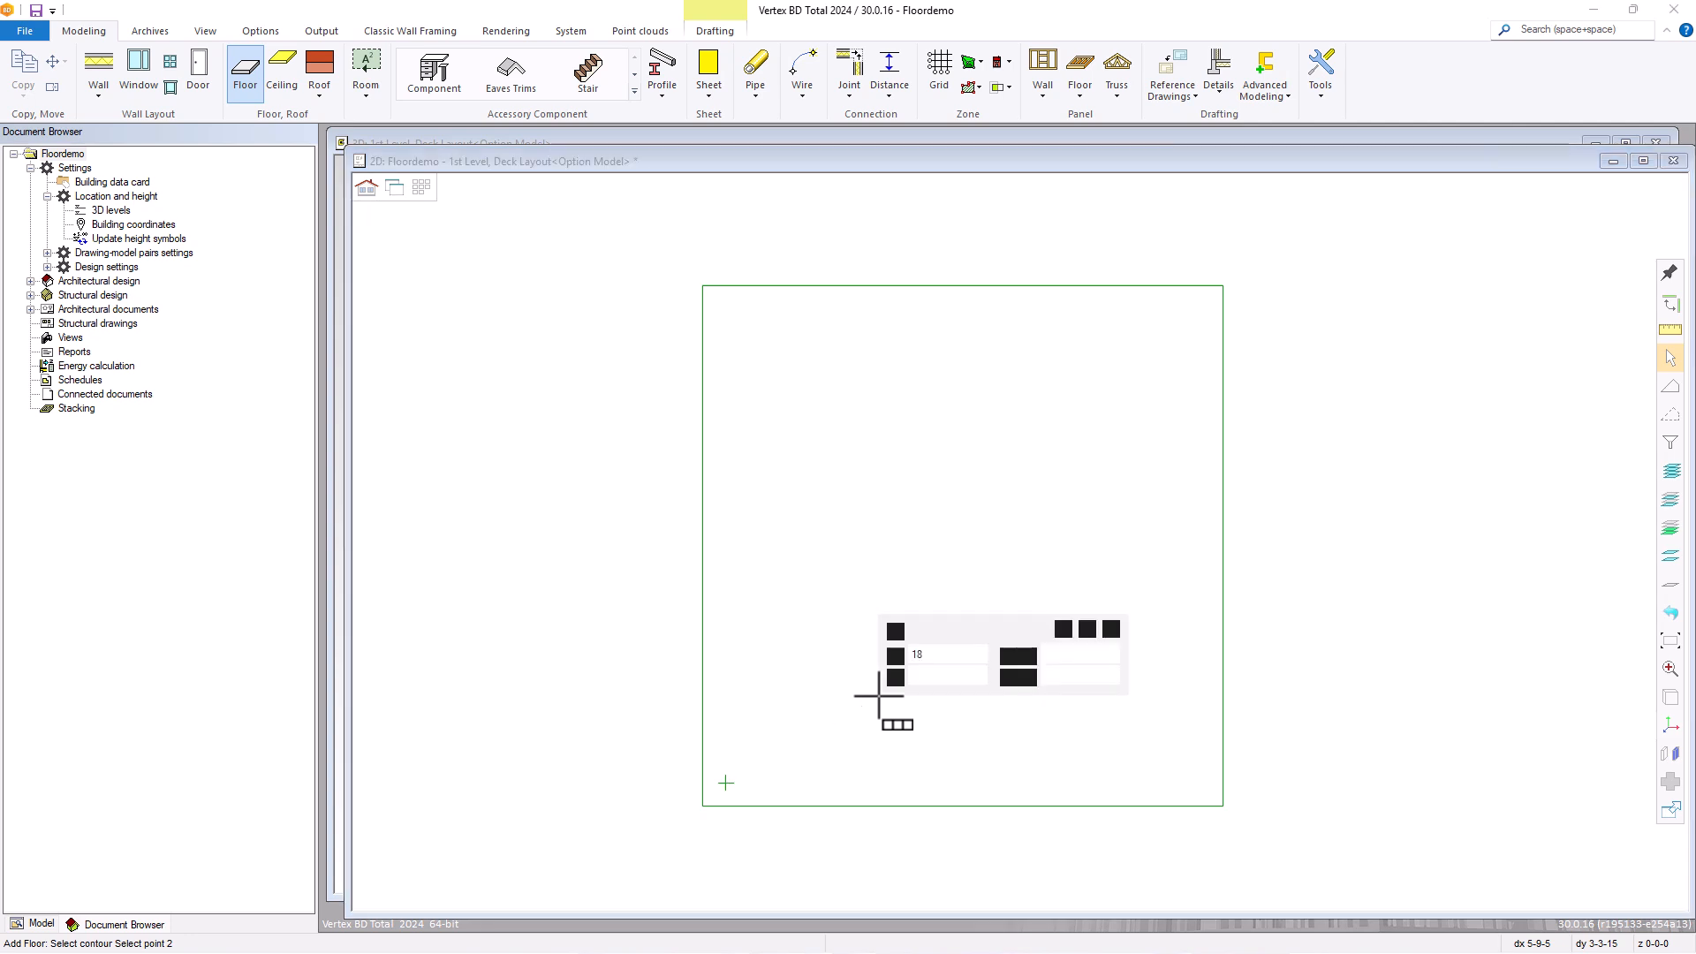
key(Tab)
text(18)
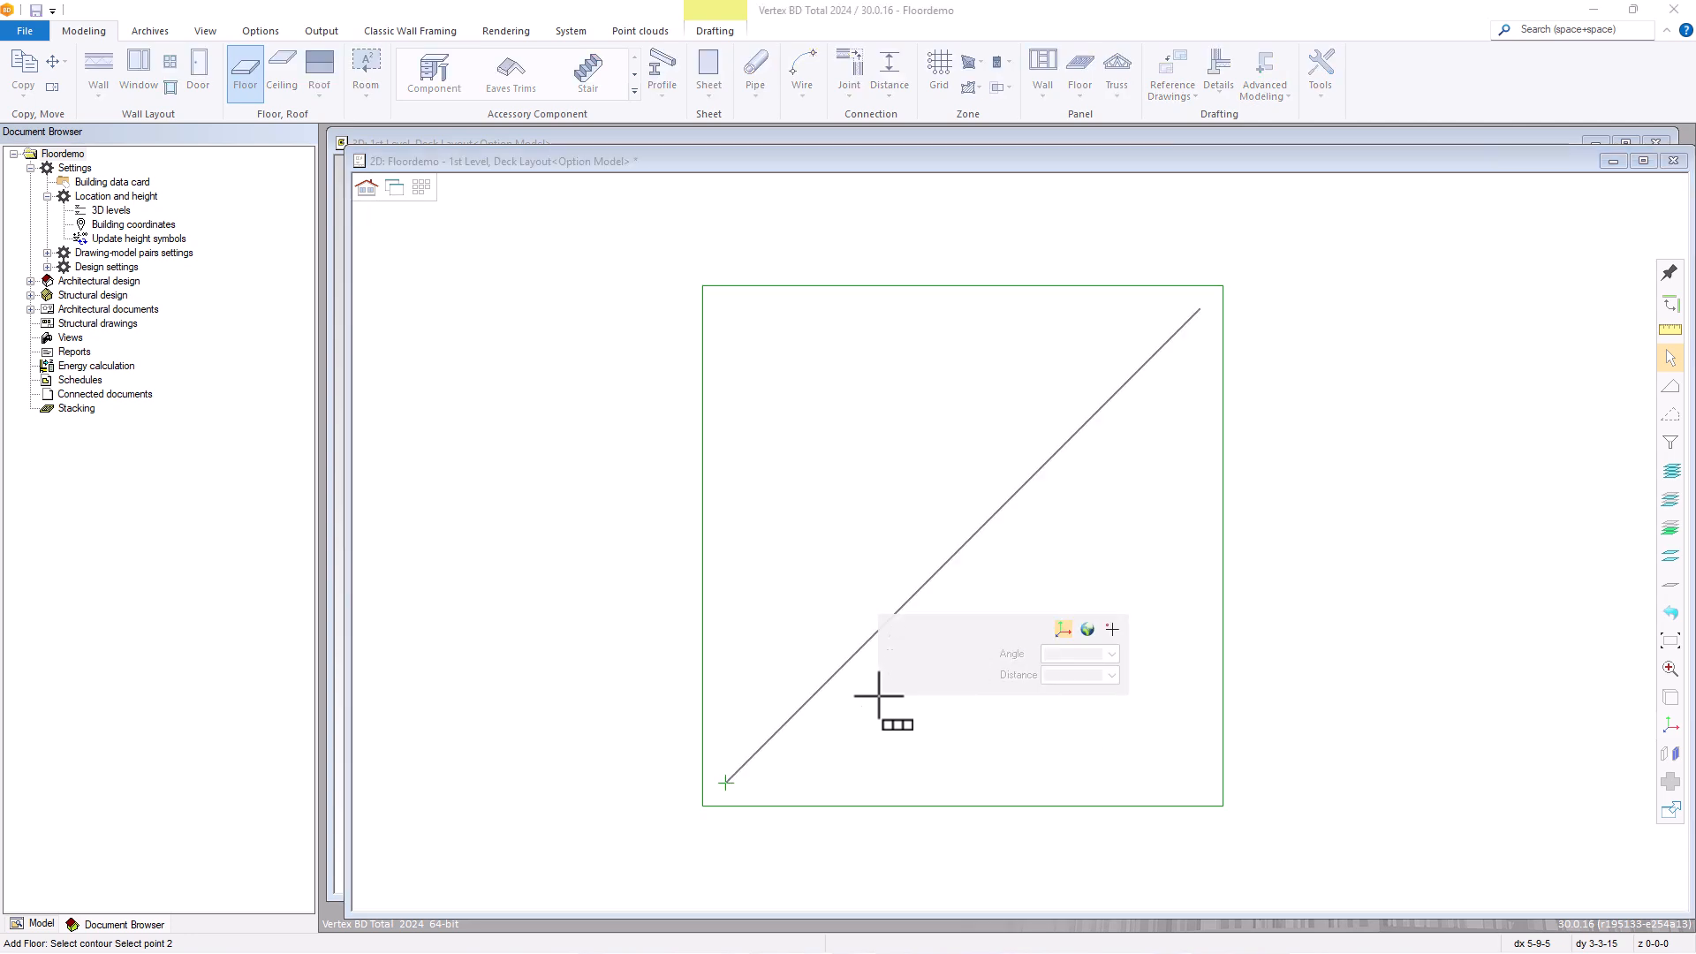
key(Return)
right_click(1184, 348)
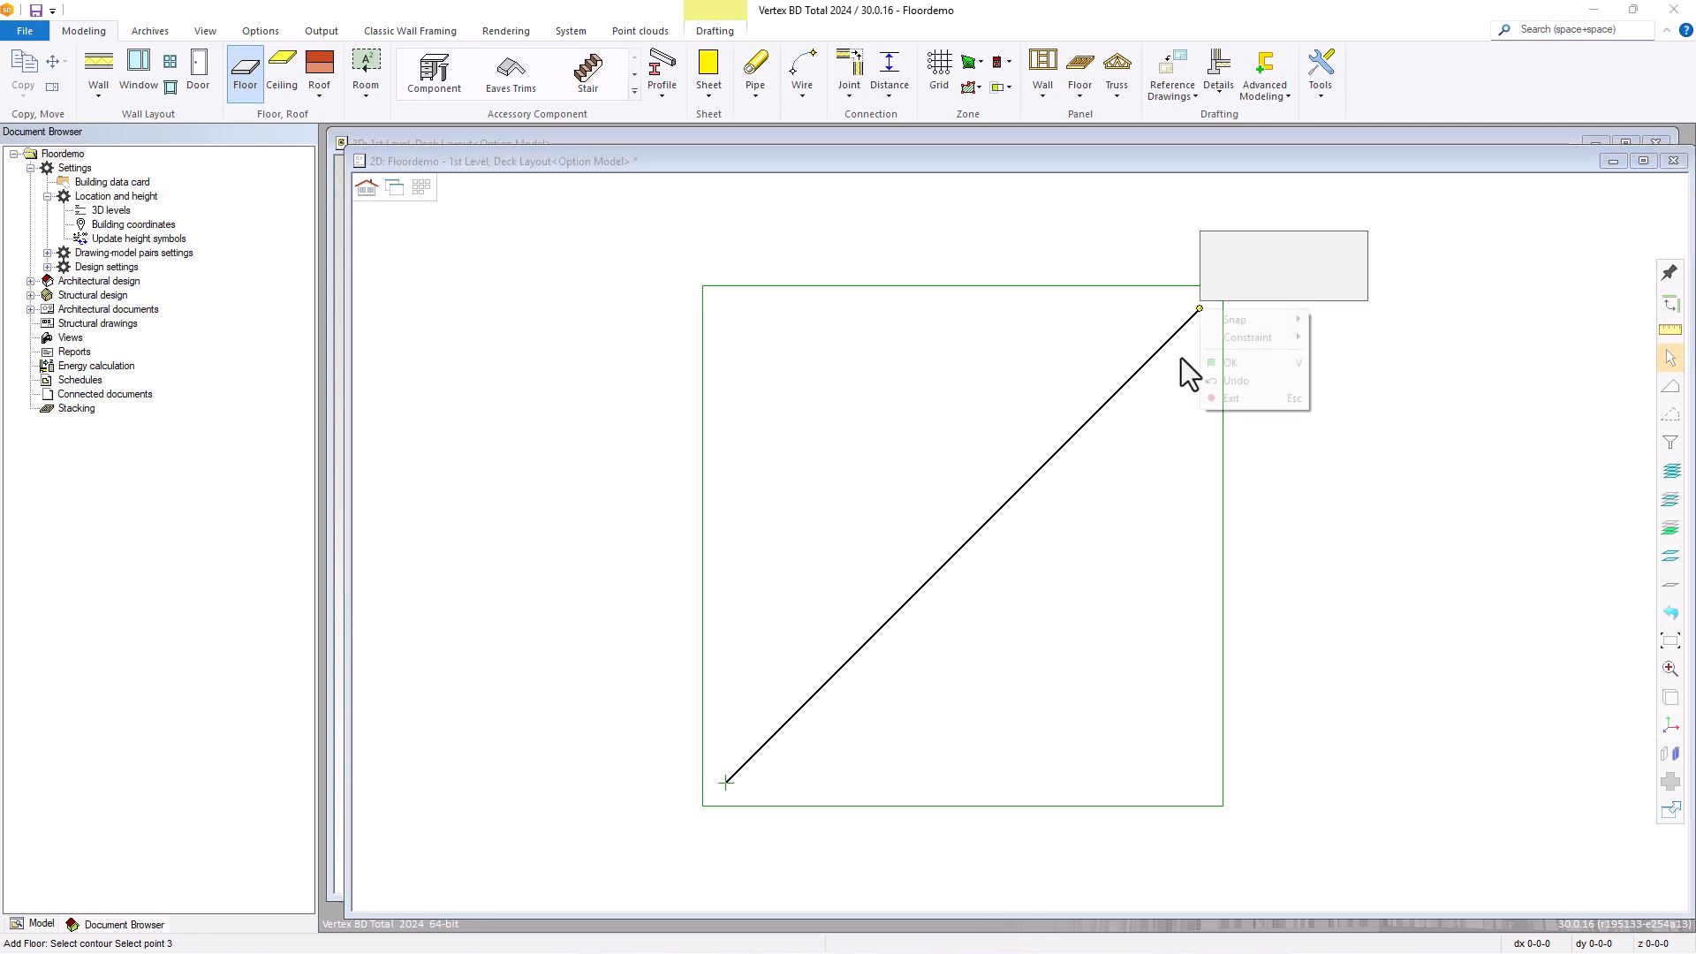
click(1249, 358)
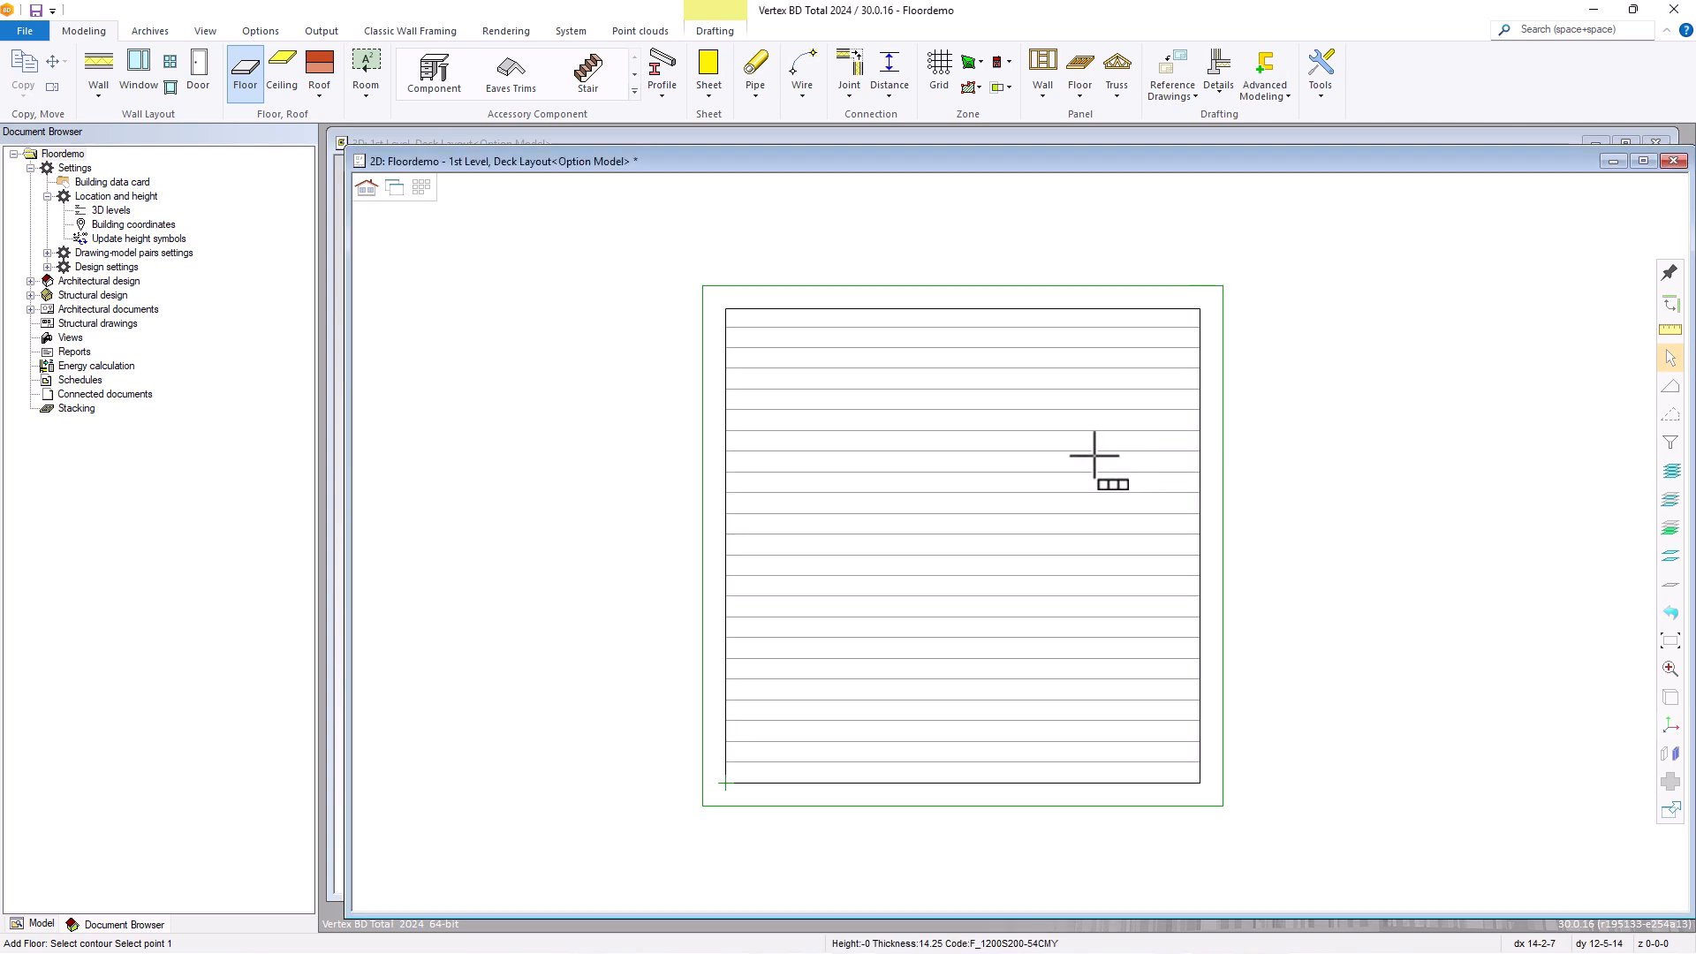
Finish adding floors, select the new floor, review its Framing Tools settings for tracks and studs, and accept them.
right_click(1021, 480)
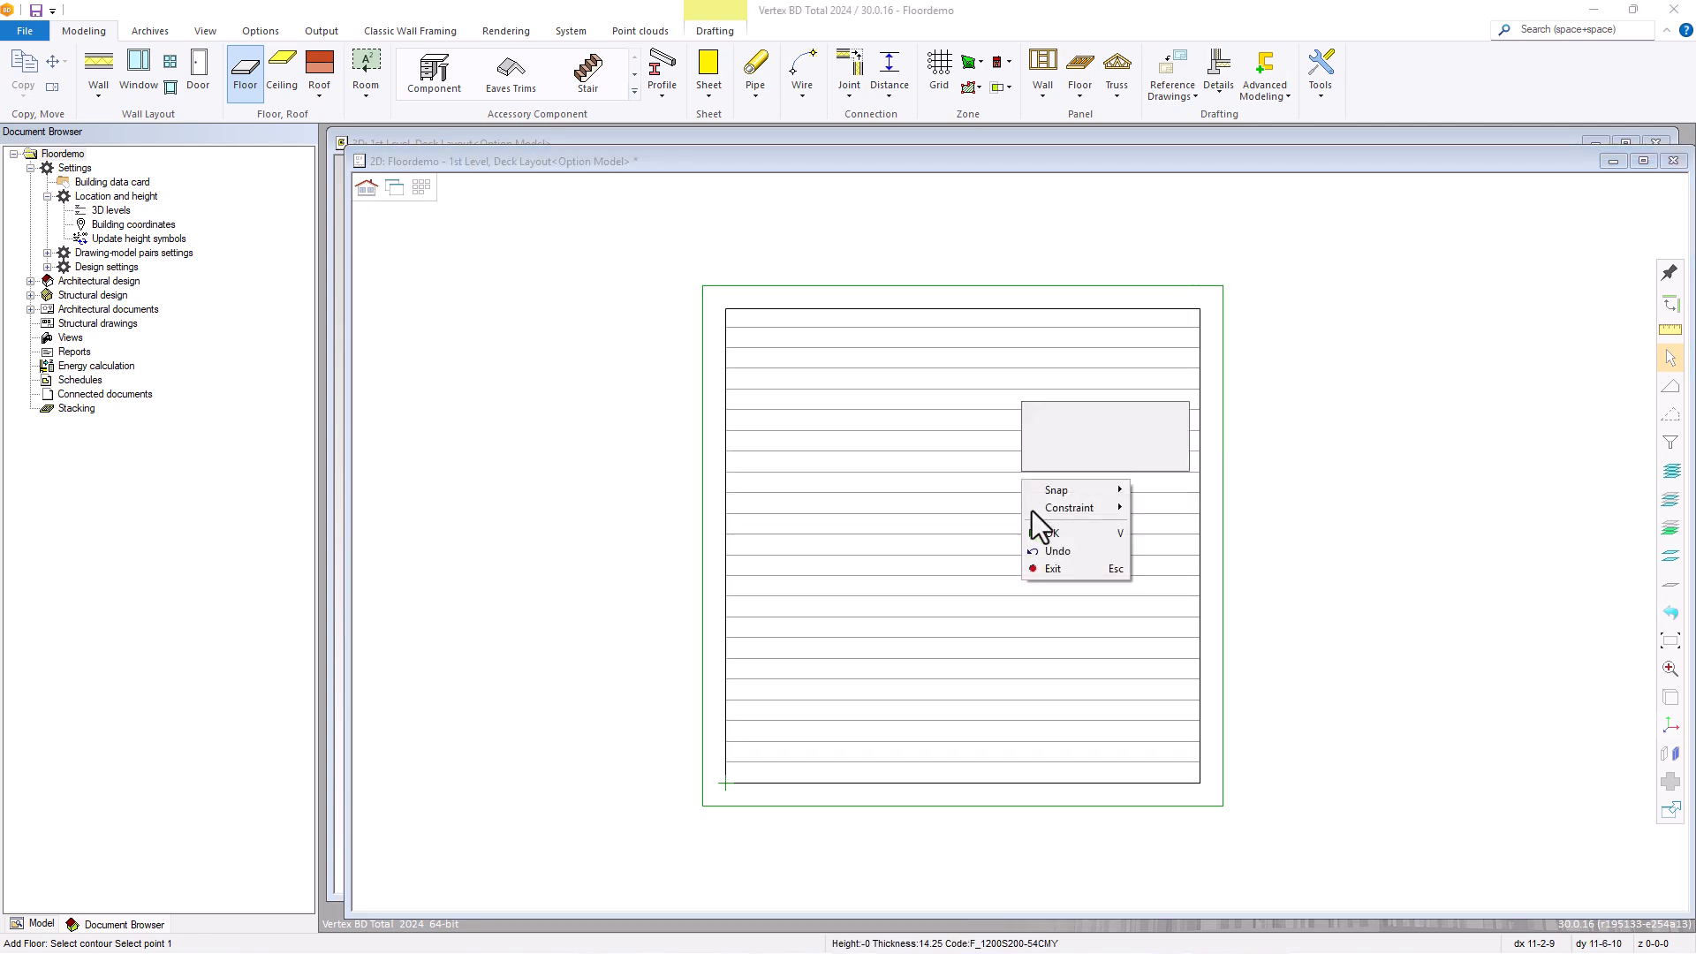
click(1051, 568)
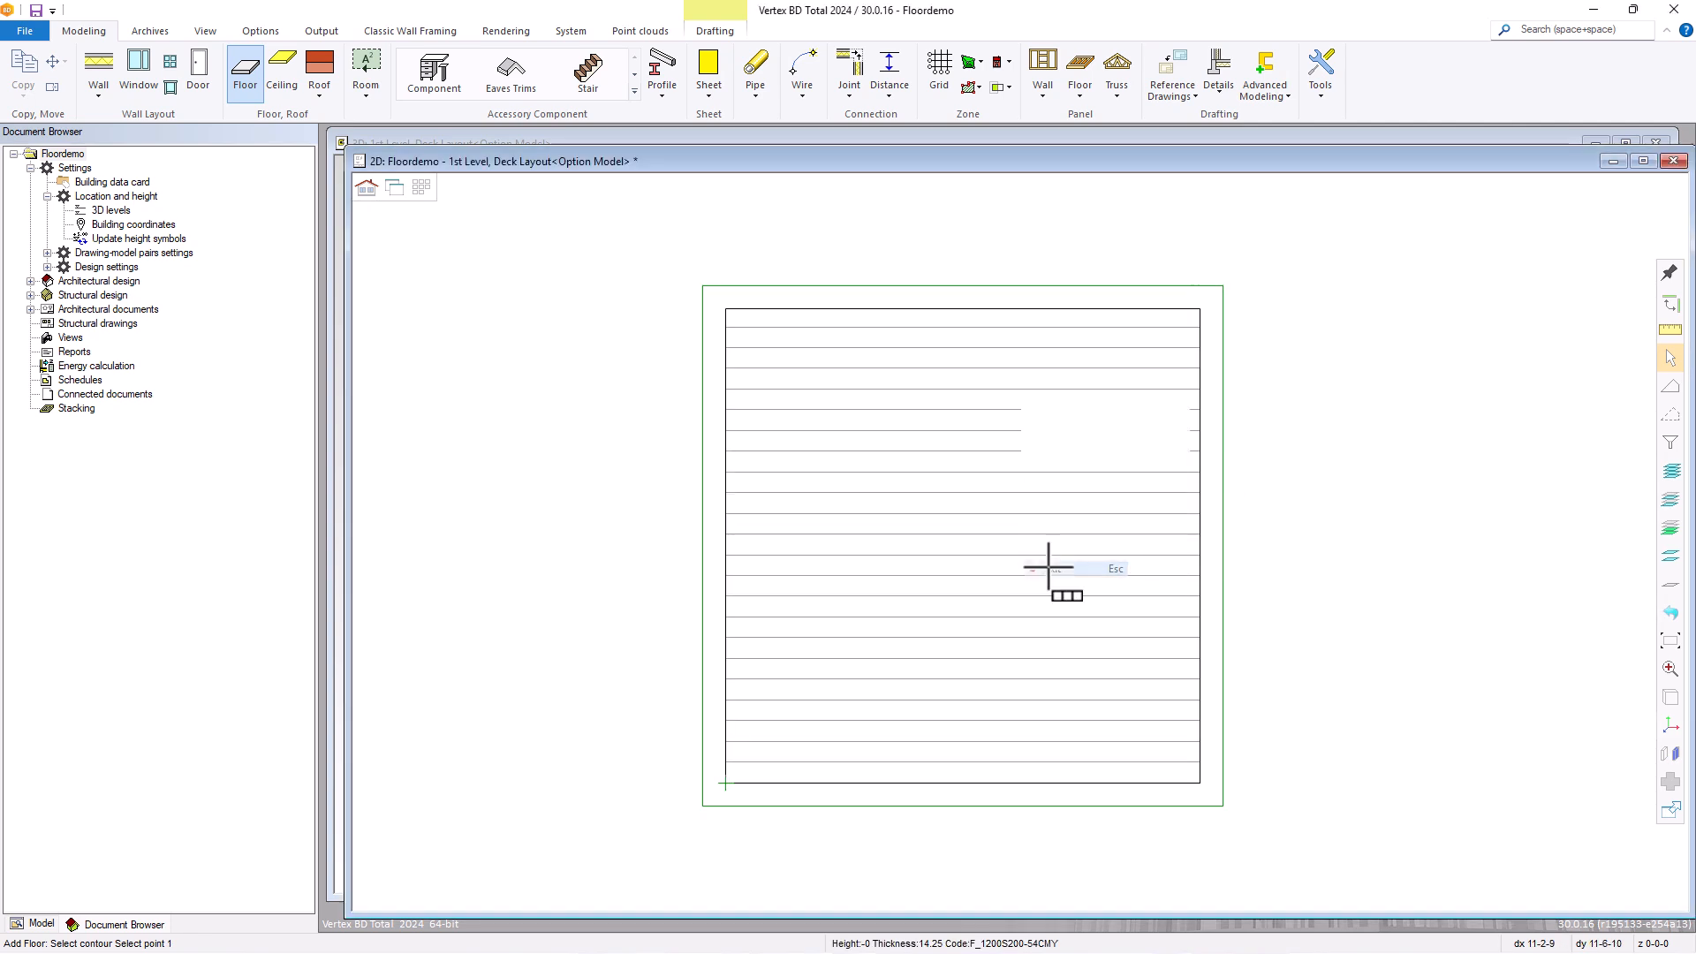
click(892, 443)
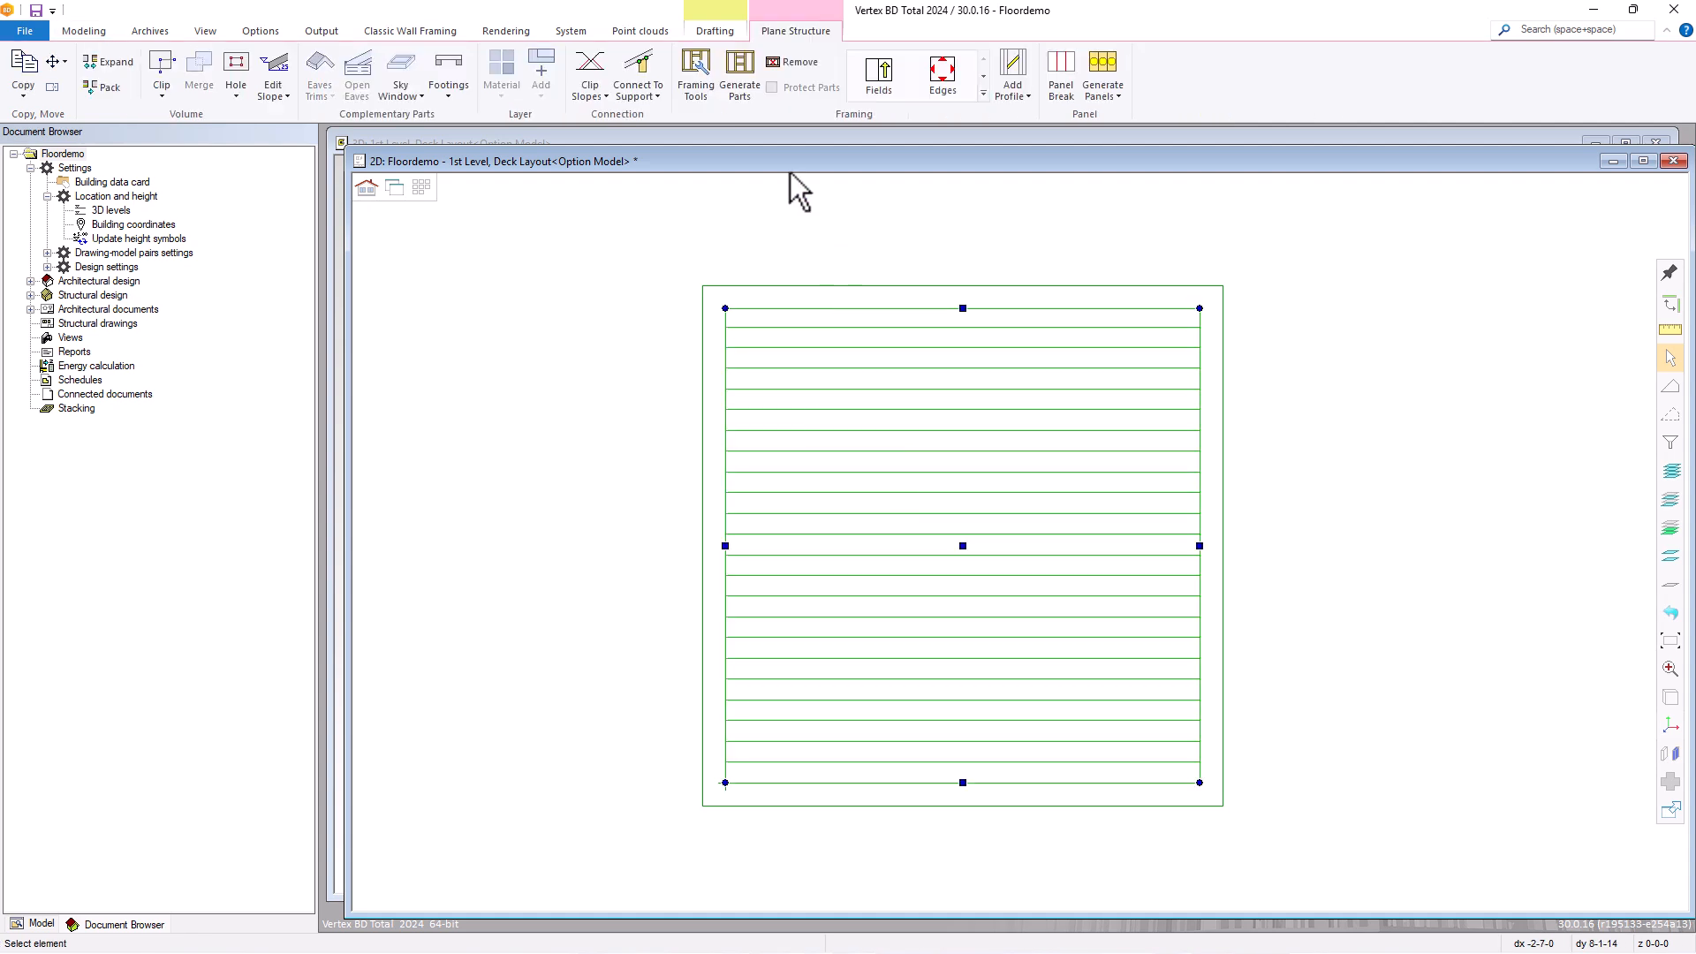
click(700, 72)
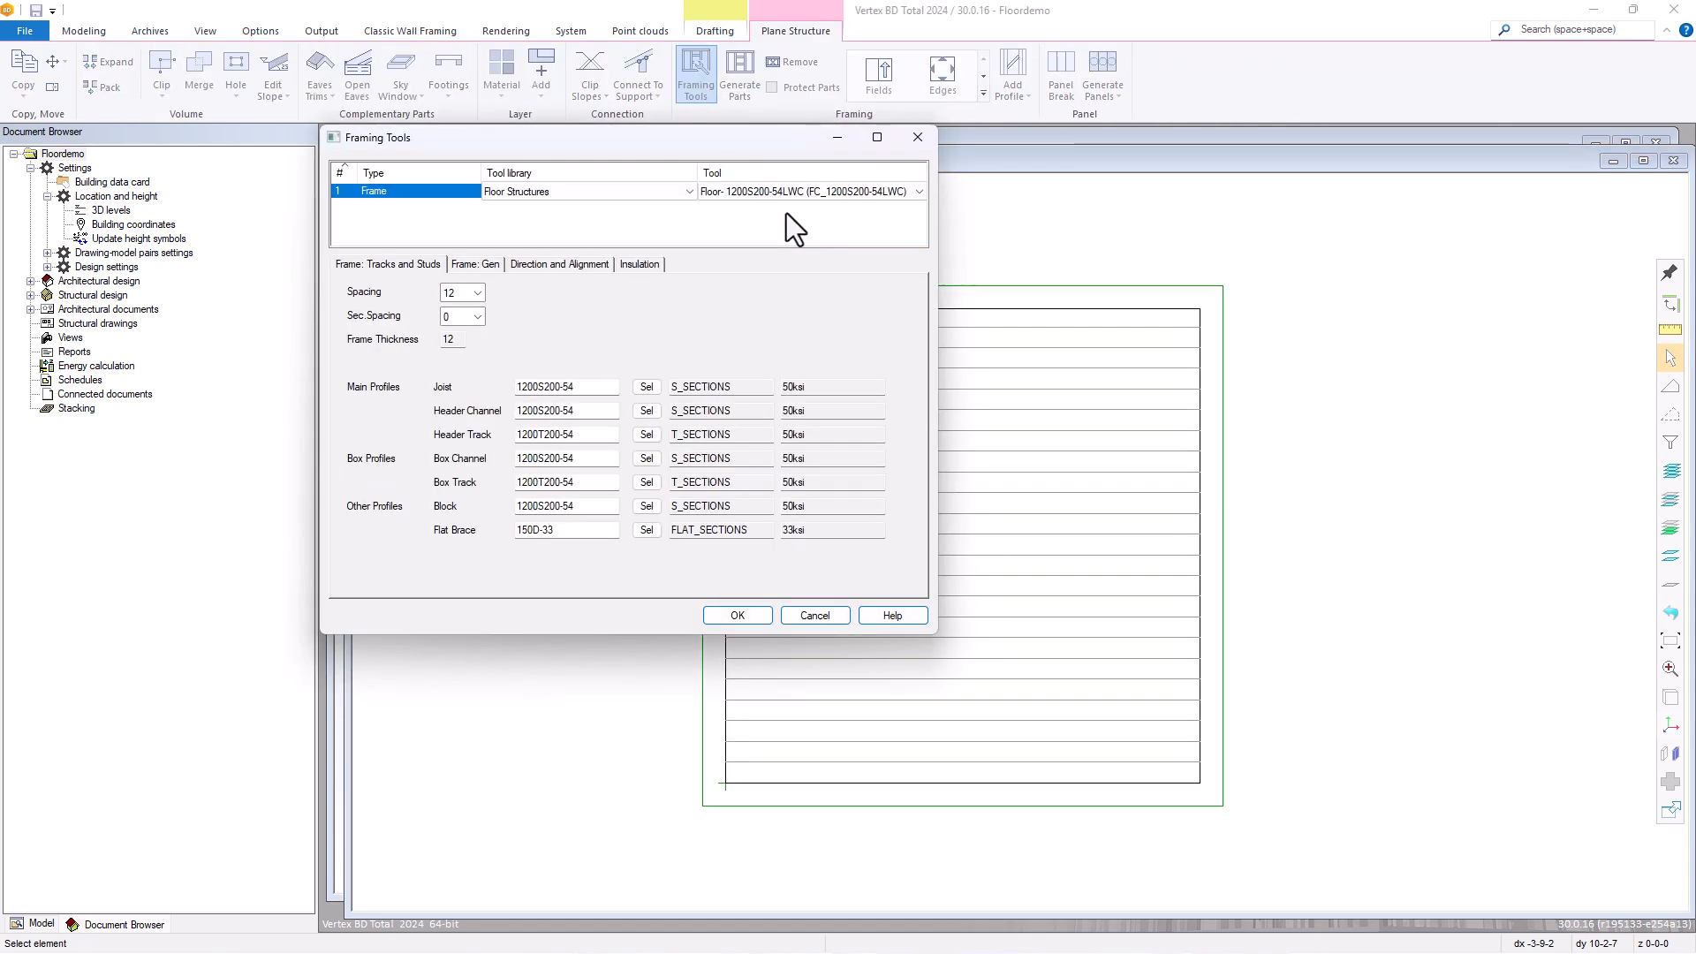
click(762, 616)
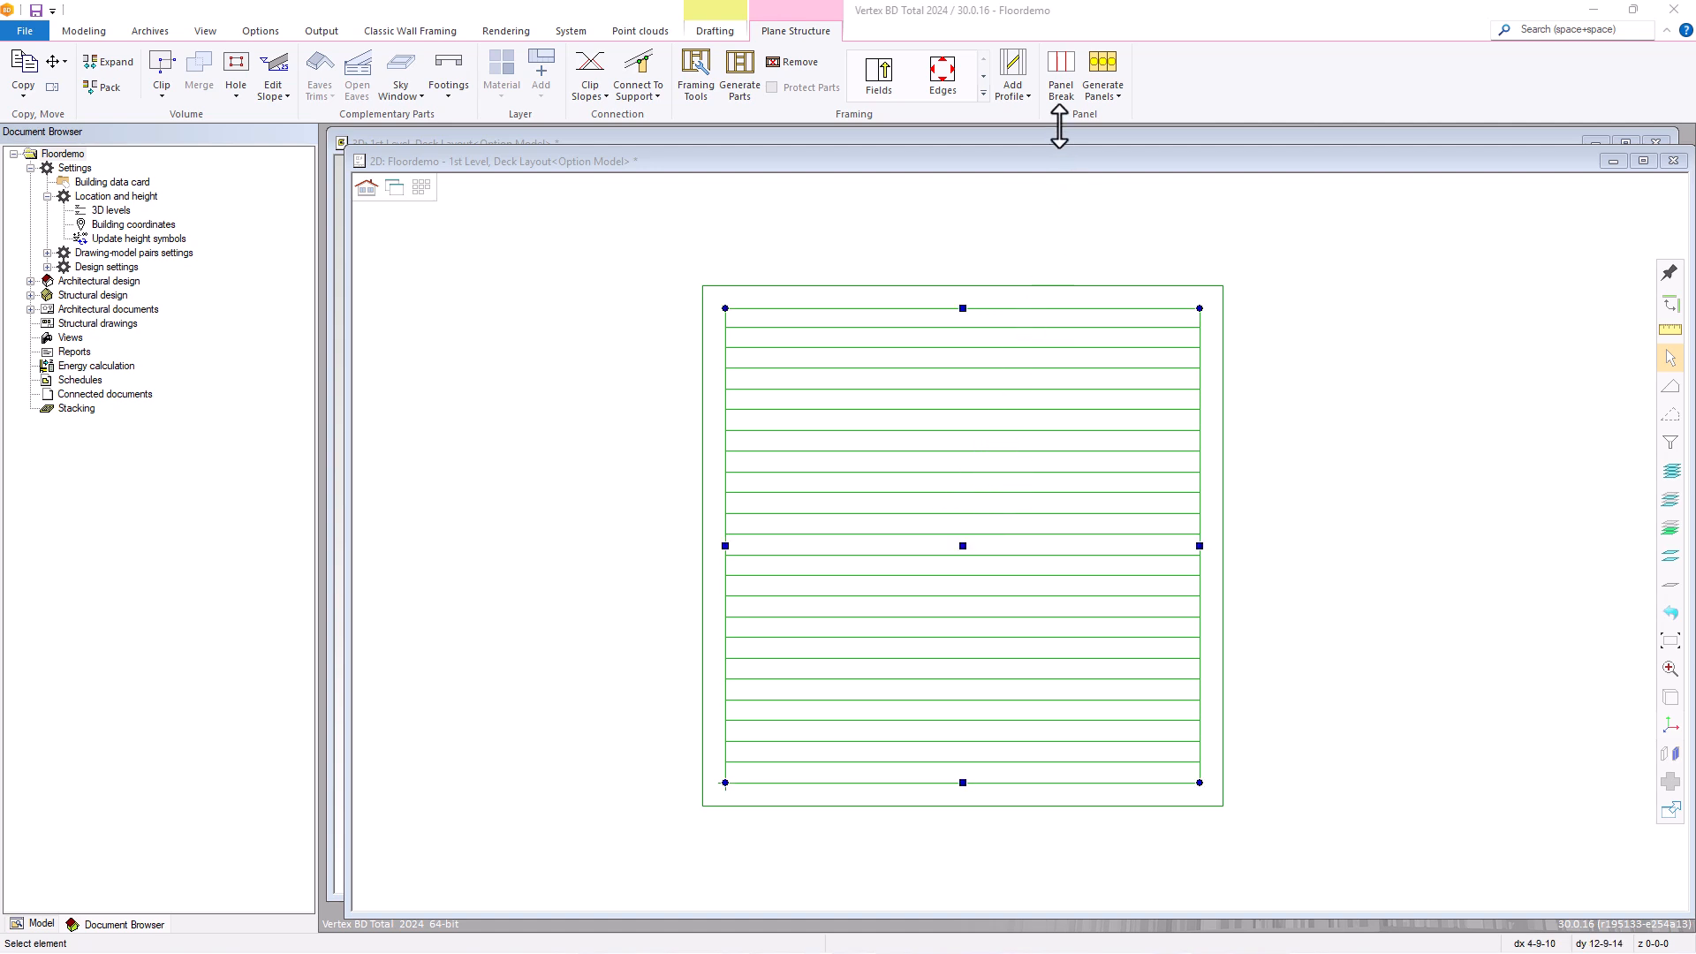
Add a vertical panel break through the midpoint of the floor's upper edge, dividing the floor into two halves.
click(1064, 71)
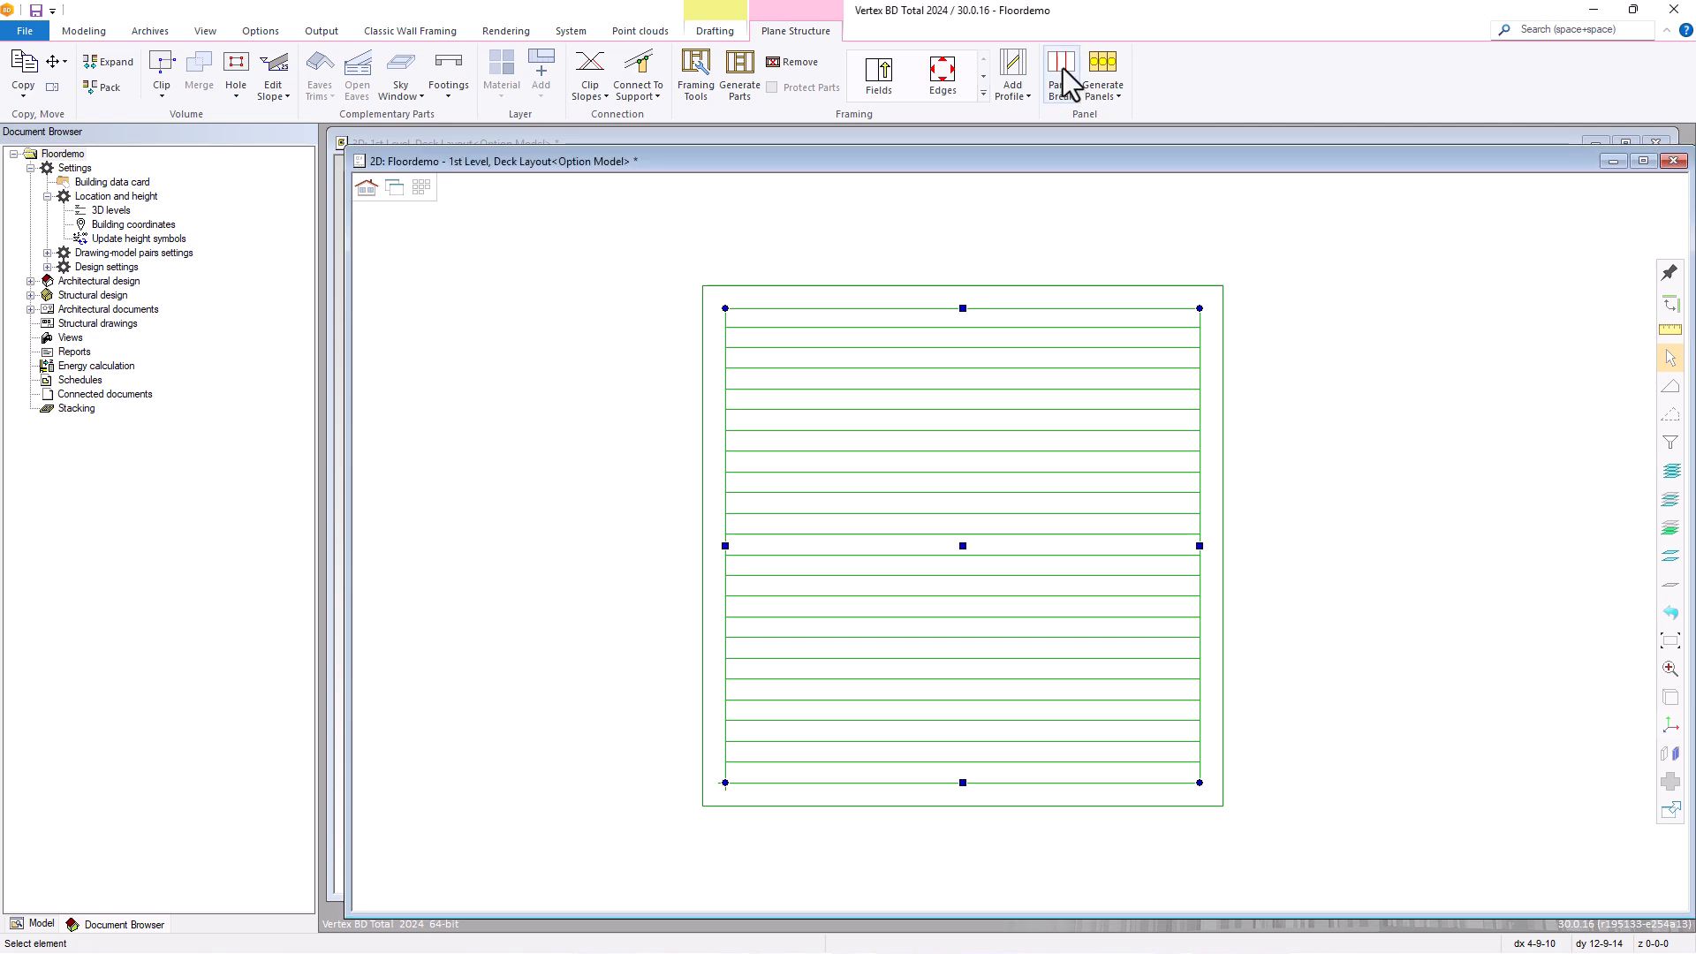
click(1062, 67)
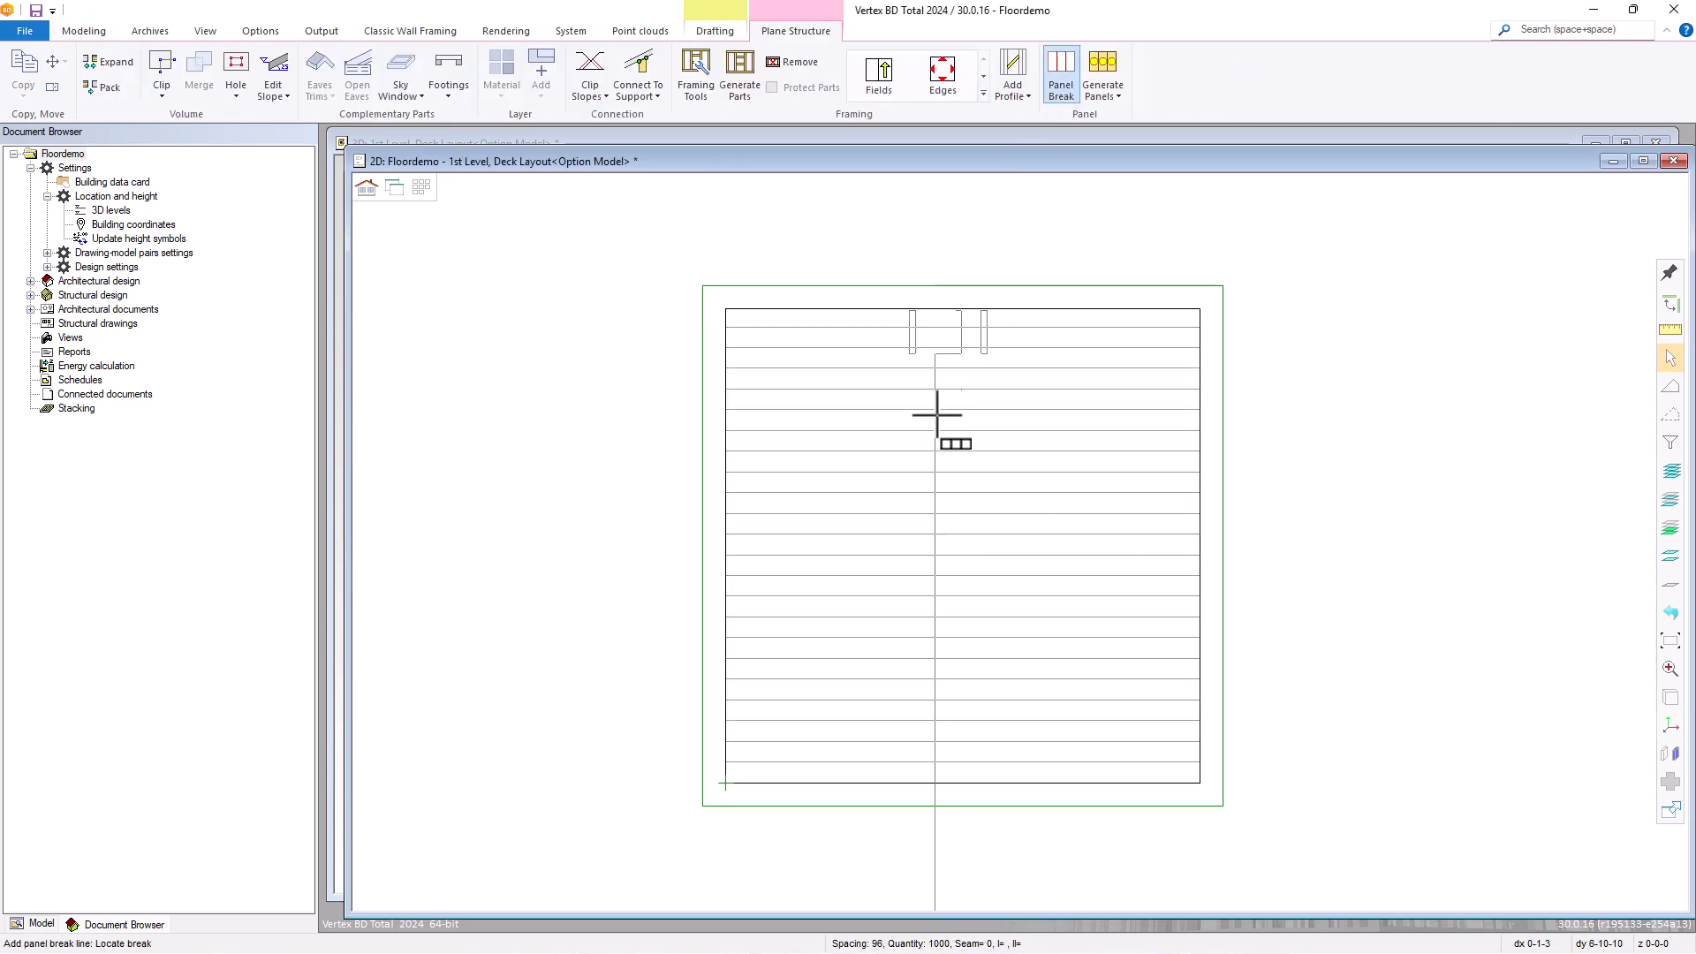
right_click(950, 431)
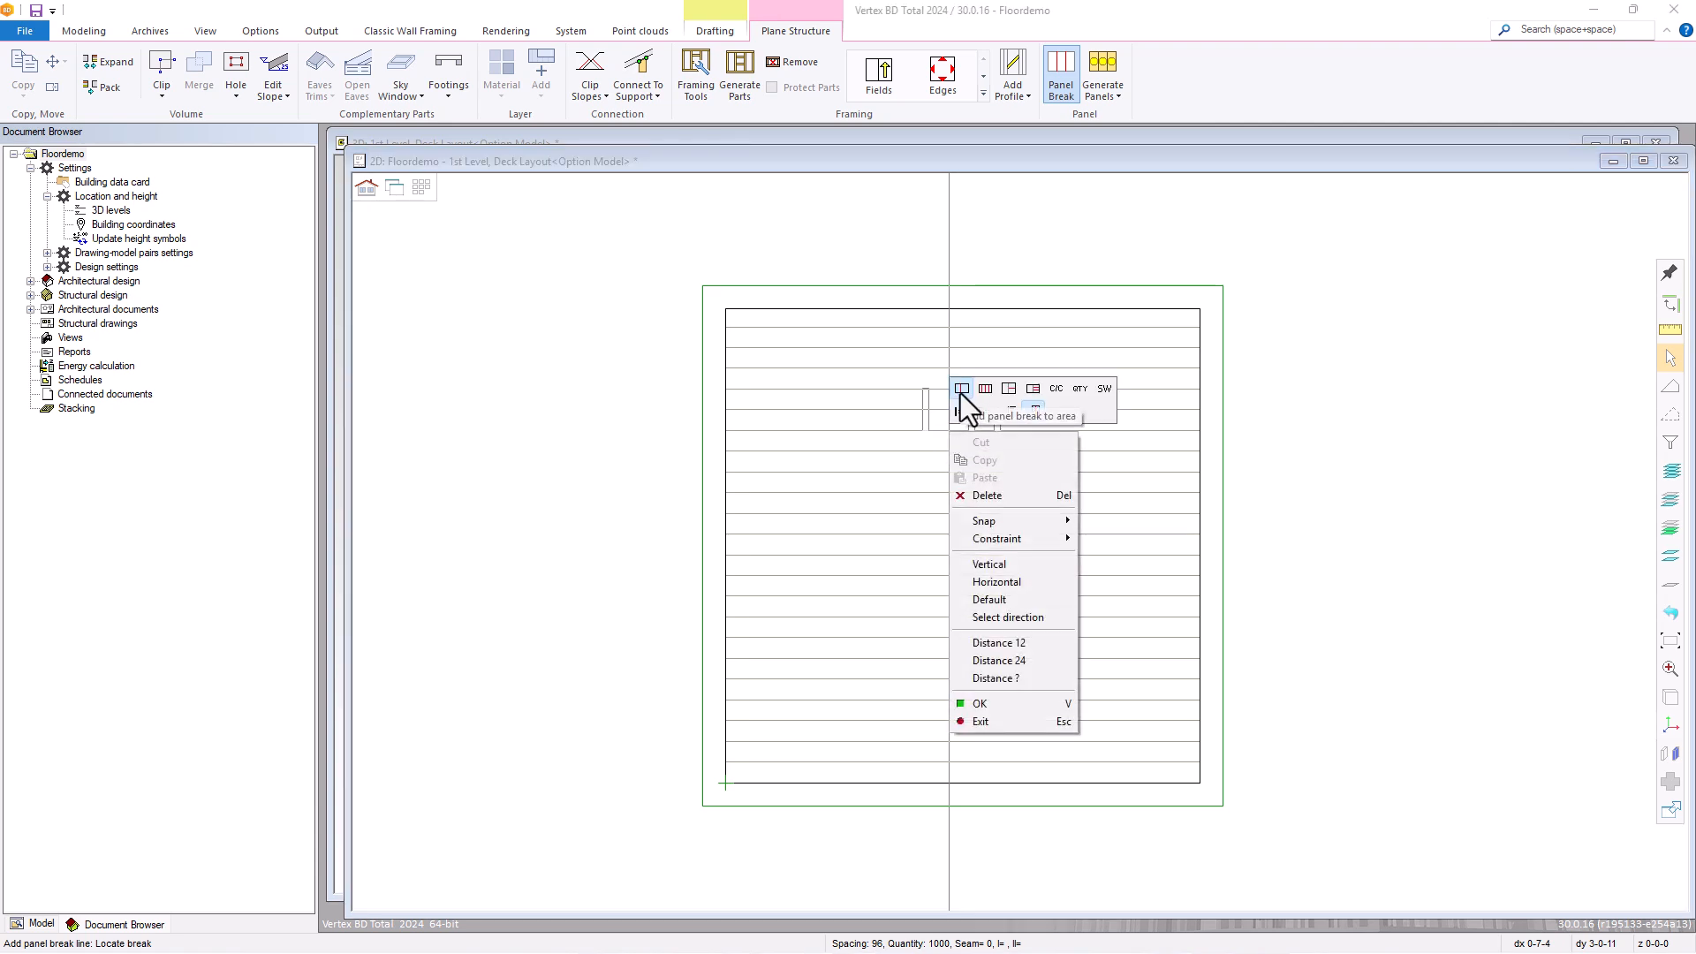
click(961, 390)
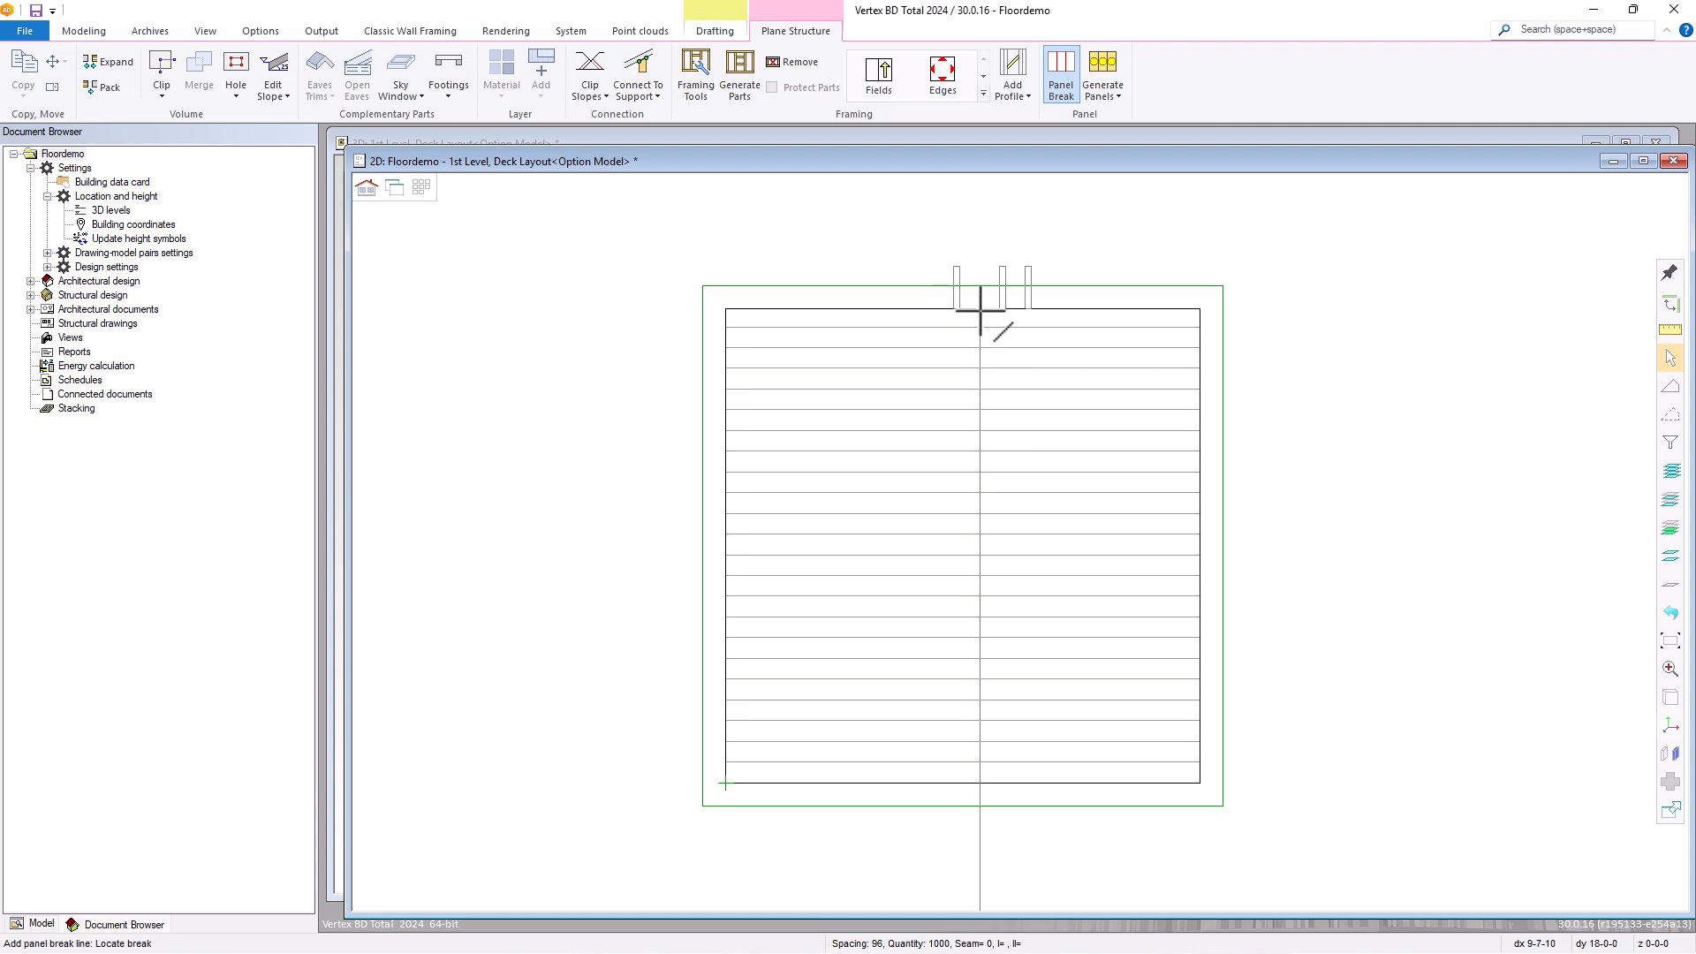
click(958, 313)
right_click(951, 425)
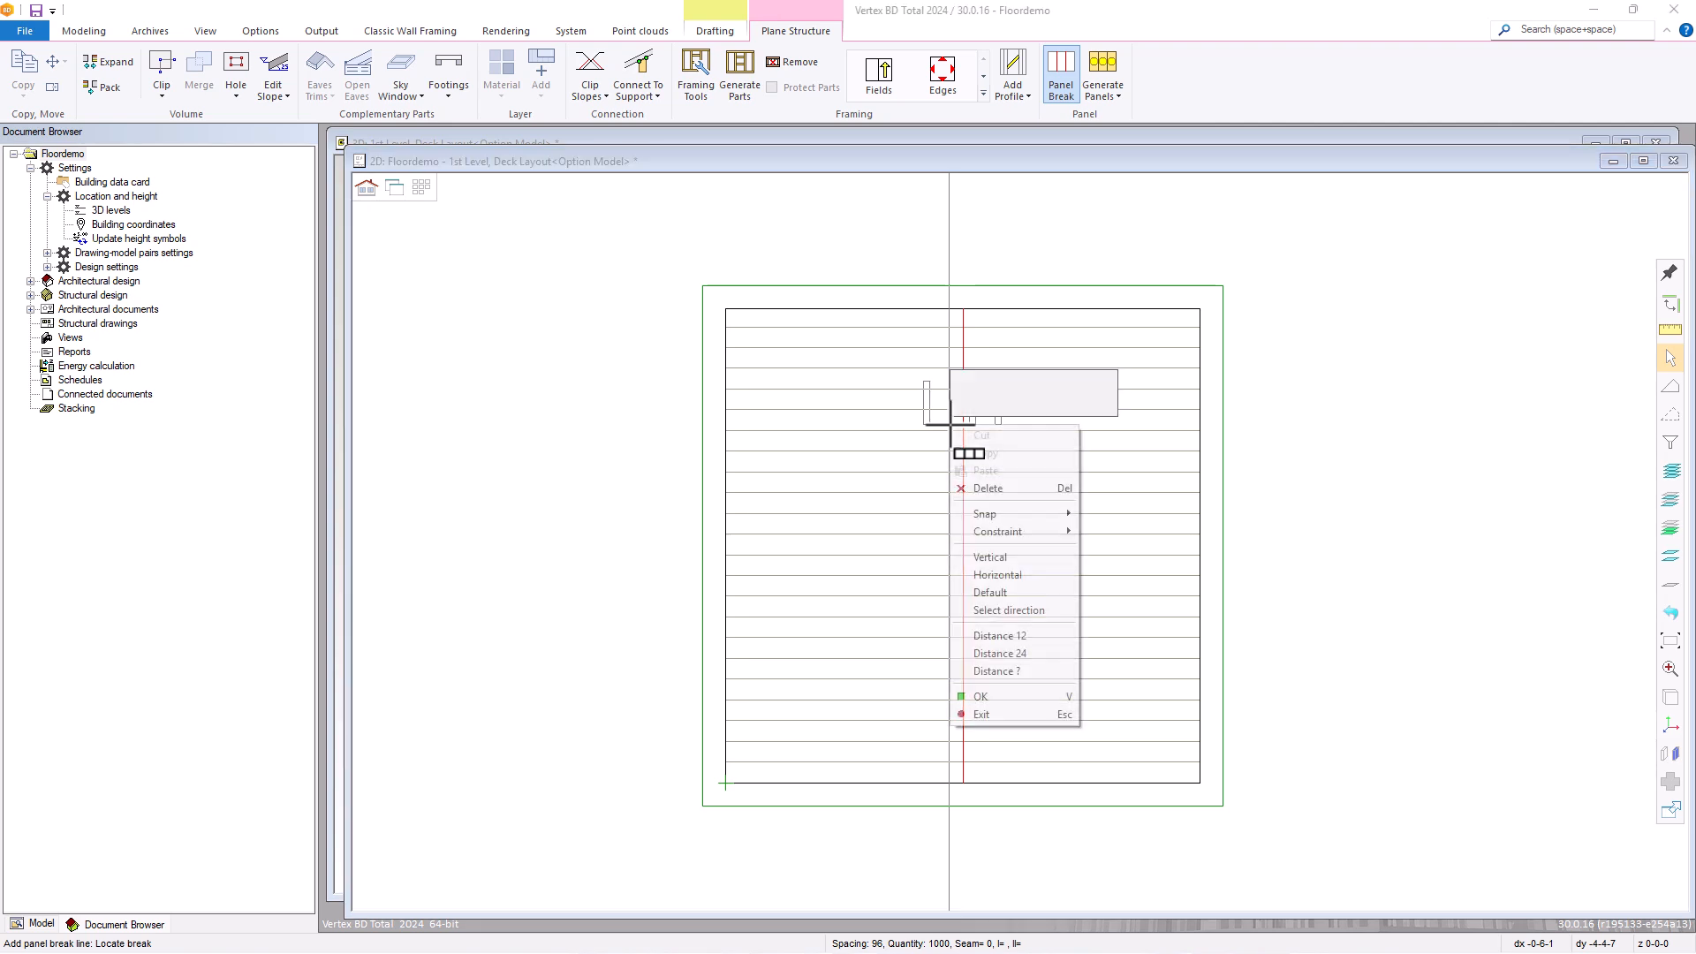
click(981, 714)
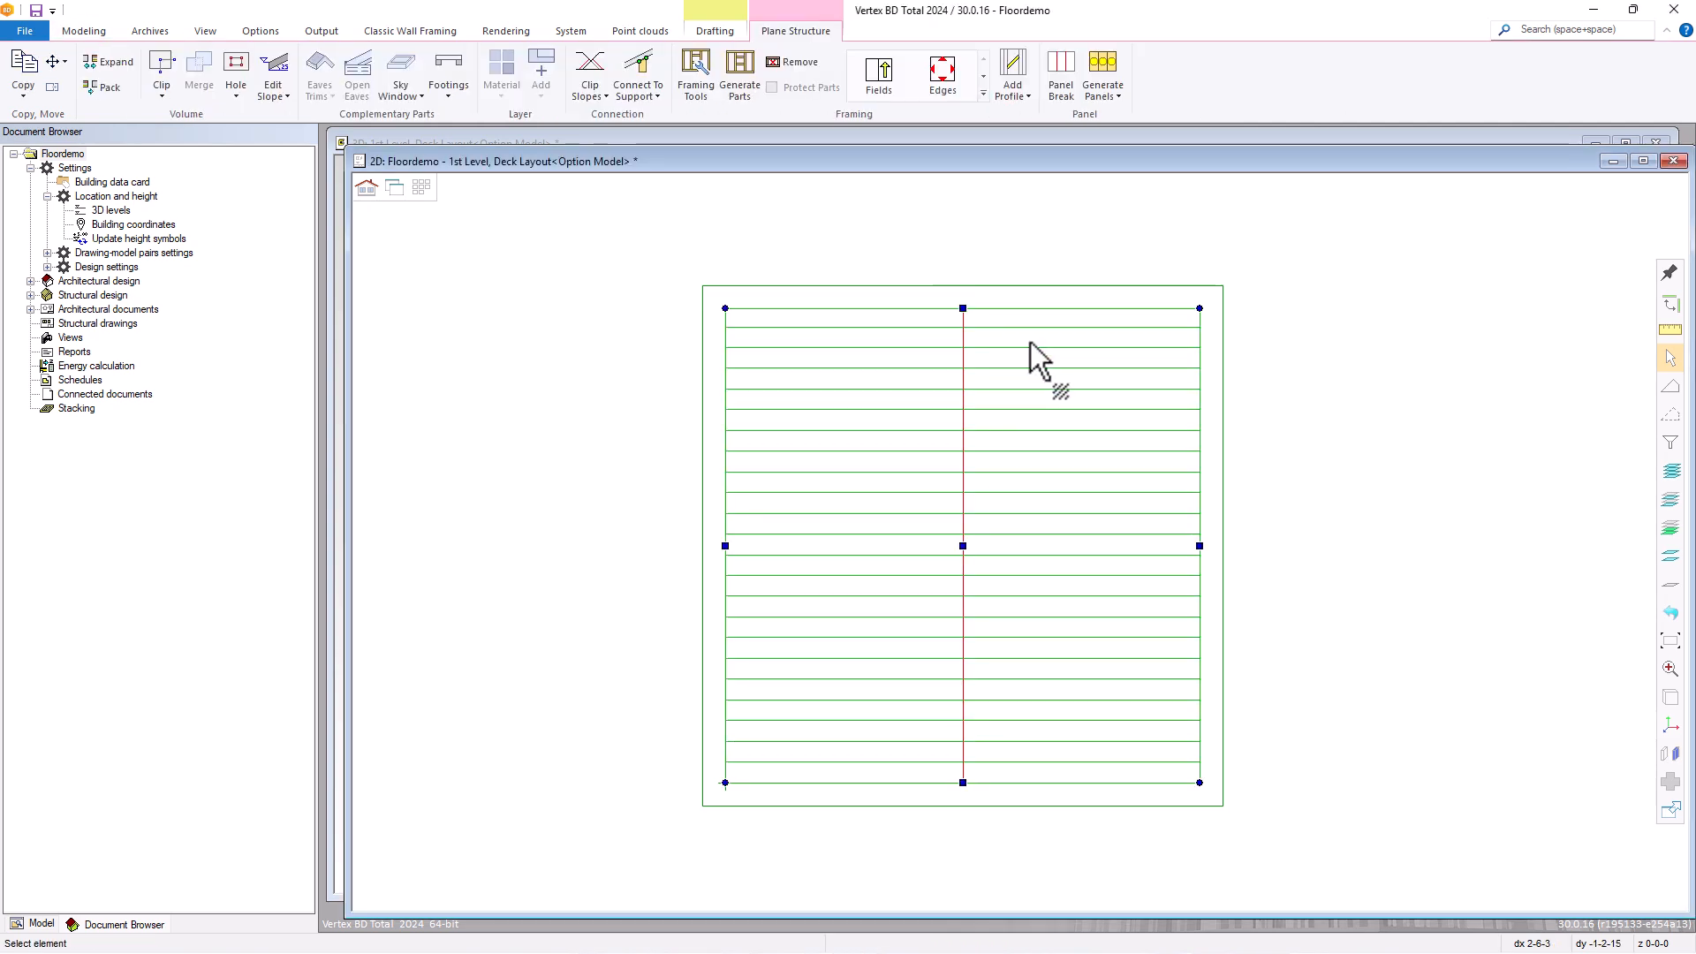
Generate panels from both floor fields with numbering 1F 1, structure FLOORPANEL_COMMON, use FLOORPANEL, longest-span framing and sheathing, removing panel breaks.
click(1098, 67)
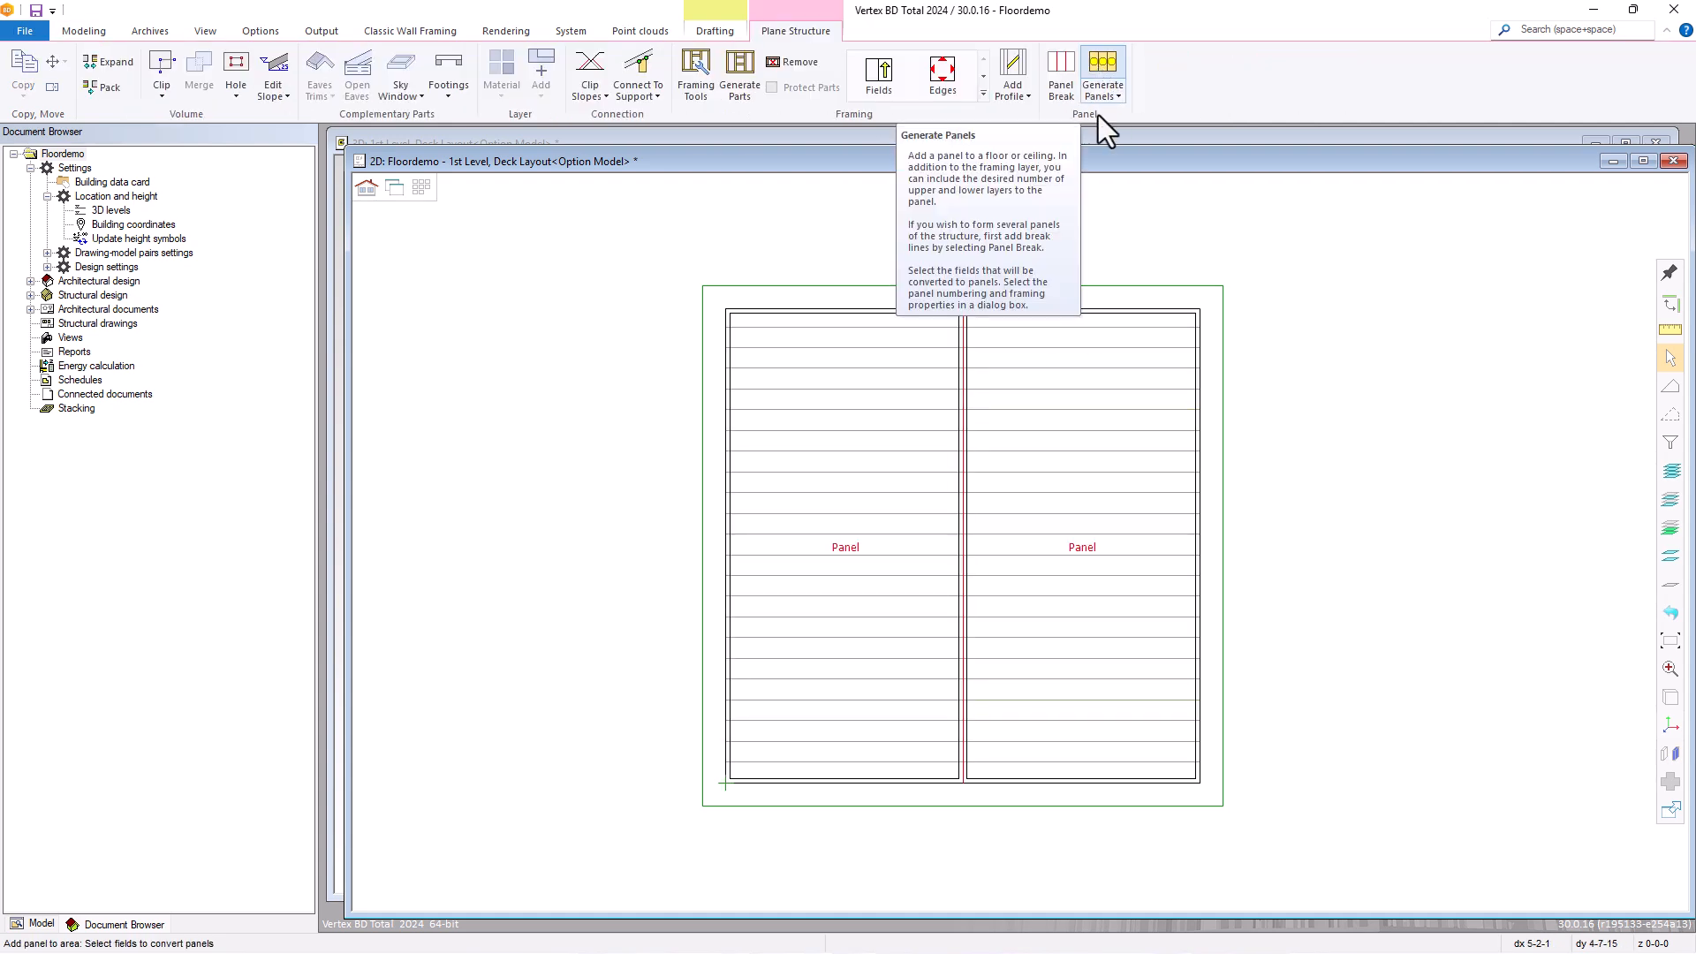
click(806, 601)
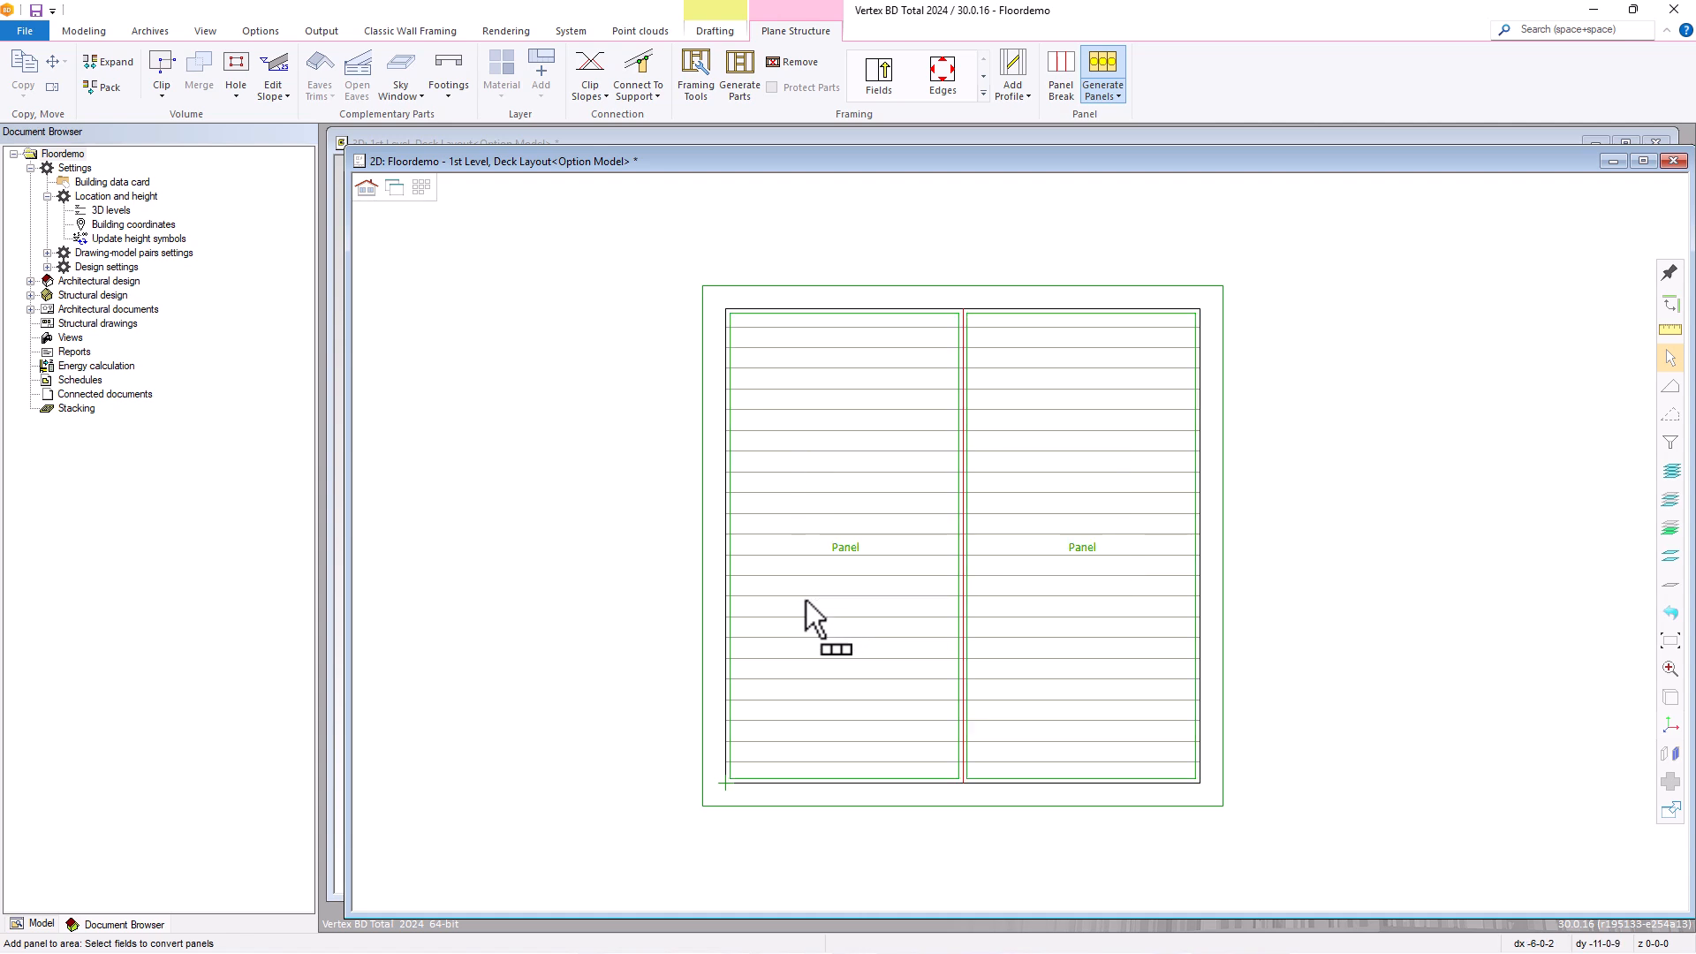
right_click(820, 486)
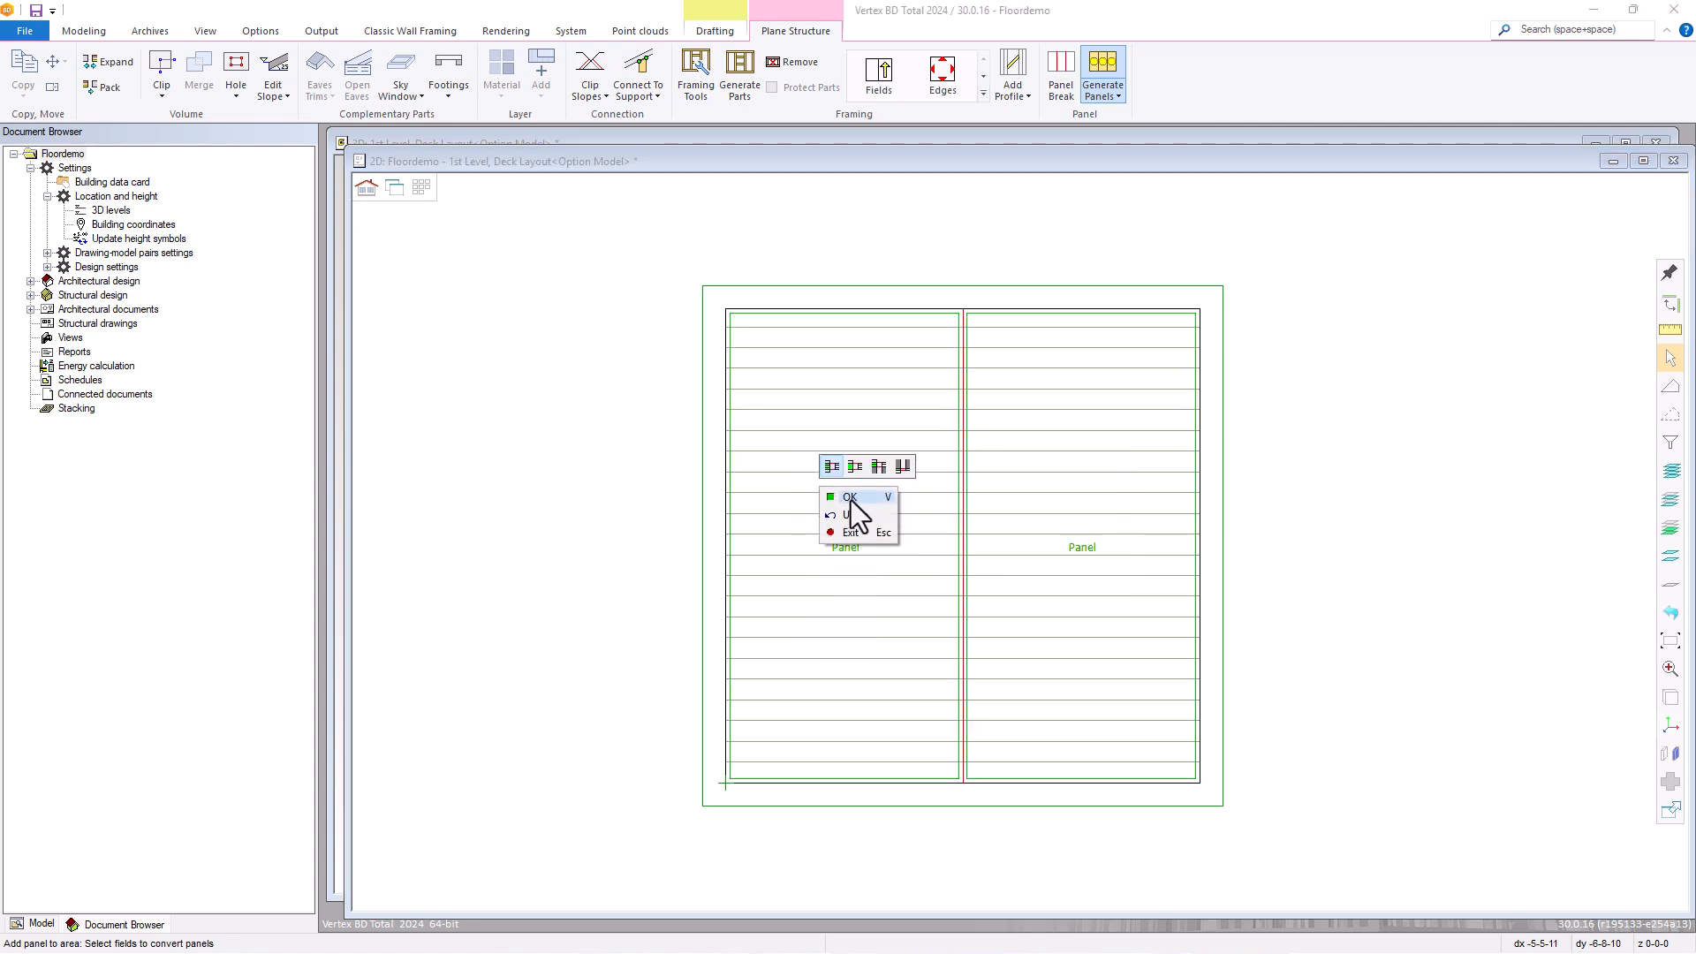
click(851, 498)
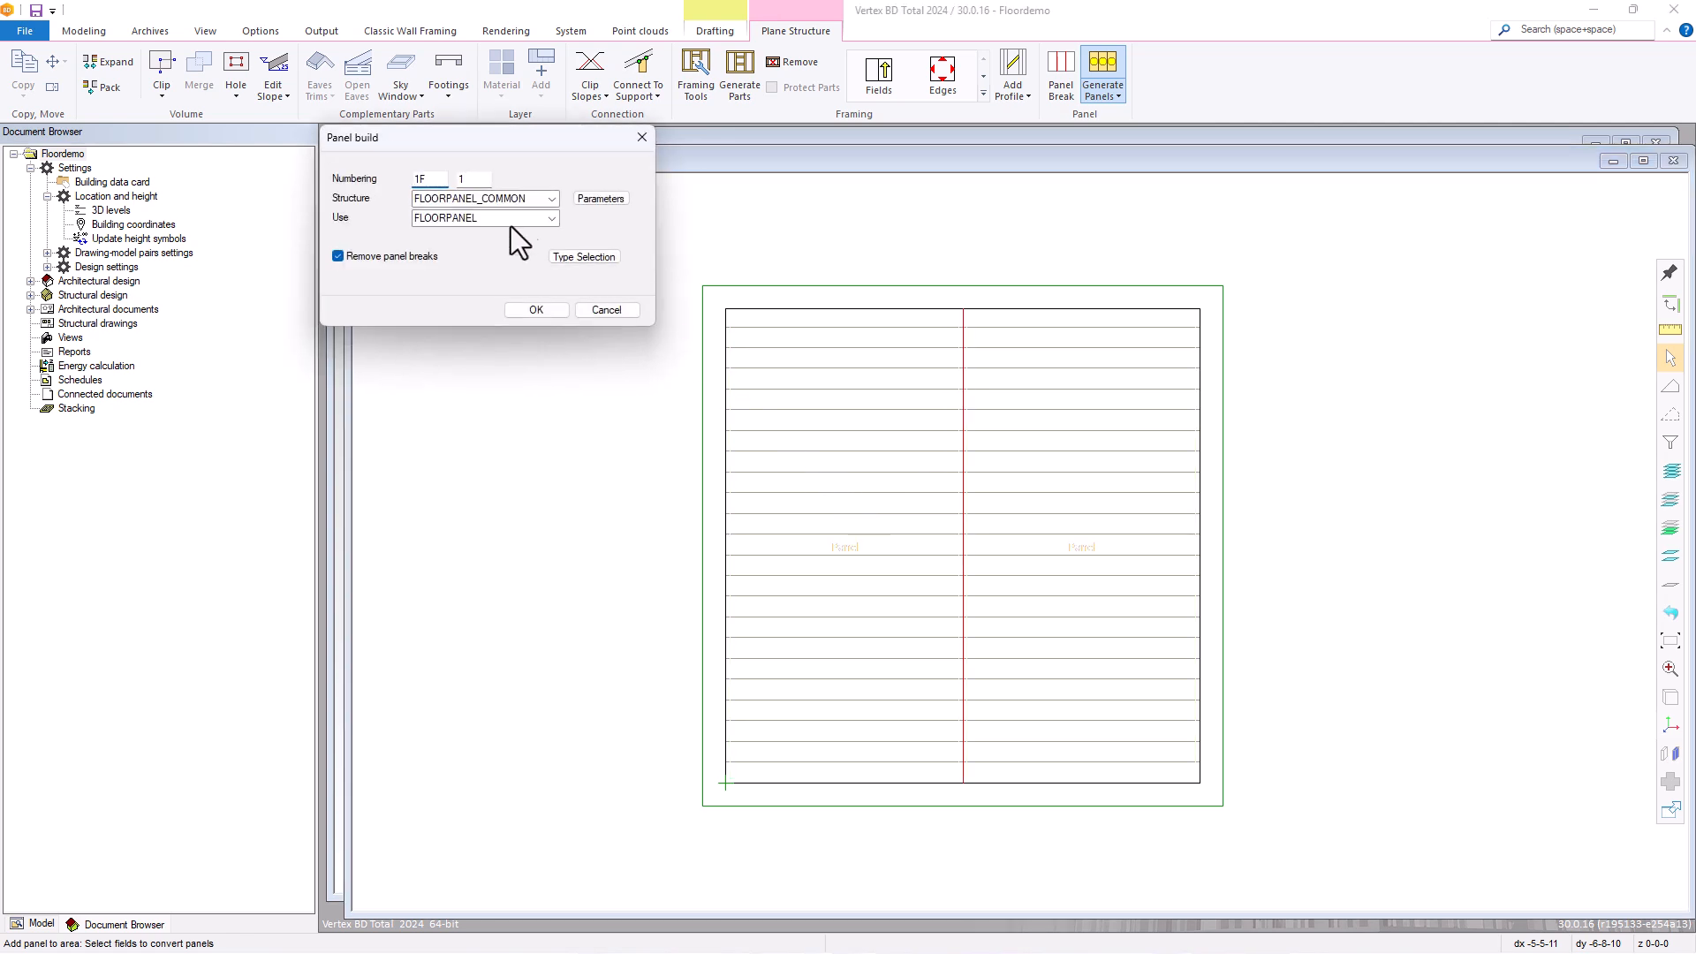
click(599, 199)
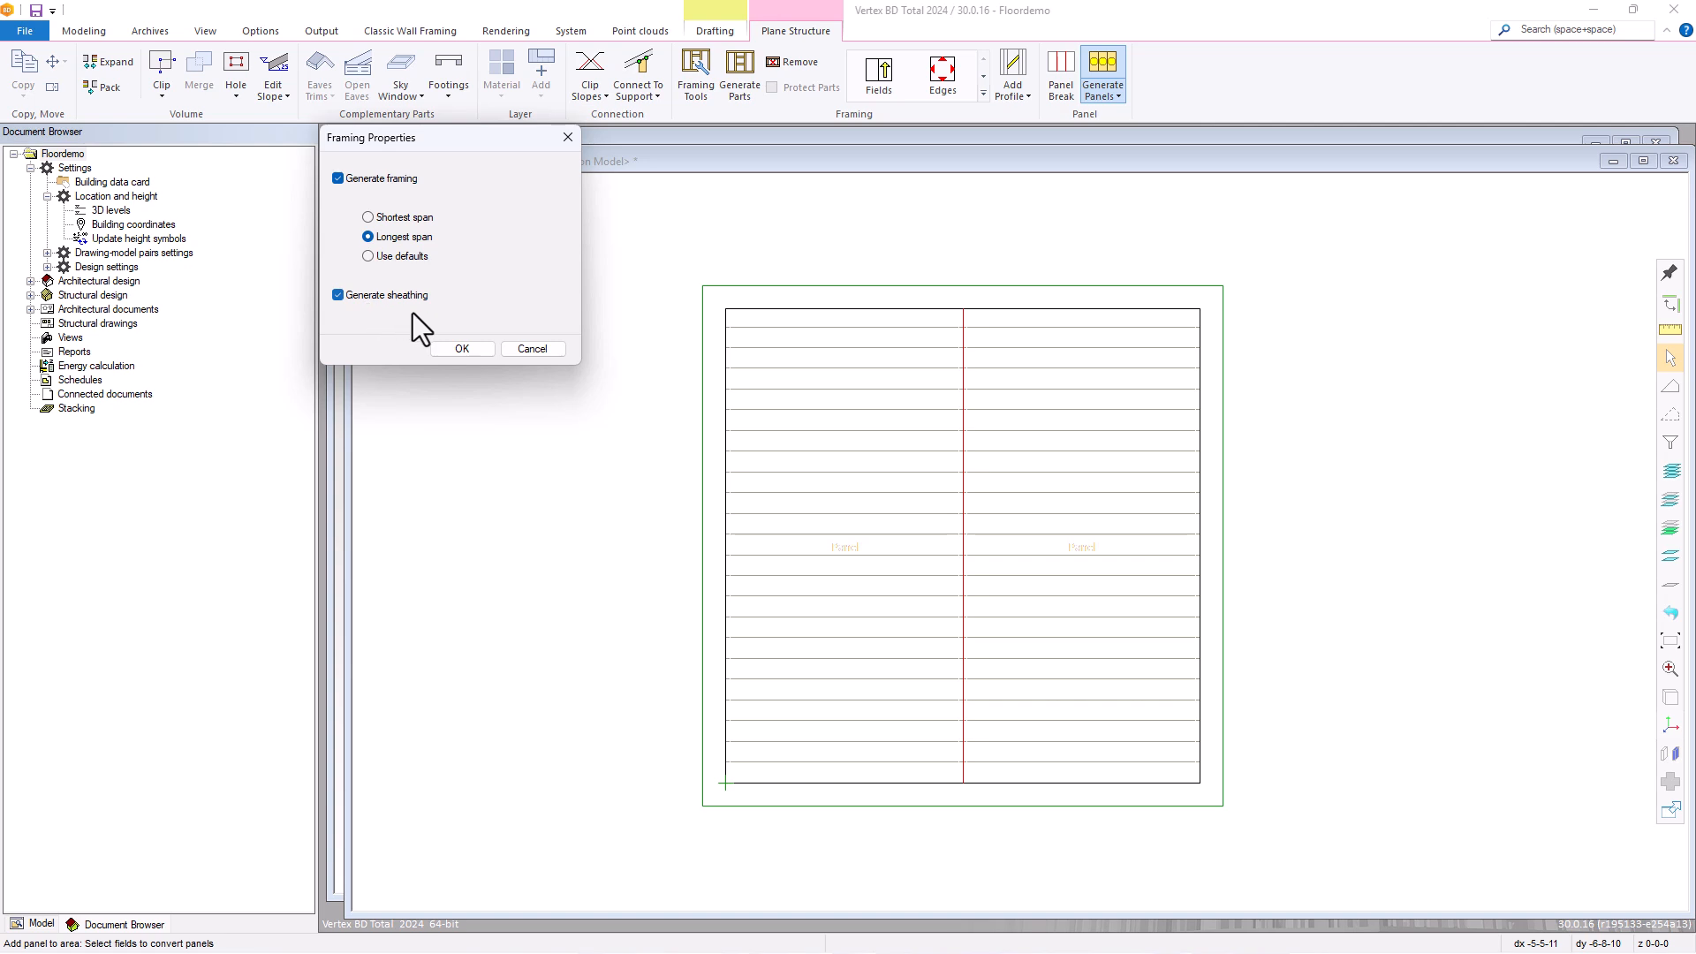
click(476, 349)
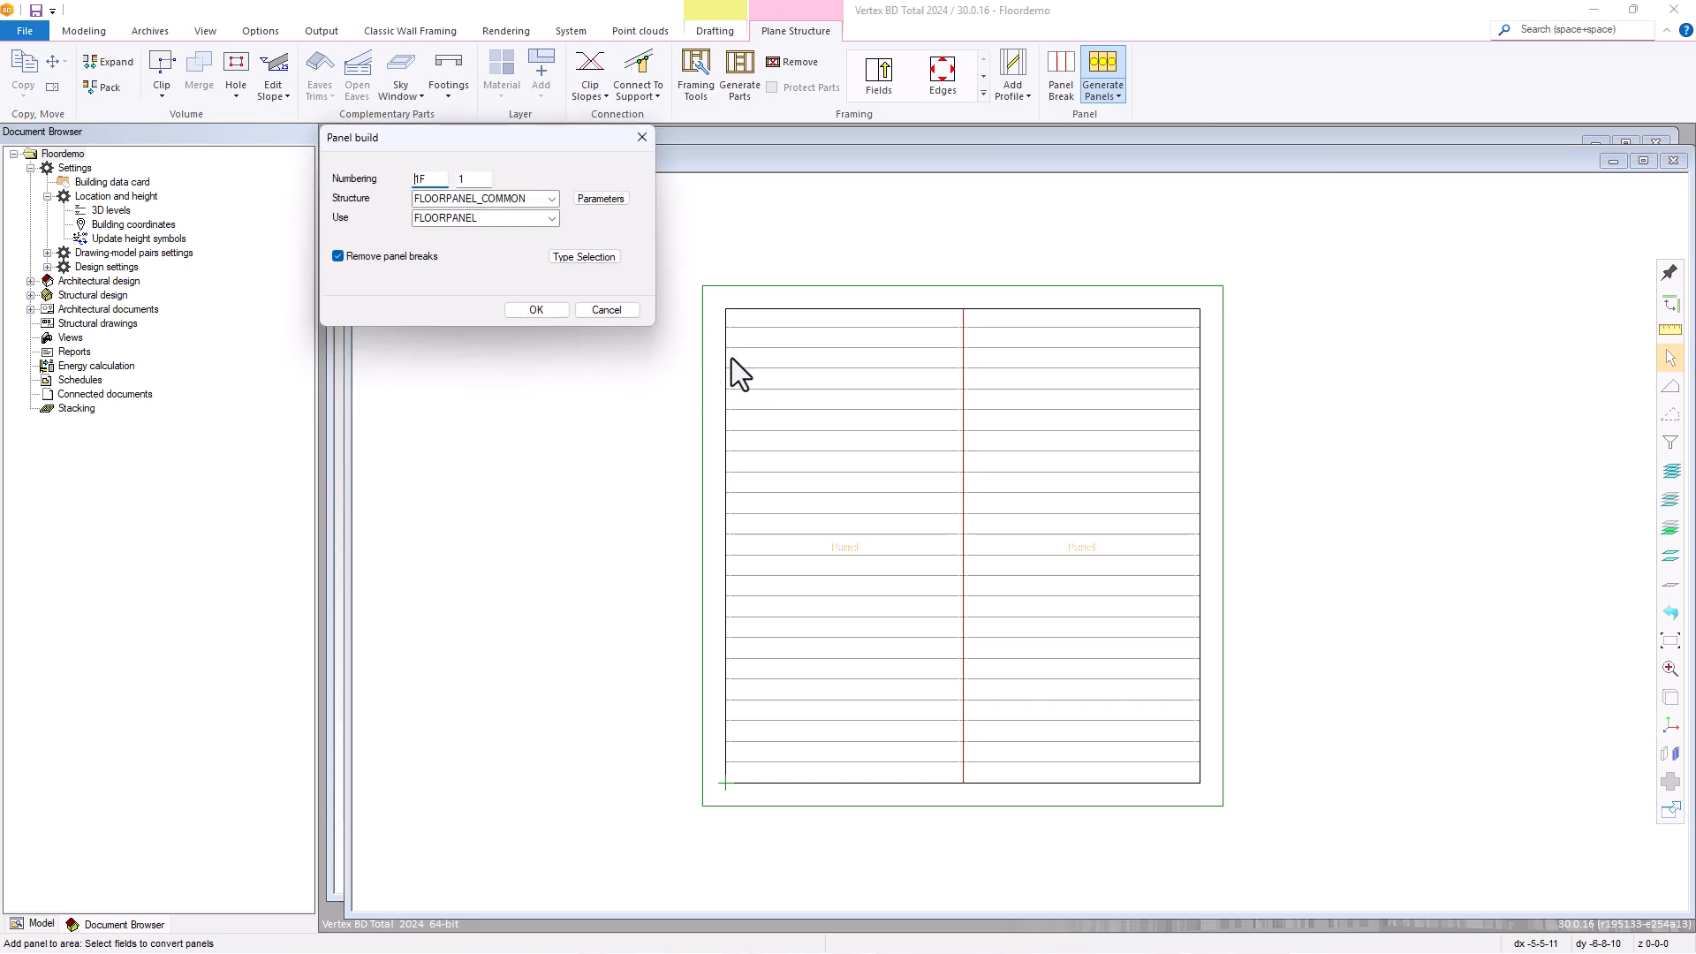
click(536, 310)
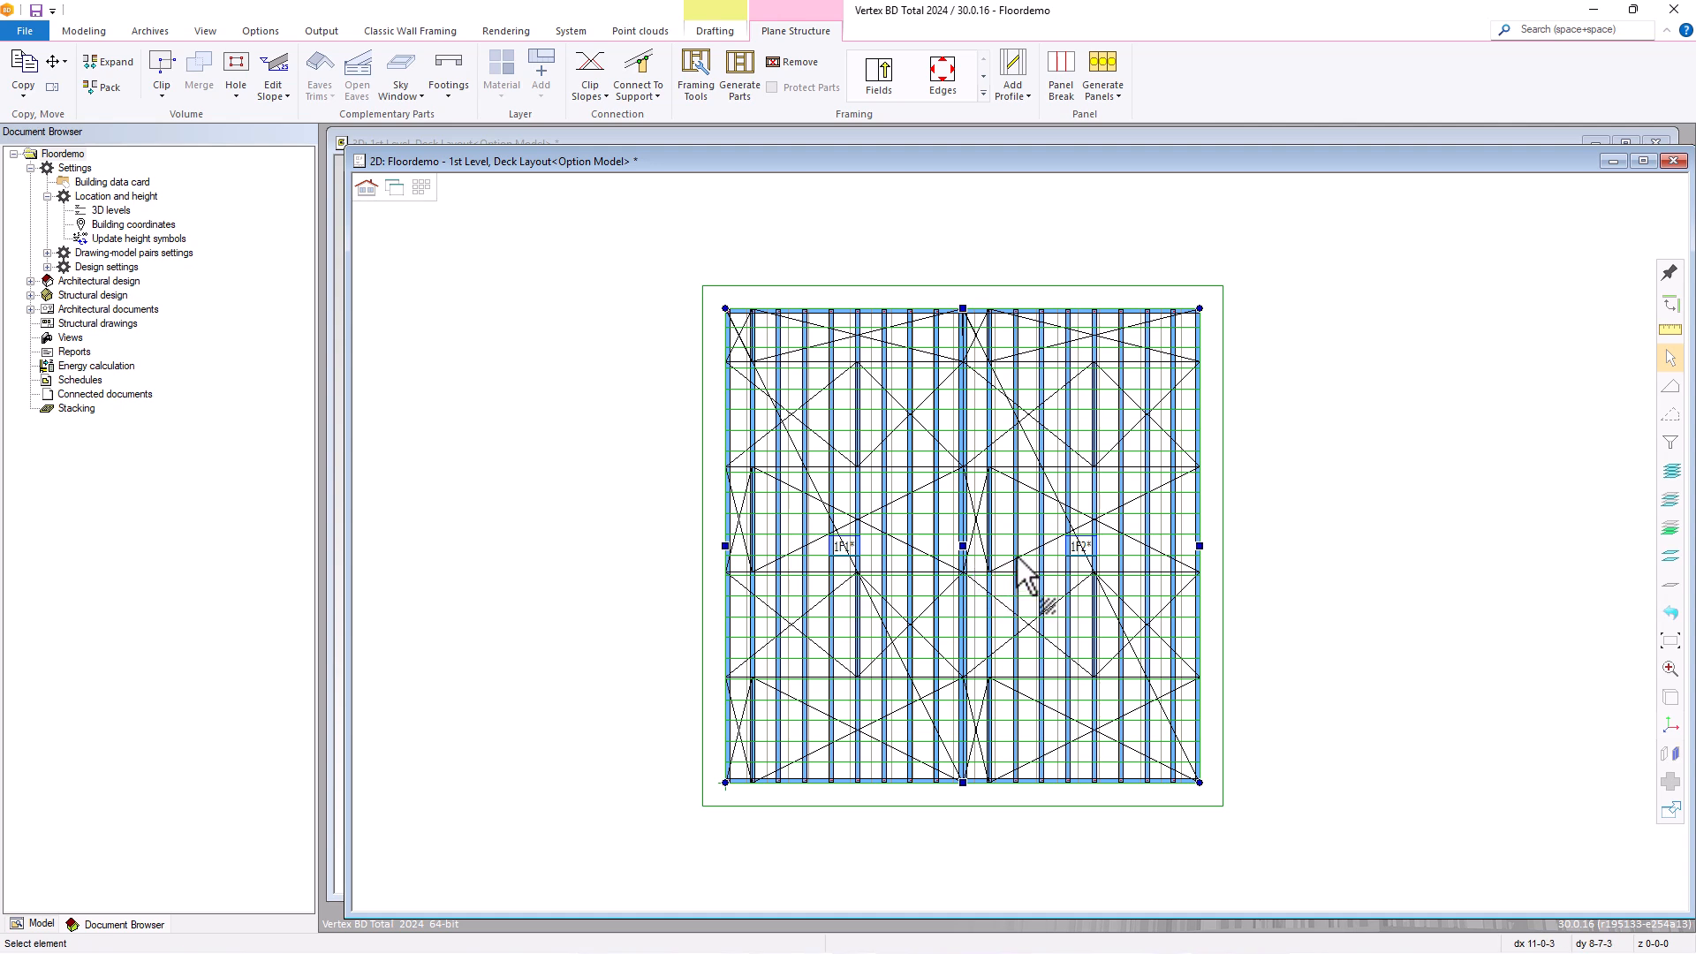
key(Escape)
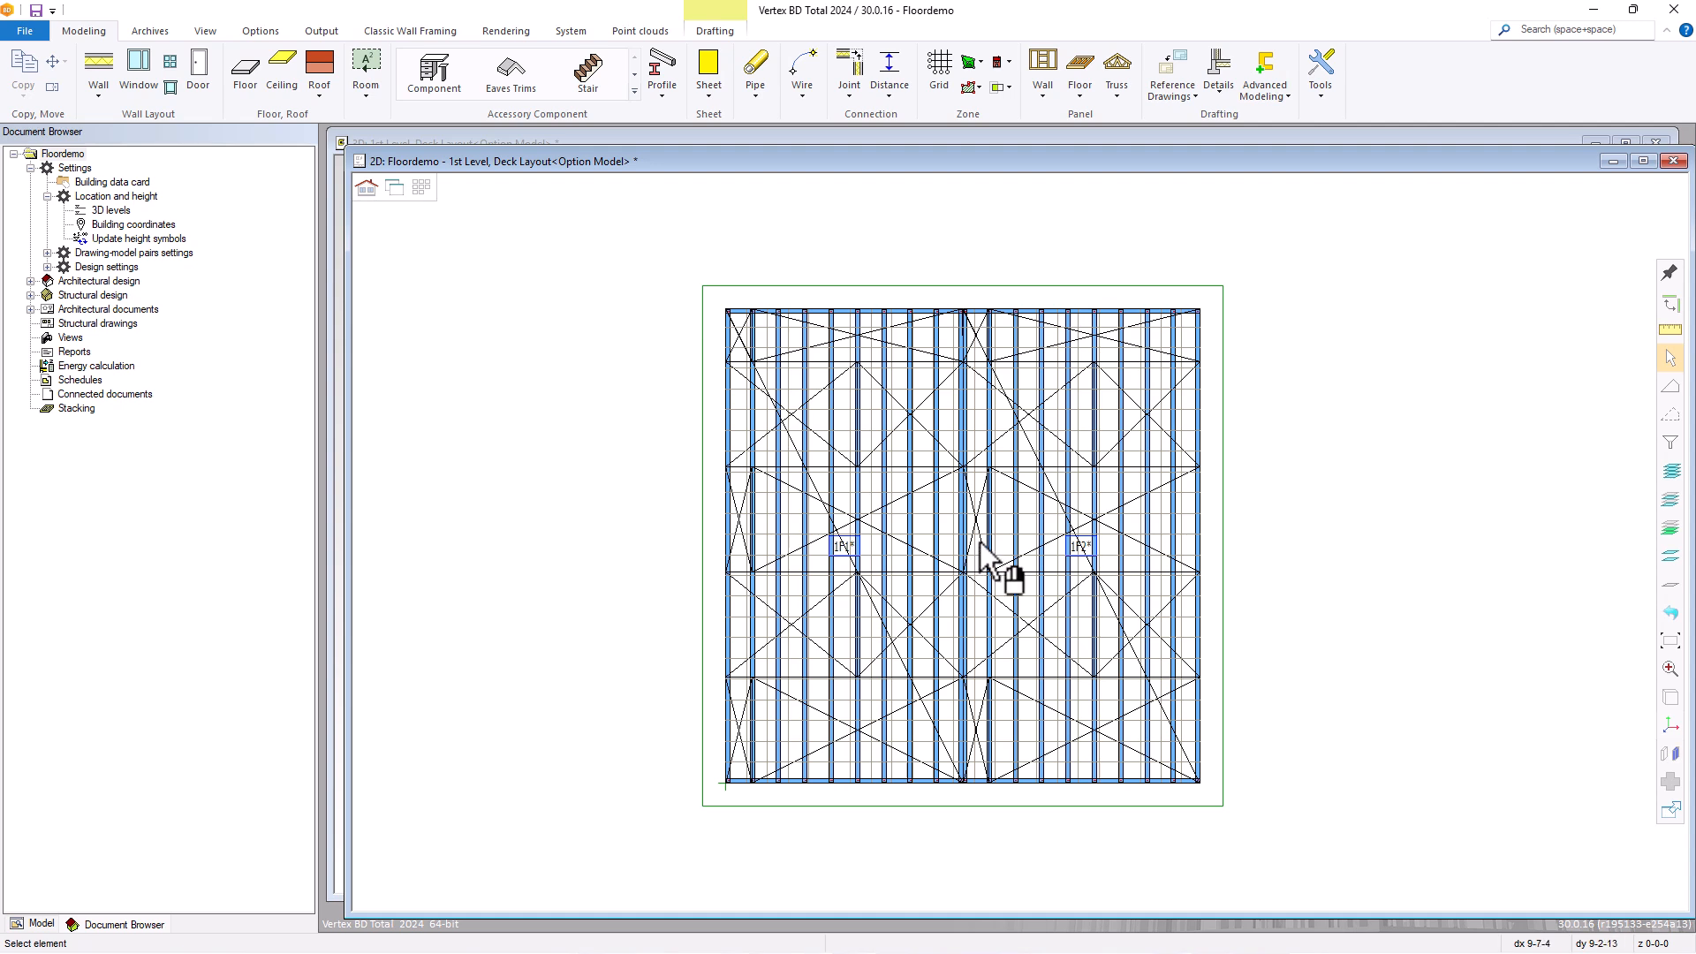
Bring up the 3D model of the 1st Level deck layout and switch it to the Deck Framing model.
click(395, 188)
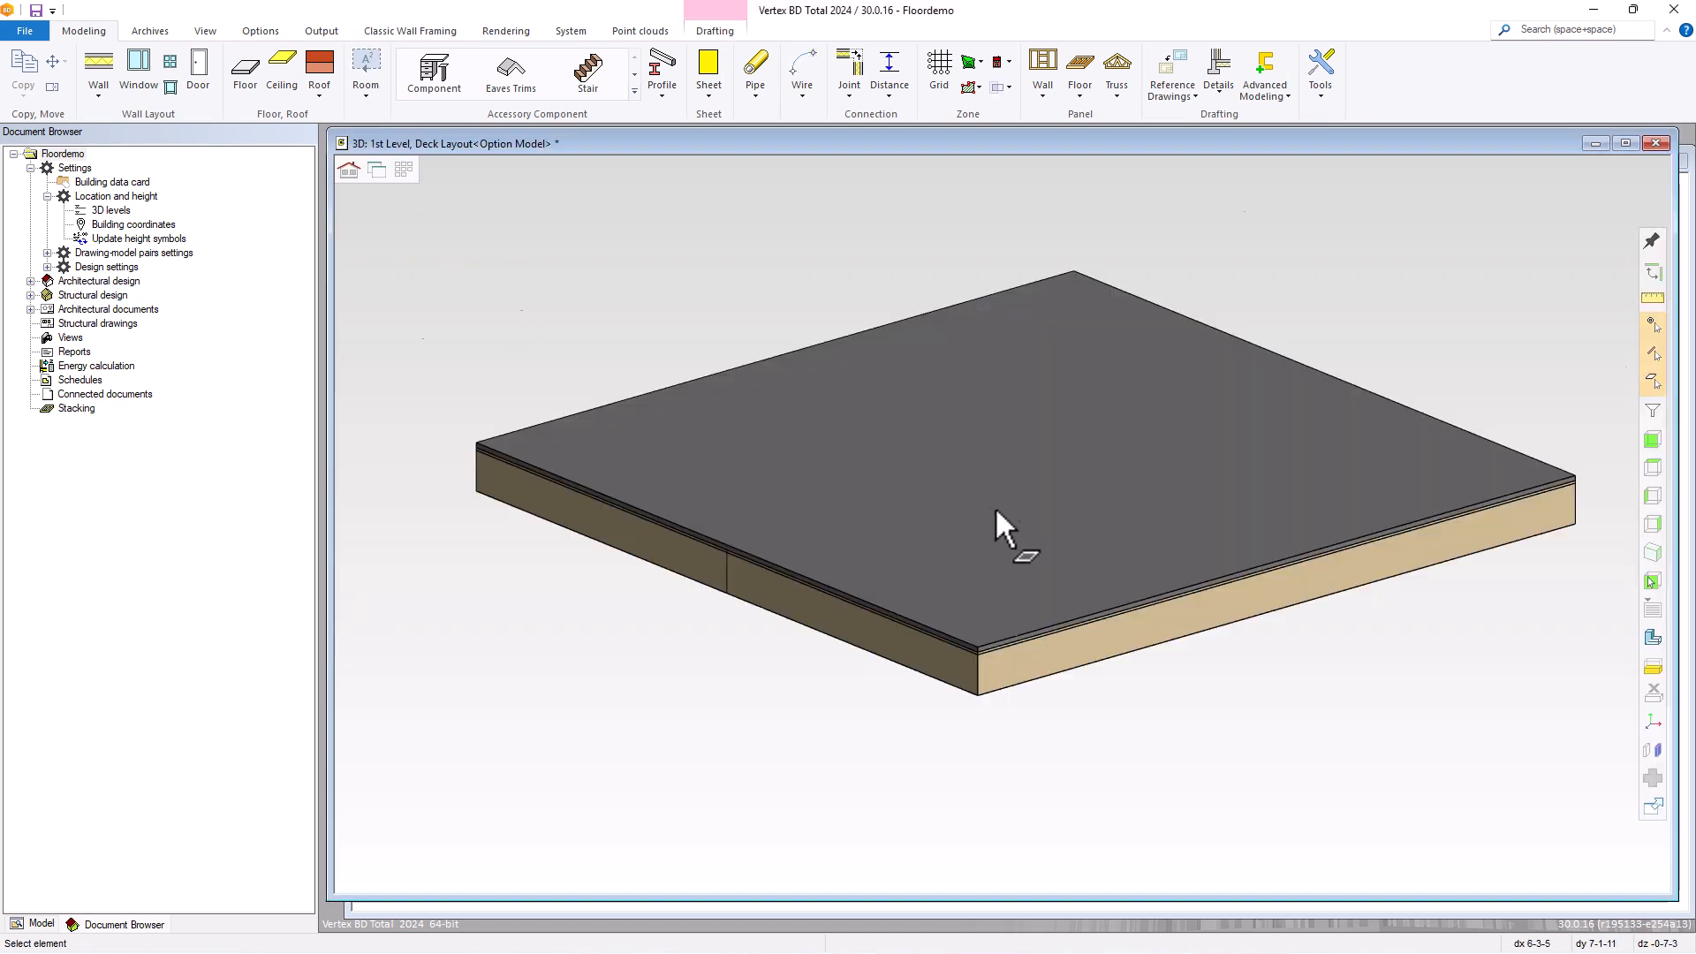
scroll(985, 500, up, 2)
scroll(998, 468, down, 3)
click(348, 170)
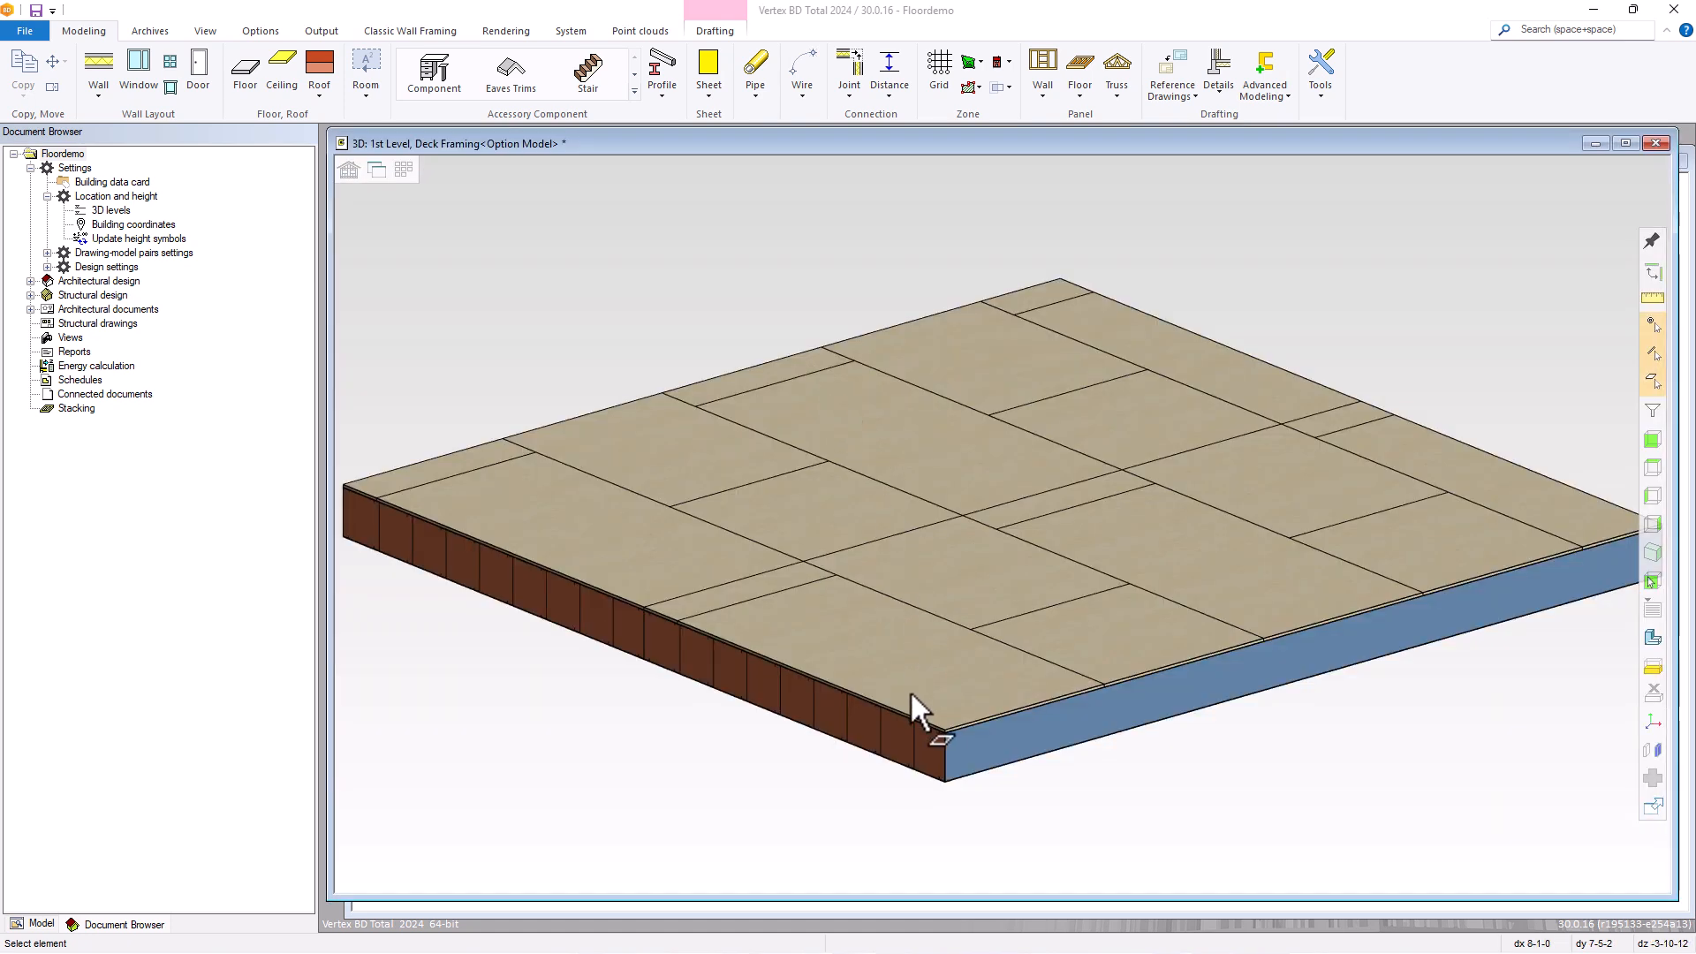
Select the header track on the front edge of one floor panel and examine the joists behind it.
scroll(910, 693, up, 2)
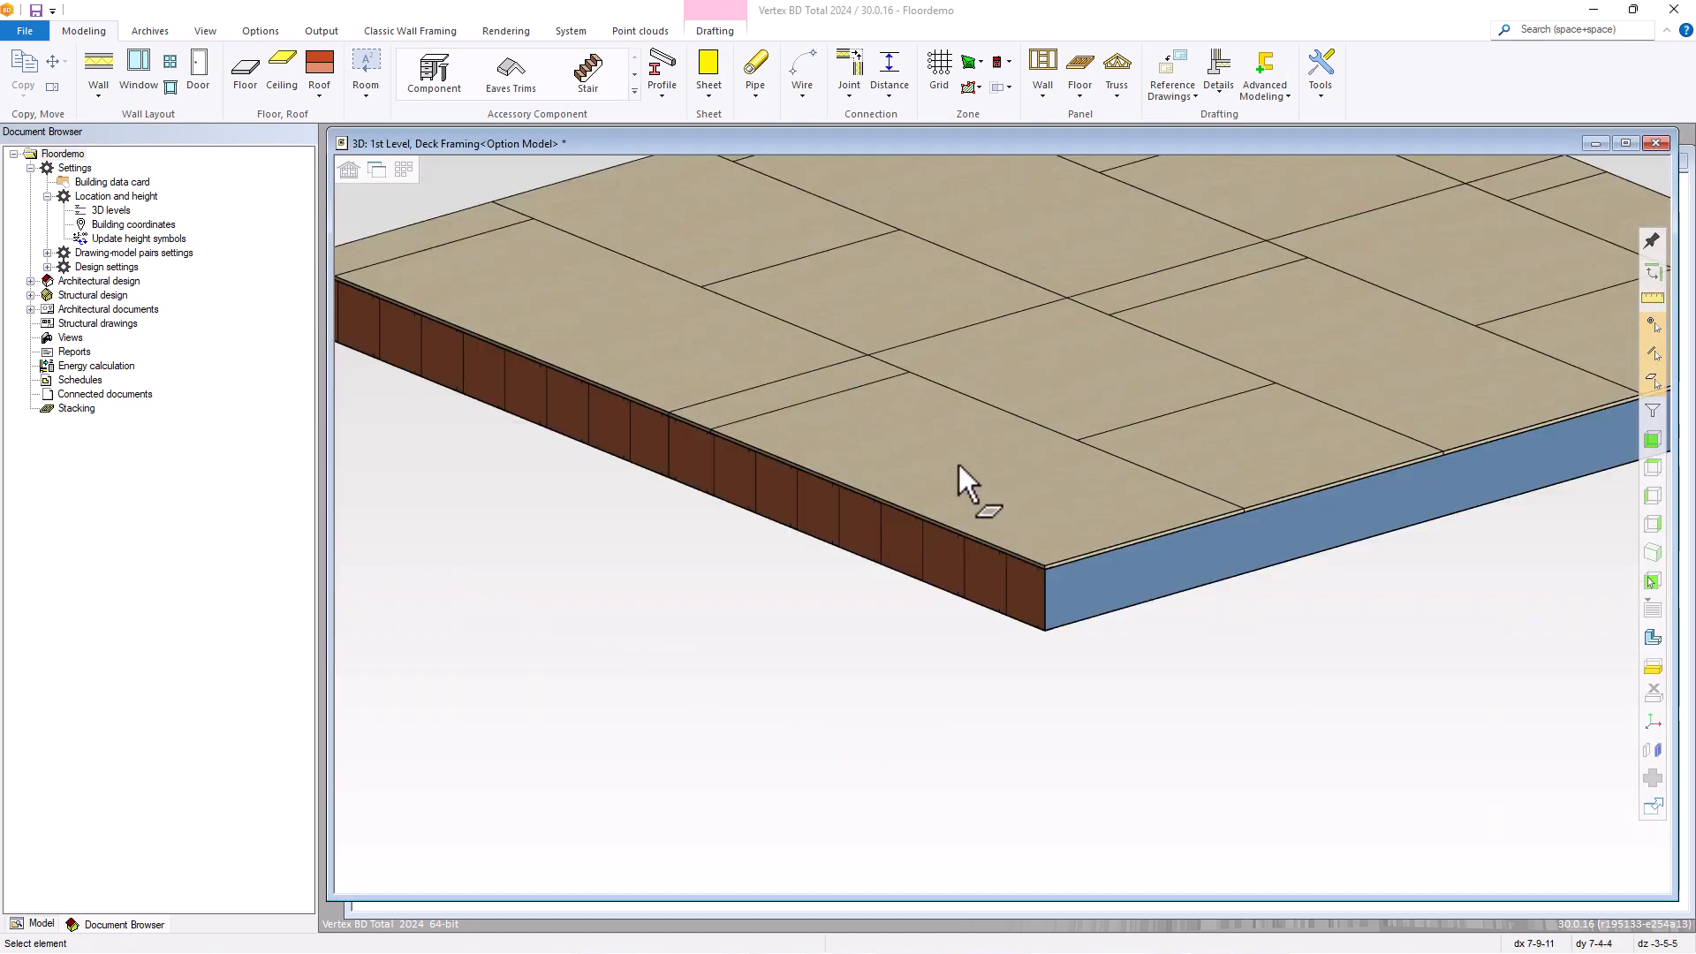
click(775, 481)
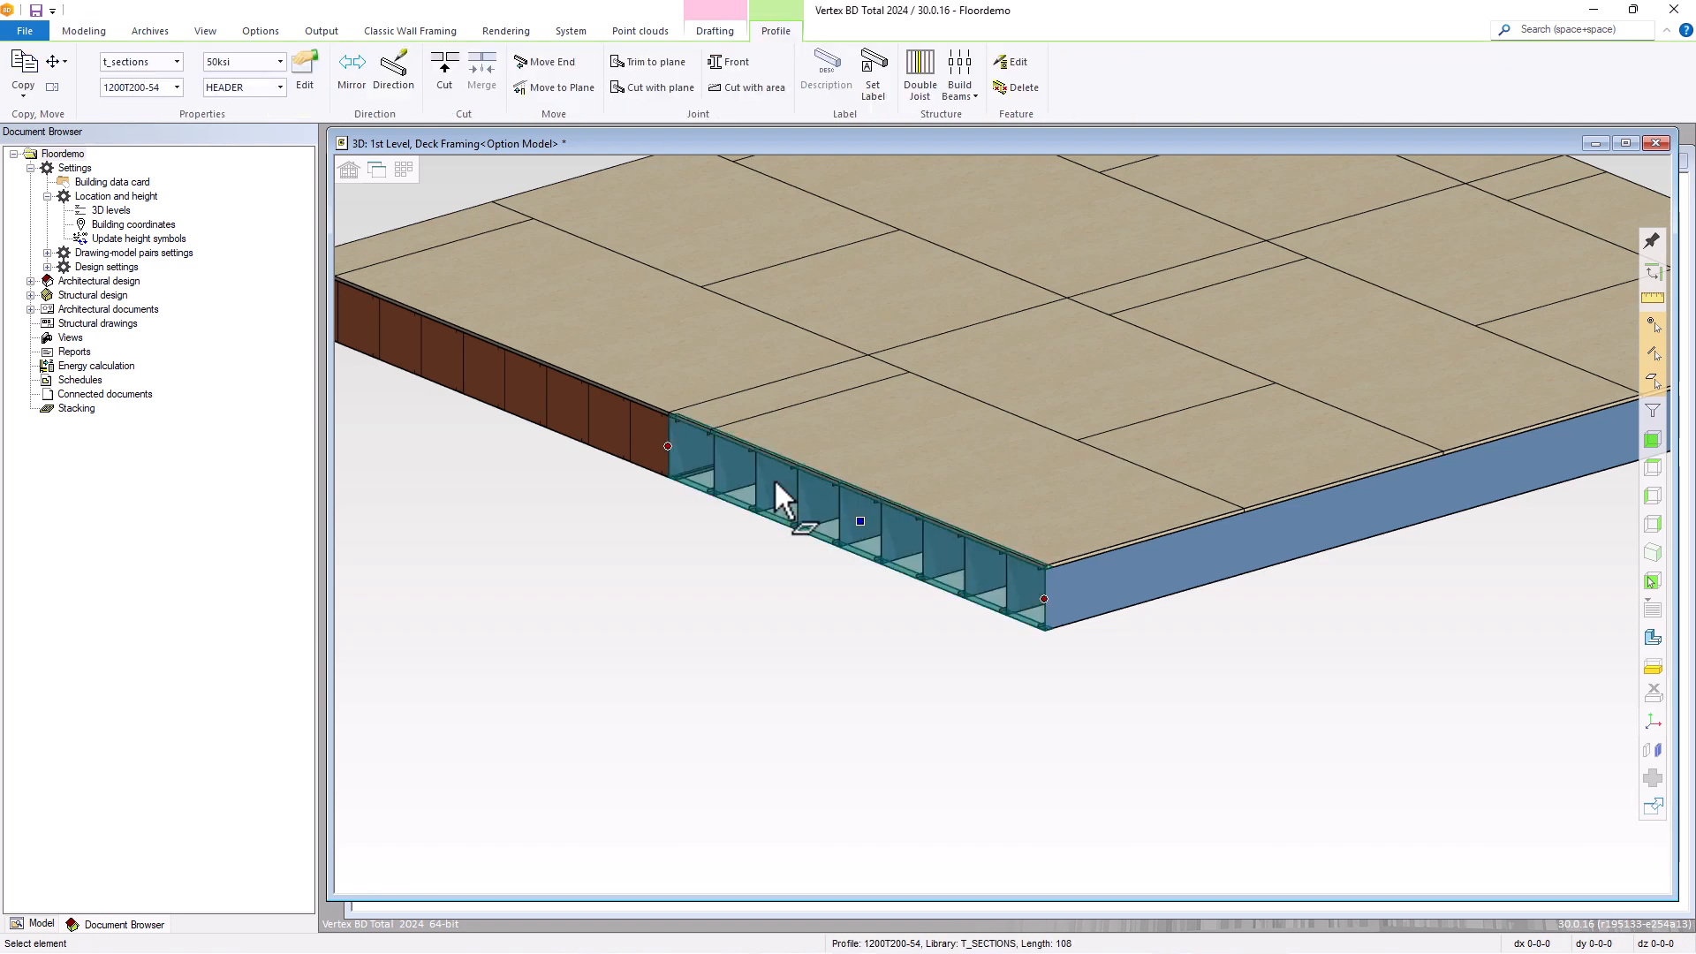
scroll(774, 479, up, 3)
scroll(1016, 507, up, 3)
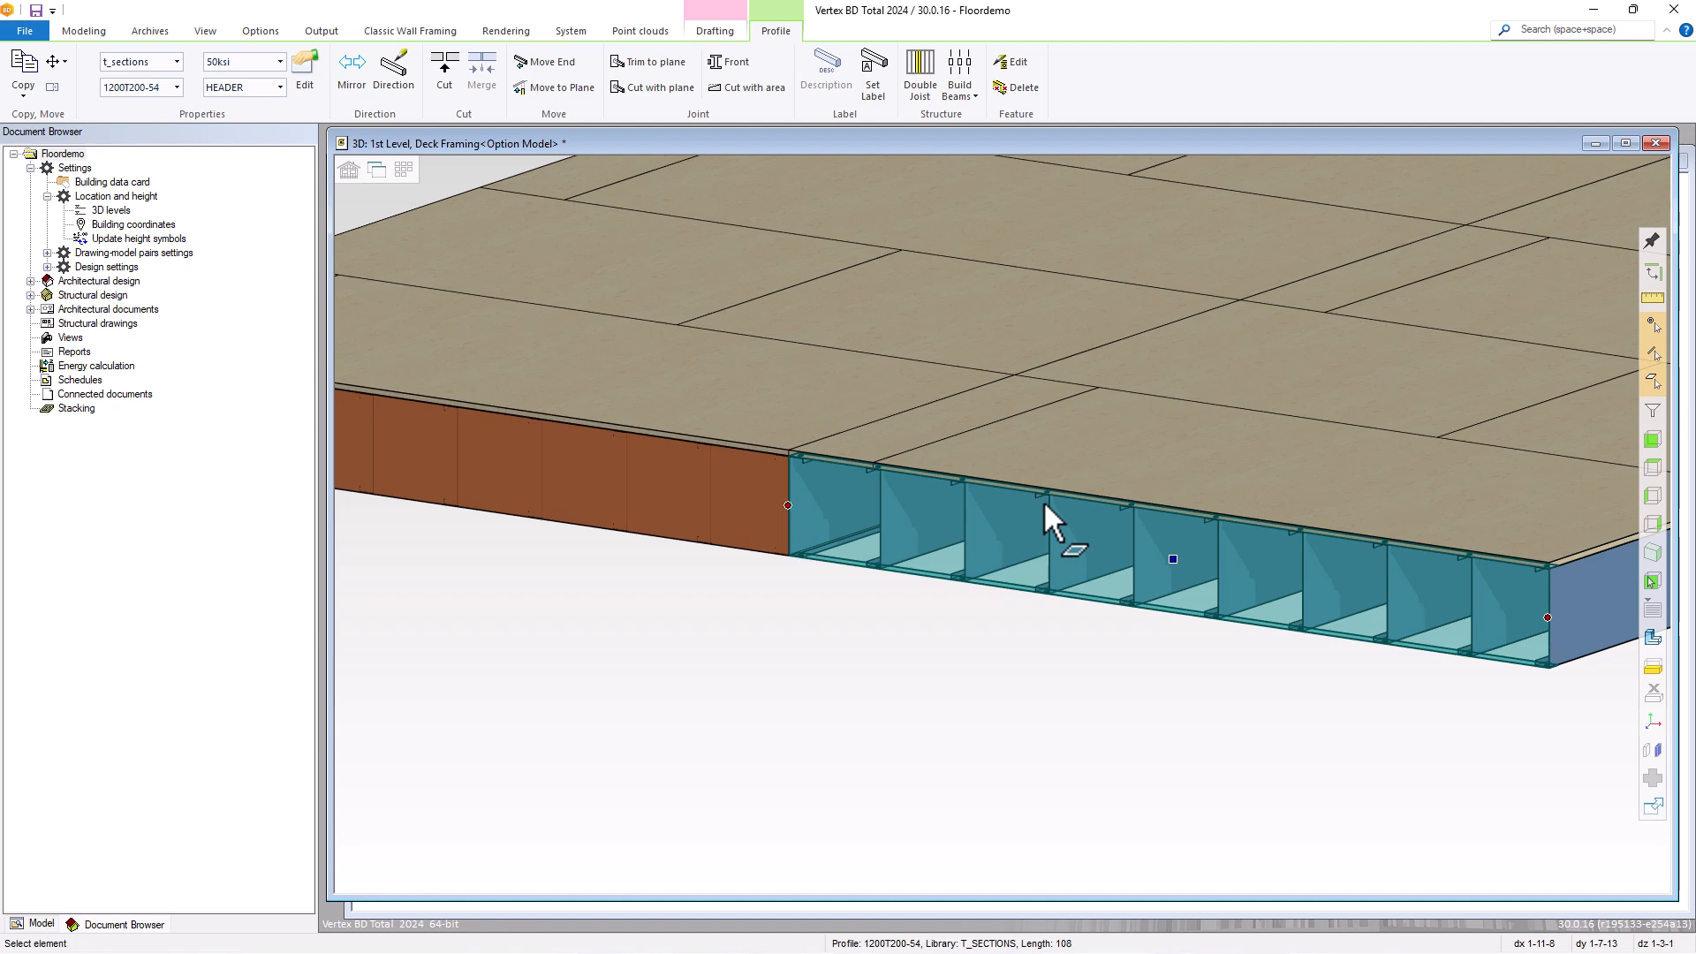
scroll(1042, 500, down, 2)
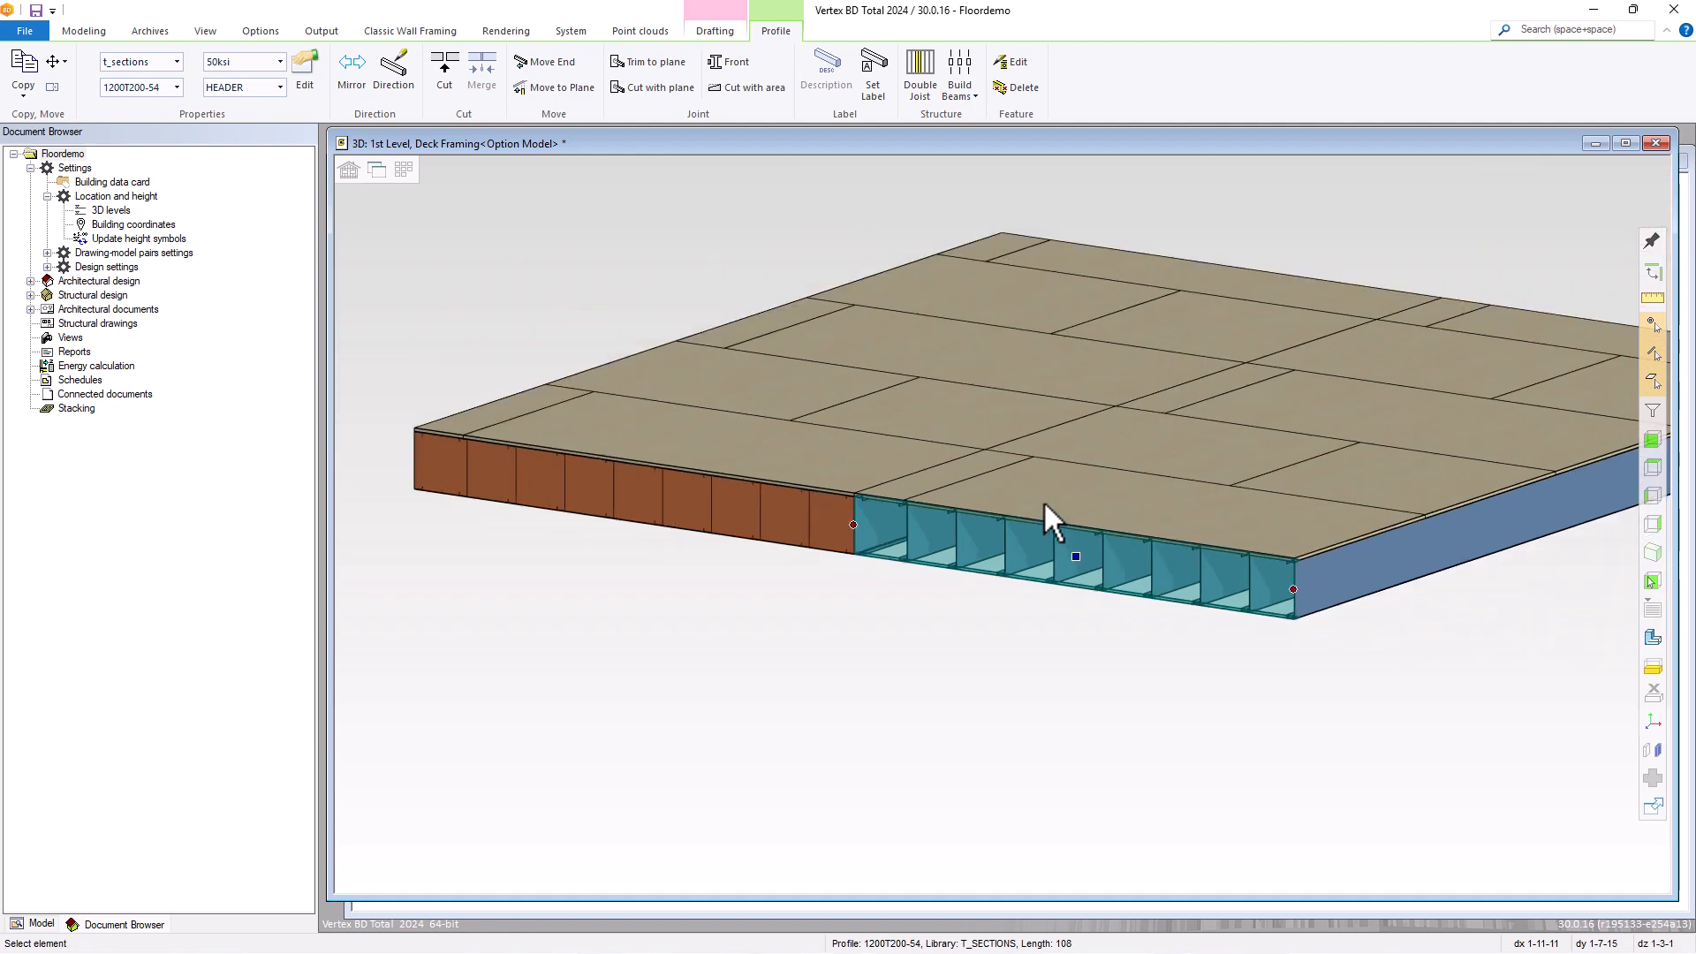